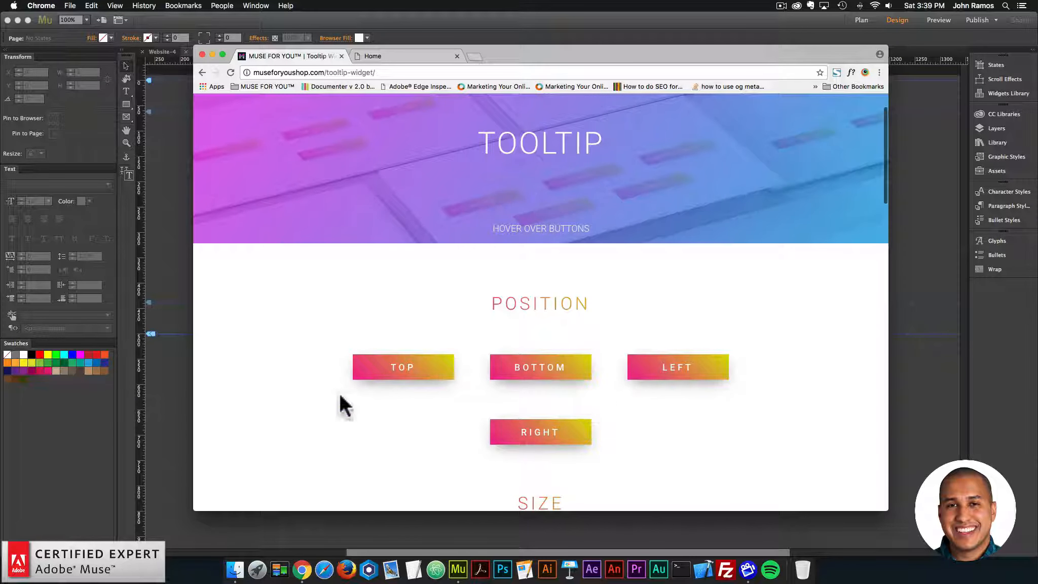
Step: Examine the demo tooltips for position, size, animation and trigger on the Tooltip widget page
scroll(339, 396, "down", 2)
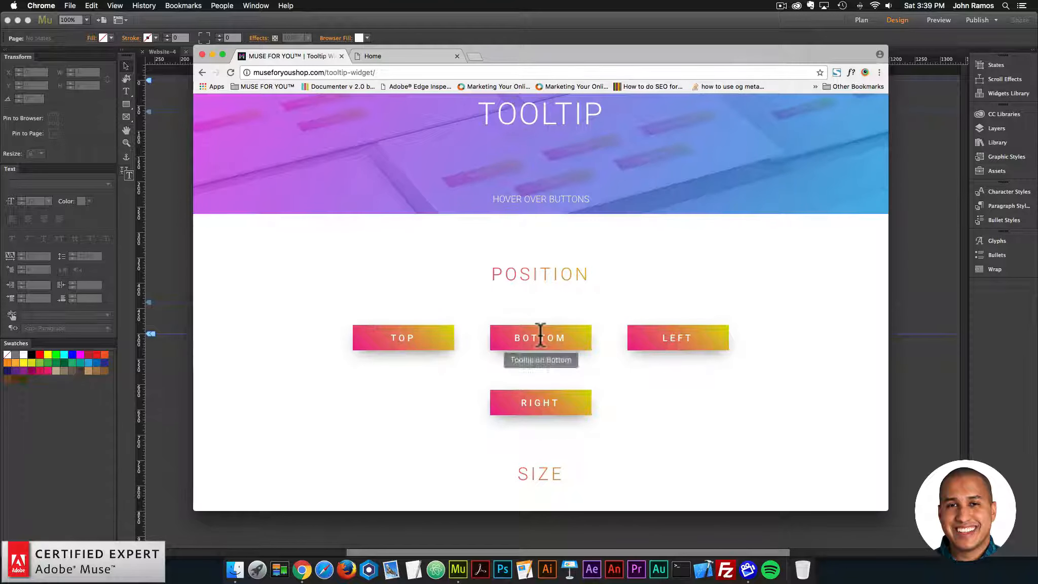
mouse_move(667, 340)
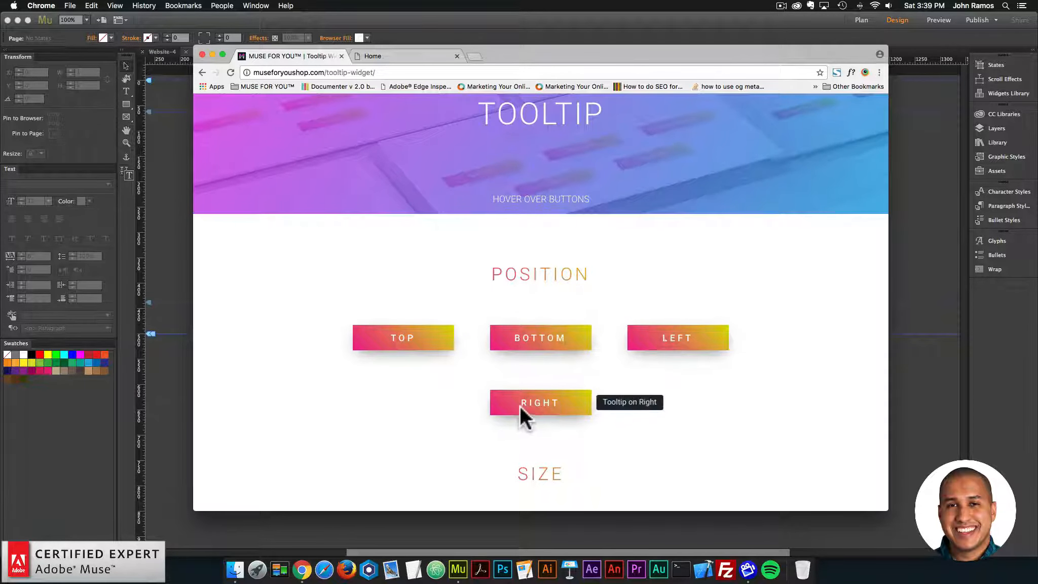
scroll(522, 400, "down", 5)
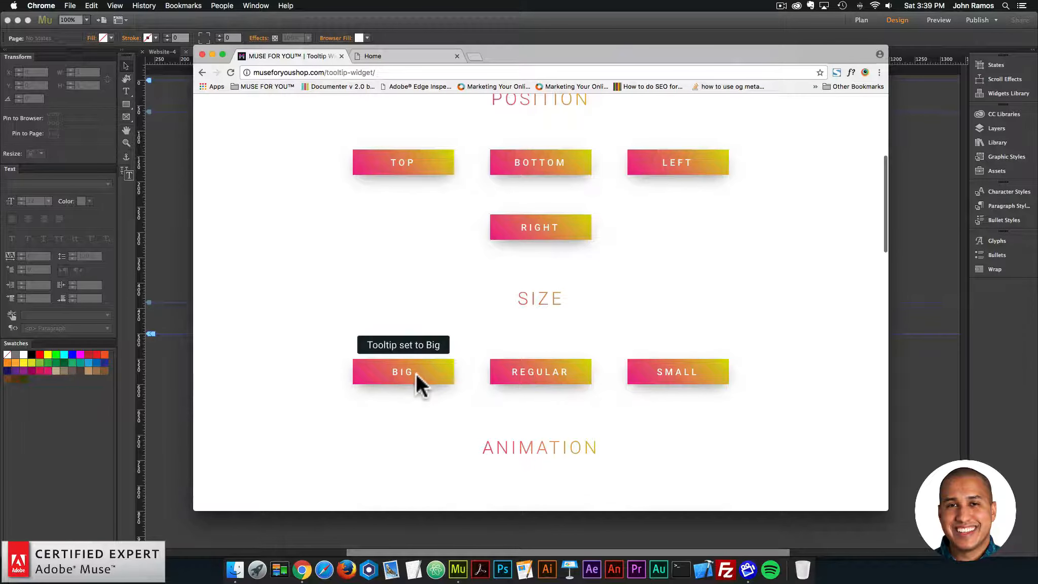
mouse_move(536, 378)
scroll(689, 375, "down", 5)
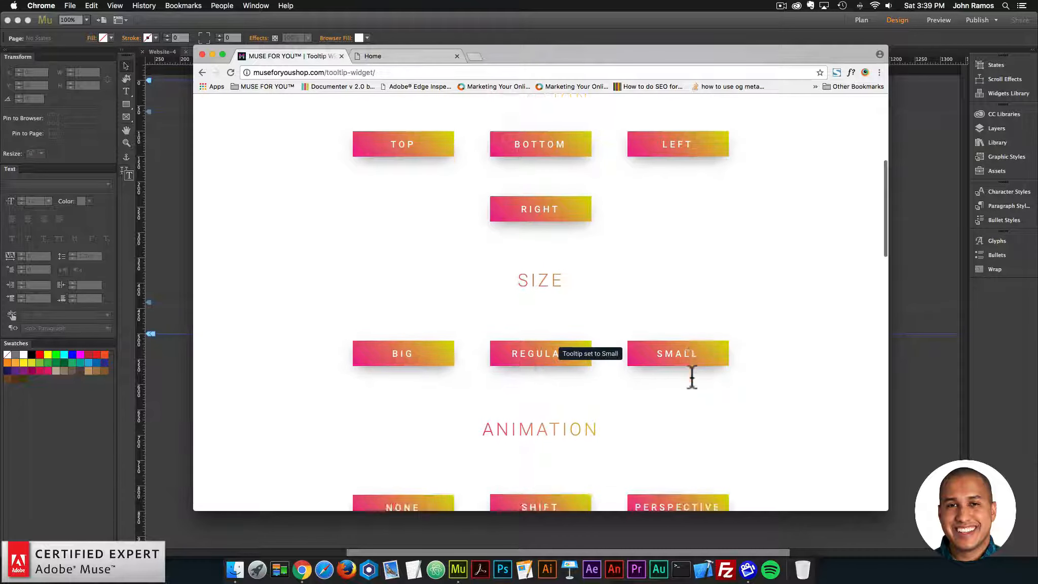
mouse_move(388, 351)
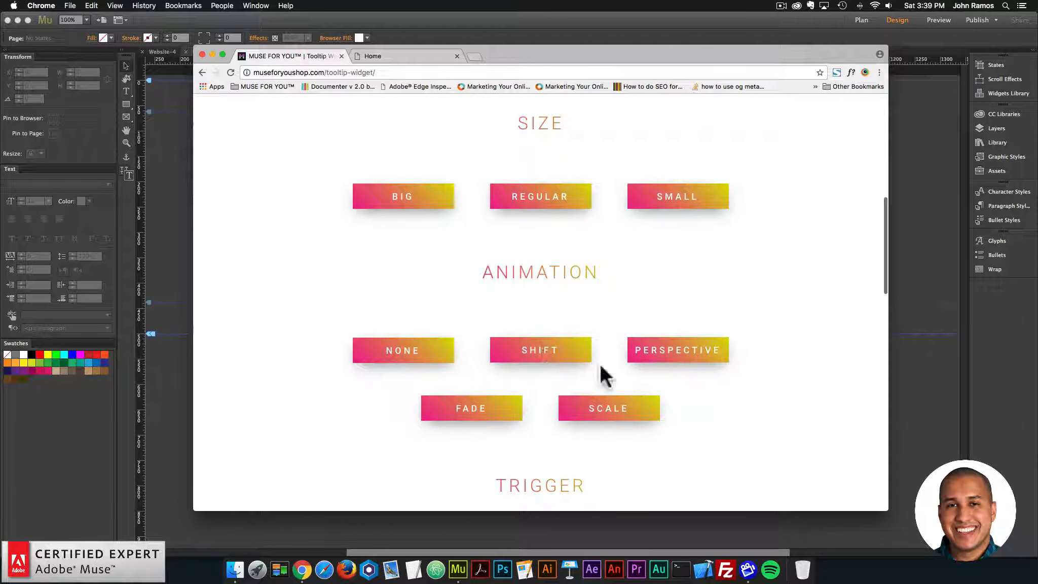
mouse_move(625, 409)
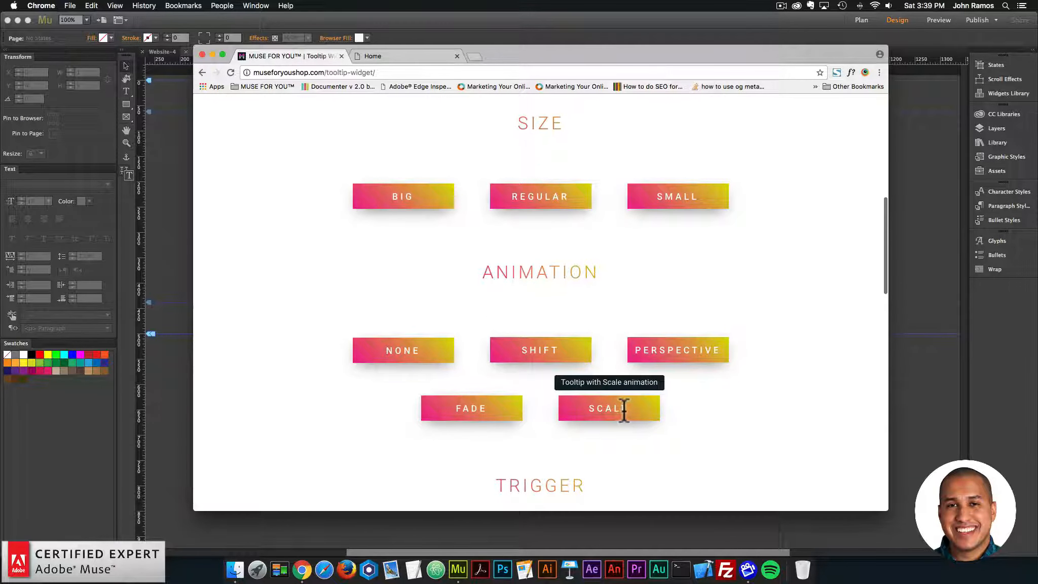
scroll(624, 409, "down", 5)
mouse_move(484, 411)
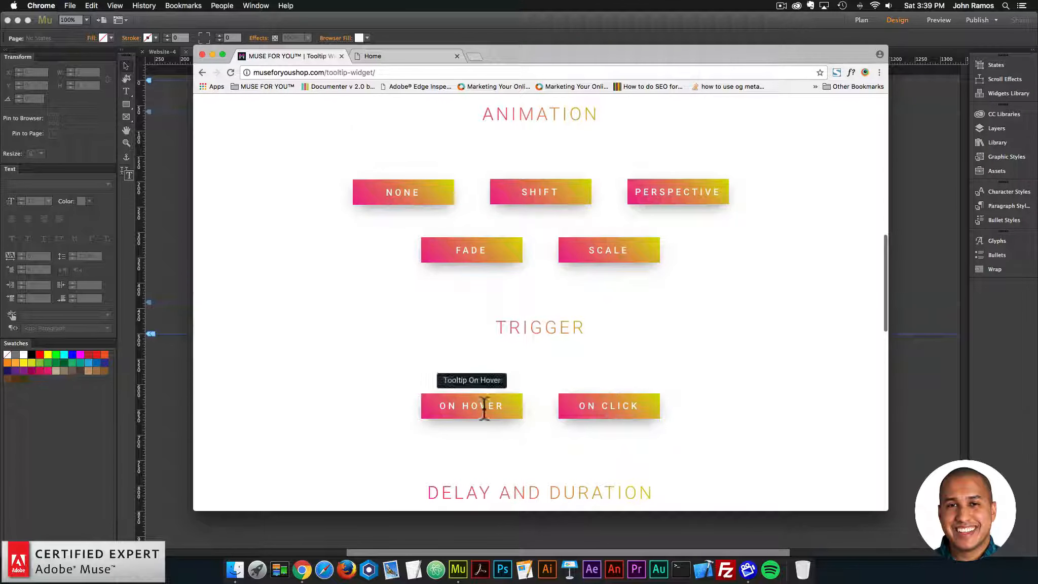
left_click(608, 408)
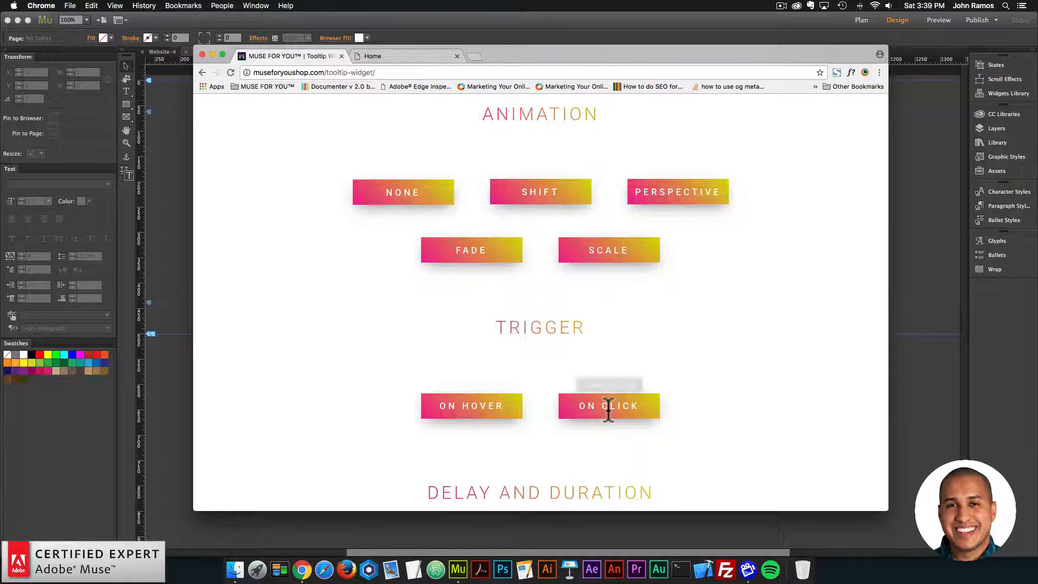
Step: Examine the demo tooltips for delay and duration, animated fill, arrow and custom theme, and return to the page's start
scroll(606, 407, "down", 3)
scroll(503, 398, "down", 3)
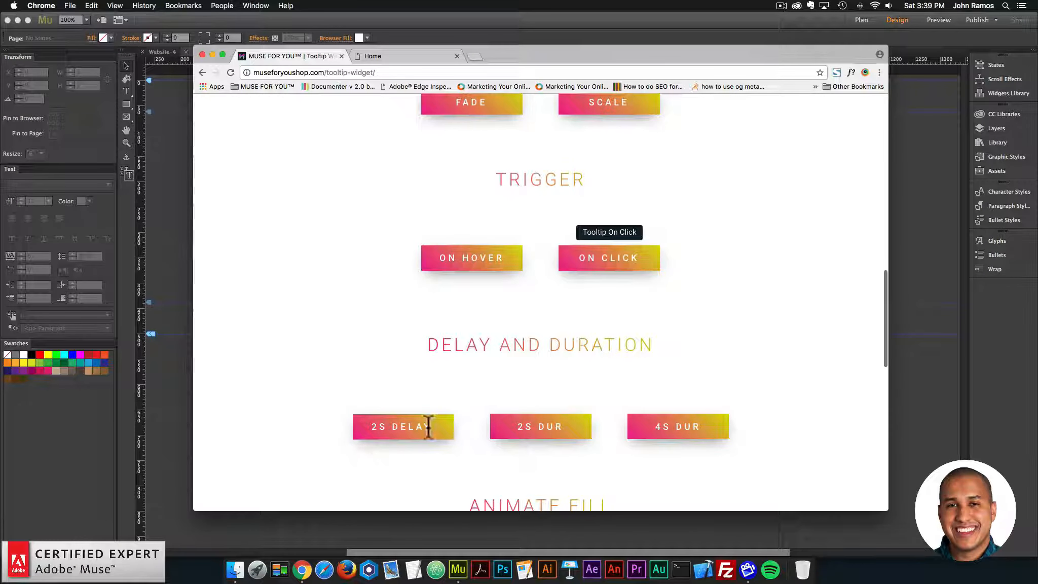
mouse_move(428, 426)
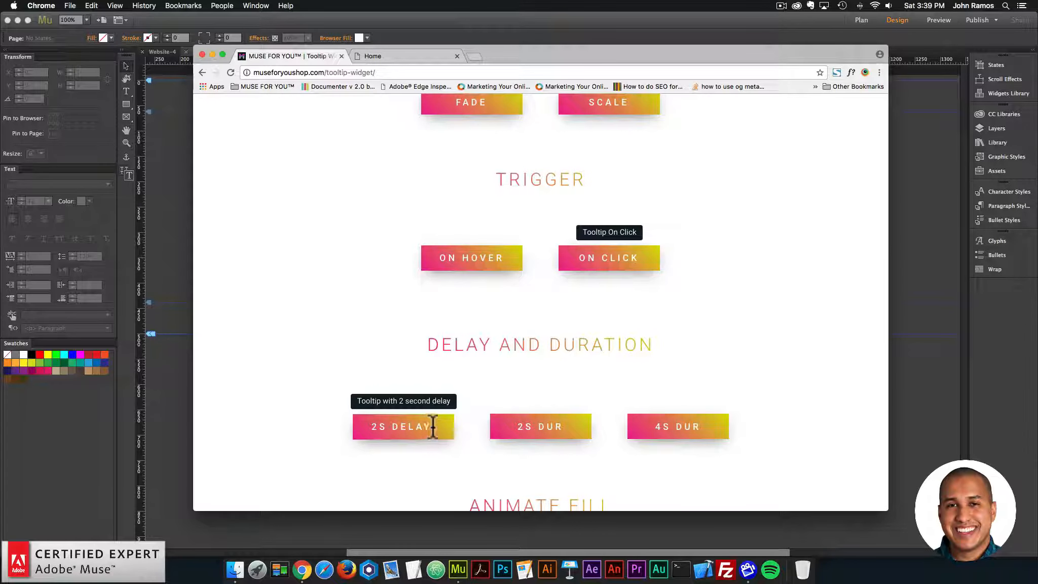
mouse_move(533, 425)
scroll(535, 424, "down", 2)
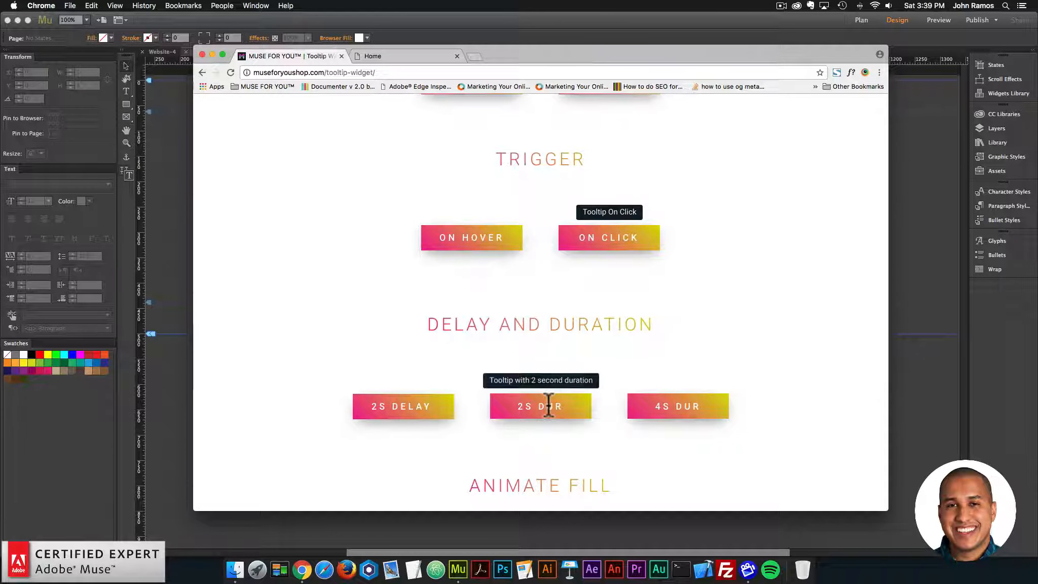
mouse_move(673, 406)
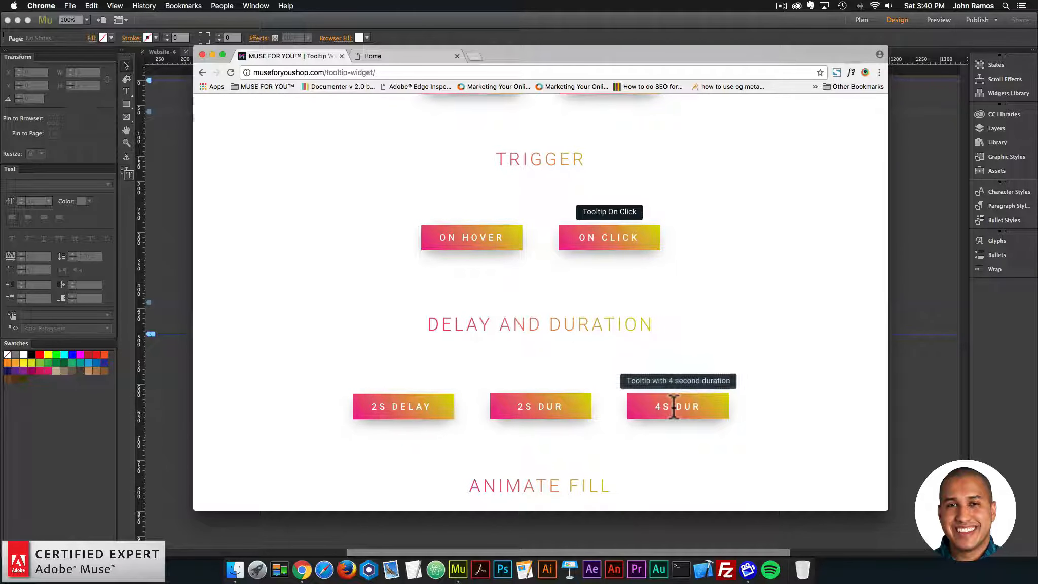
scroll(674, 406, "down", 2)
scroll(673, 407, "down", 5)
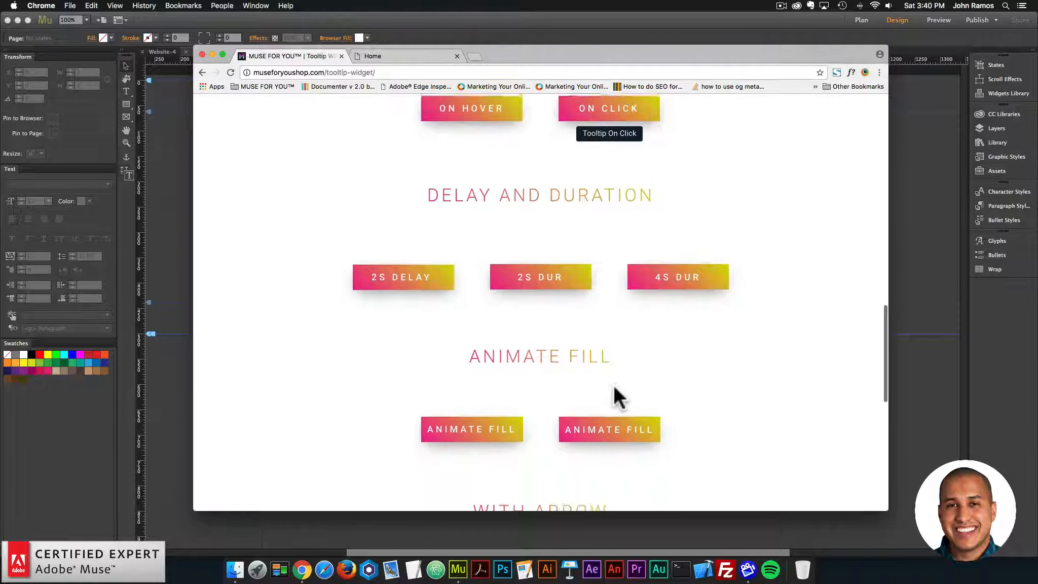
mouse_move(463, 416)
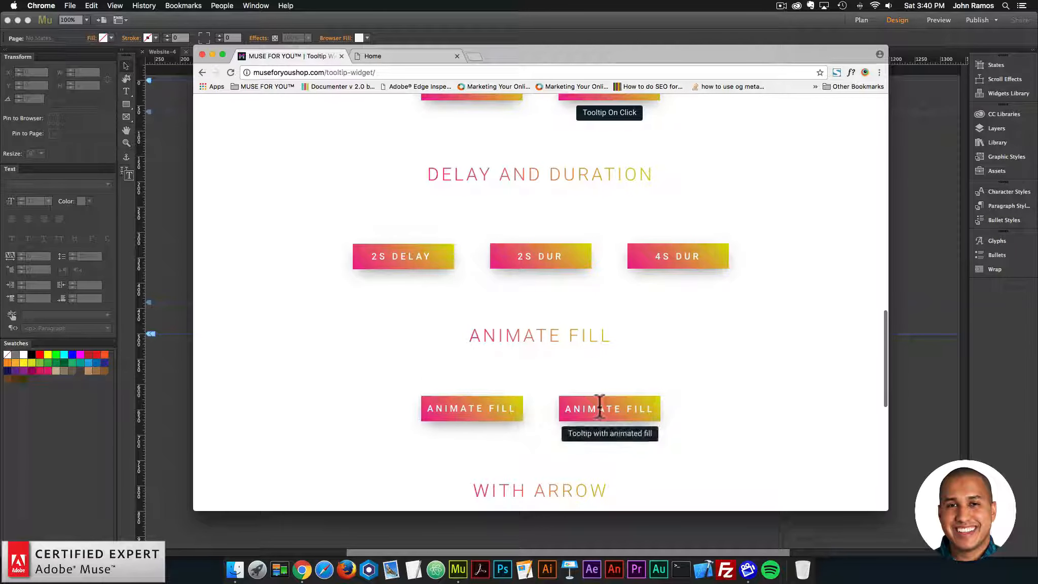
scroll(596, 406, "down", 3)
scroll(591, 413, "down", 5)
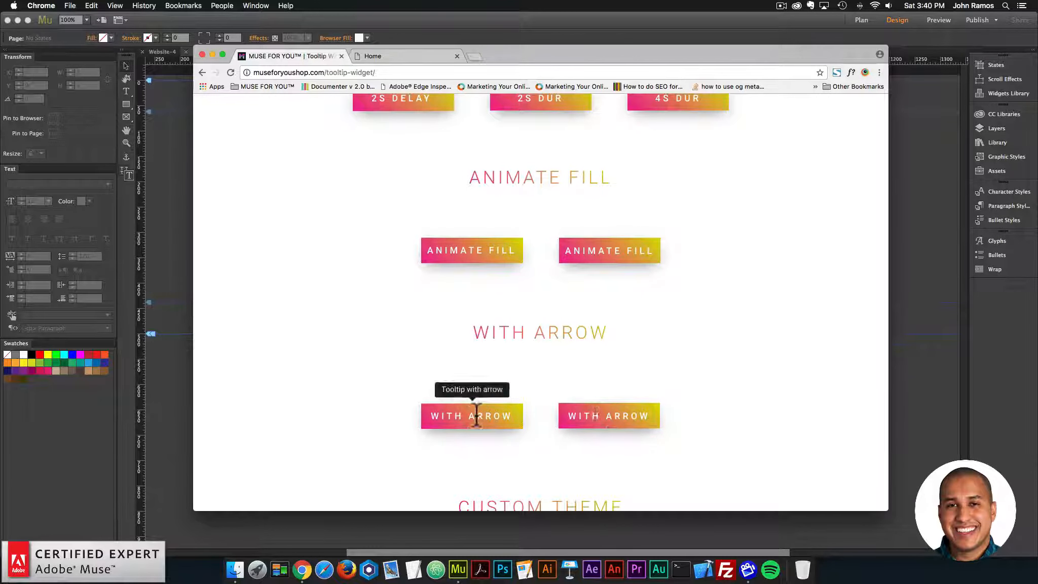
scroll(636, 413, "down", 2)
scroll(633, 415, "down", 5)
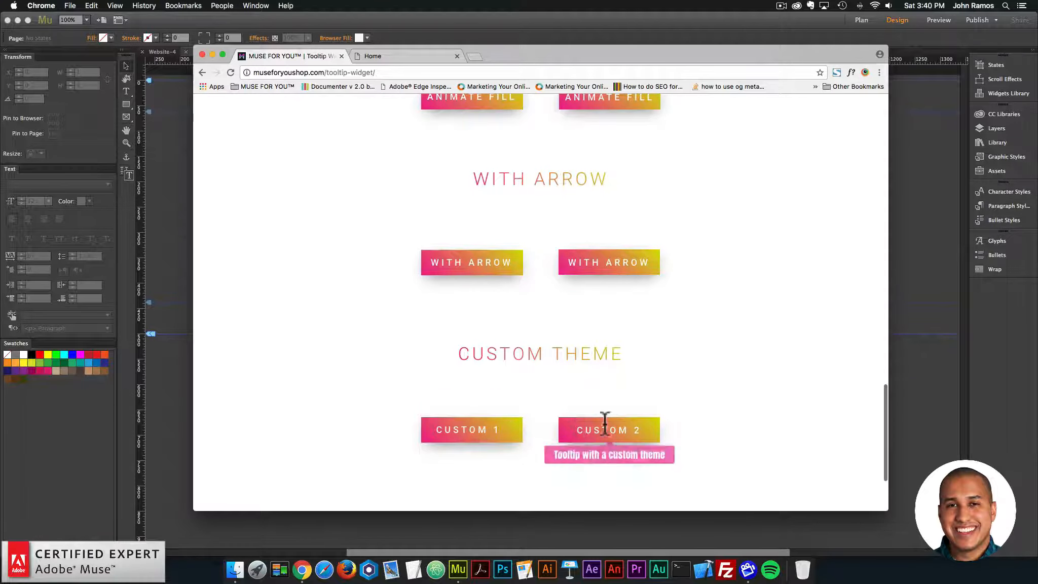
scroll(621, 428, "down", 4)
scroll(588, 414, "up", 15)
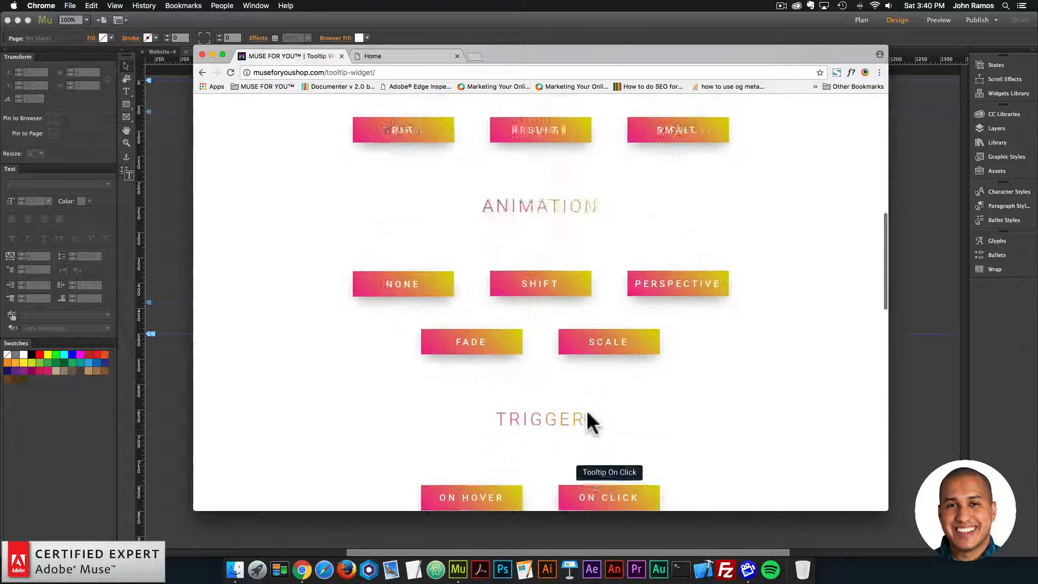
scroll(586, 410, "up", 1)
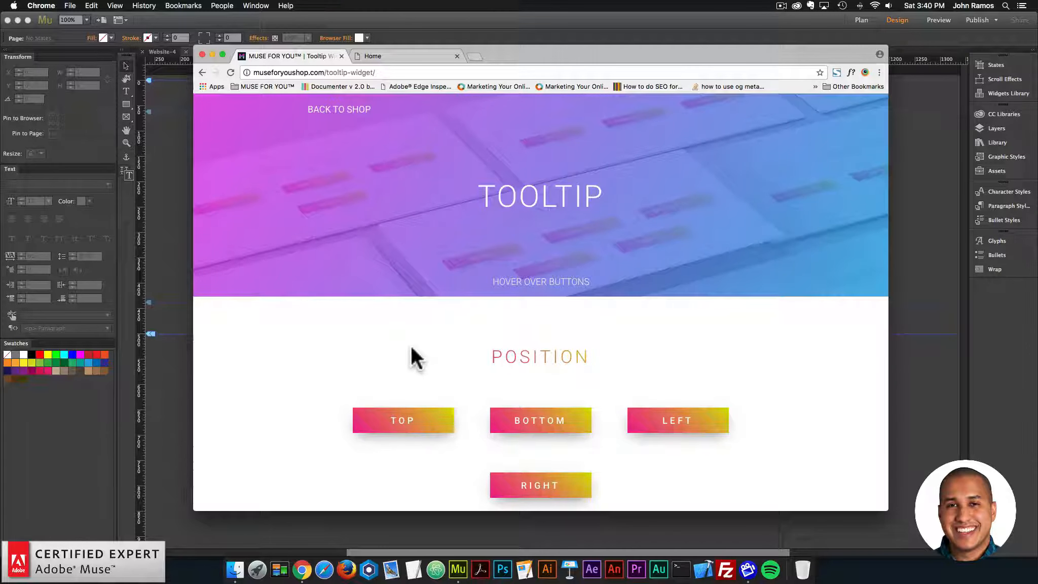
Step: Open museforyoushop.com in a new browser tab and go to the Tooltip Widget product page in its shop
left_click(476, 54)
type("musefo")
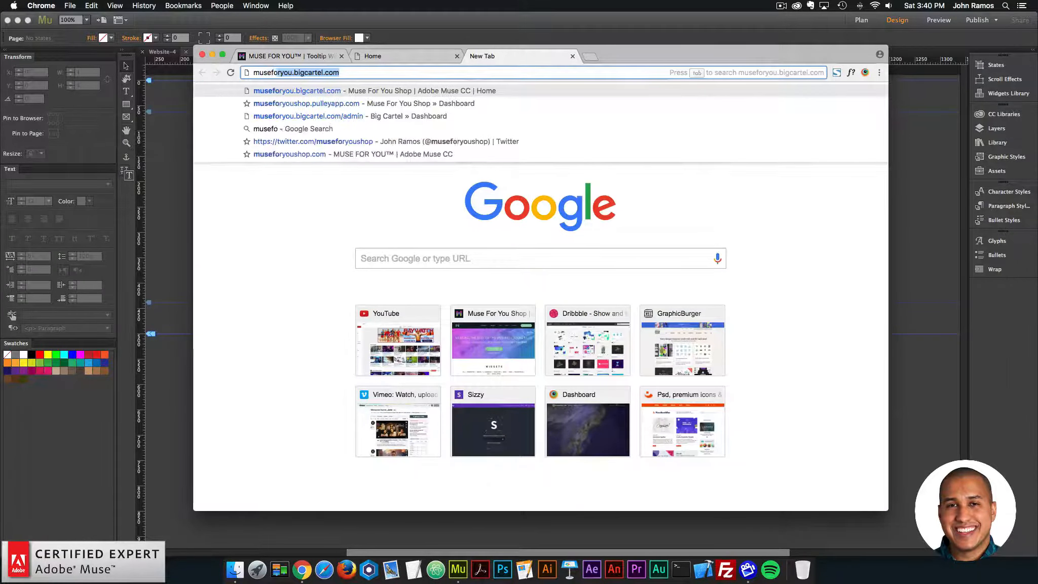
type("ryoushop.com")
key("Return")
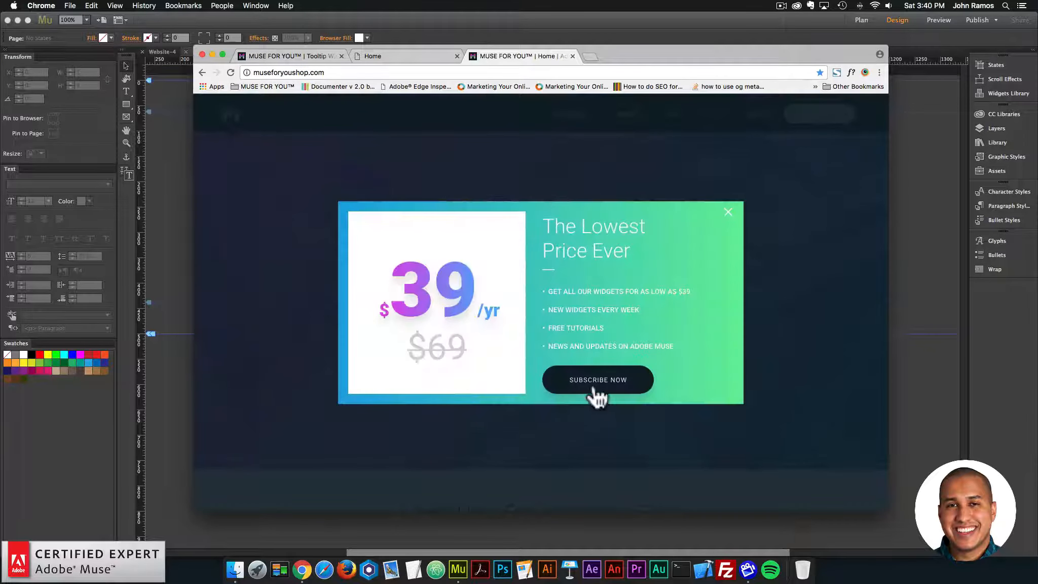
left_click(594, 389)
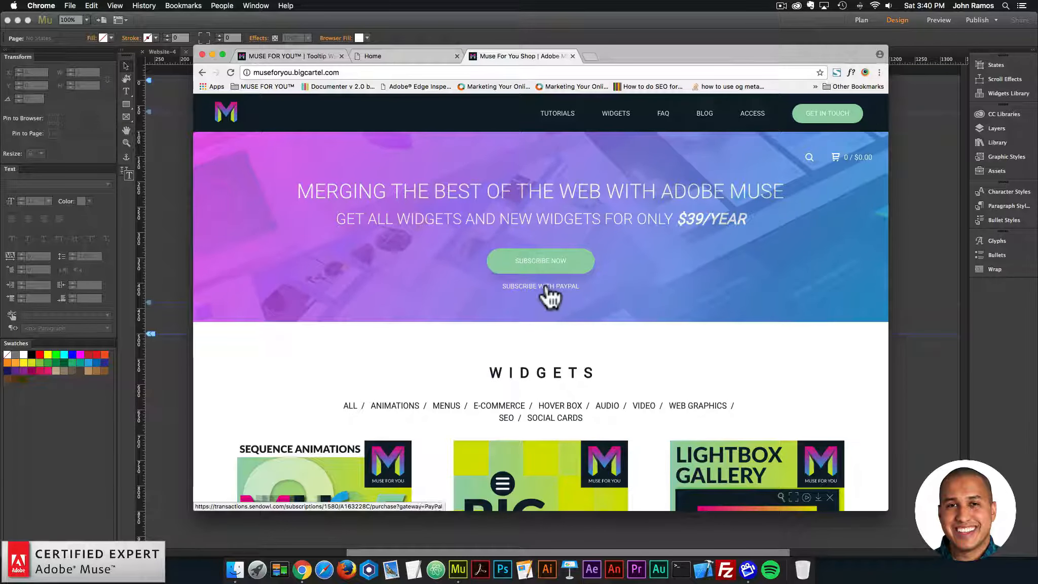
scroll(553, 297, "down", 10)
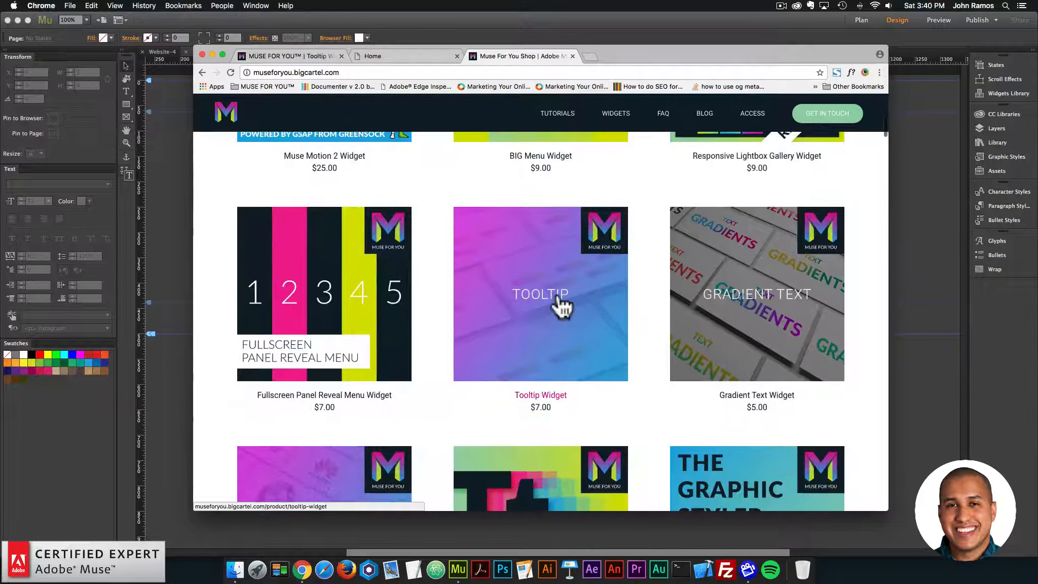
left_click(559, 309)
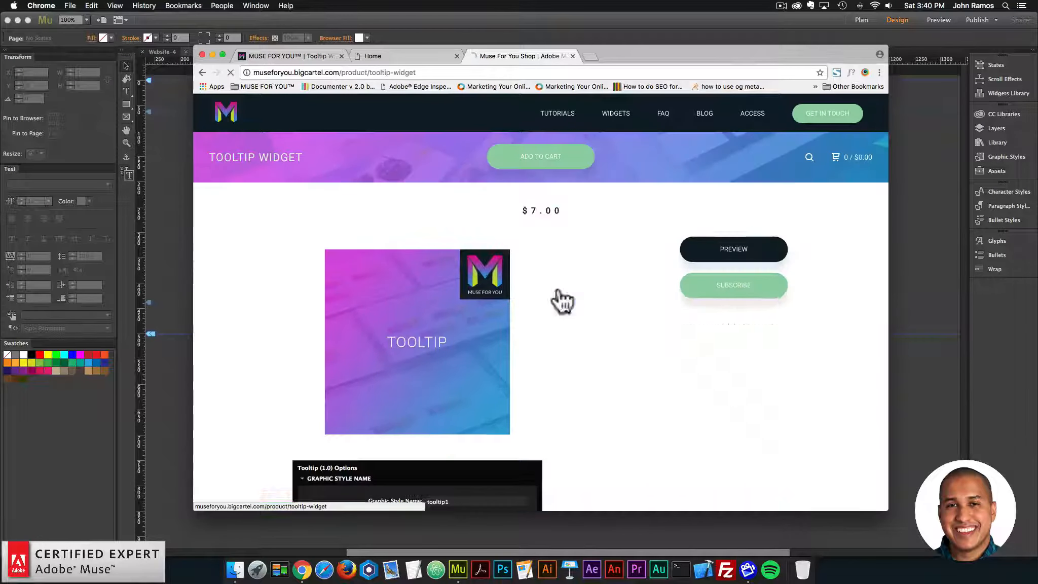
Step: Examine the Tooltip Widget's purchase options, feature list and pictured widget settings on the product page
left_click(531, 161)
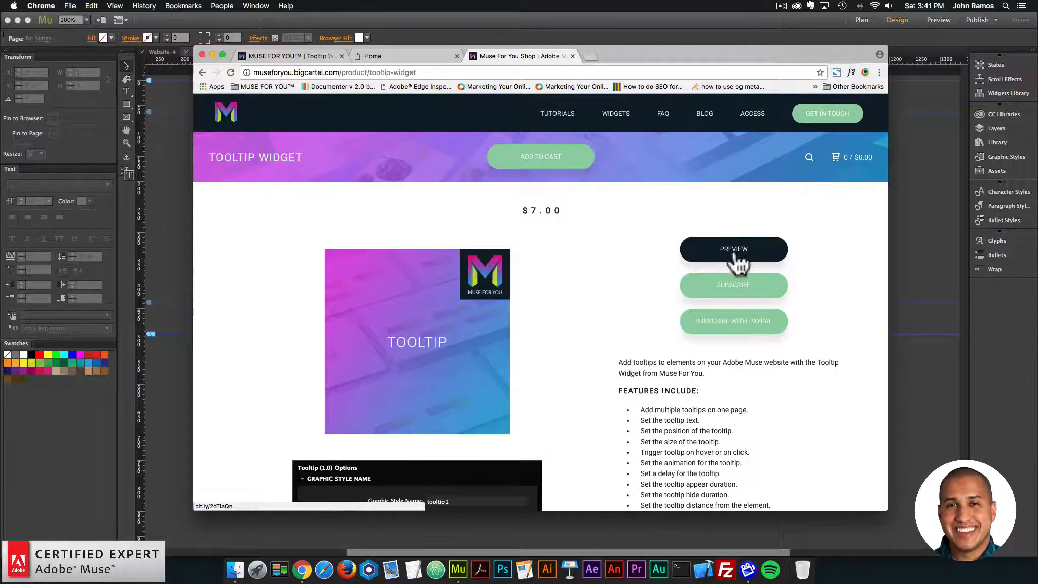
scroll(652, 230, "down", 4)
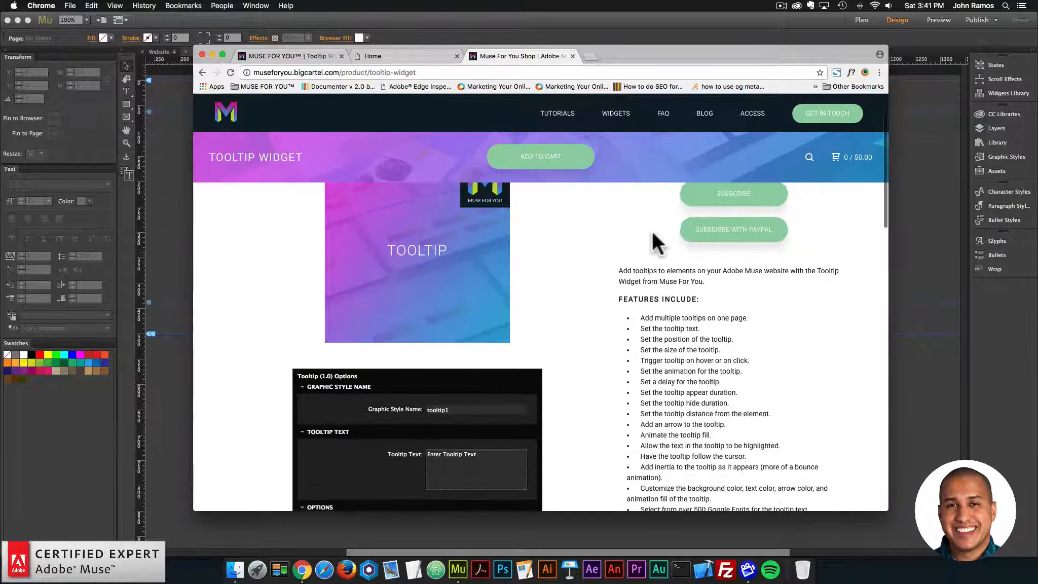
scroll(662, 320, "down", 8)
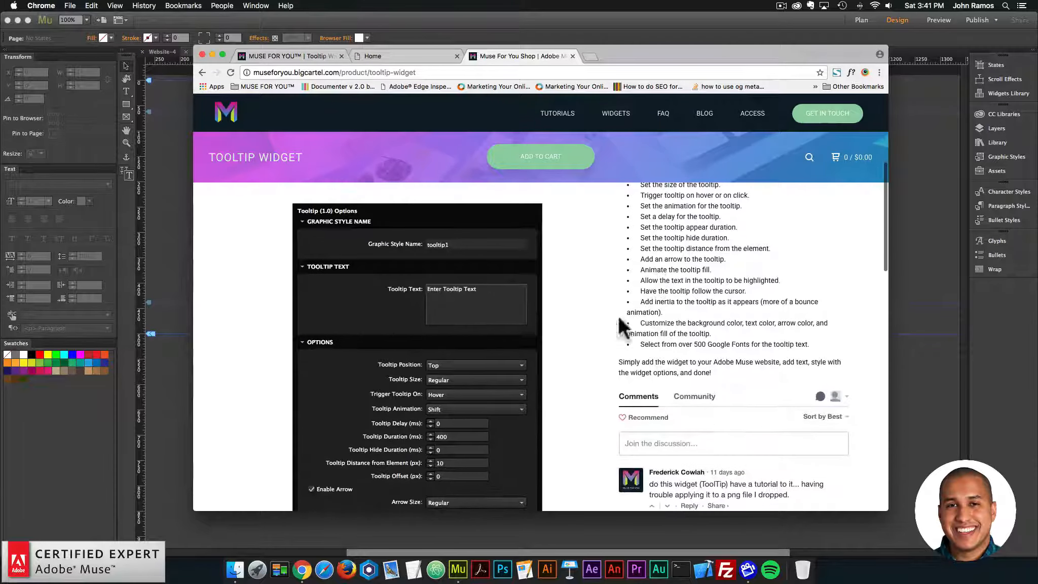
scroll(659, 370, "down", 2)
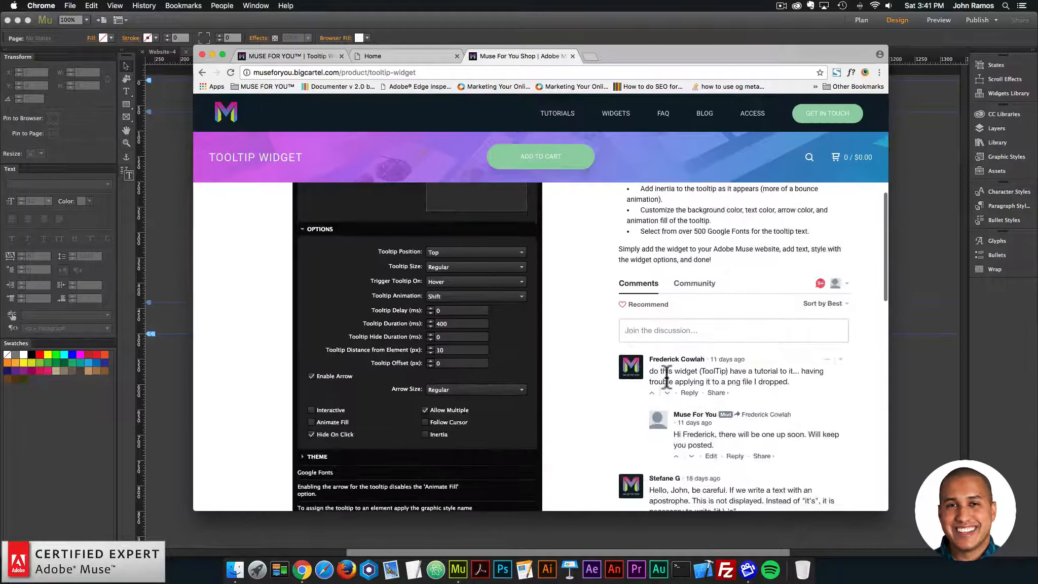
scroll(666, 378, "up", 2)
scroll(710, 350, "up", 1)
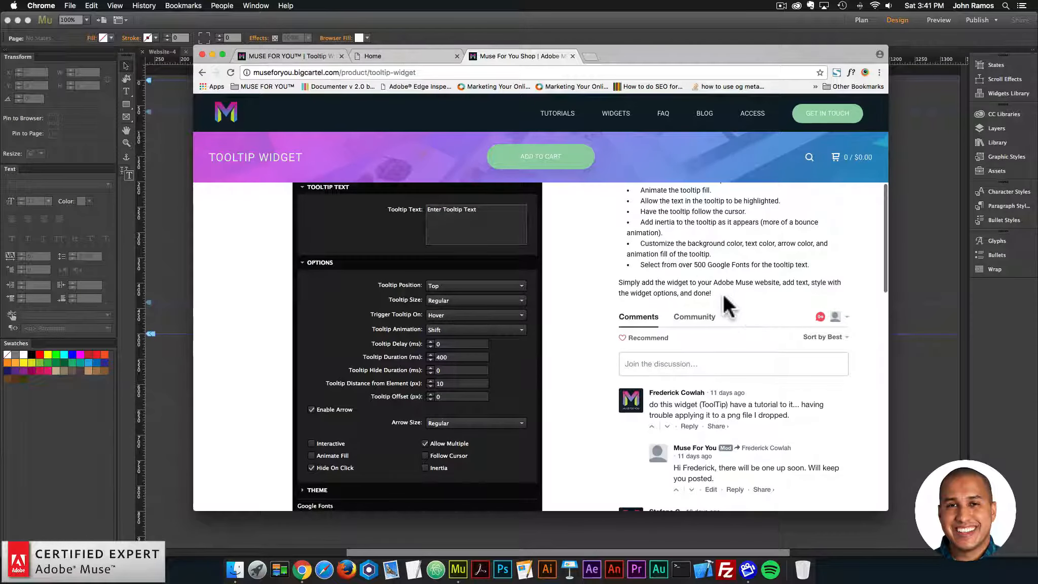
Step: Bring up the Home site preview and examine the tooltips attached to the three circles
left_click(407, 57)
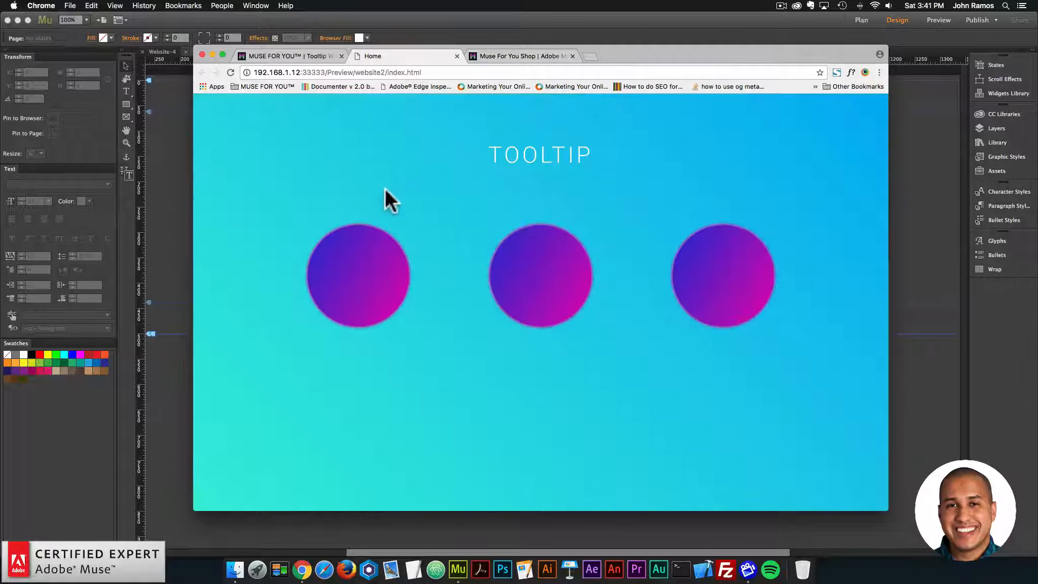
mouse_move(736, 272)
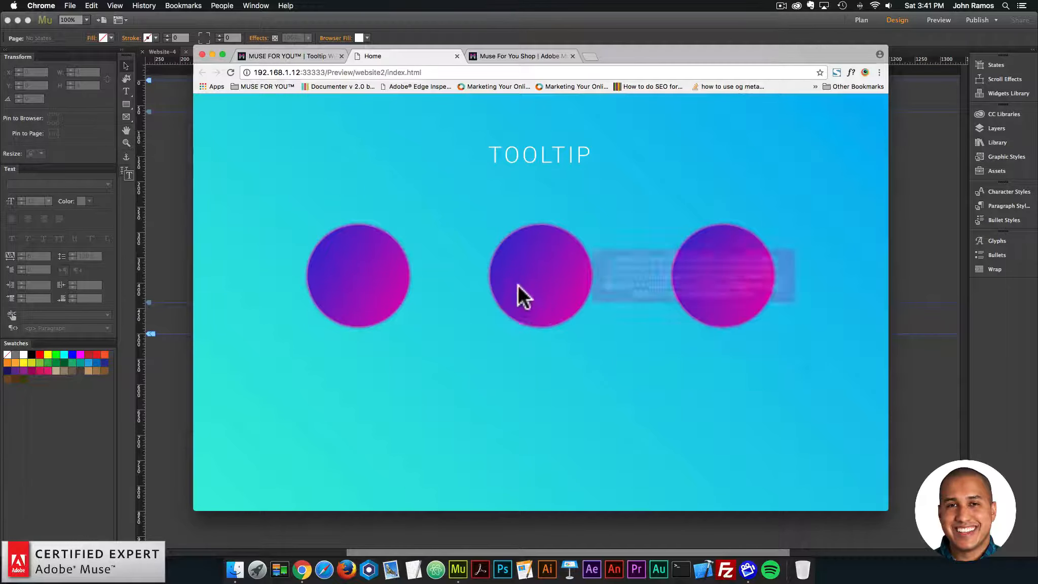
mouse_move(512, 275)
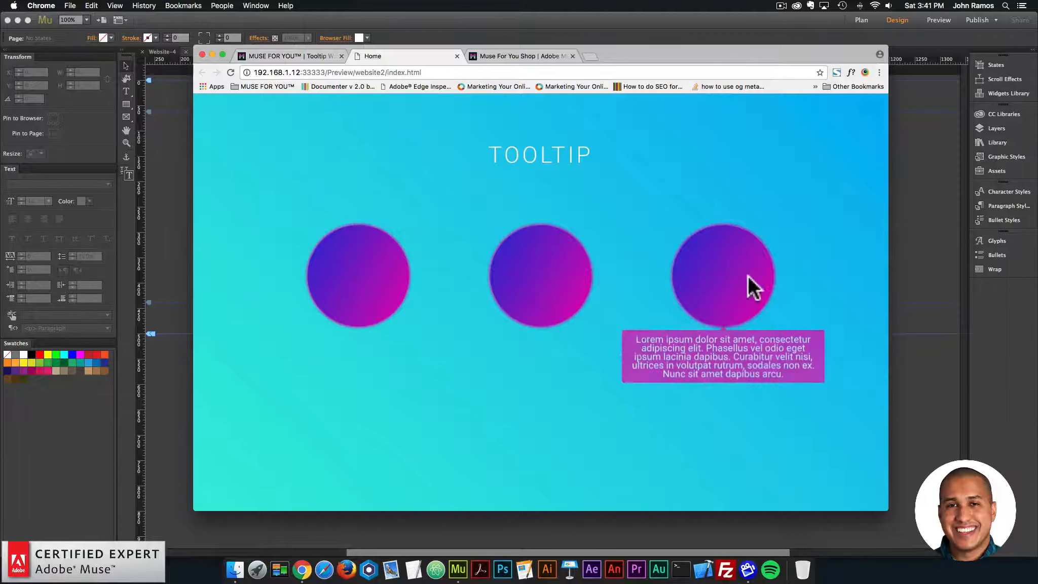
mouse_move(345, 263)
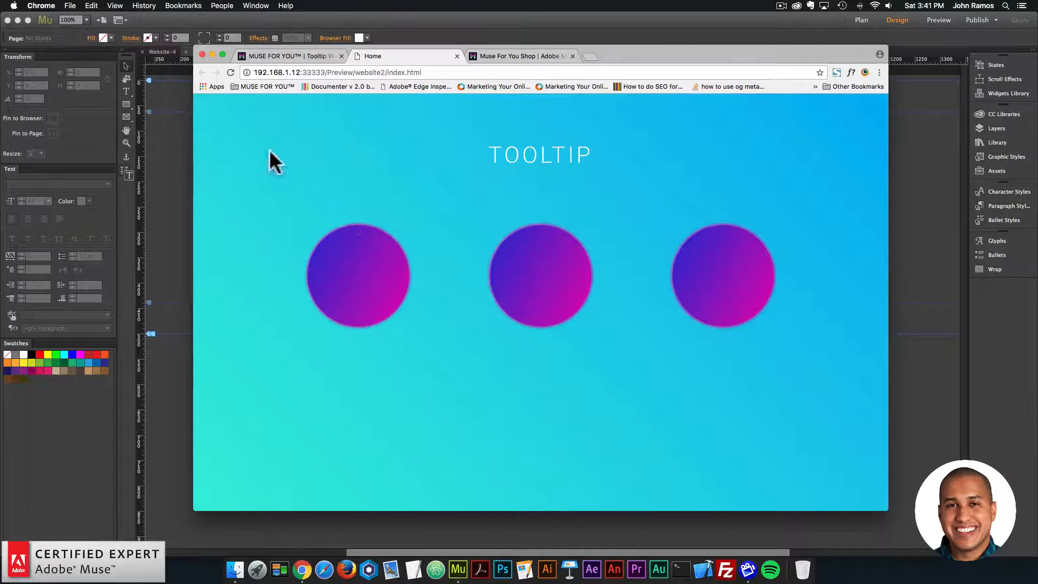
Step: Switch to Adobe Muse and draw a square of about 260 by 260 px in the middle of the blank Home page
left_click(169, 155)
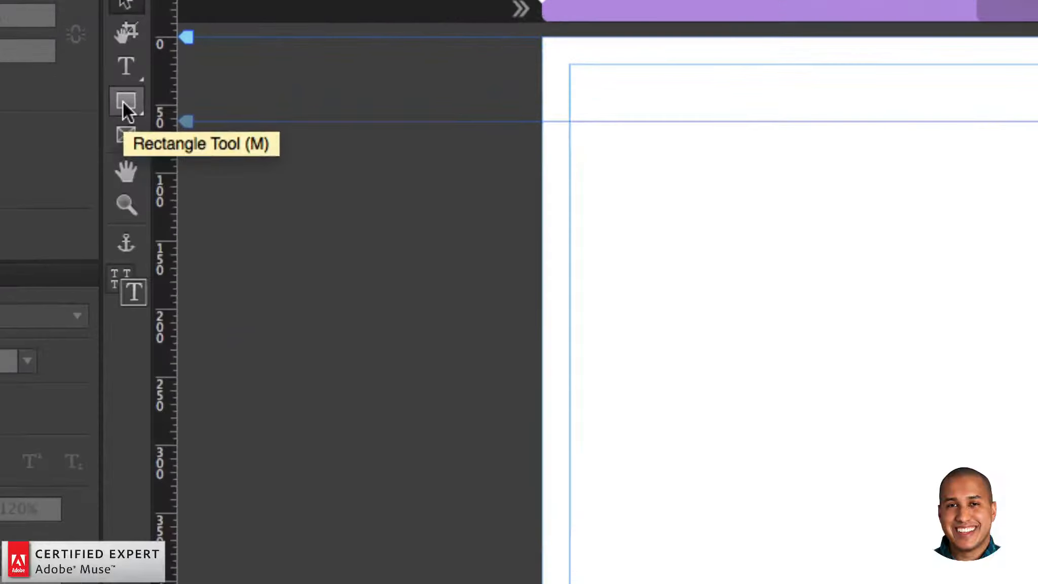
left_click(125, 105)
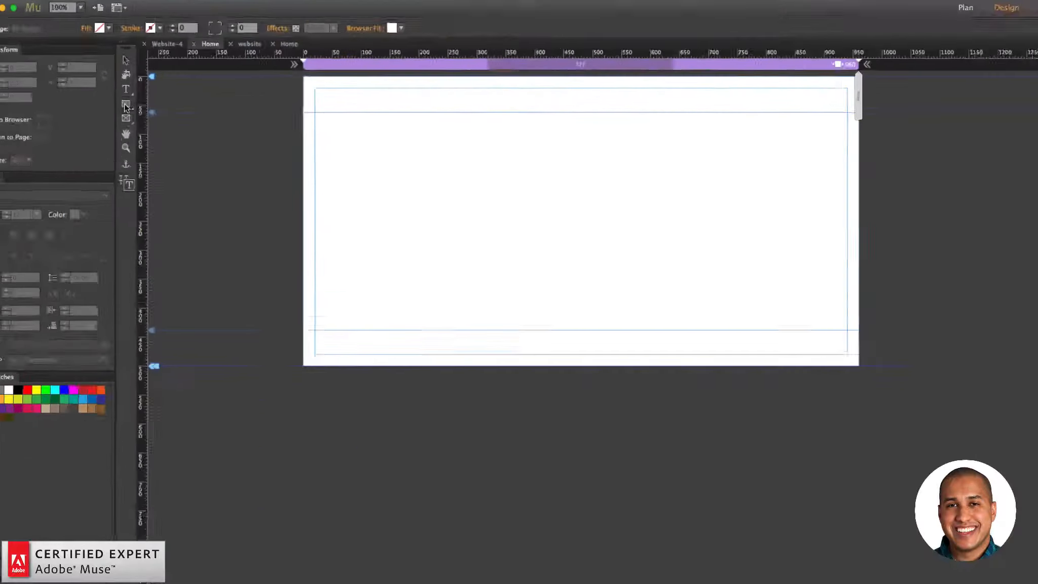
left_click_drag(462, 149, 593, 235)
left_click(126, 66)
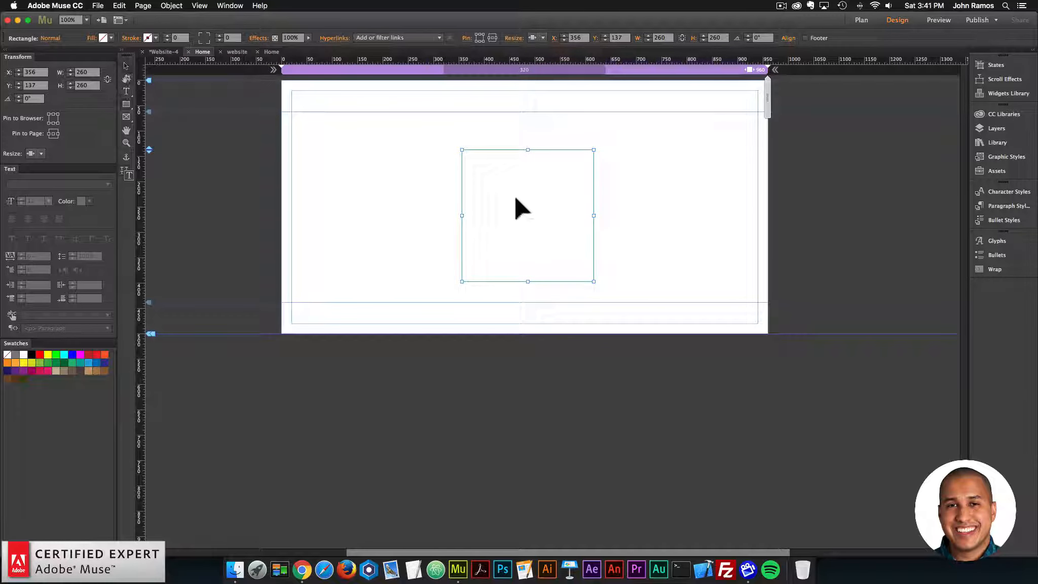
Step: Move the square to X 350, Y 138 and fill it with the blue swatch R=41 G=171 B=226
left_click_drag(513, 197, 527, 196)
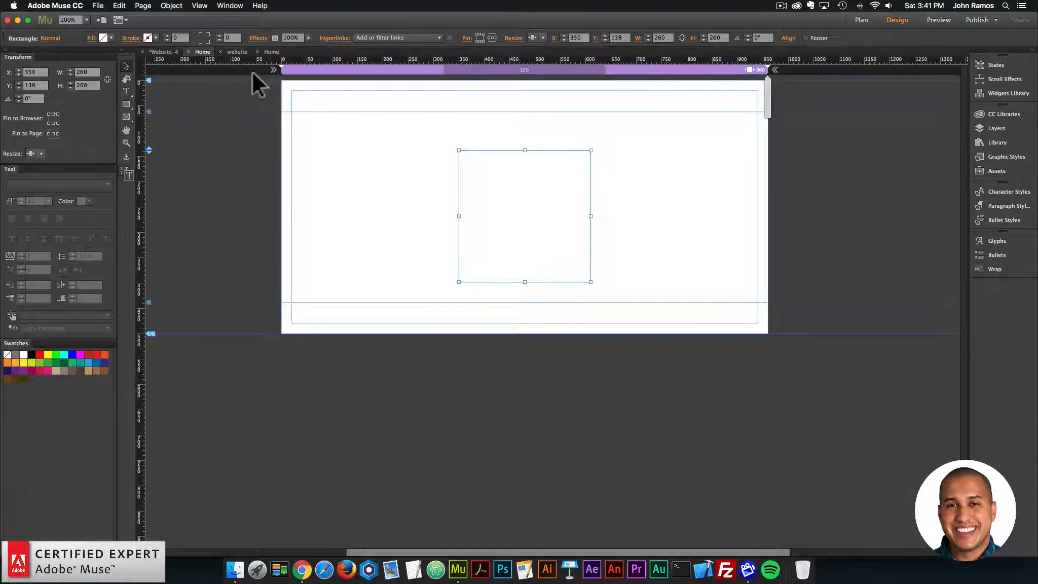
left_click(147, 38)
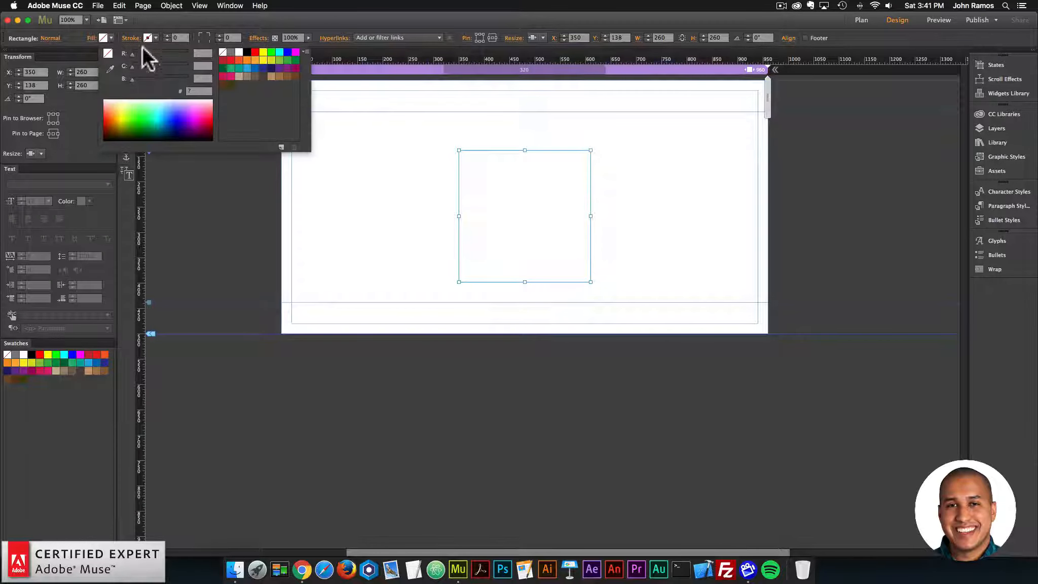
left_click(246, 67)
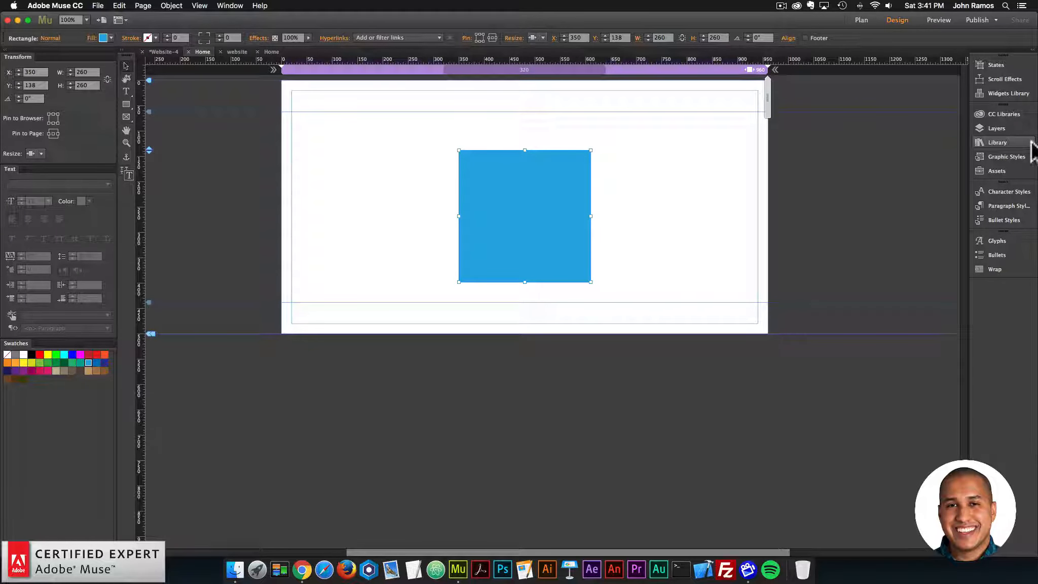
Step: Search the Library for "tooltip"
left_click(230, 5)
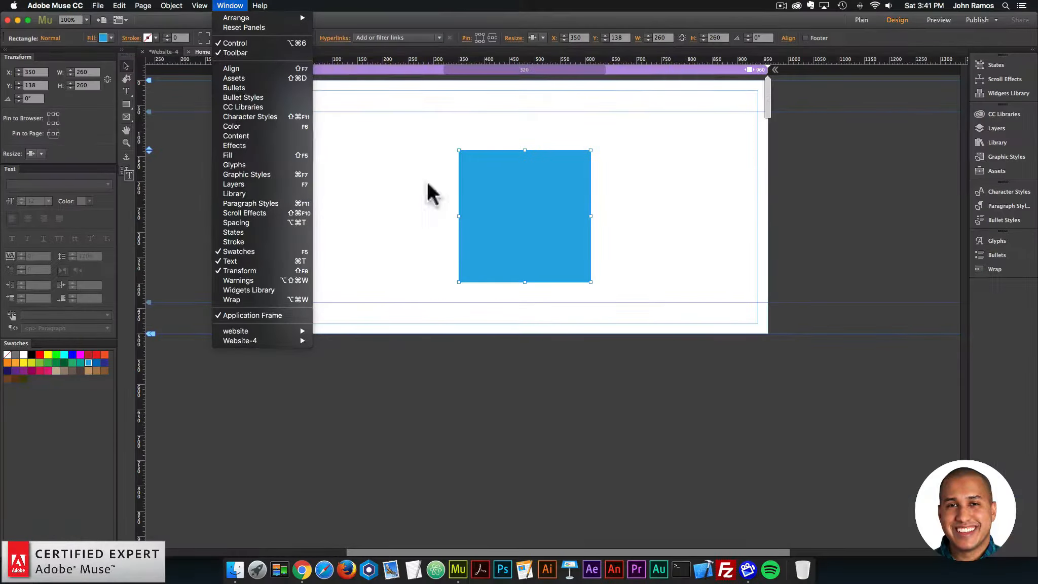
left_click(765, 195)
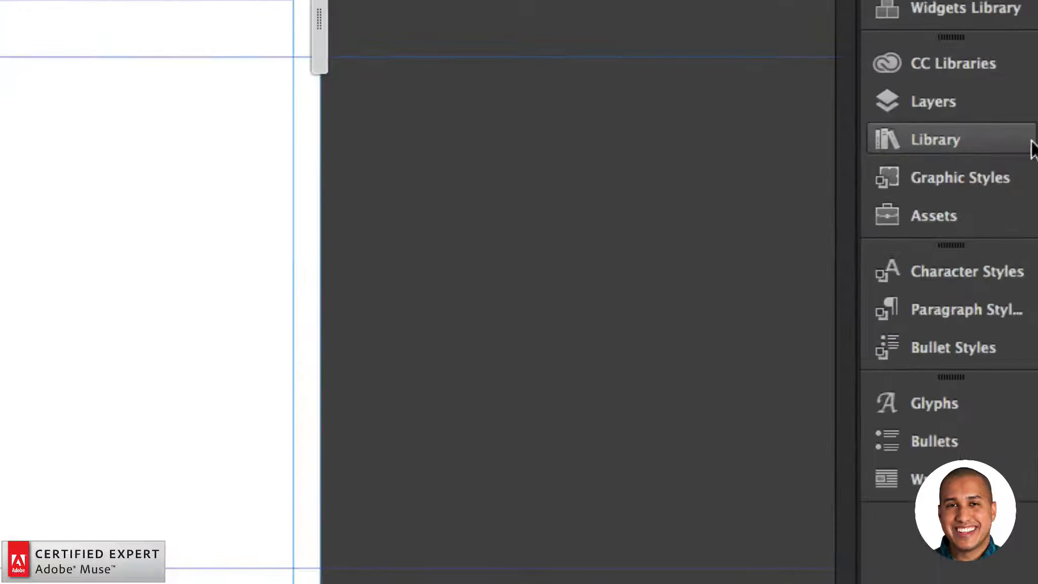
left_click(1033, 144)
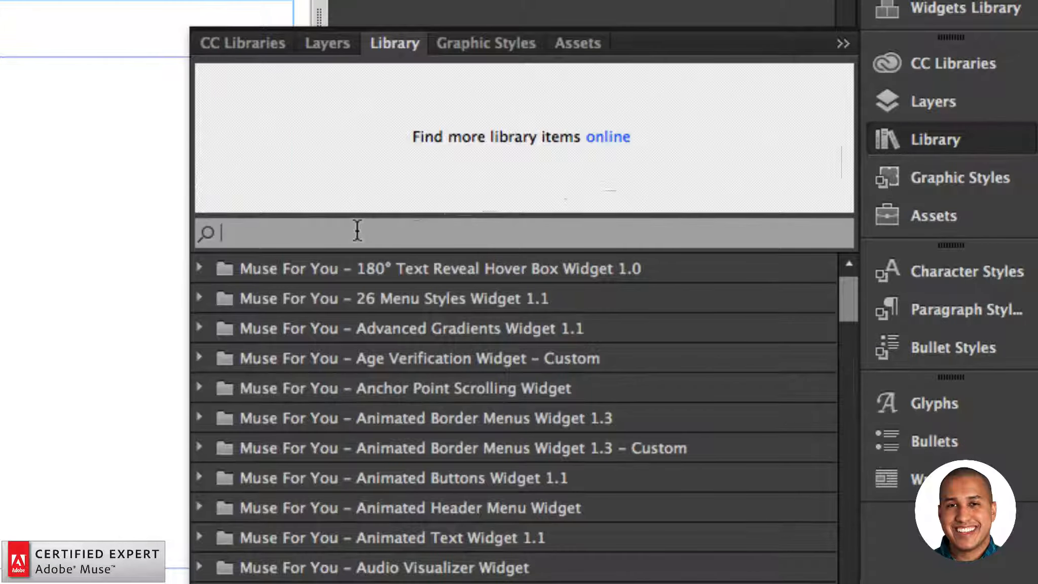
type("tooltip")
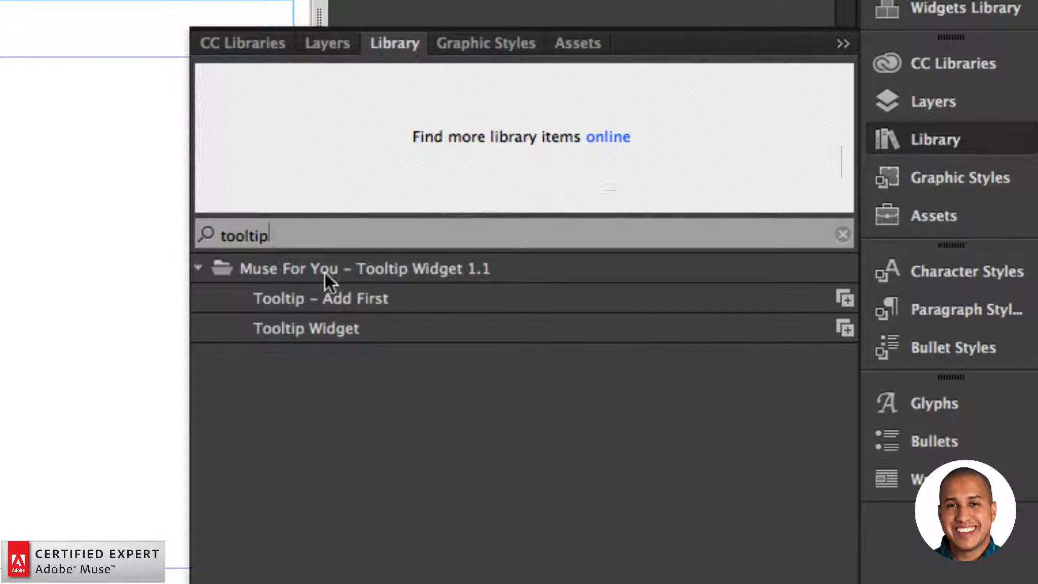
Step: Place the Tooltip – Add First item and, below it, the Tooltip Widget just outside the page's left edge
left_click(319, 301)
left_click(315, 329)
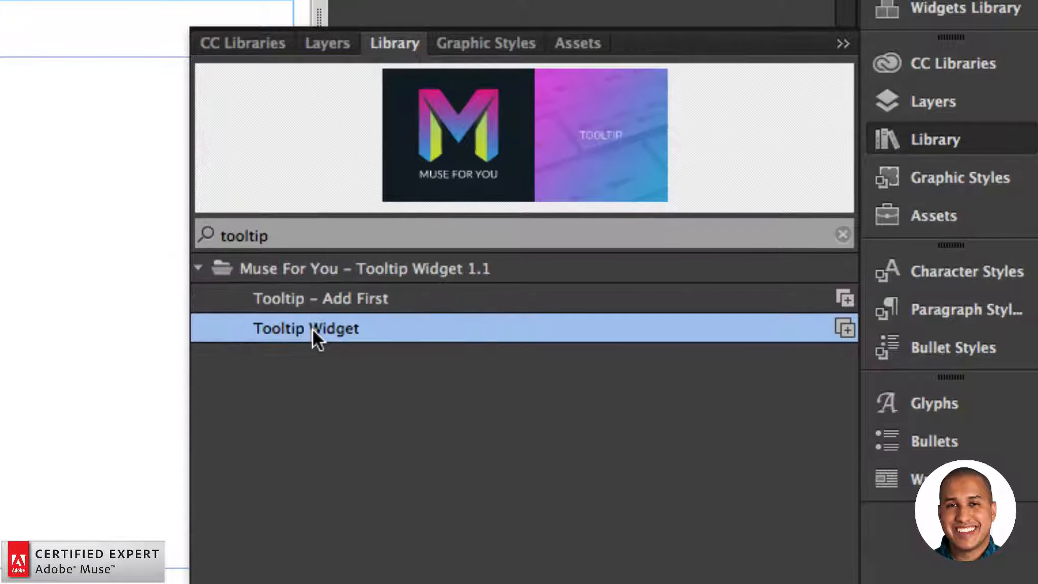
left_click(332, 304)
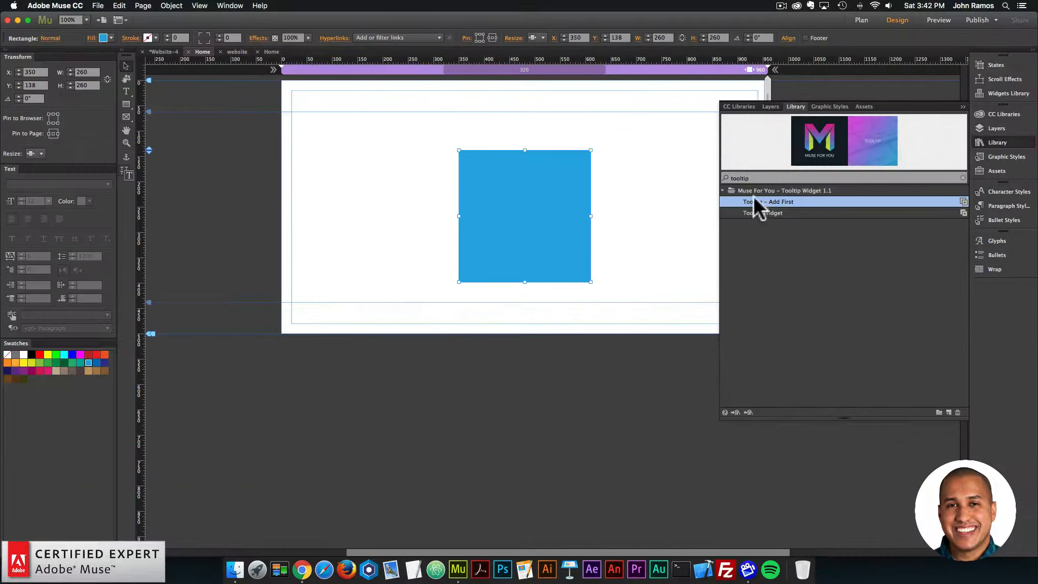
left_click_drag(754, 198, 268, 121)
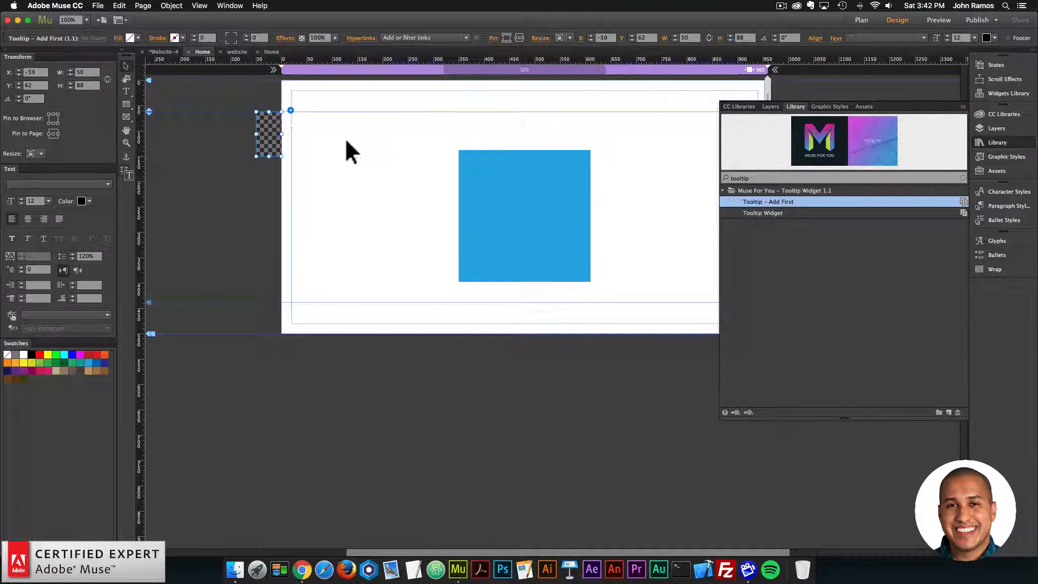
left_click(755, 211)
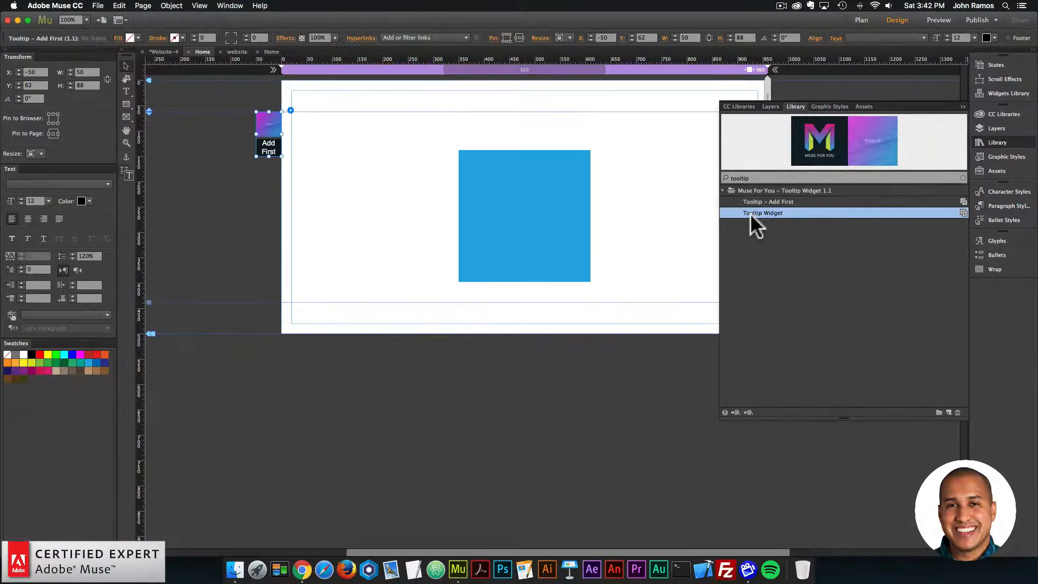
left_click_drag(751, 210, 269, 187)
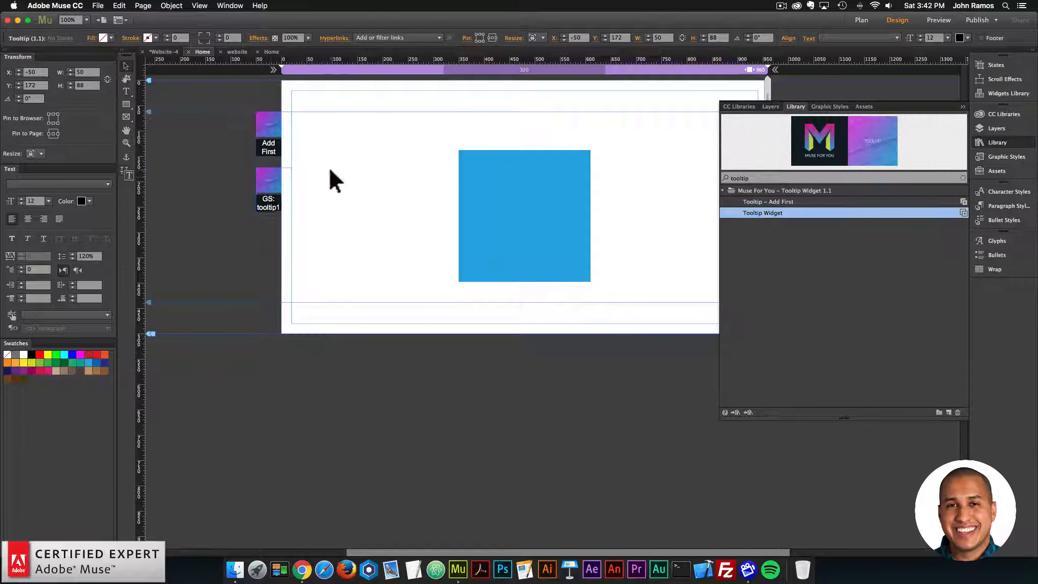
Step: Open the placed Tooltip widget's options and examine its Graphic Style Name
left_click(276, 176)
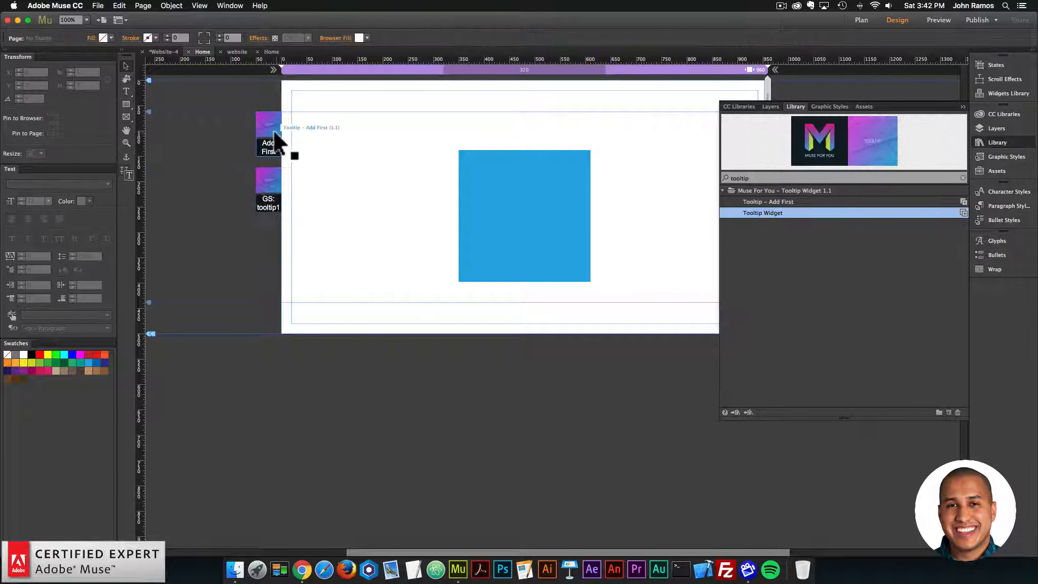
left_click(290, 166)
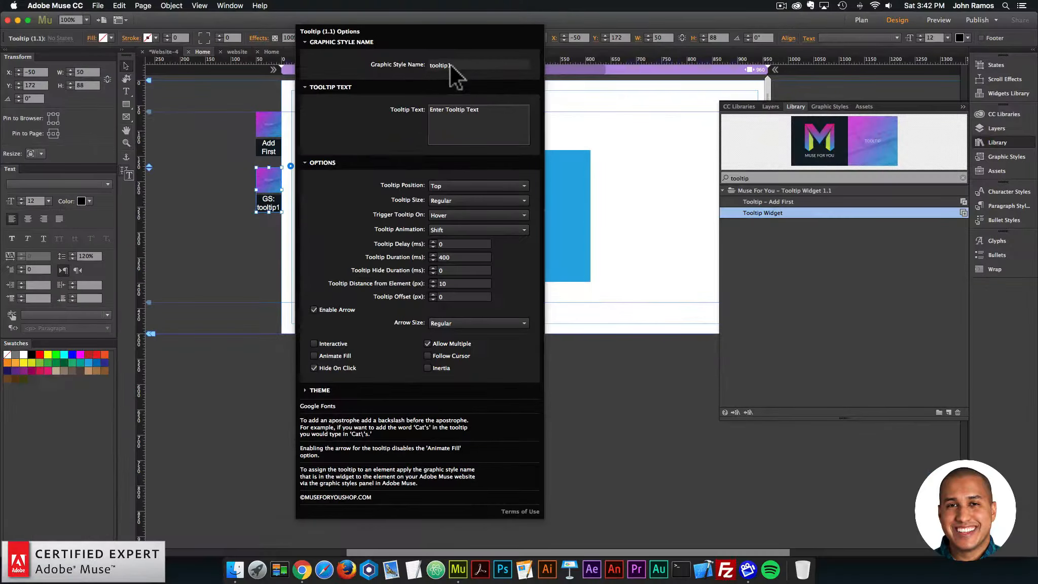
double_click(449, 69)
Step: Create a graphic style from the blue square, rename it tooltip1 and deselect the square
left_click(564, 188)
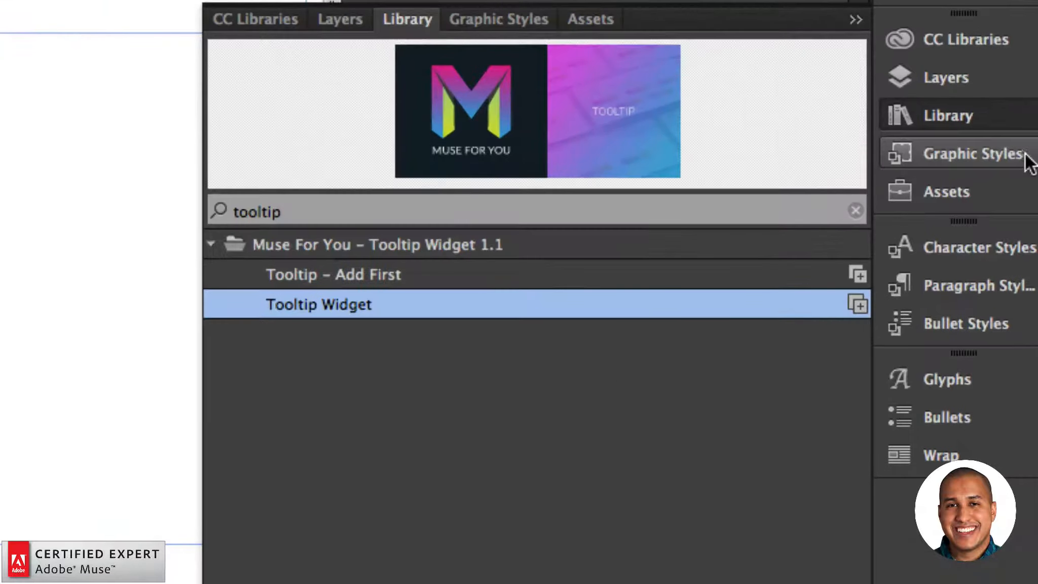
left_click(973, 154)
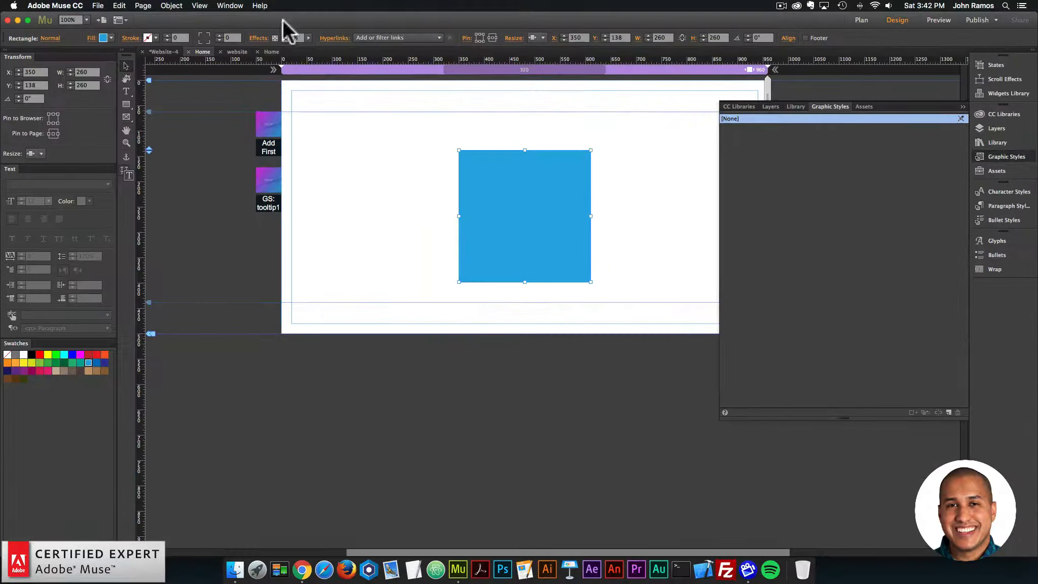
left_click(226, 6)
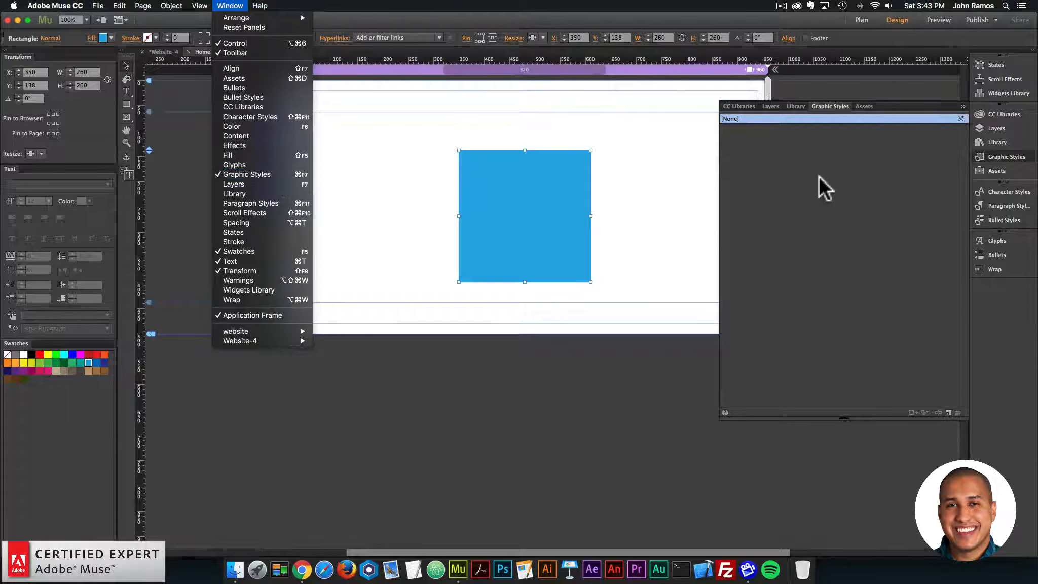
left_click(816, 172)
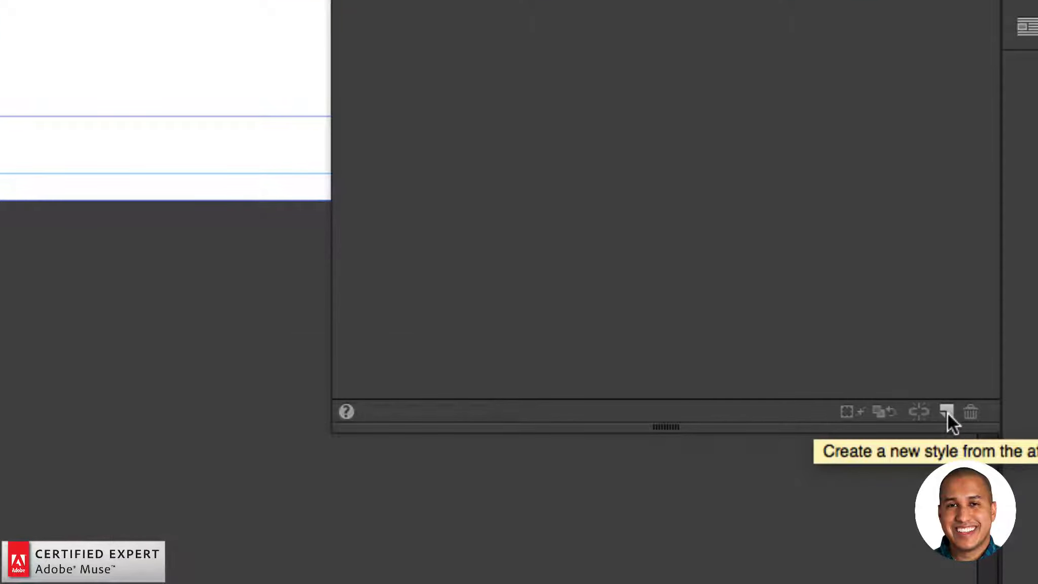
left_click(947, 410)
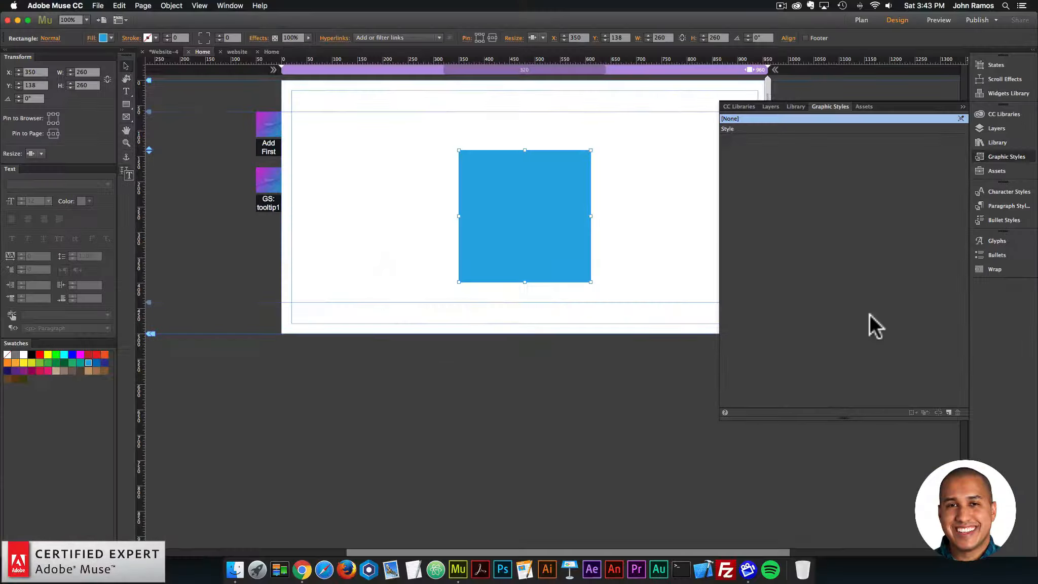
left_click(731, 129)
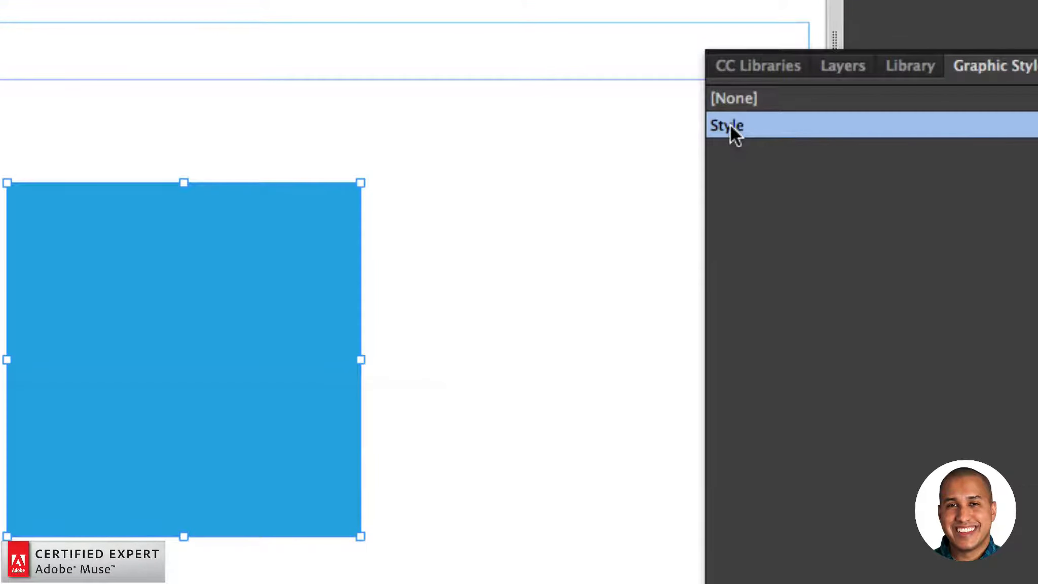
double_click(727, 130)
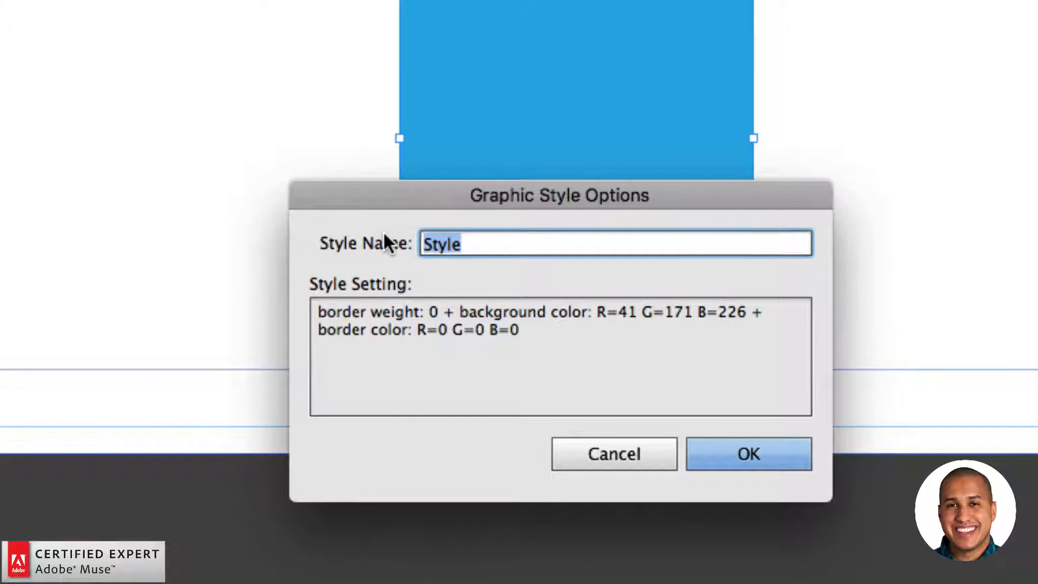
type("tool")
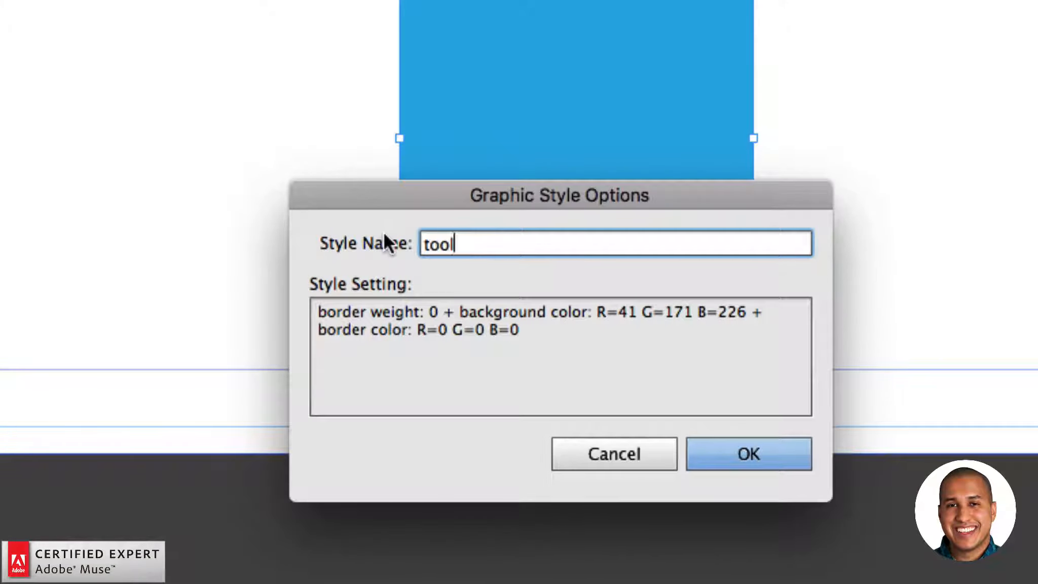
type("tip1")
key("Return")
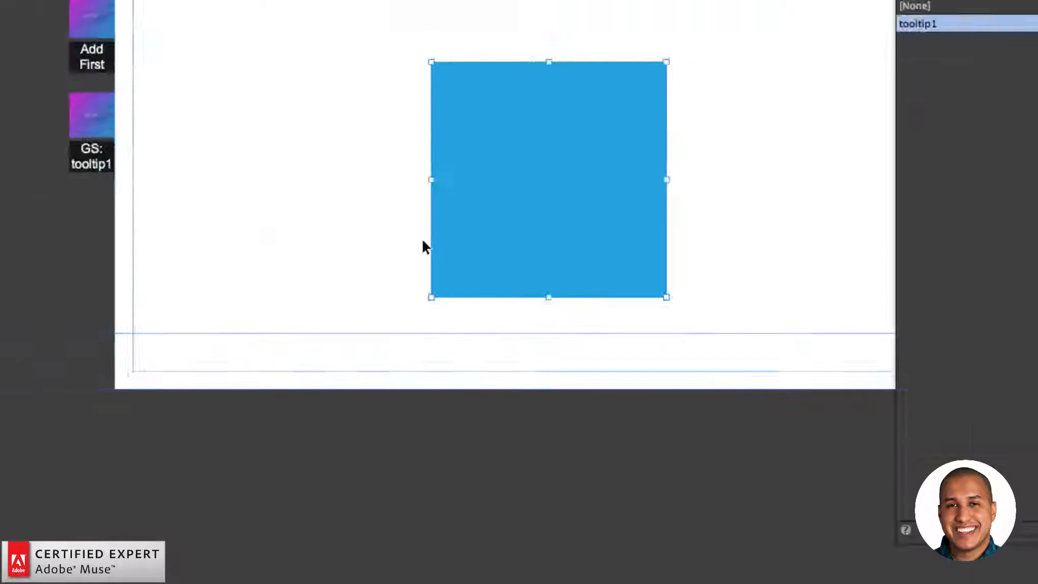
left_click(296, 151)
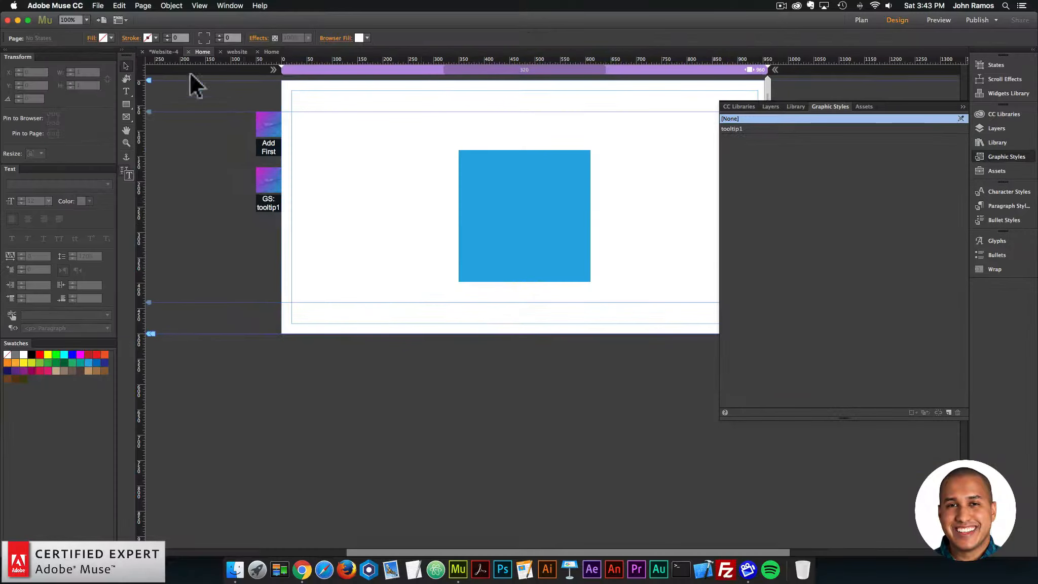
Step: Preview the page in the browser and check the tooltip on the blue square
left_click(100, 5)
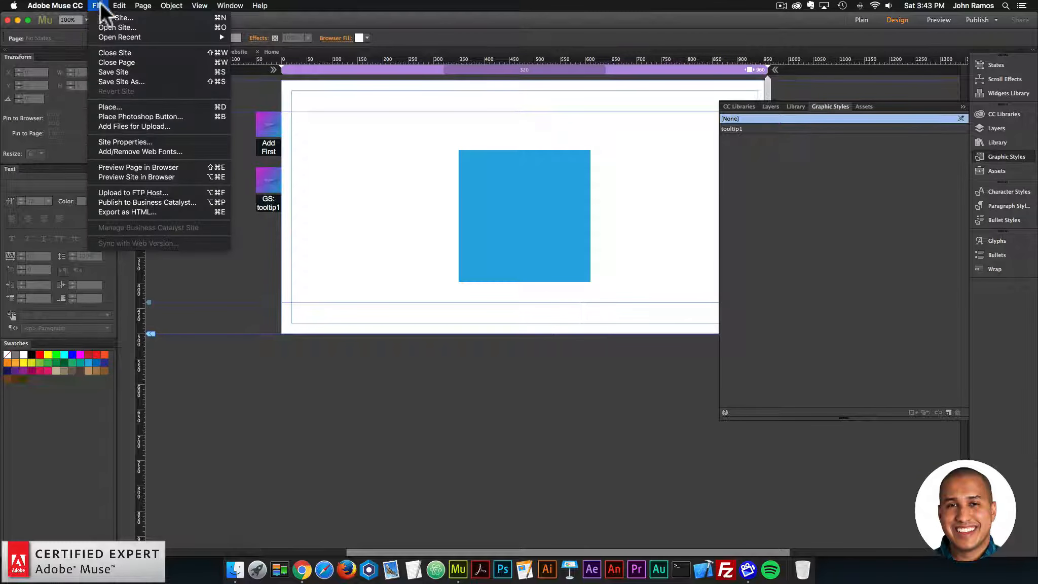
left_click(152, 167)
mouse_move(579, 223)
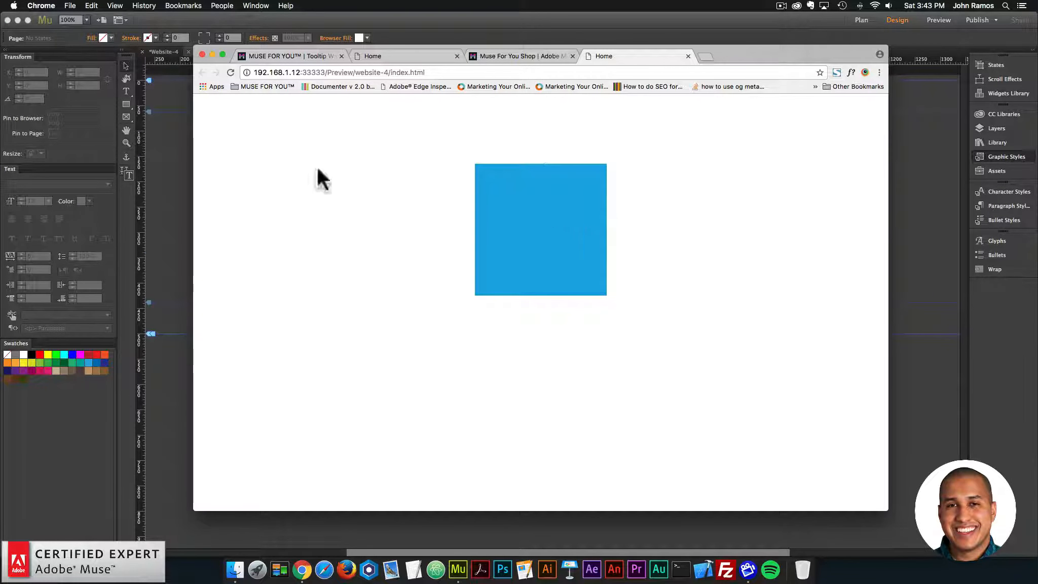
Step: Return to Adobe Muse and set the Tooltip widget's text to "Awesome Websites + No Code = Muse For You", closing its options
left_click(177, 155)
left_click(271, 177)
left_click(290, 166)
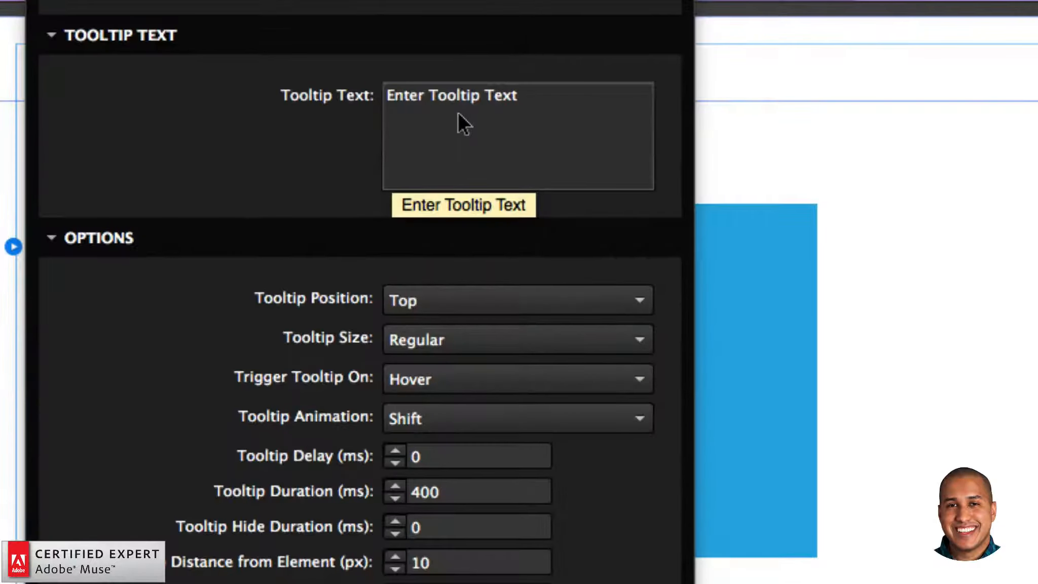
left_click_drag(530, 94, 380, 90)
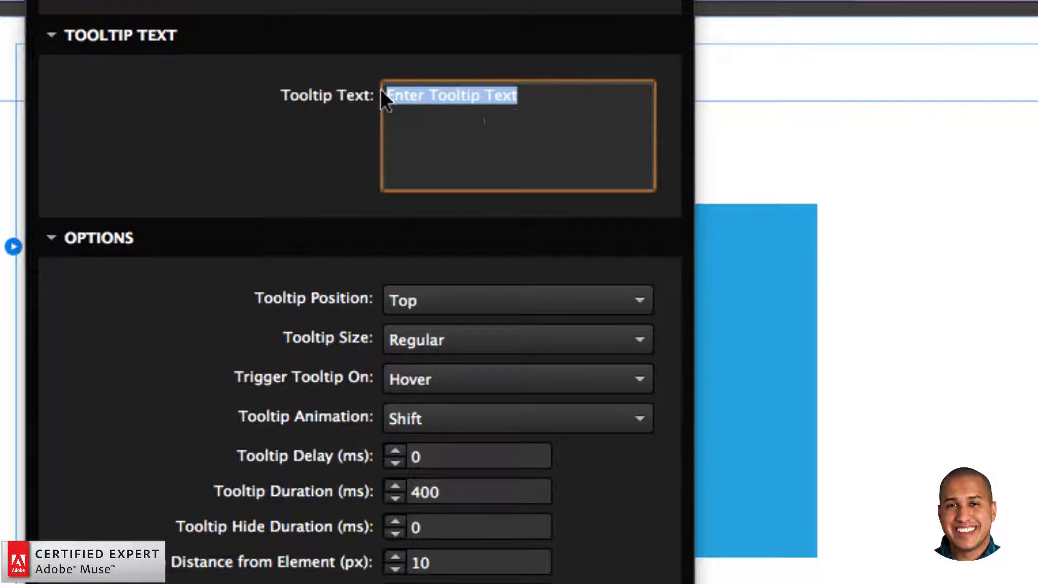
type("Muse For")
key("BackSpace")
key("BackSpace")
key("BackSpace")
key("BackSpace")
key("BackSpace")
key("BackSpace")
key("BackSpace")
key("BackSpace")
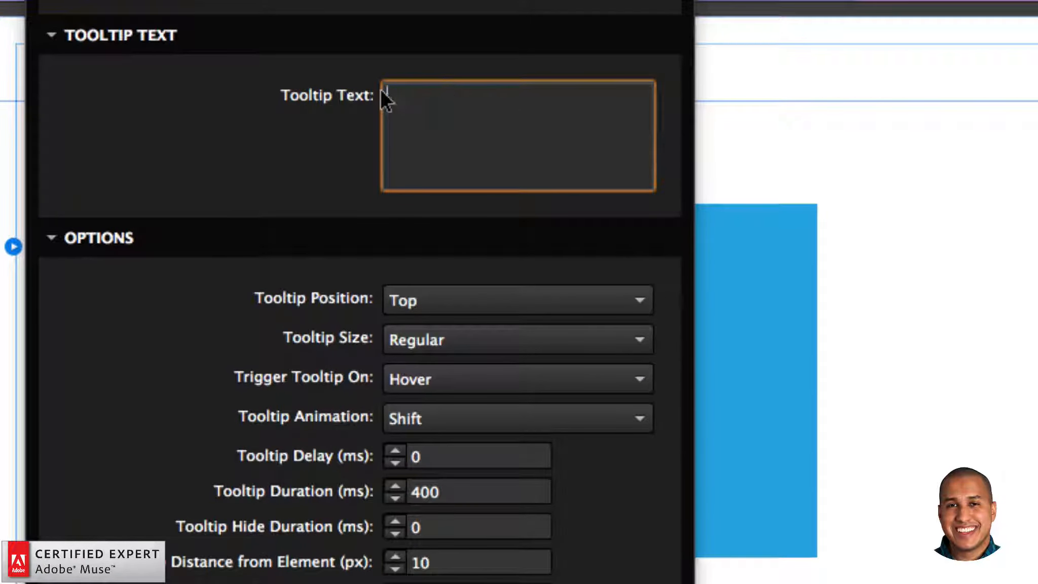
type("Awesome Web")
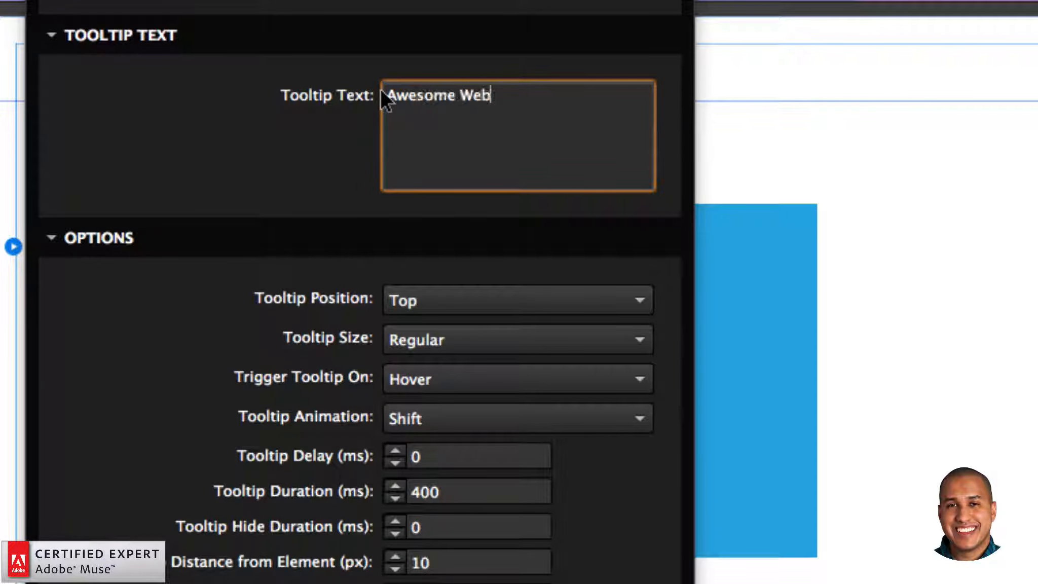
type("sites + Noc")
key("BackSpace")
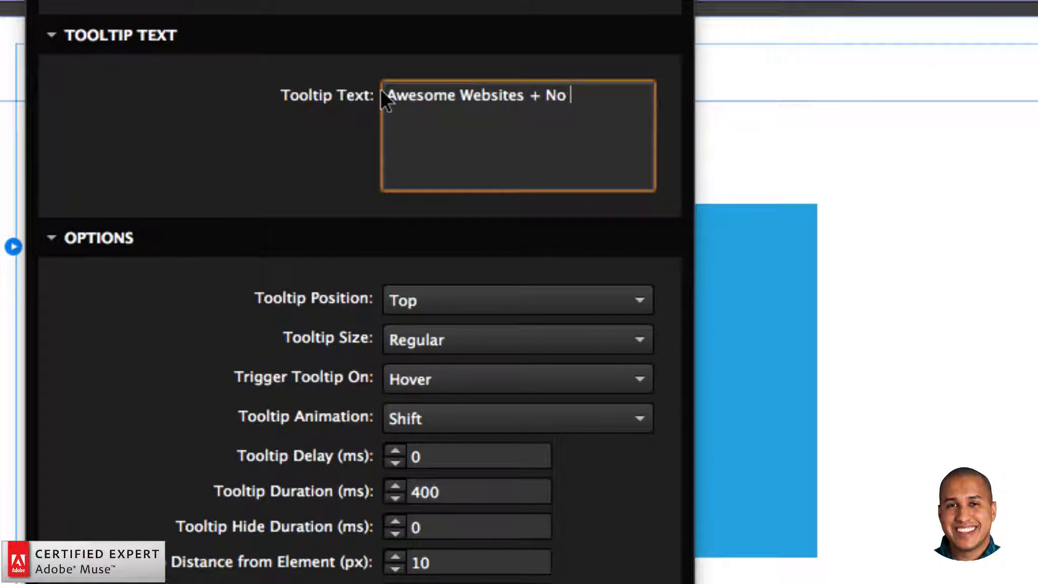
type("COde")
key("BackSpace")
key("BackSpace")
key("BackSpace")
type("ode = M")
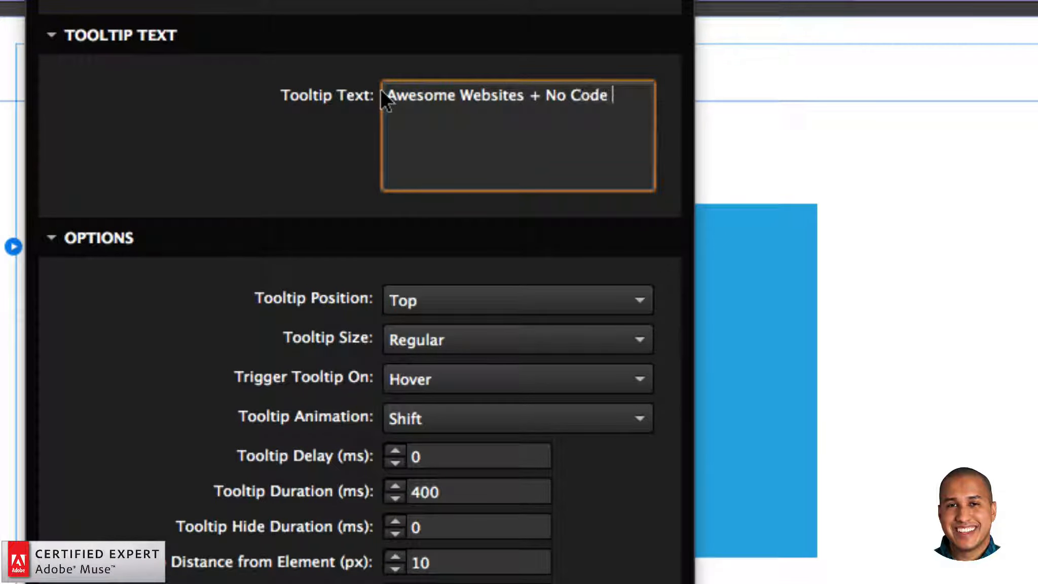
type("use For You")
key("Return")
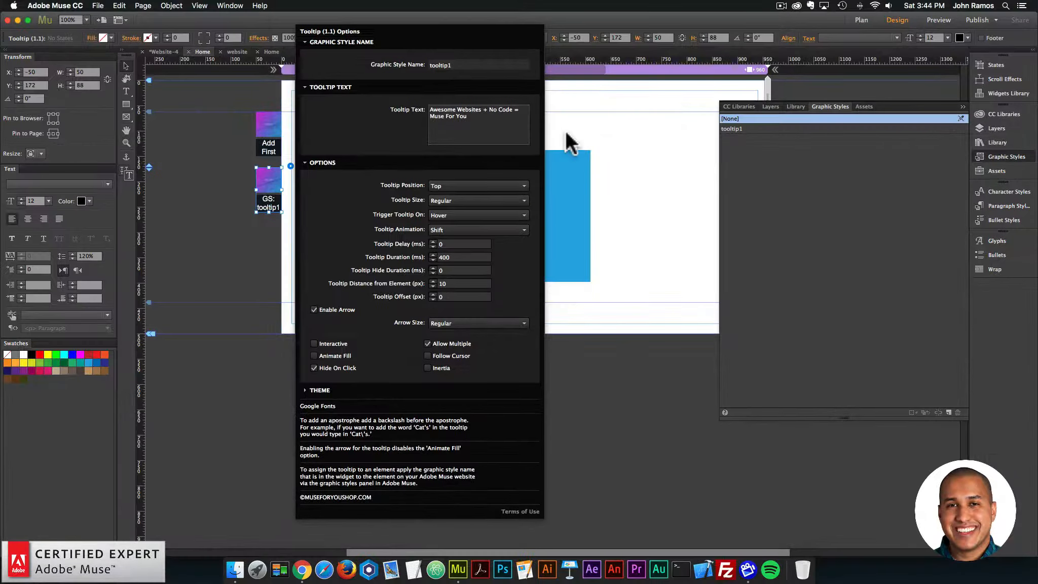
left_click(583, 131)
Step: Preview the page in the browser and check the new tooltip text on the blue square
left_click(97, 5)
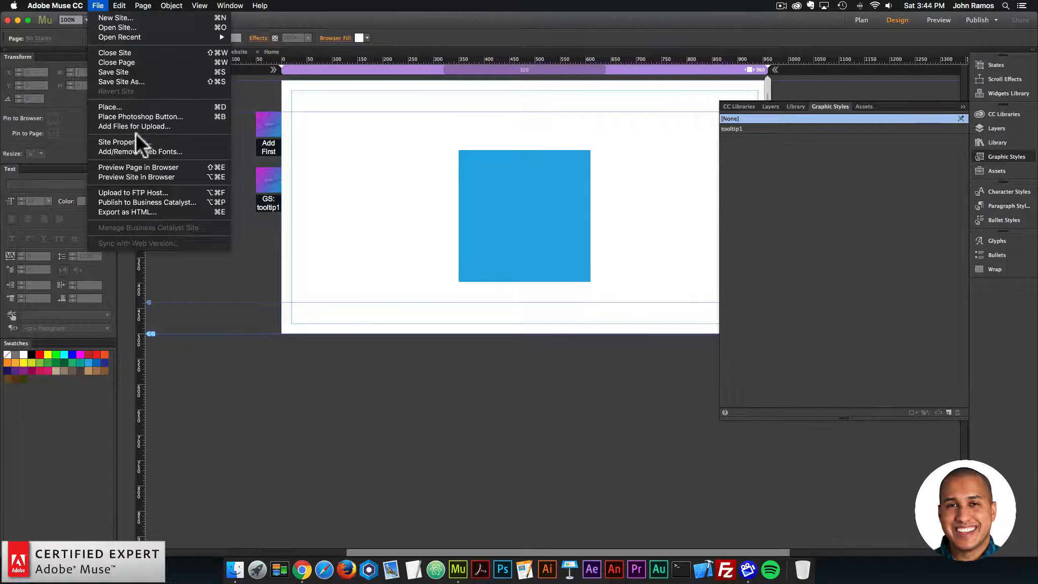
left_click(139, 168)
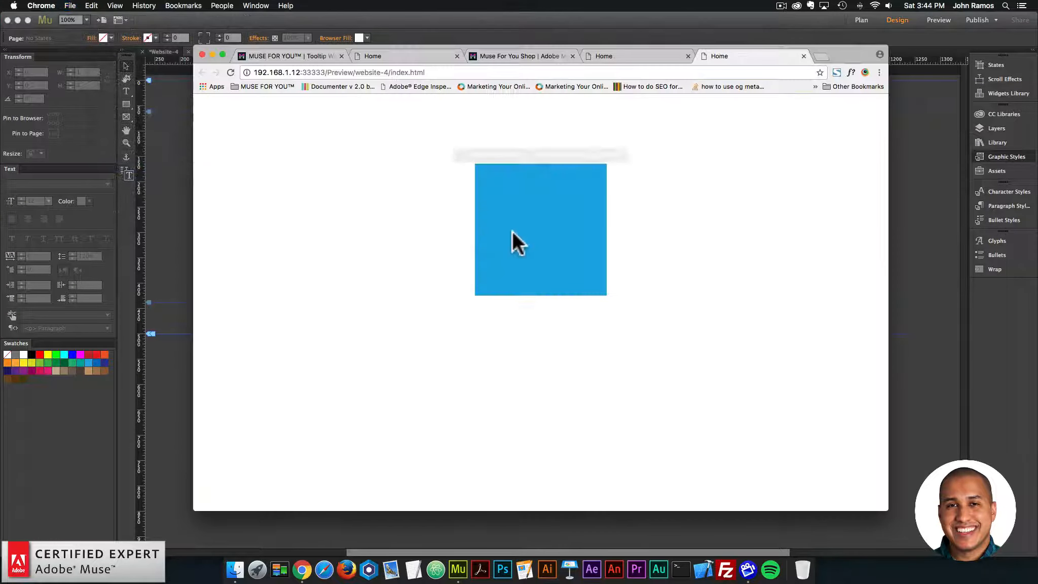
mouse_move(544, 234)
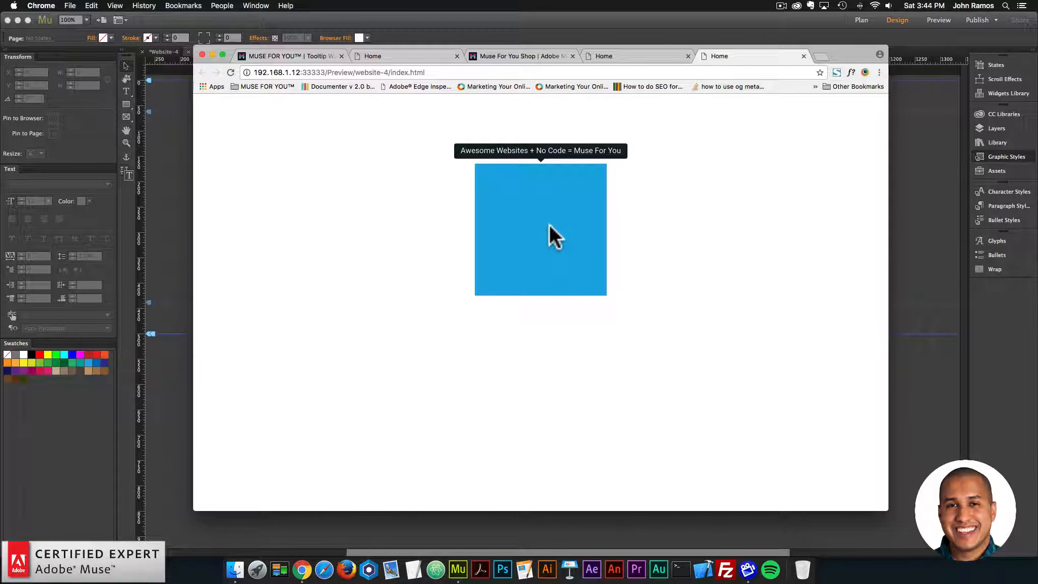
Step: Return to Adobe Muse and set the Tooltip widget's position to Right and its size to Big
left_click(184, 196)
left_click(271, 185)
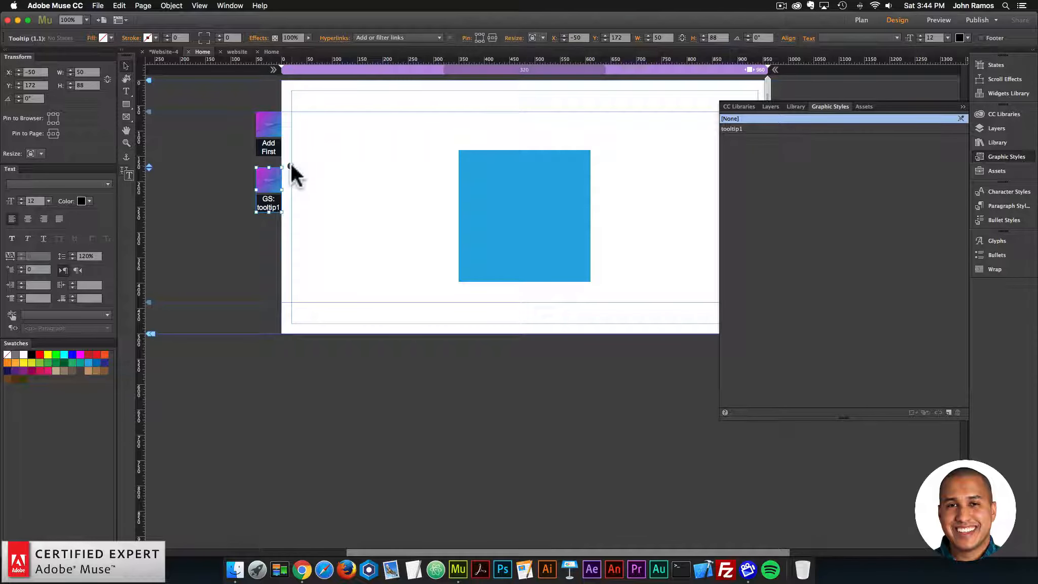
left_click(290, 166)
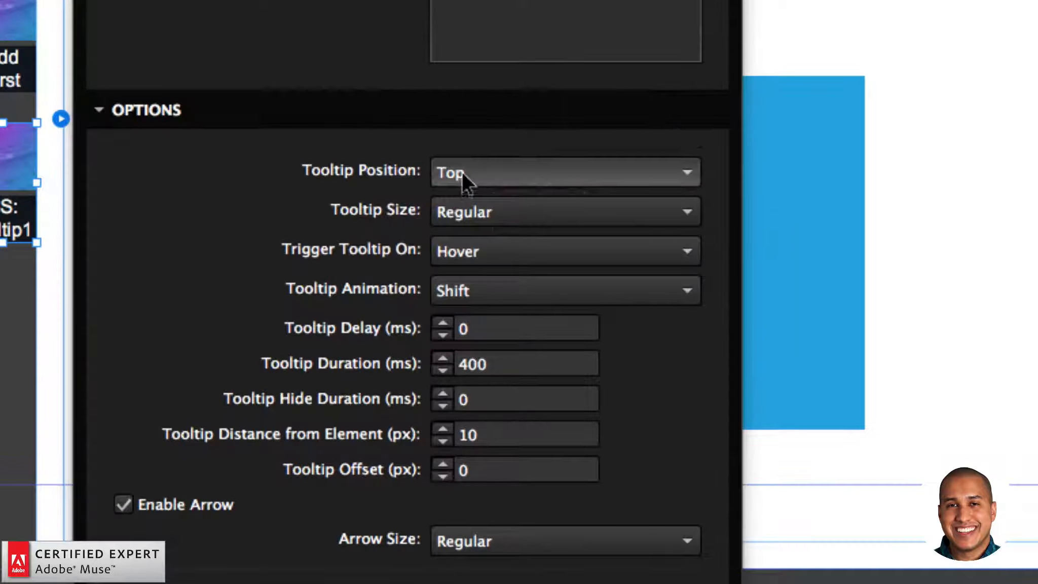
left_click(462, 174)
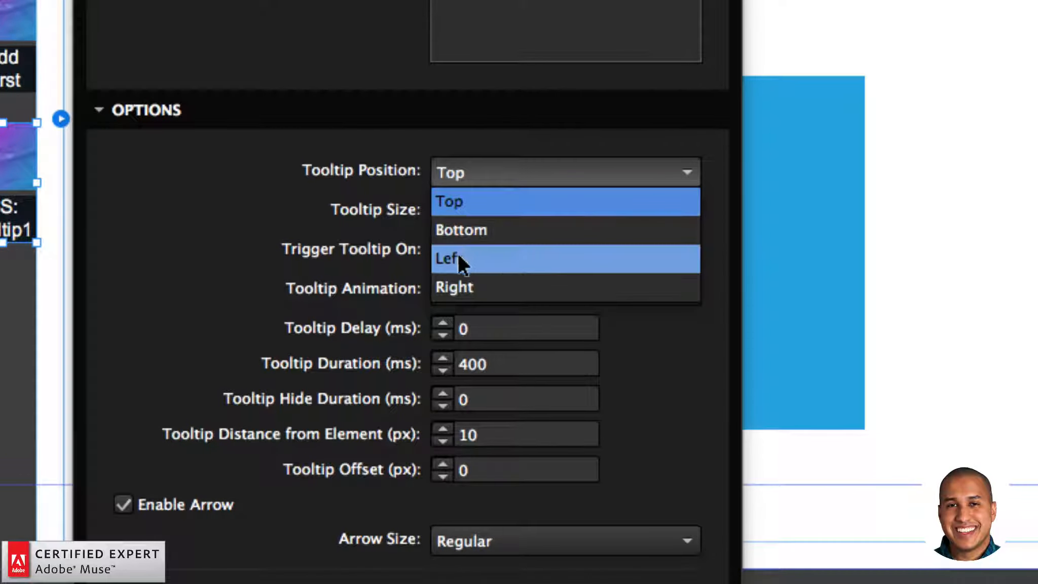
left_click(488, 237)
left_click(471, 172)
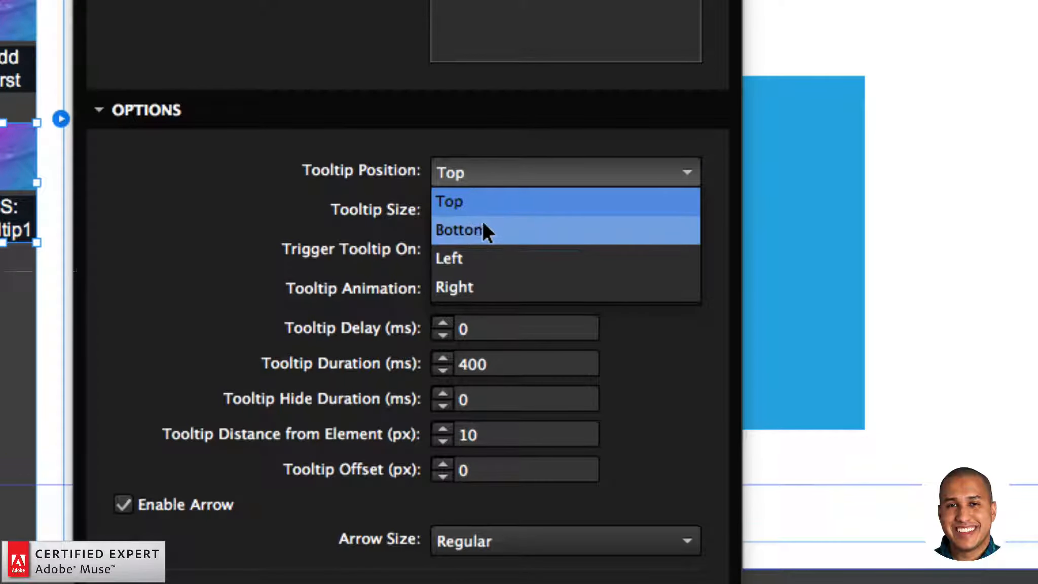
left_click(465, 283)
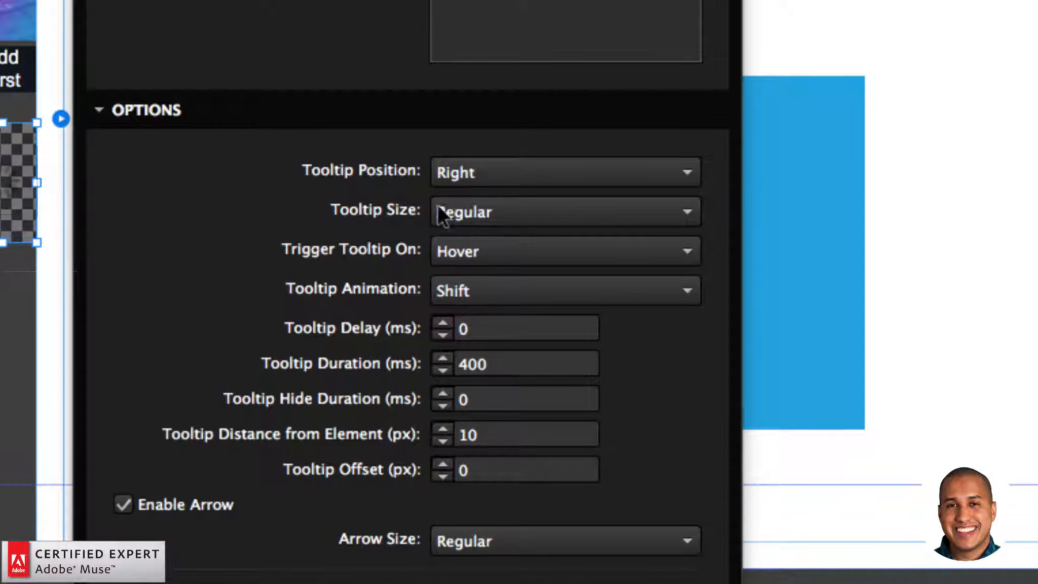
left_click(473, 209)
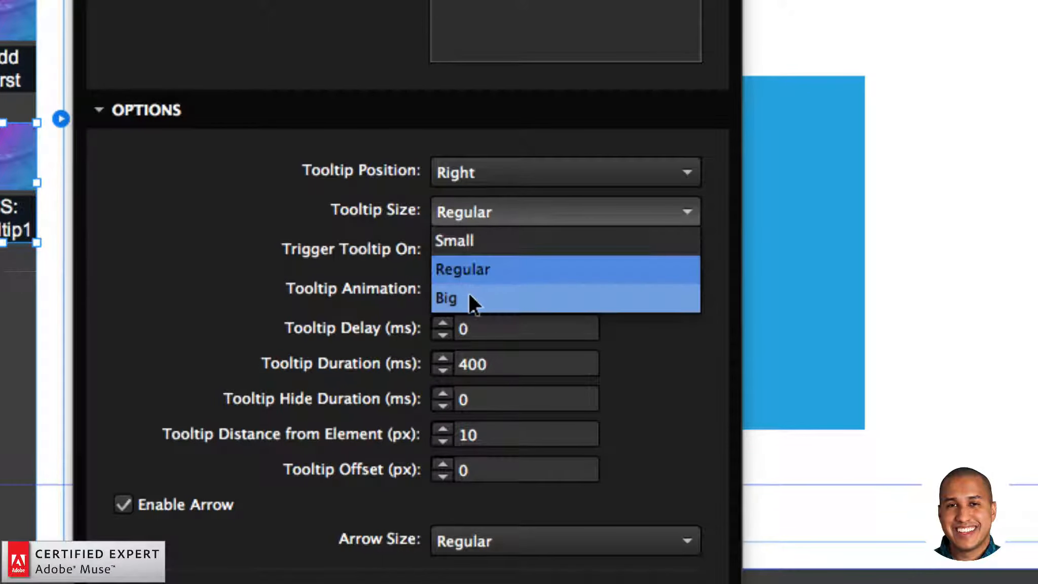
left_click(469, 293)
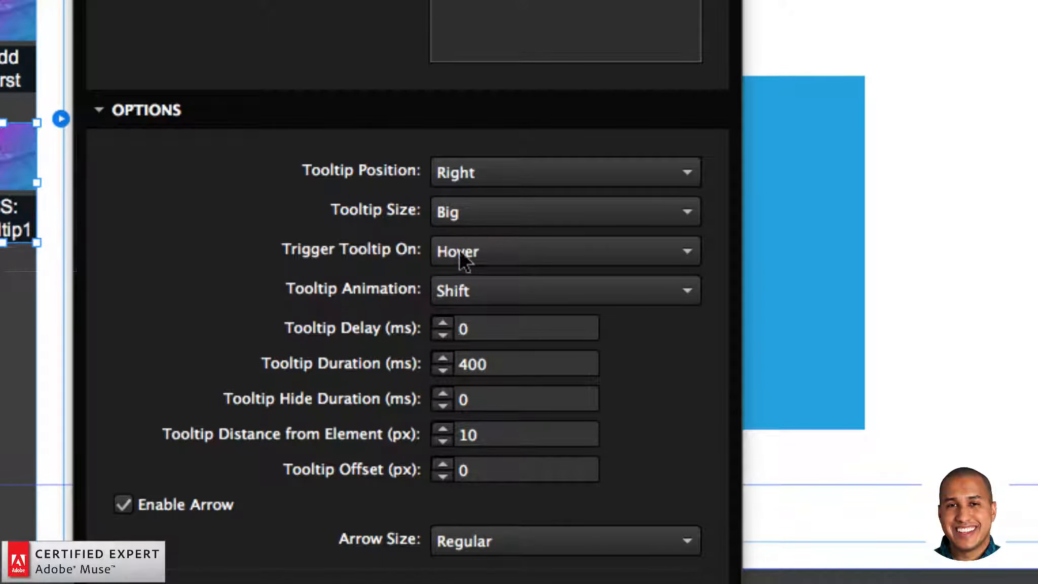
Step: Keep the tooltip triggered on Hover and set its animation to Perspective
left_click(497, 249)
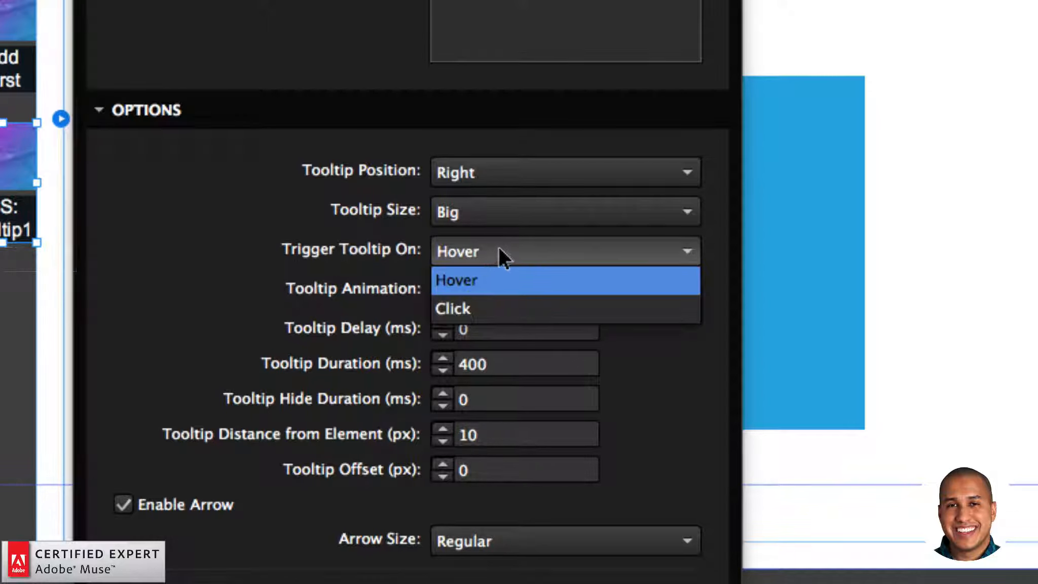
left_click(474, 279)
left_click(501, 291)
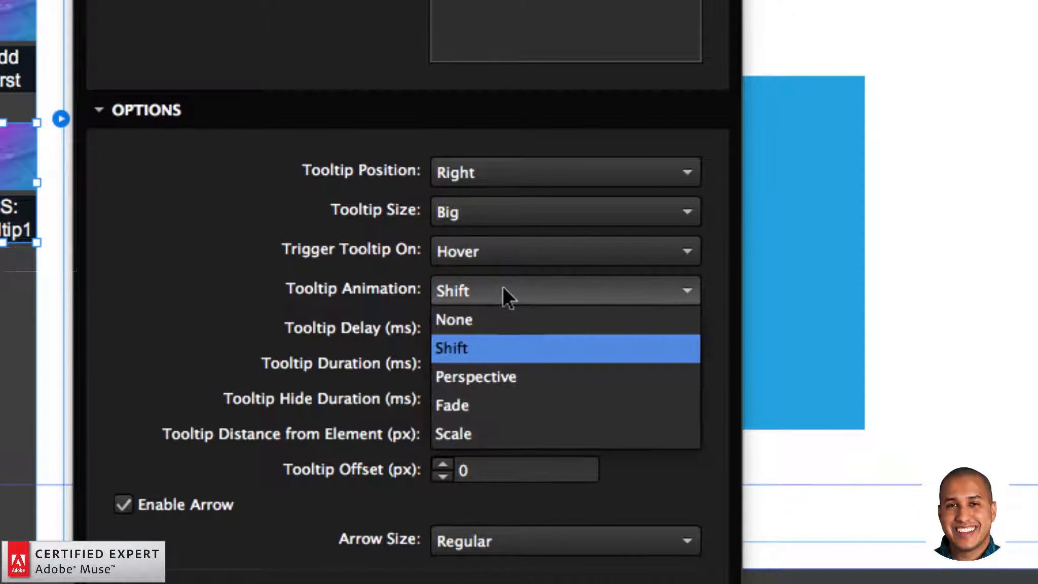
left_click(473, 376)
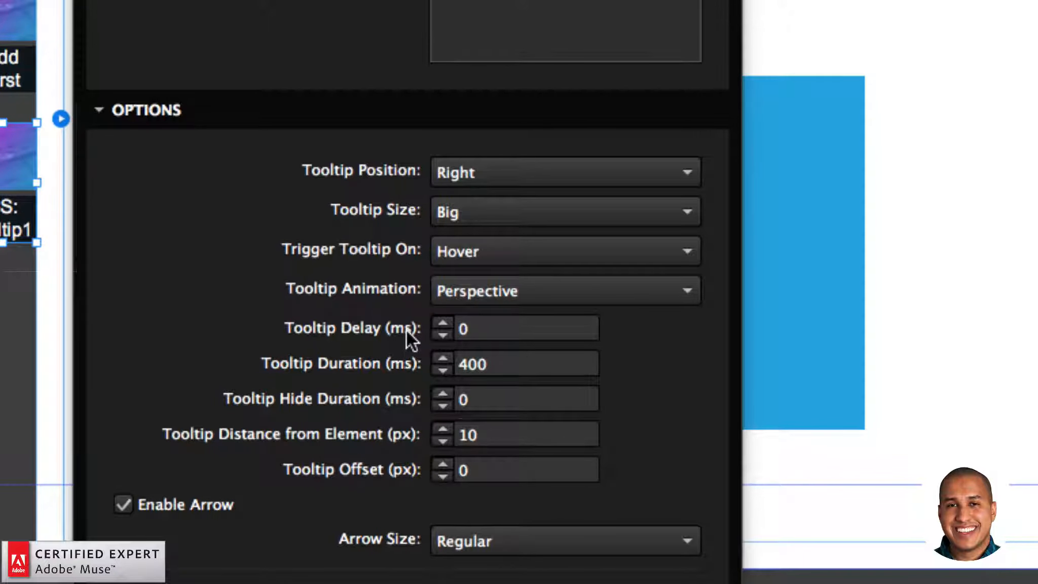
Step: Set both the Tooltip Duration and the Tooltip Hide Duration to 1000 ms
left_click_drag(469, 363, 436, 363)
left_click_drag(487, 363, 438, 361)
type("1000")
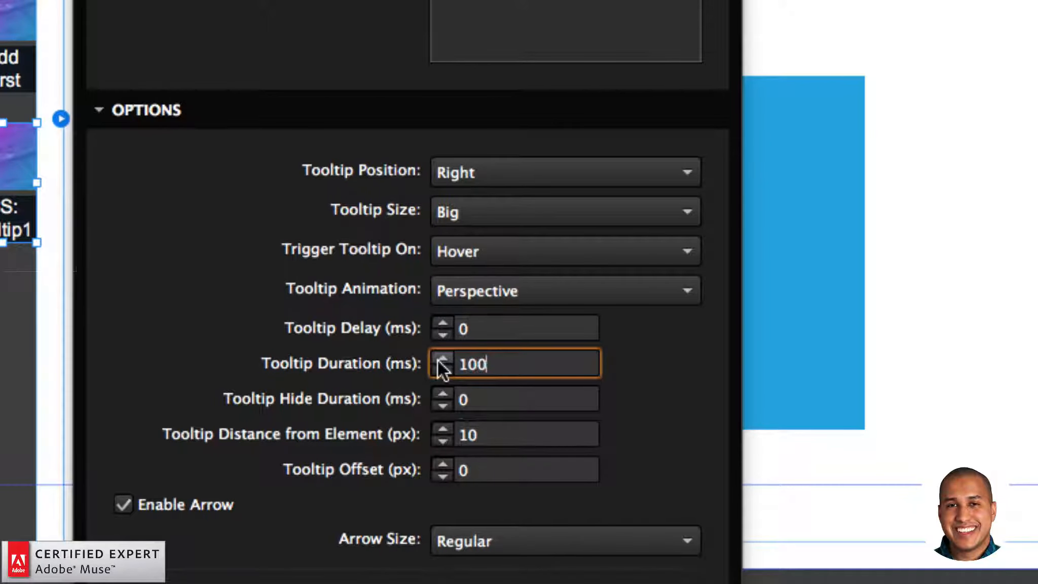
key("Return")
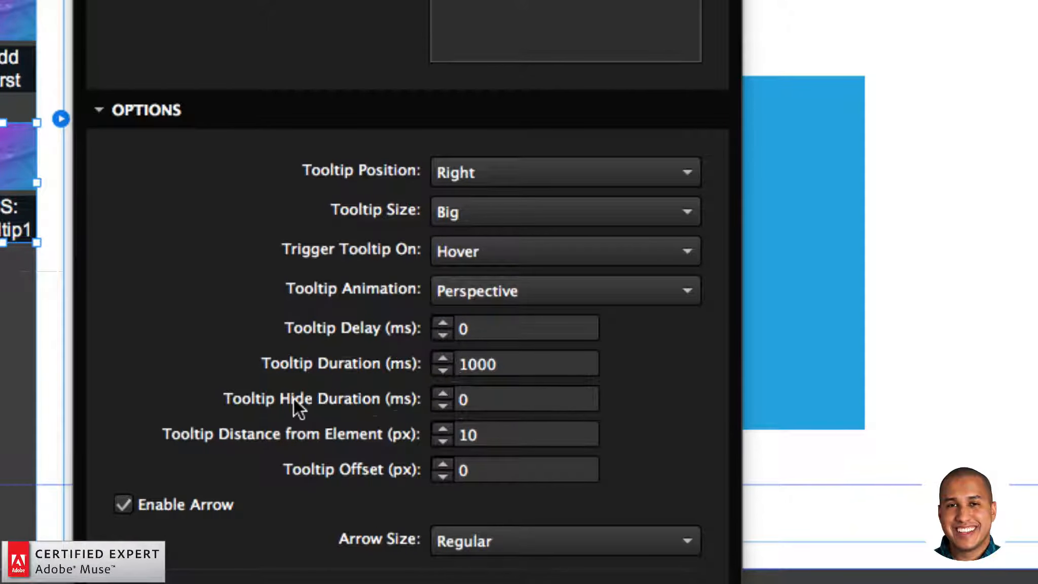
left_click_drag(487, 399, 456, 399)
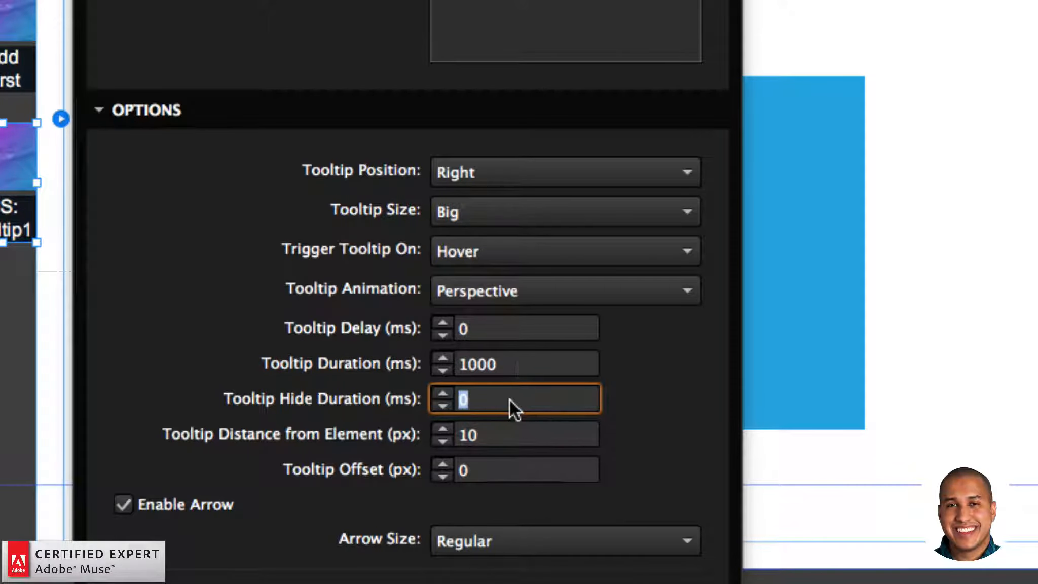
type("1000")
key("Return")
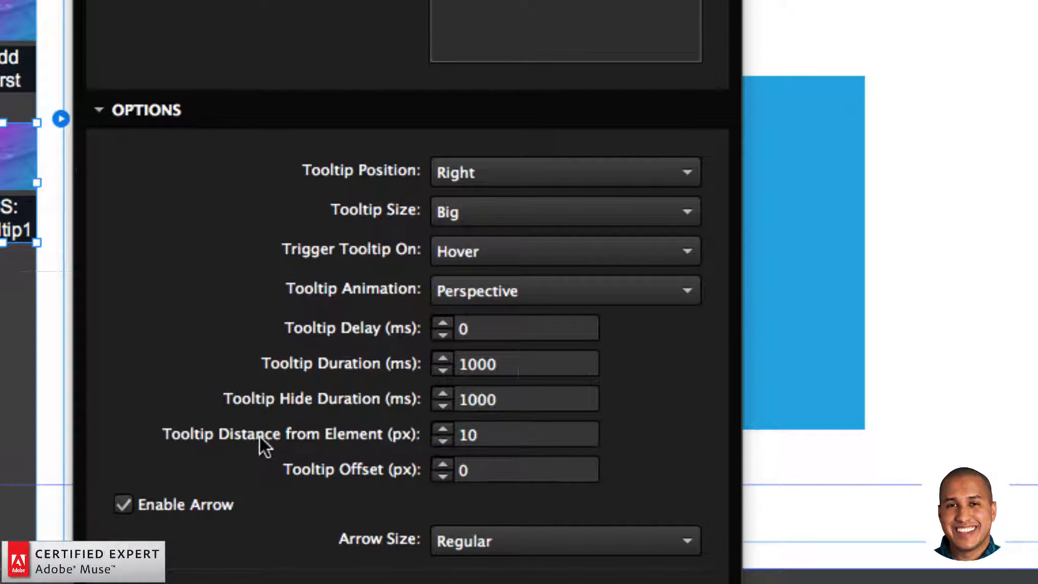
Step: Set the tooltip's Arrow Size to Big and enable the Interactive option
left_click(484, 433)
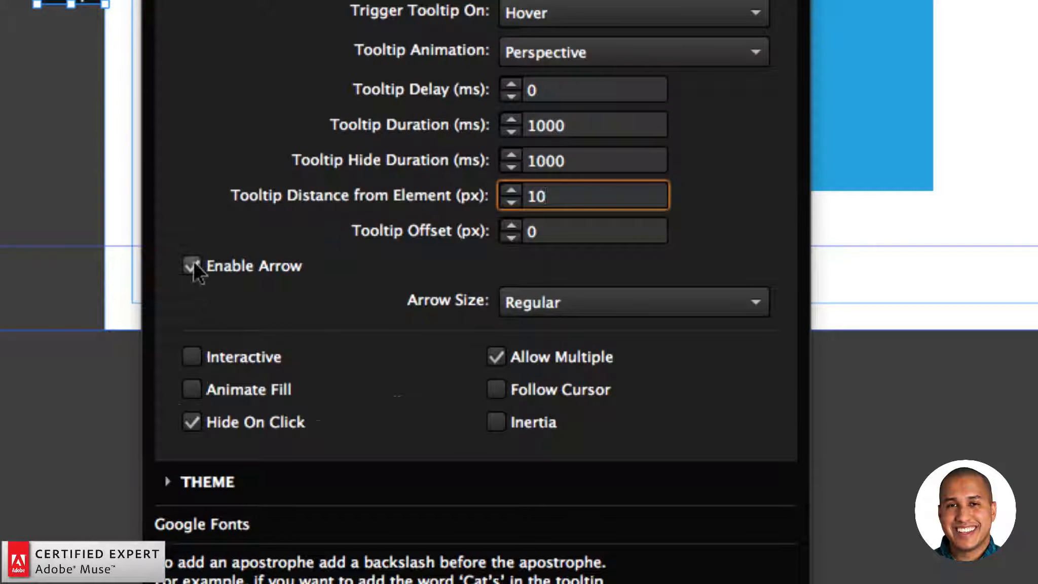
left_click(587, 302)
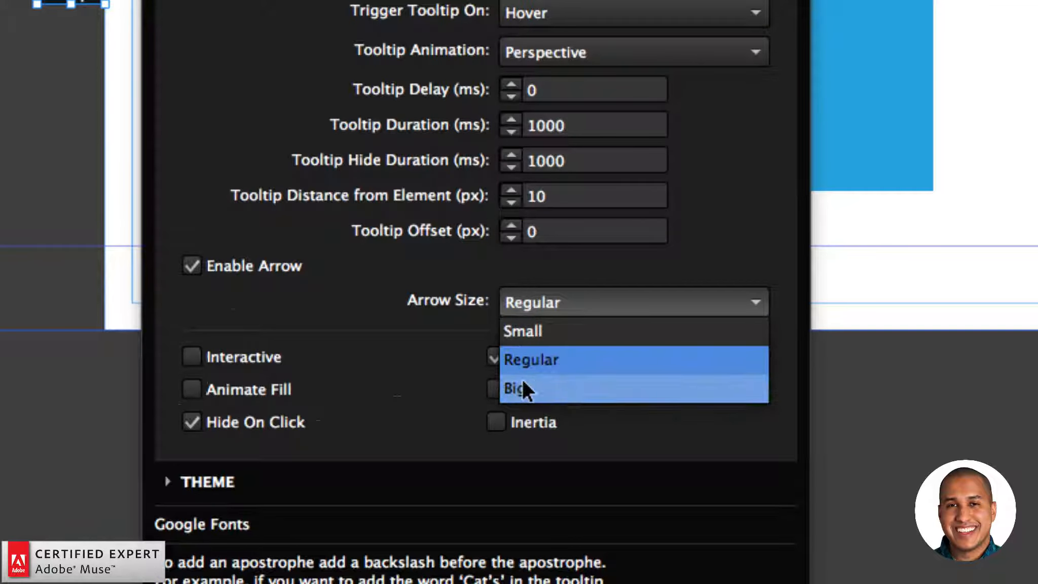
left_click(530, 392)
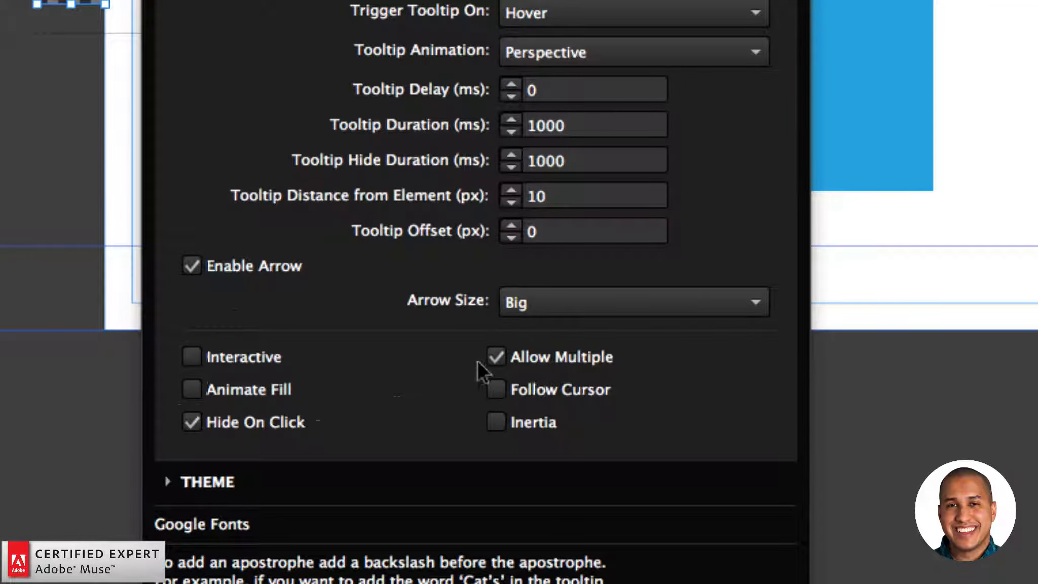
left_click(192, 355)
left_click(499, 390)
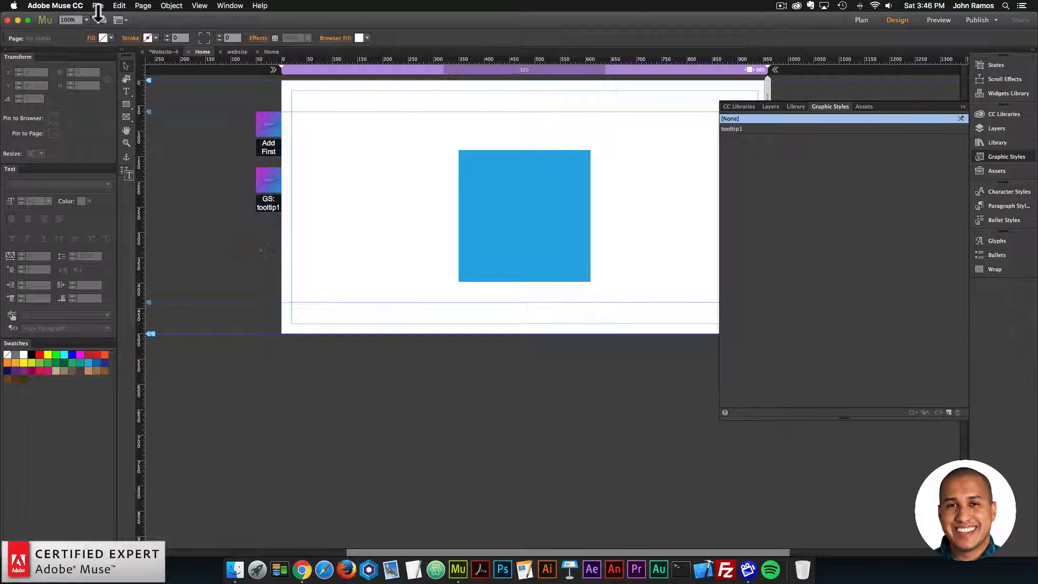
Step: Preview the page in the browser and test the tooltip on the blue square at narrow and wide window widths
left_click(97, 6)
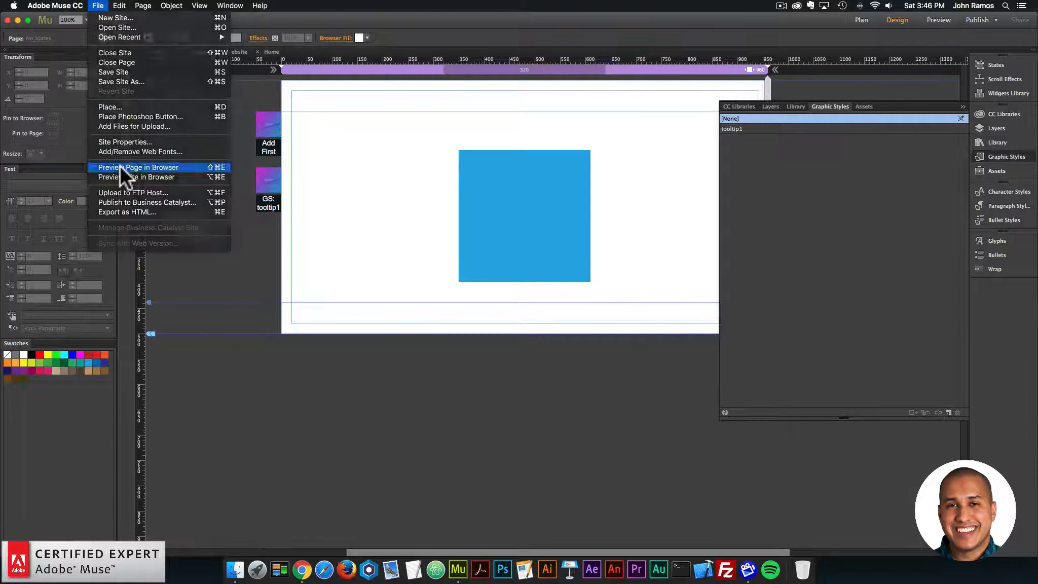
left_click(117, 164)
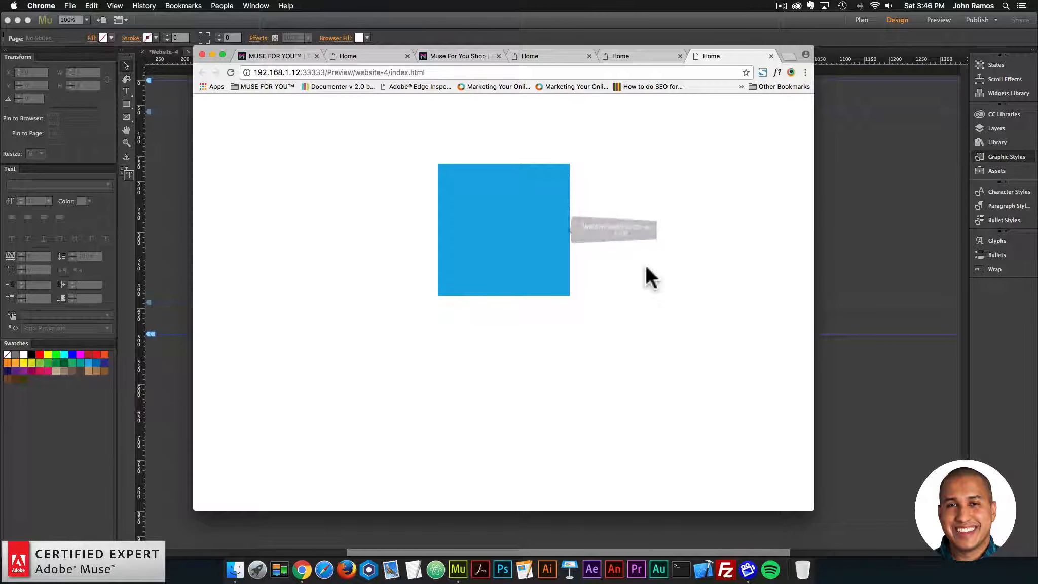
left_click_drag(815, 234, 561, 224)
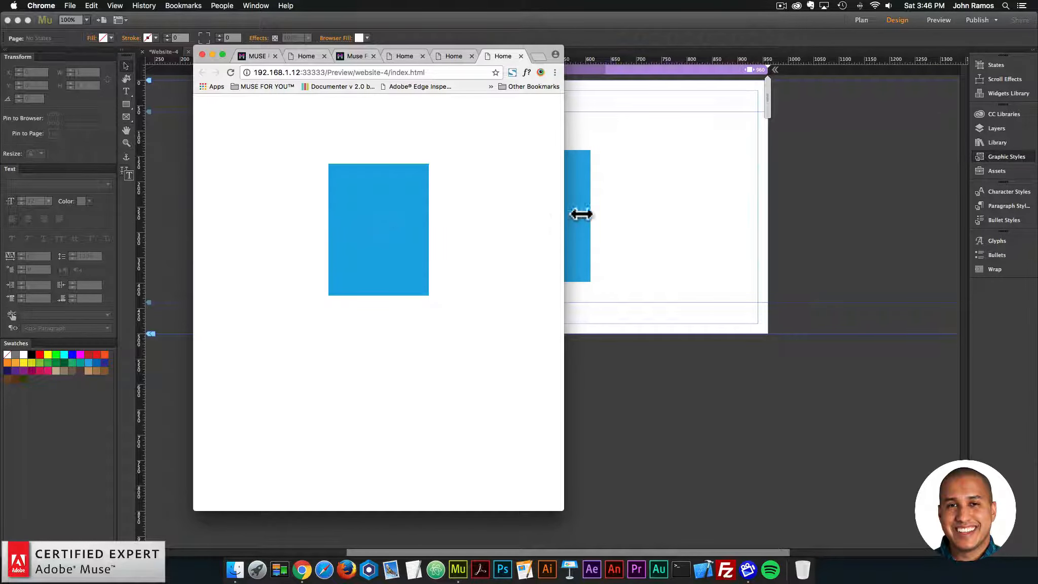
left_click_drag(564, 213, 870, 215)
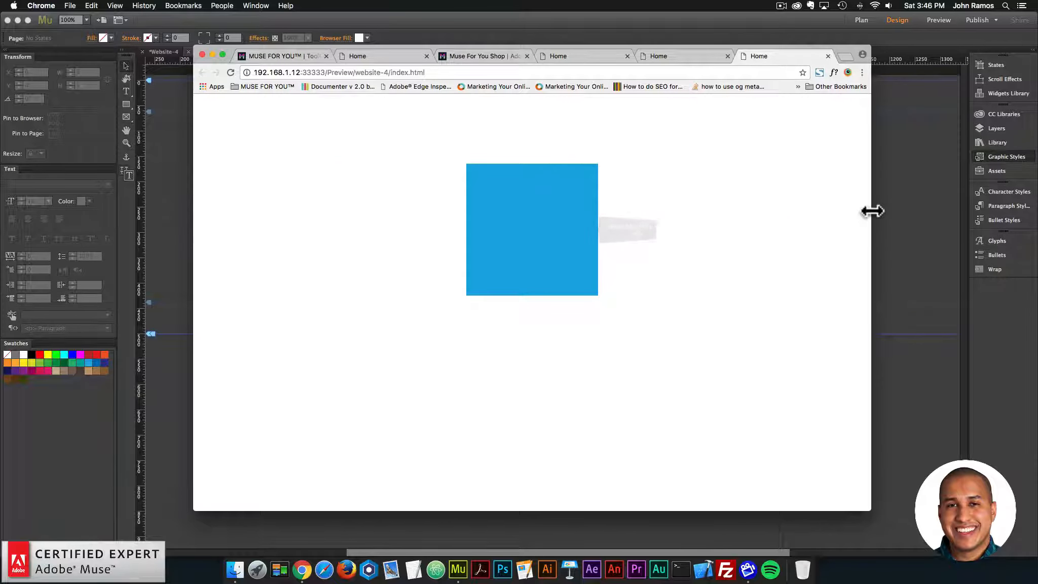
left_click_drag(871, 211, 439, 213)
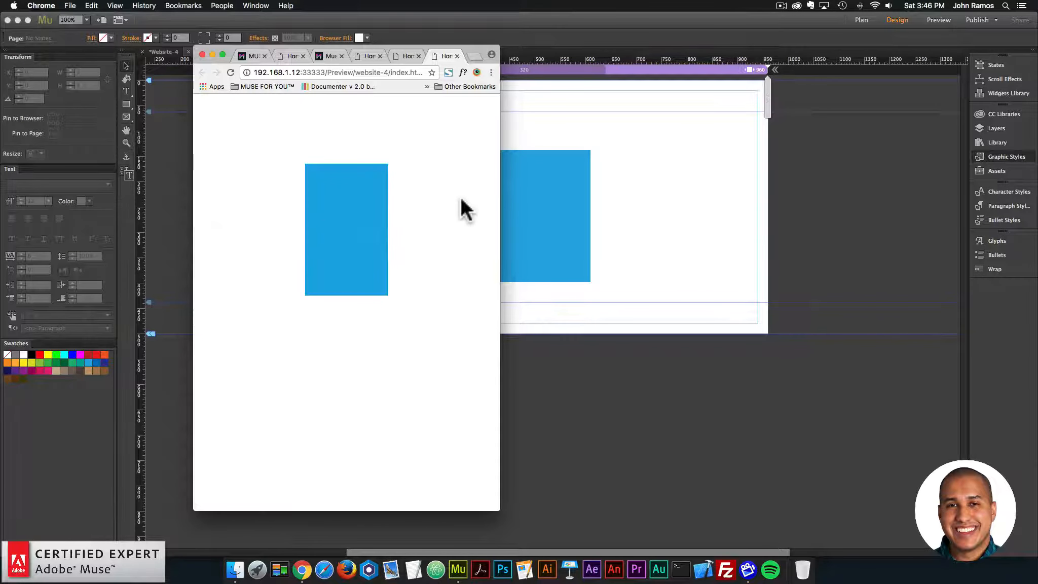
mouse_move(341, 211)
left_click_drag(504, 212, 831, 219)
Step: Return to Adobe Muse and examine the Interactive setting in the Tooltip widget's options, closing them again
left_click(172, 180)
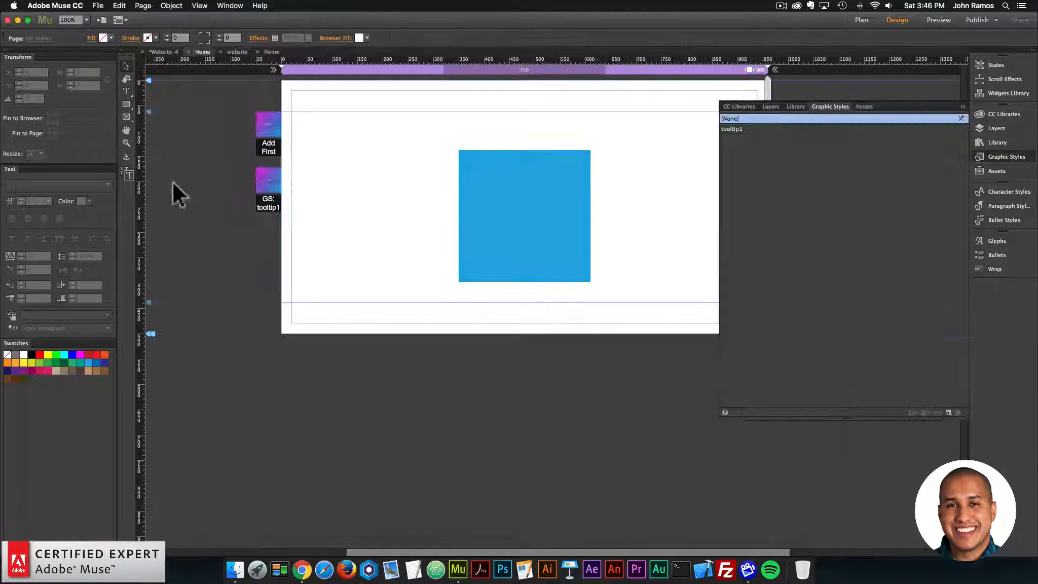
left_click(267, 181)
left_click(290, 166)
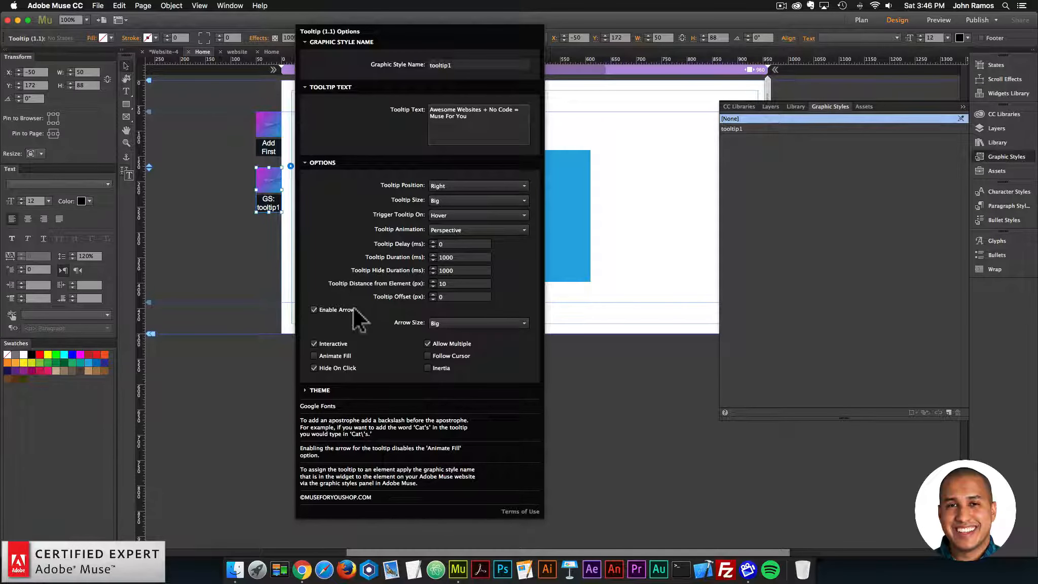
left_click(314, 343)
left_click(267, 341)
Step: Switch to Chrome and test the tooltip's interactivity by selecting its text
left_click(295, 556)
mouse_move(530, 225)
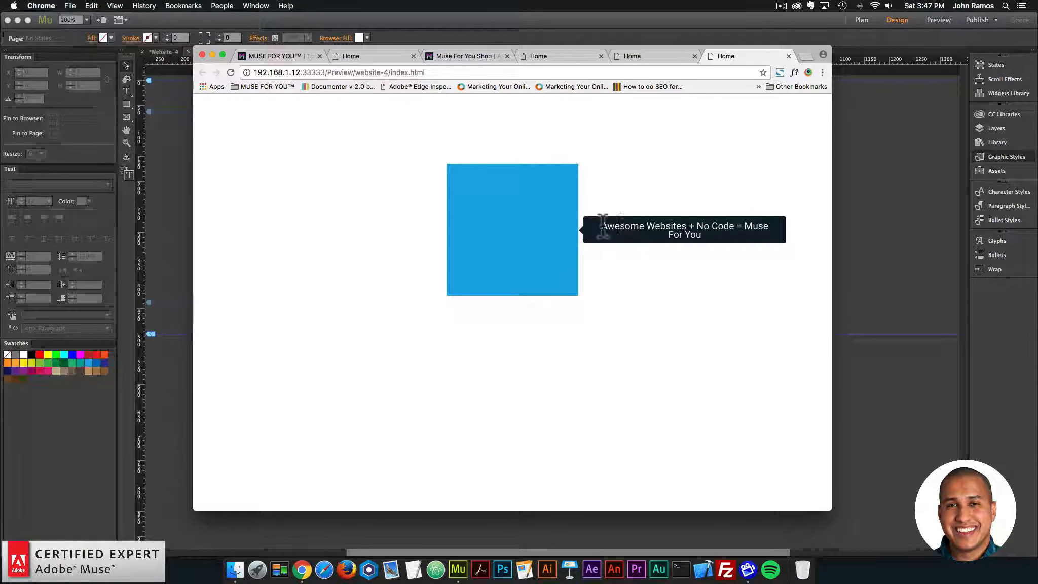
left_click_drag(603, 223, 729, 235)
left_click(707, 234)
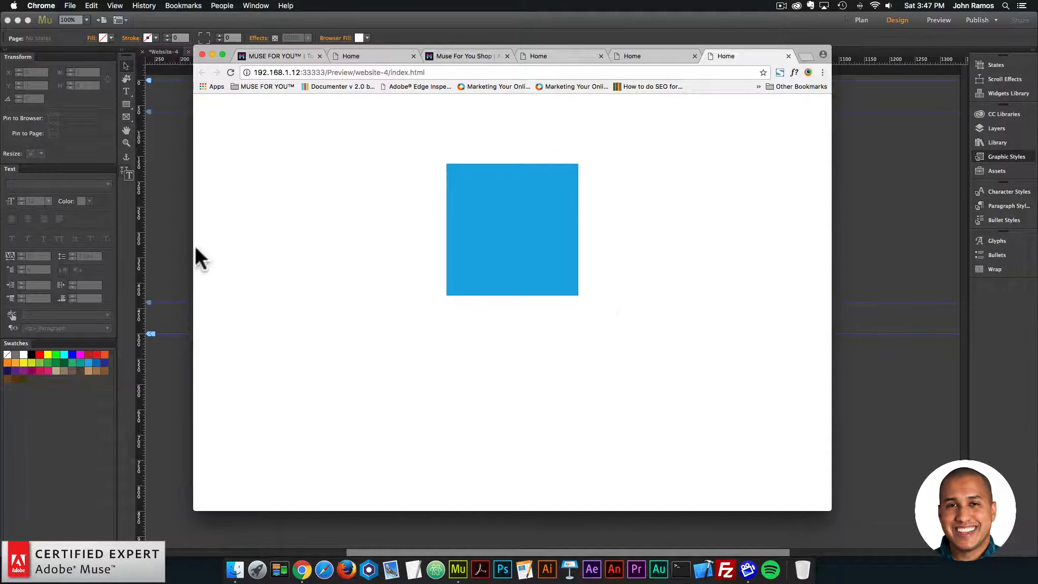
Step: Return to Adobe Muse and set the Tooltip widget's Hide Duration to 3000 ms, closing its options
key("super+Tab")
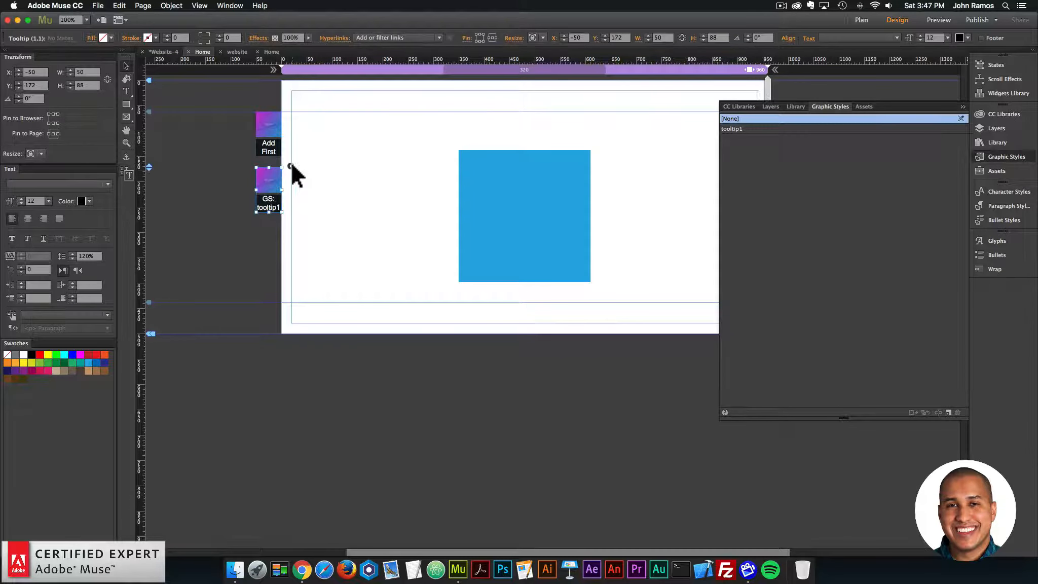
left_click(290, 166)
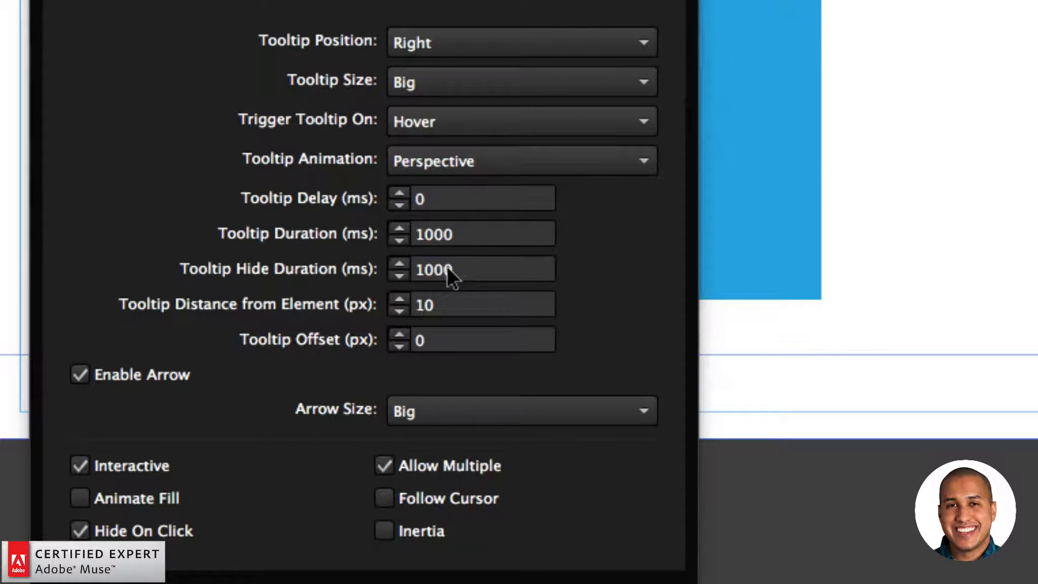
left_click(438, 270)
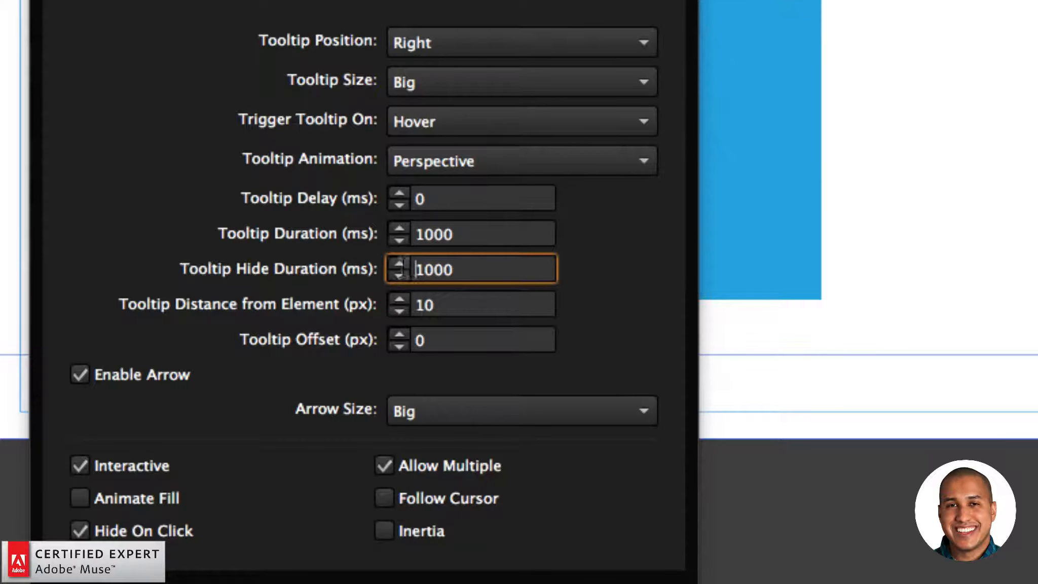
double_click(464, 266)
type("3000")
key("Return")
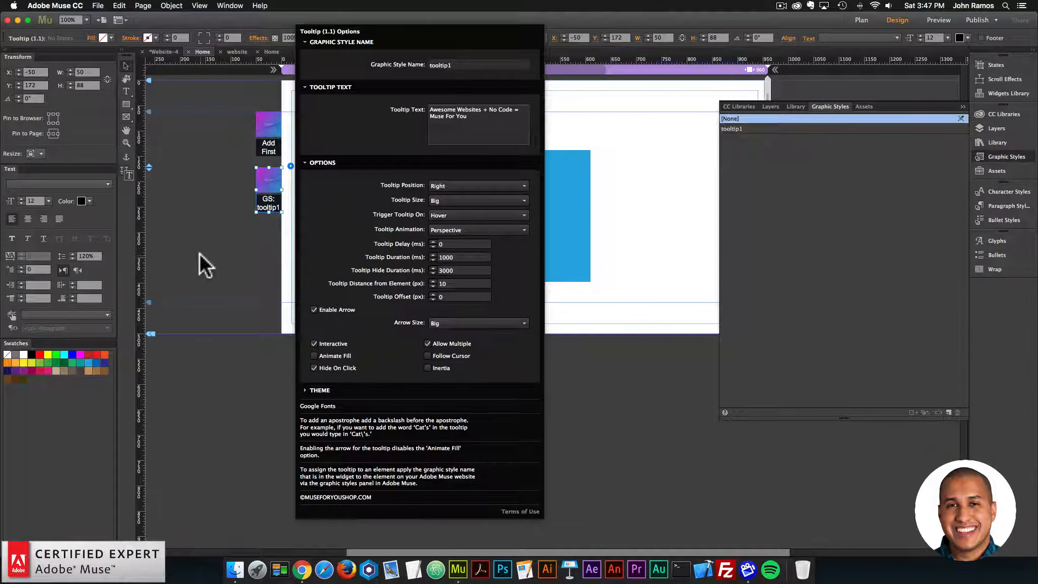
left_click(200, 252)
Step: Preview the page in the browser and test how the tooltip on the blue square hides
left_click(98, 6)
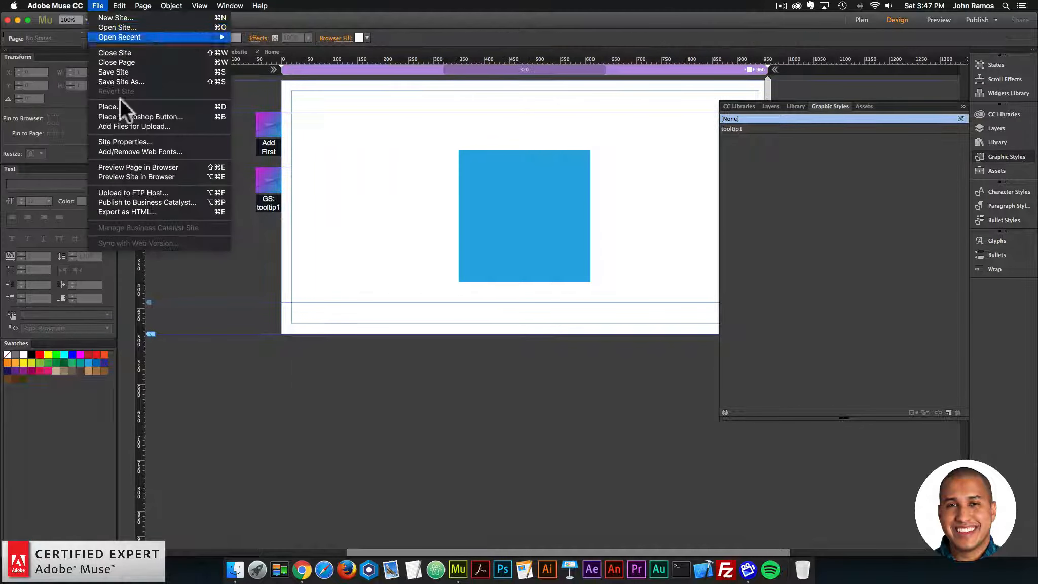
left_click(140, 168)
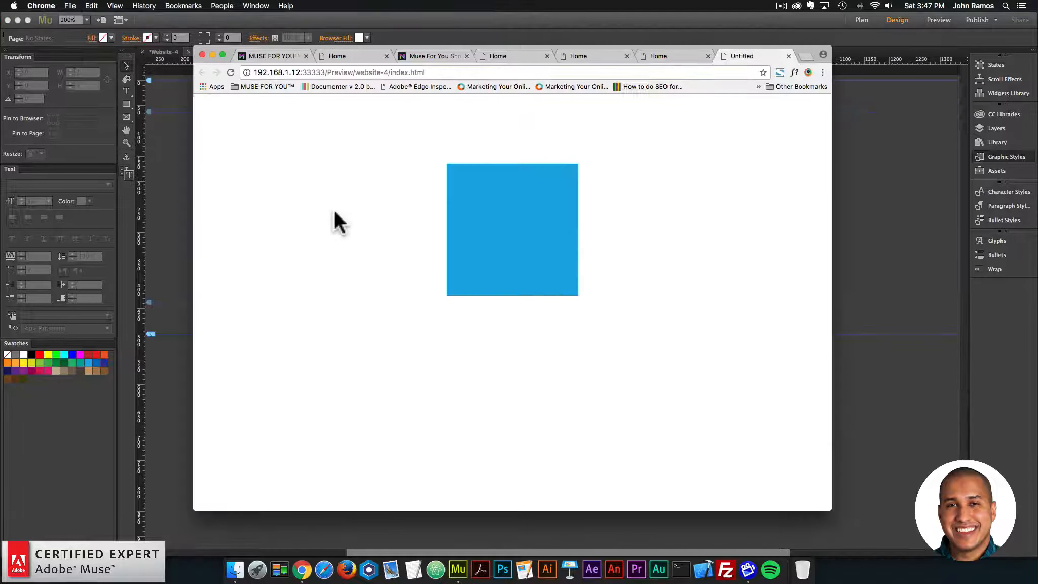
mouse_move(540, 224)
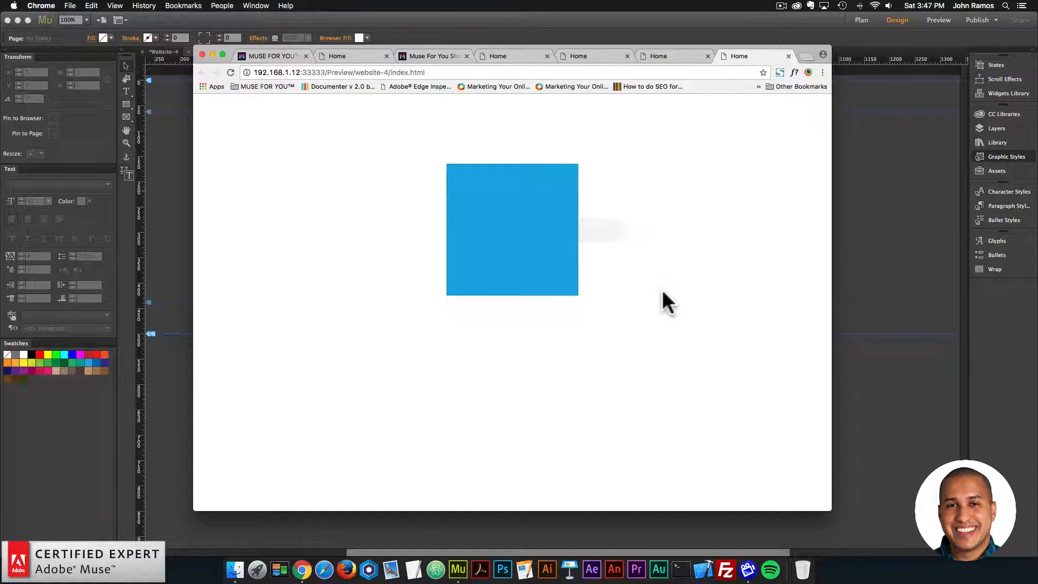
Step: Return to Adobe Muse and set the Tooltip widget's Hide Duration to 0 ms
left_click(168, 183)
left_click(274, 182)
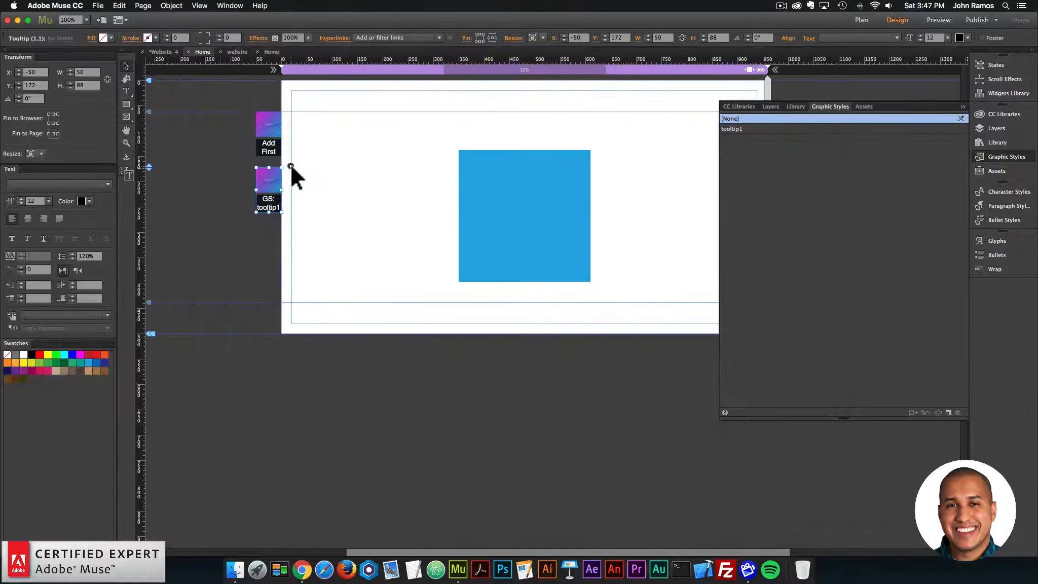
left_click(290, 165)
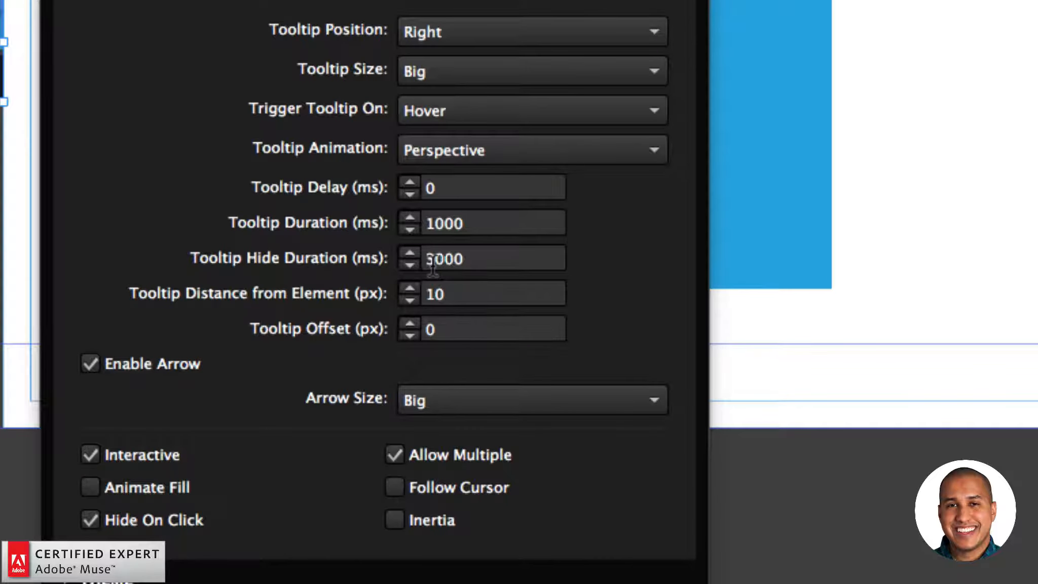
left_click(432, 269)
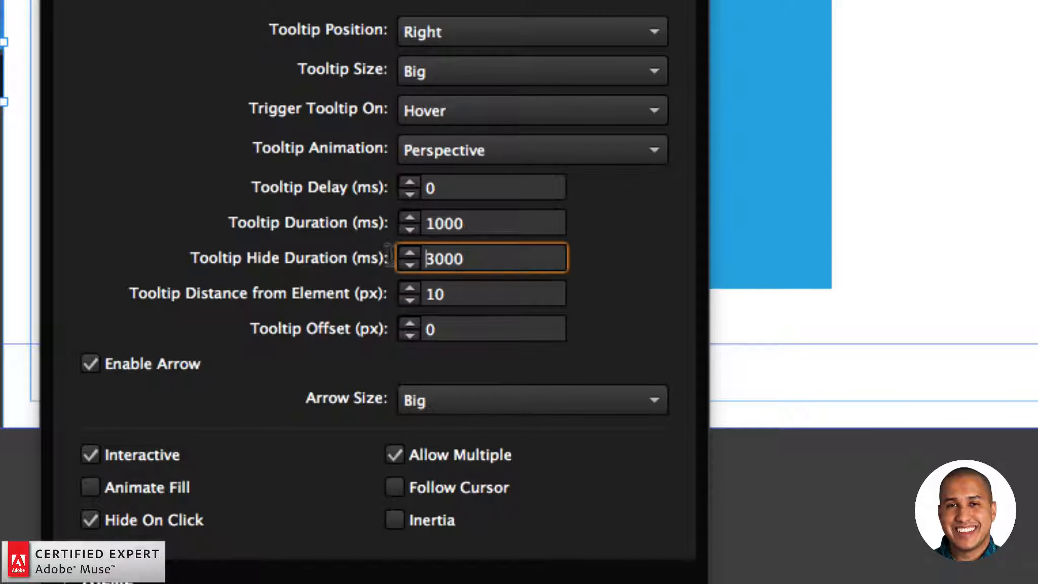
left_click_drag(464, 260, 391, 245)
type("0")
key("Return")
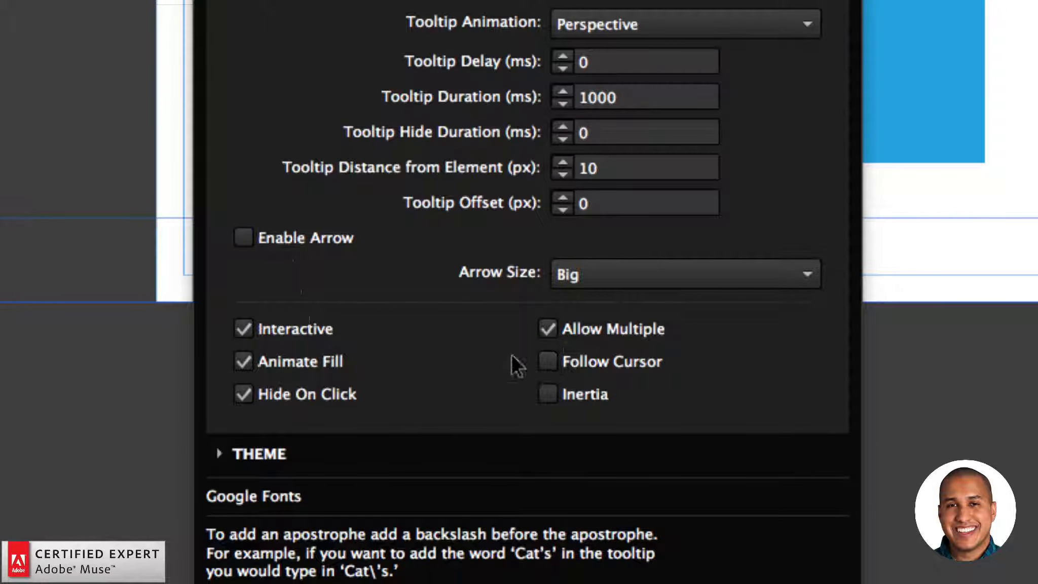
Step: Enable Follow Cursor and Inertia for the tooltip, and preview the page in the browser to test it over the blue square
left_click(545, 360)
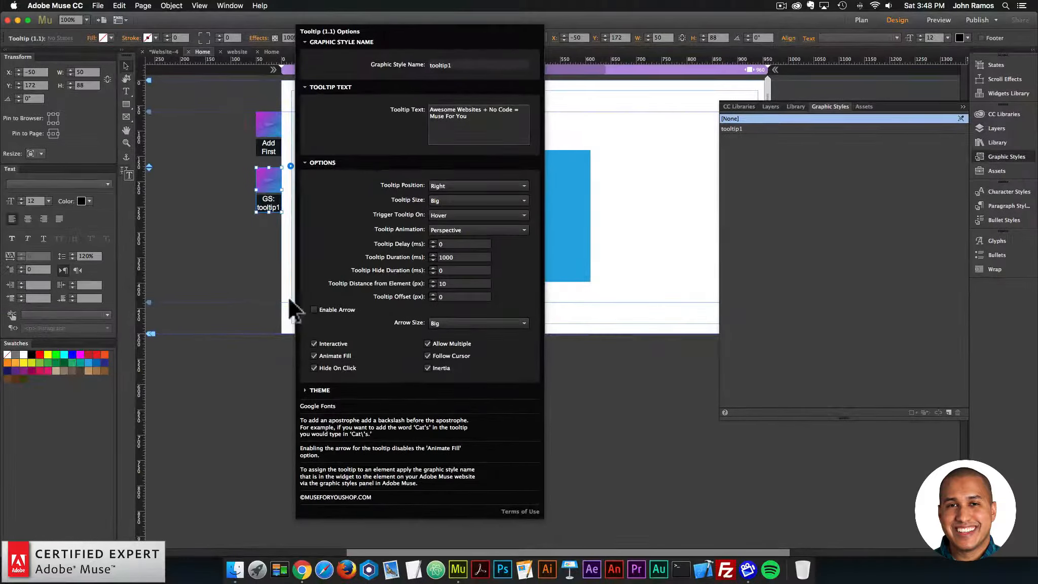
left_click(18, 127)
left_click(97, 6)
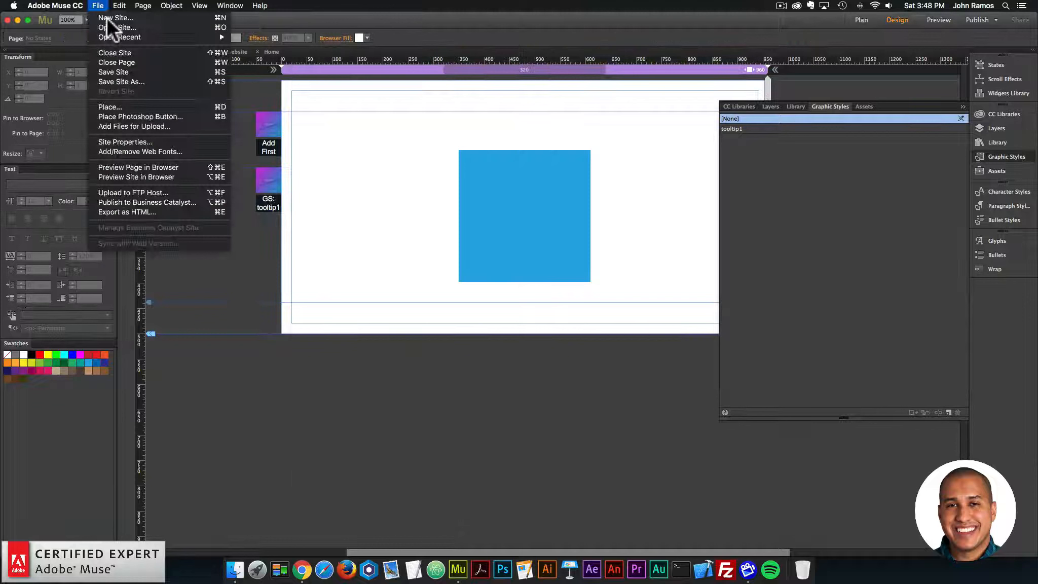
left_click(157, 162)
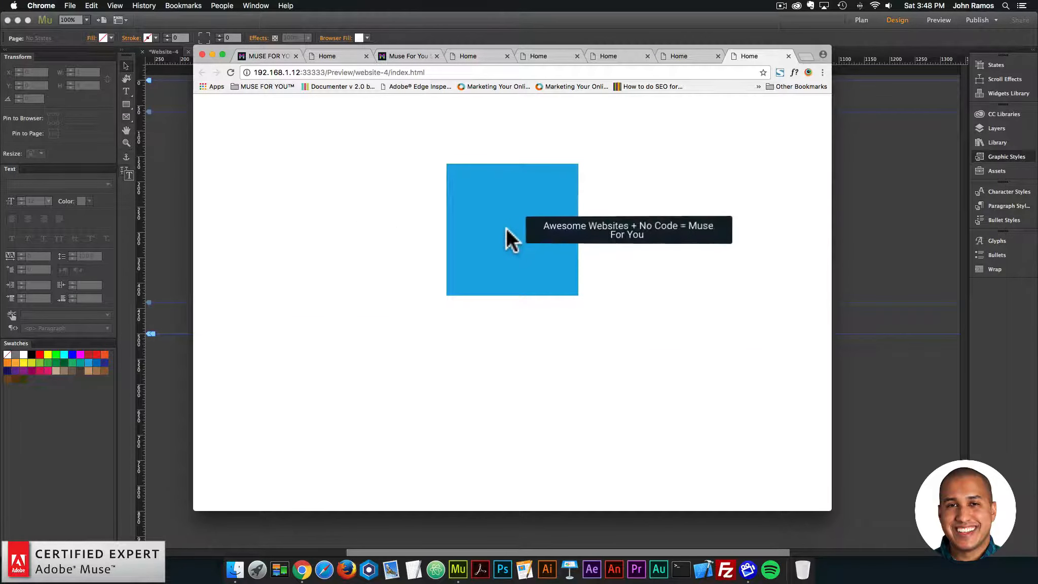
mouse_move(508, 222)
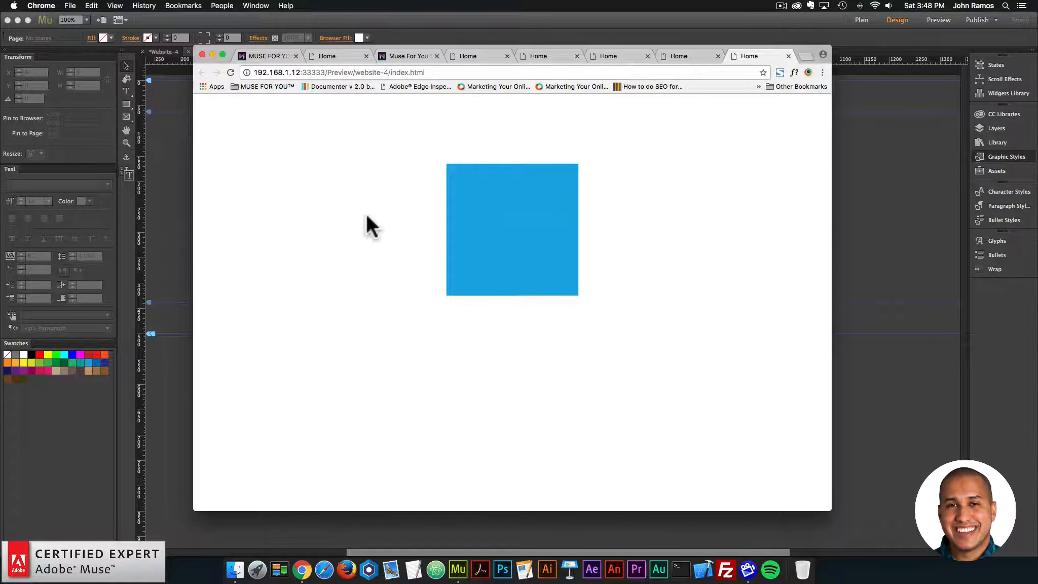
mouse_move(546, 212)
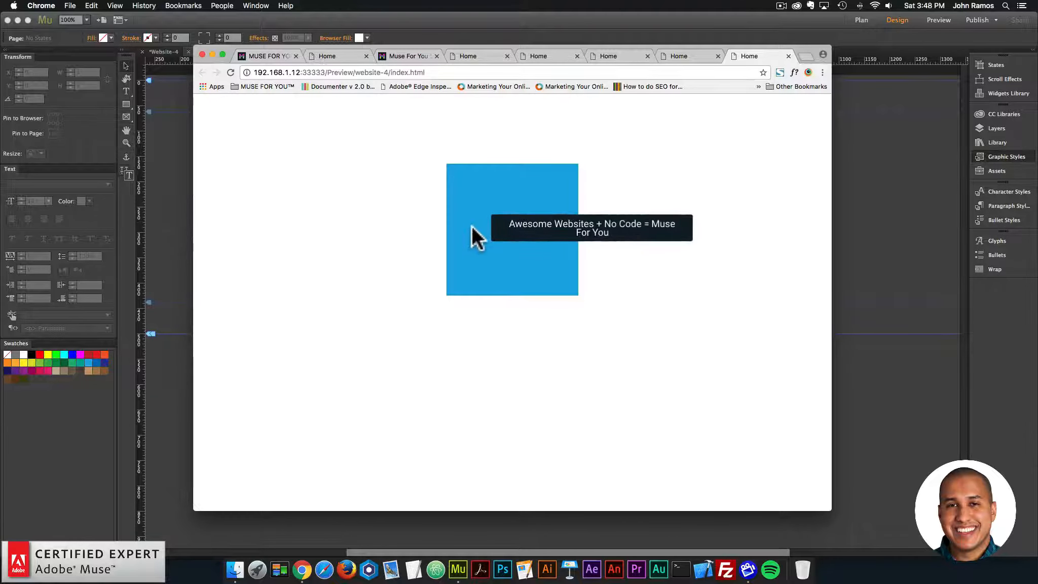
Step: Return to Adobe Muse and examine the Tooltip widget's Theme settings for instance number, font name and font family
left_click(189, 196)
left_click(274, 175)
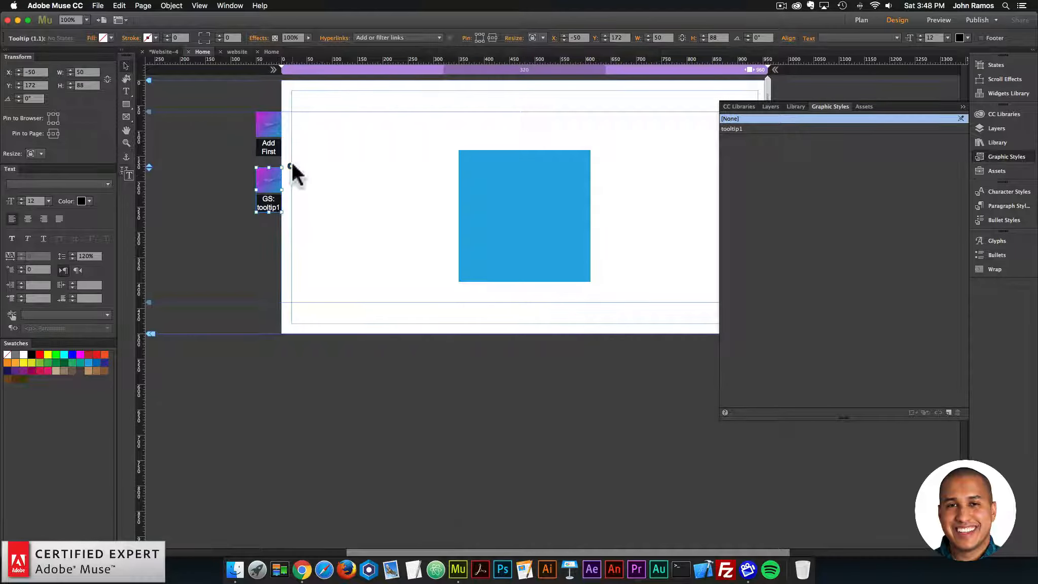
left_click(289, 165)
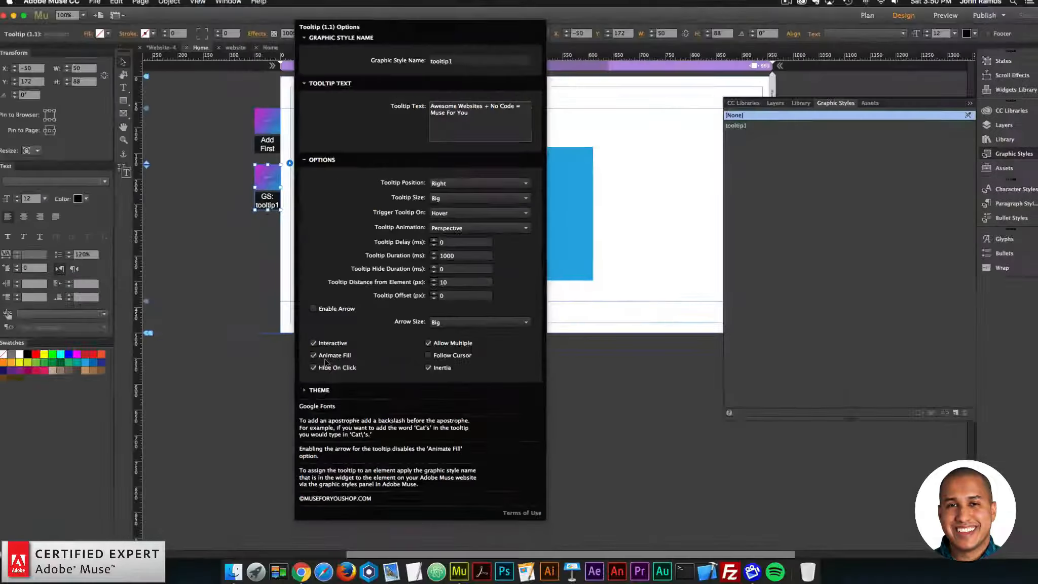
left_click(306, 427)
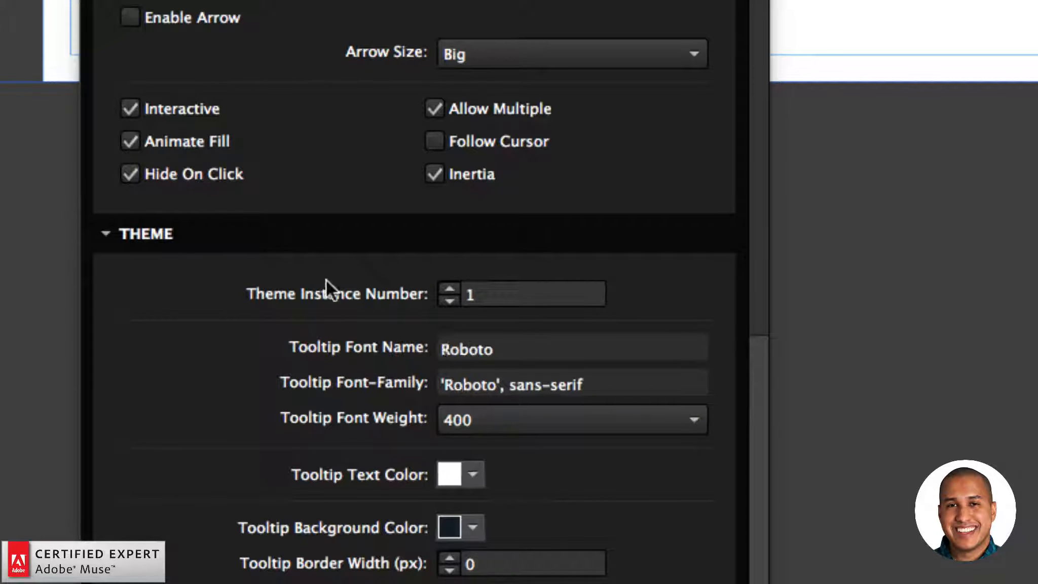
left_click(487, 299)
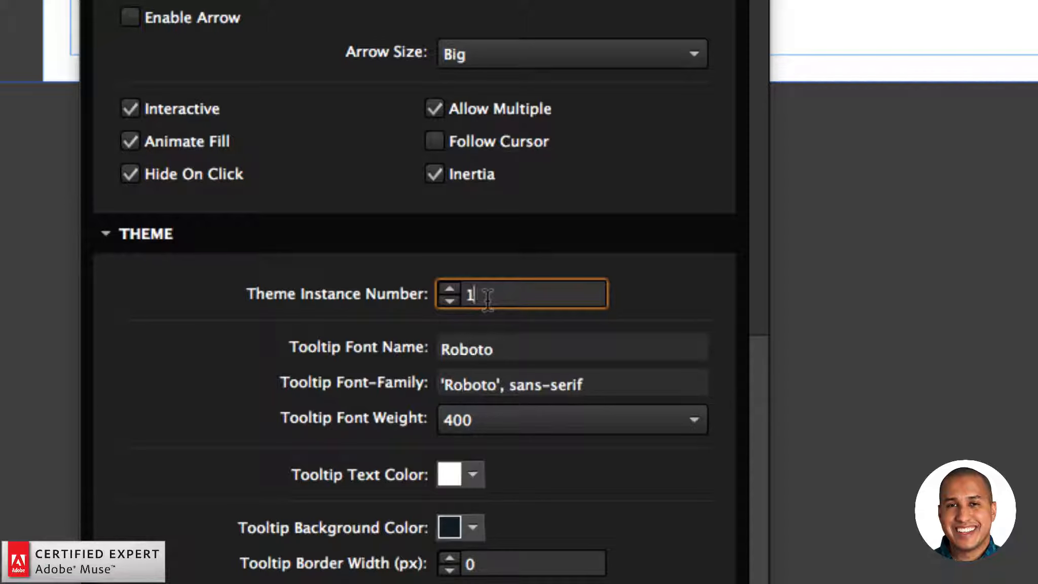
left_click(482, 347)
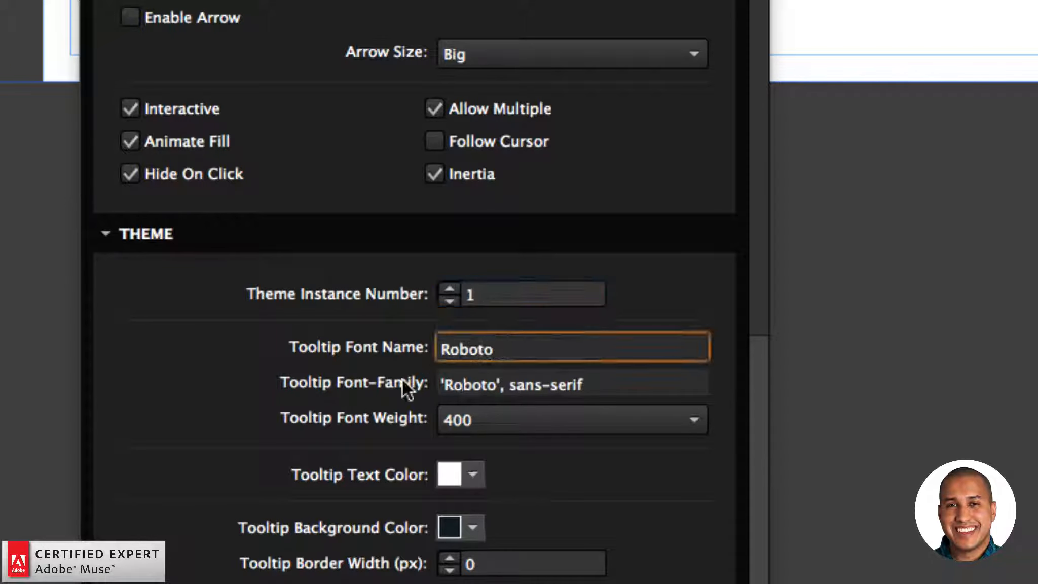
left_click_drag(498, 349, 439, 349)
left_click(495, 350)
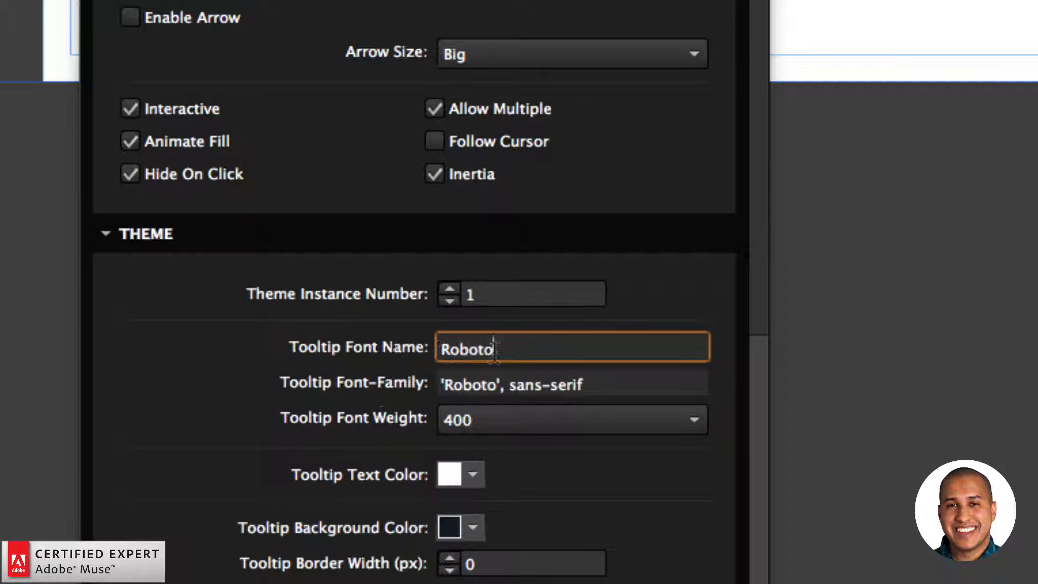
left_click(578, 383)
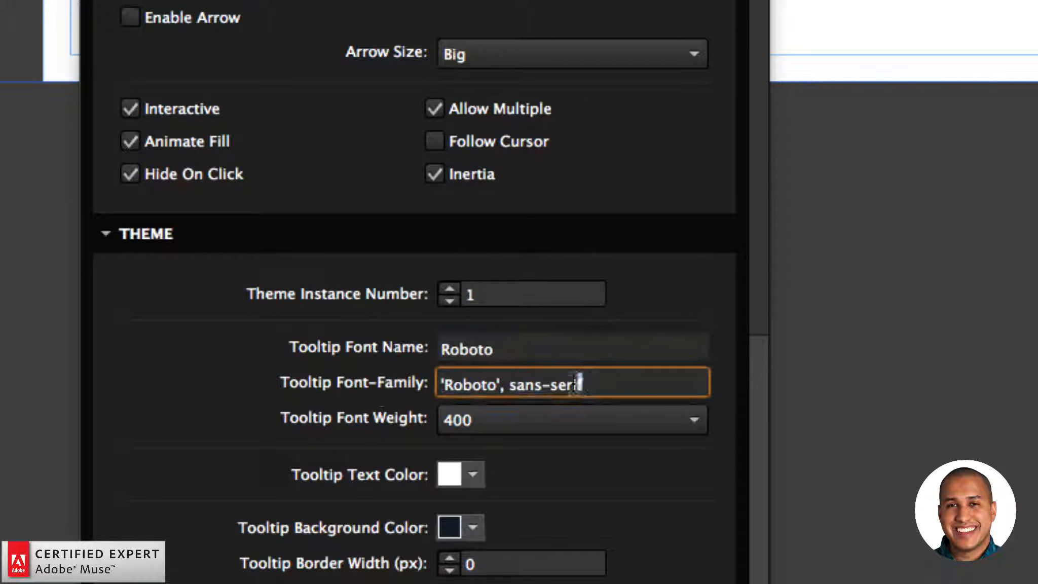
left_click_drag(577, 384, 473, 384)
left_click(581, 386)
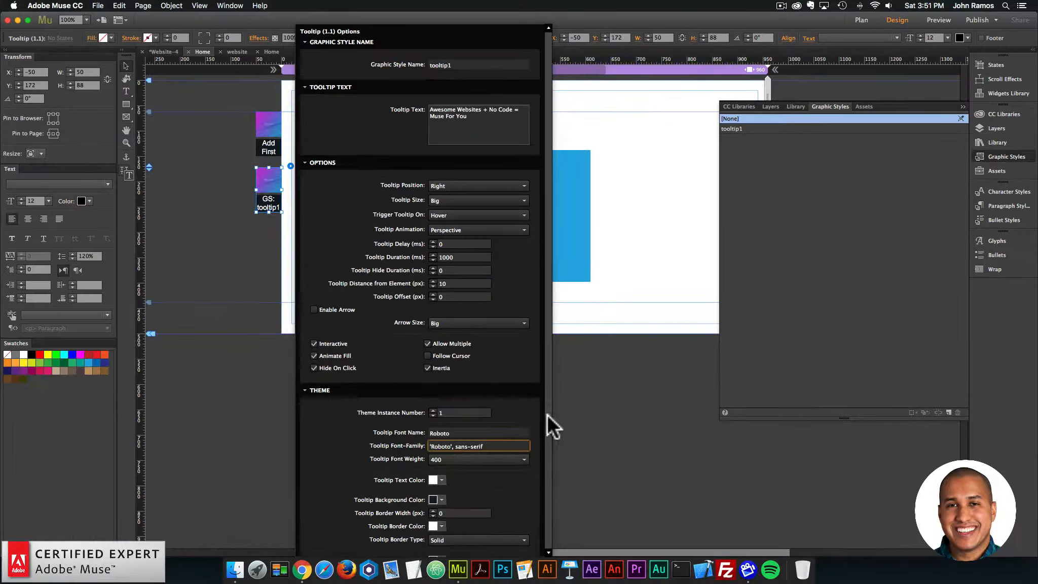
Step: Set the Tooltip Background Color to white in the Theme settings and close the widget's options
left_click_drag(547, 416, 549, 496)
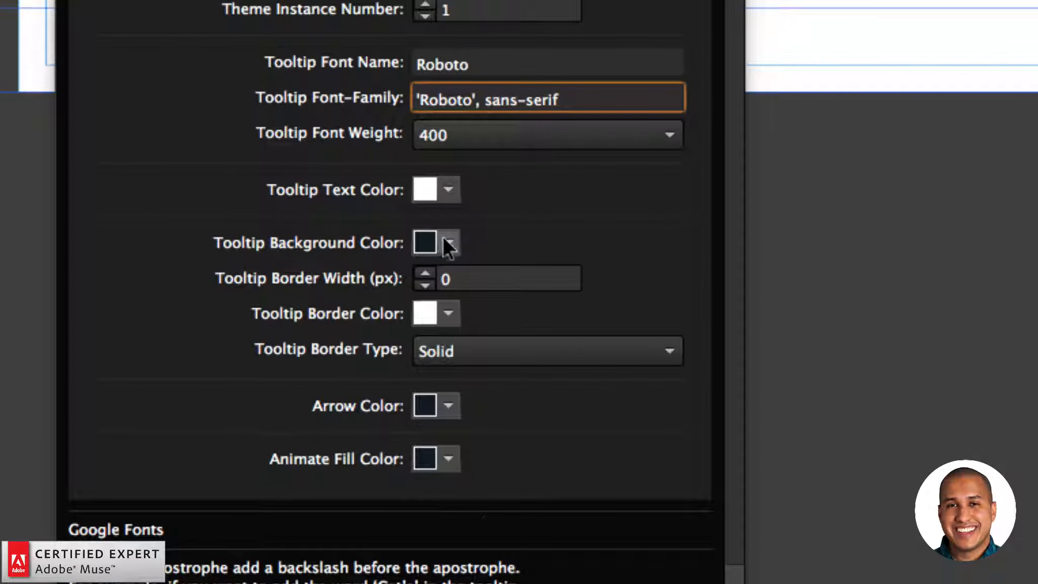
mouse_move(446, 461)
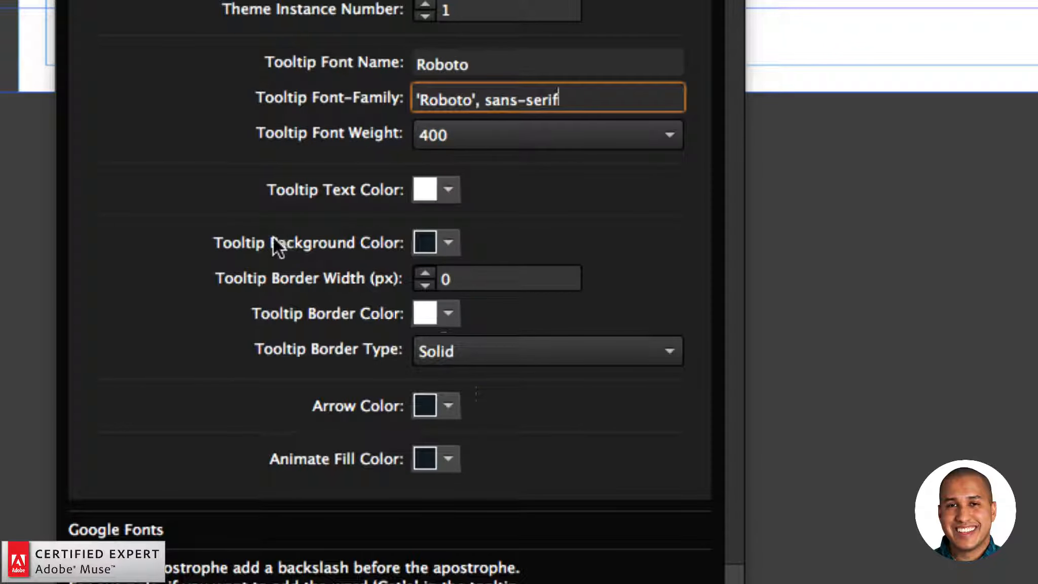
left_click(449, 242)
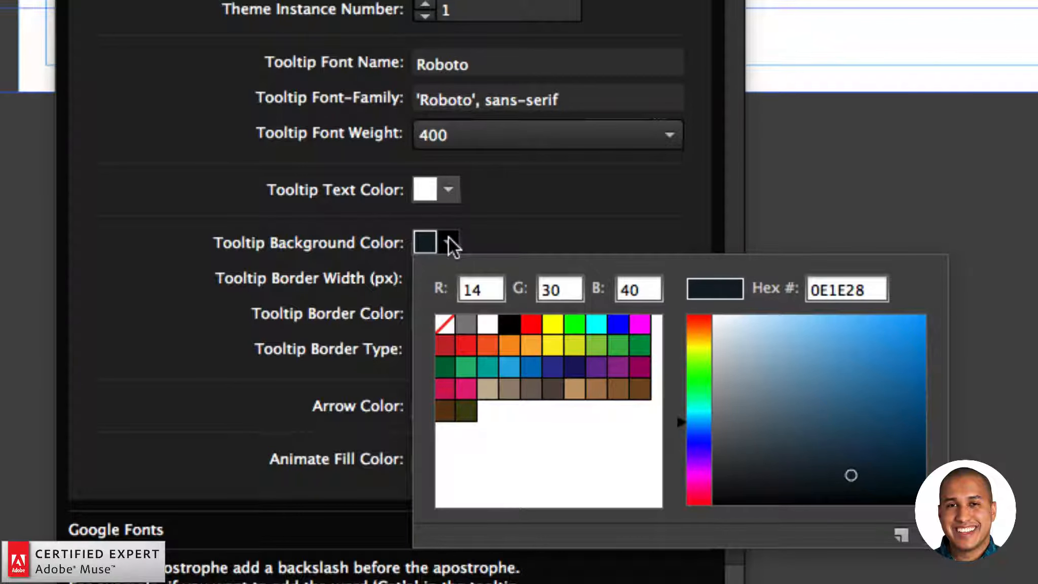
left_click(487, 323)
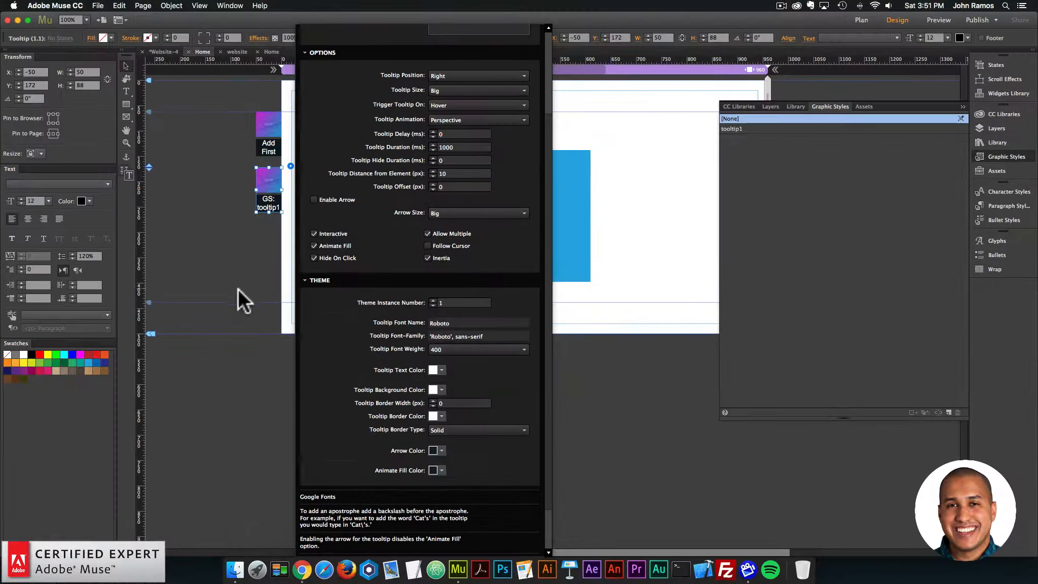
left_click(238, 289)
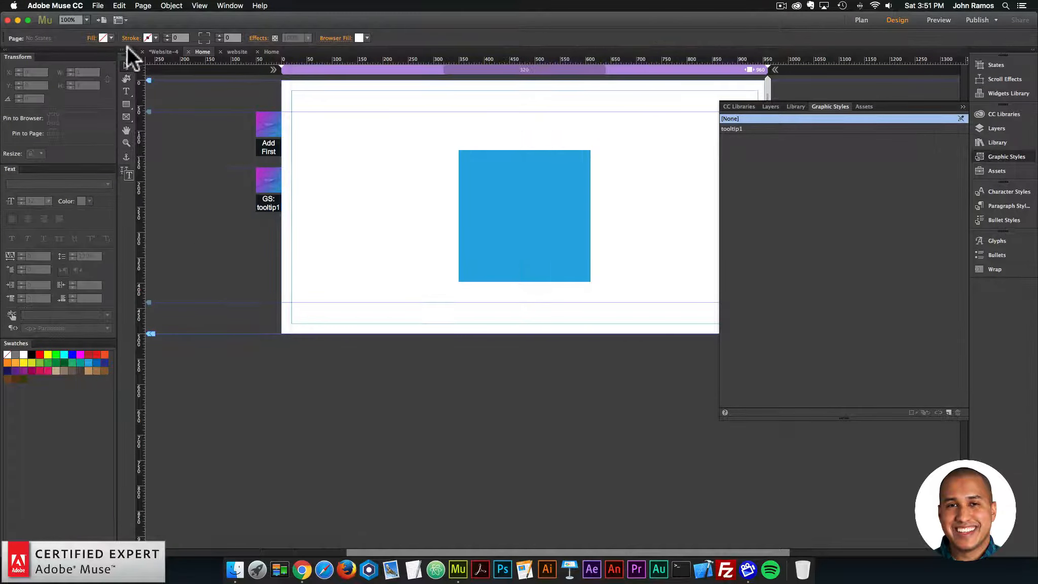
Step: Preview the page in the browser and test the tooltip's fill animation on the blue square
left_click(99, 5)
left_click(137, 162)
mouse_move(479, 243)
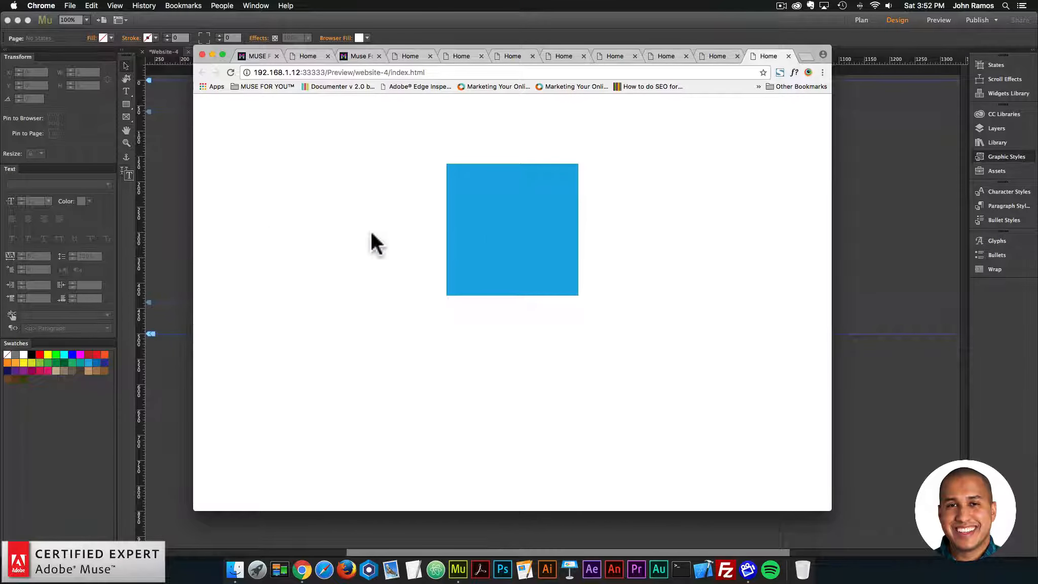
mouse_move(553, 236)
Step: Return to Adobe Muse and set the Tooltip Position to Top, closing the widget's options
left_click(180, 188)
left_click(258, 176)
left_click(290, 165)
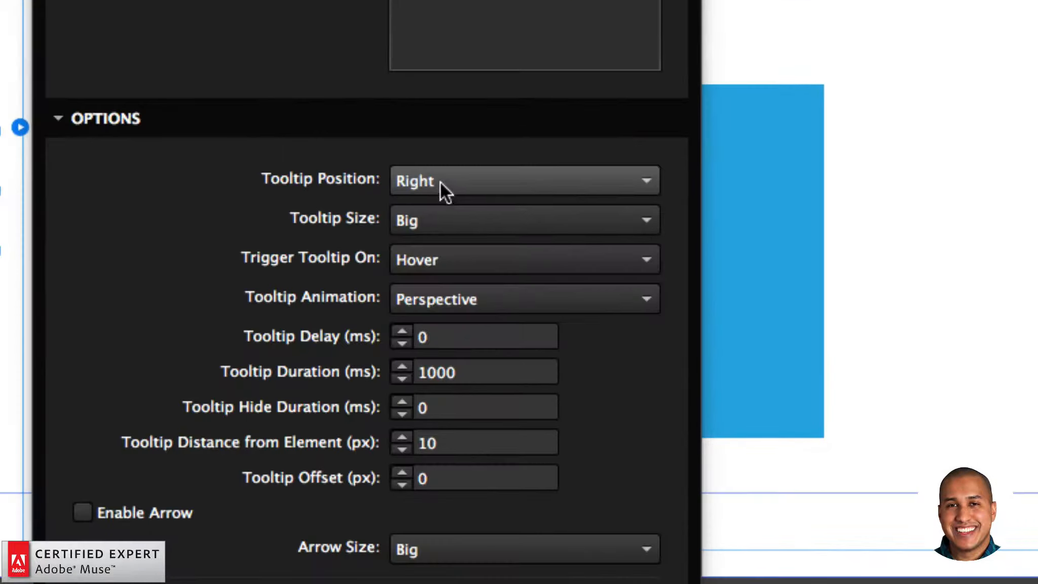
left_click(446, 187)
left_click(434, 205)
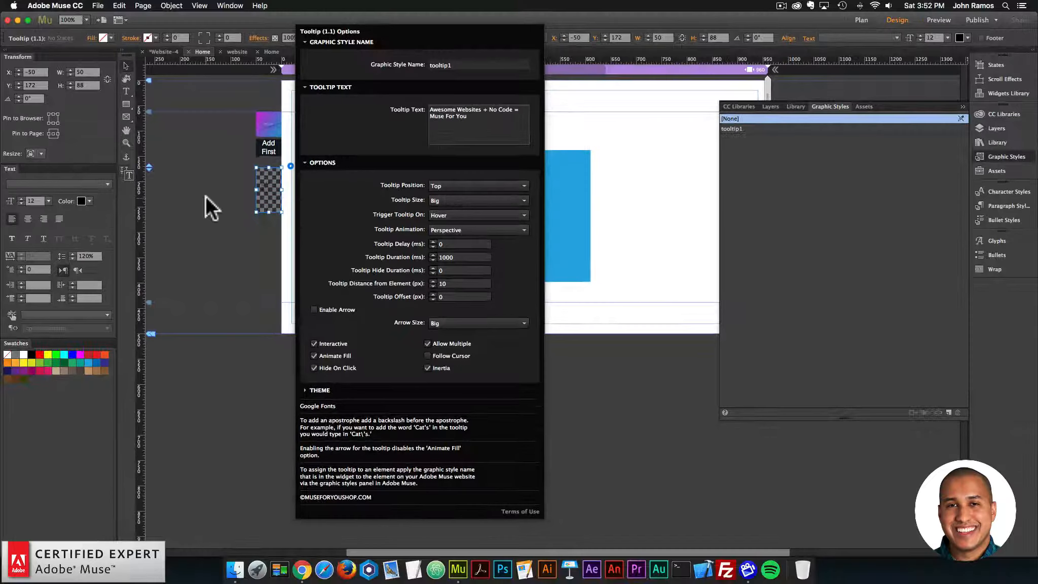
left_click(206, 195)
Step: Preview the page in the browser and test the tooltip's placement above the blue square
left_click(98, 6)
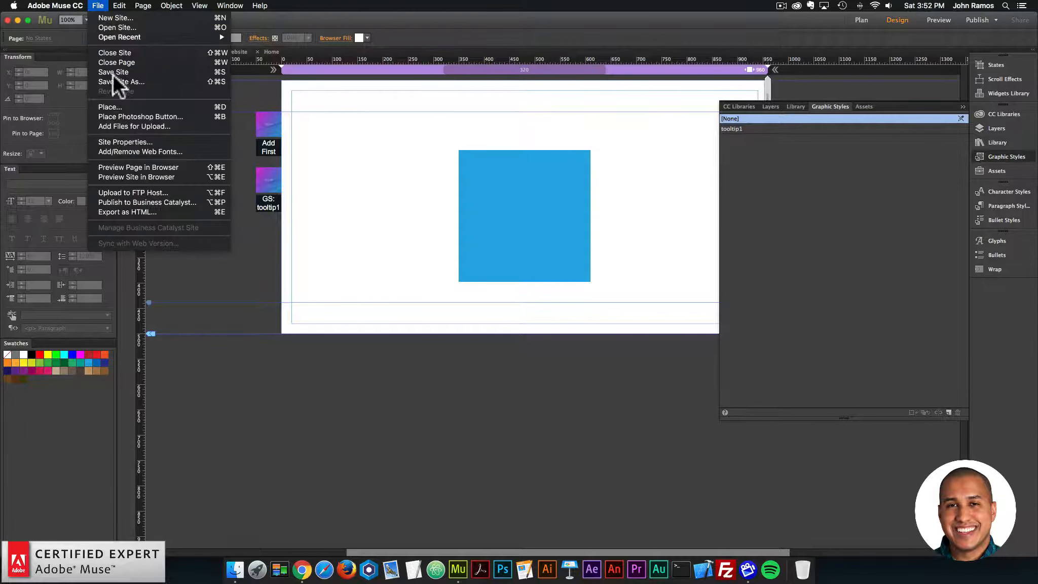
left_click(134, 168)
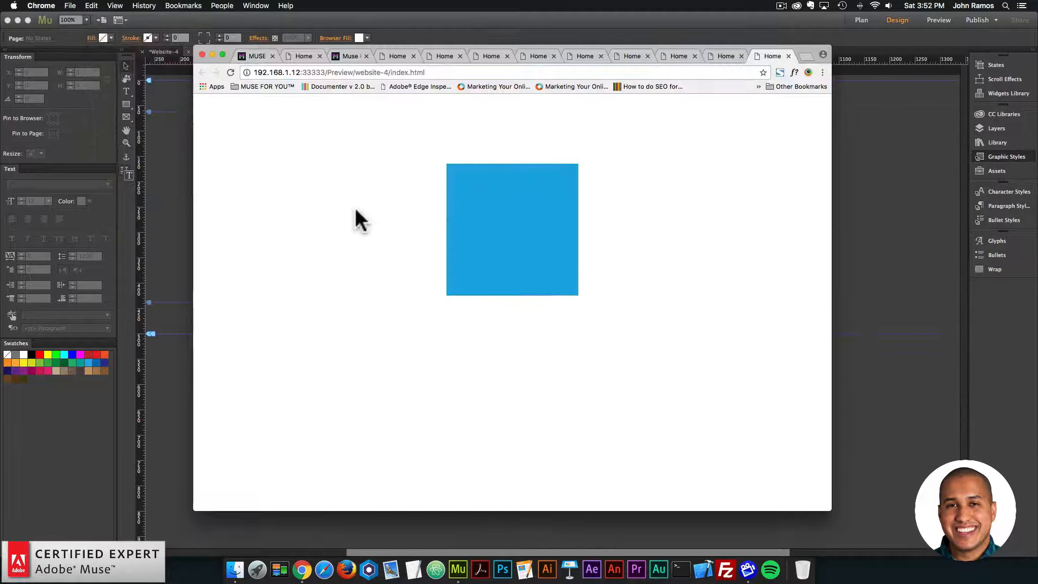
mouse_move(510, 230)
mouse_move(461, 226)
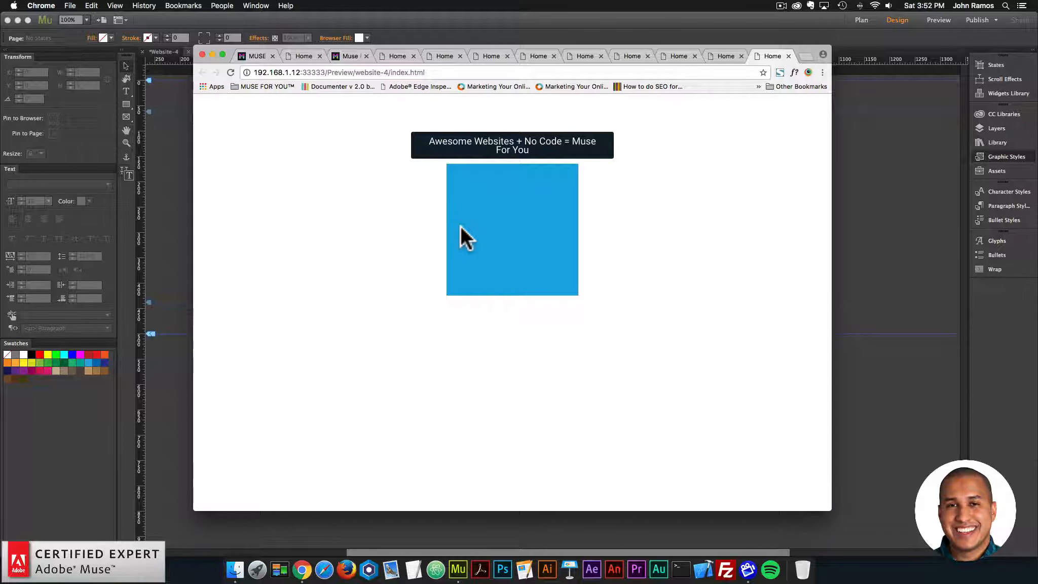
Step: Return to Adobe Muse and review the Tooltip widget's options and Theme section, closing them again
left_click(181, 216)
left_click(278, 180)
left_click(290, 166)
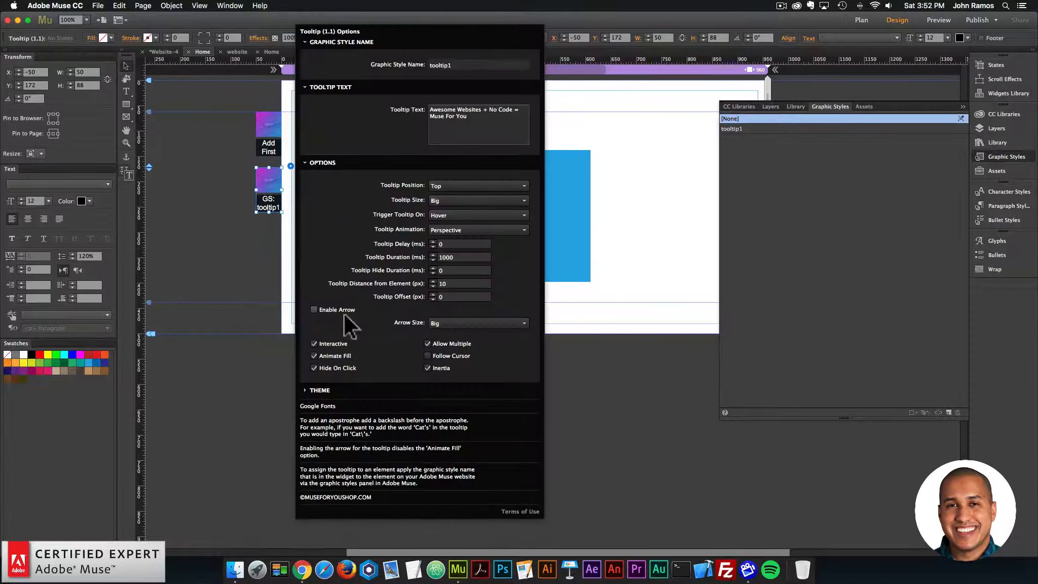
left_click(318, 389)
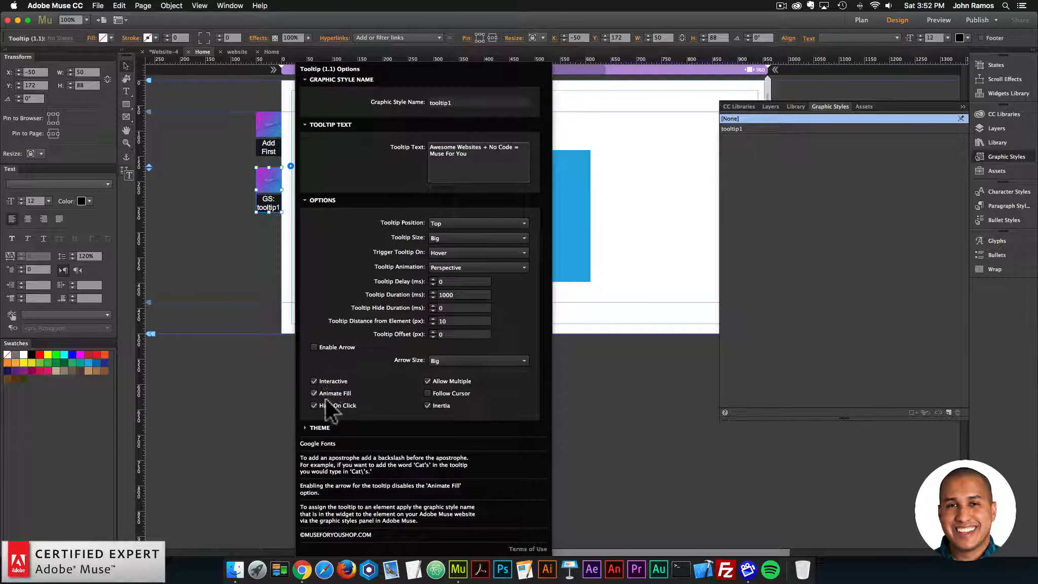
left_click(229, 317)
Step: Duplicate the blue square and arrange the two squares side by side on the page, with the copy at X 580, Y 99
left_click_drag(520, 211, 373, 192)
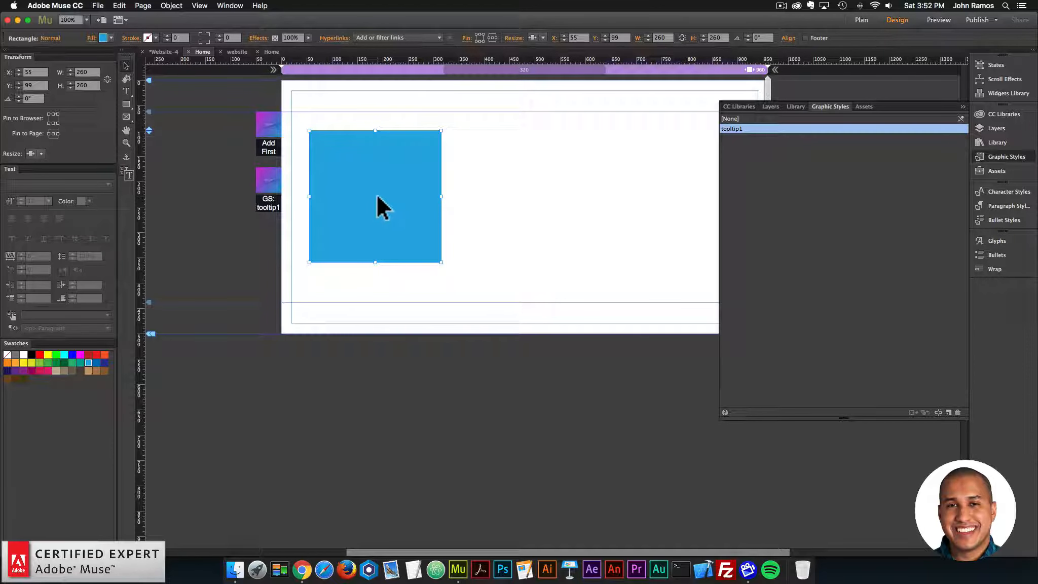
key("super+v")
left_click_drag(540, 294, 605, 183)
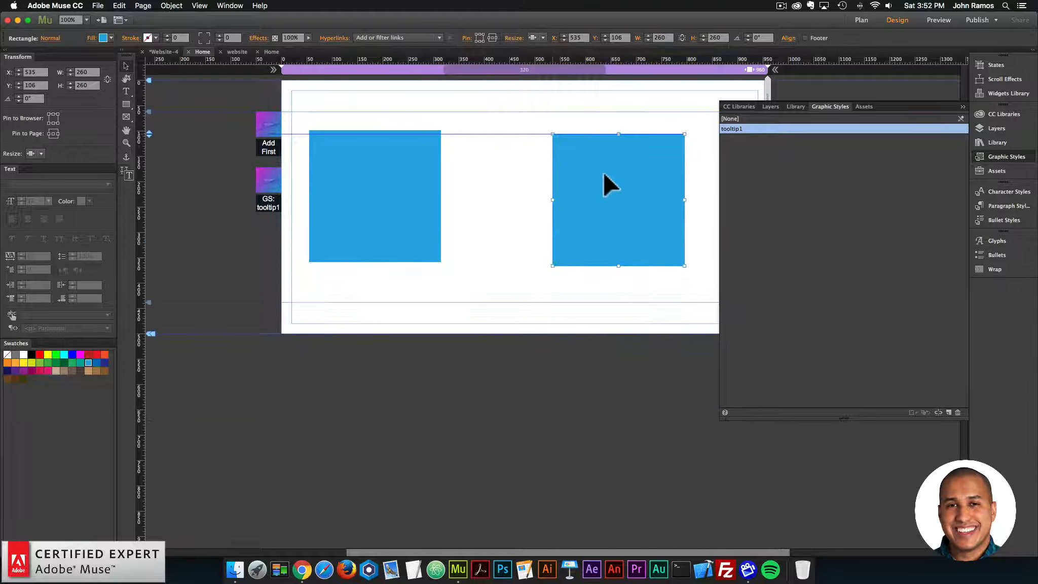
left_click_drag(384, 179, 420, 167)
left_click_drag(585, 171, 610, 170)
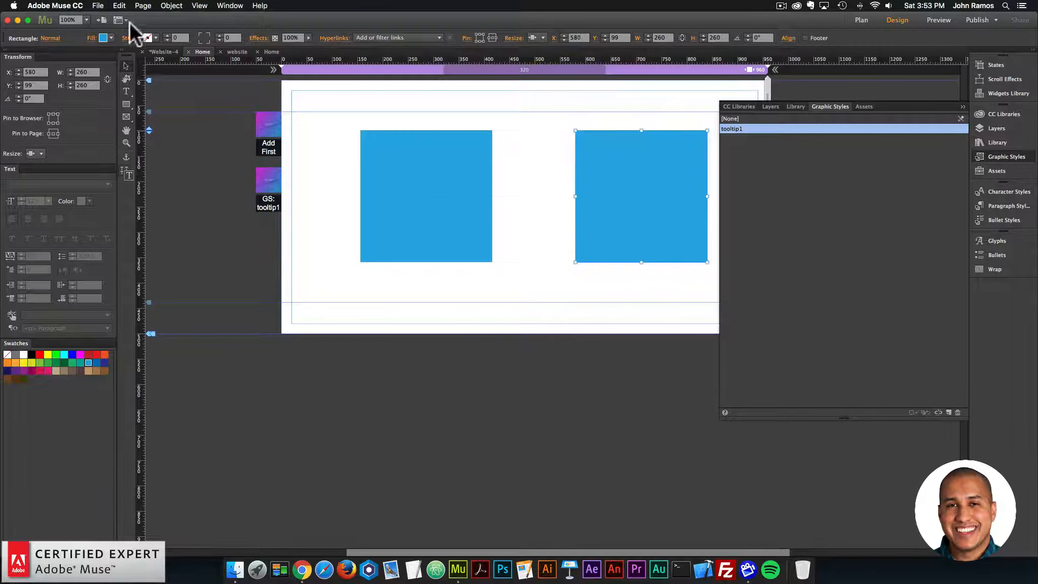
Step: Fill the duplicated square with teal (R 0, G 169, B 157) and save its look as a new graphic style named tooltip2
left_click(103, 38)
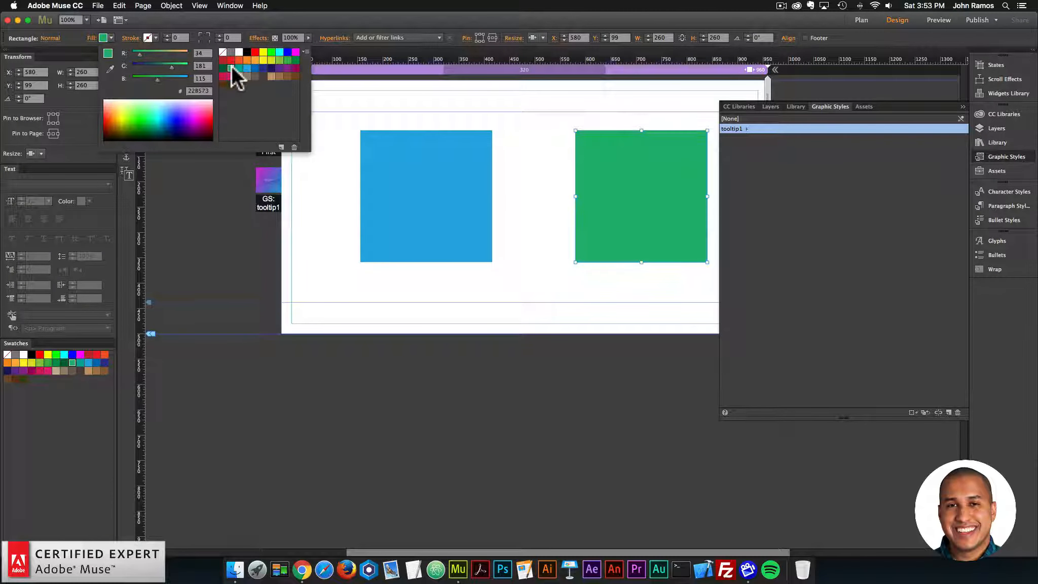
left_click(240, 68)
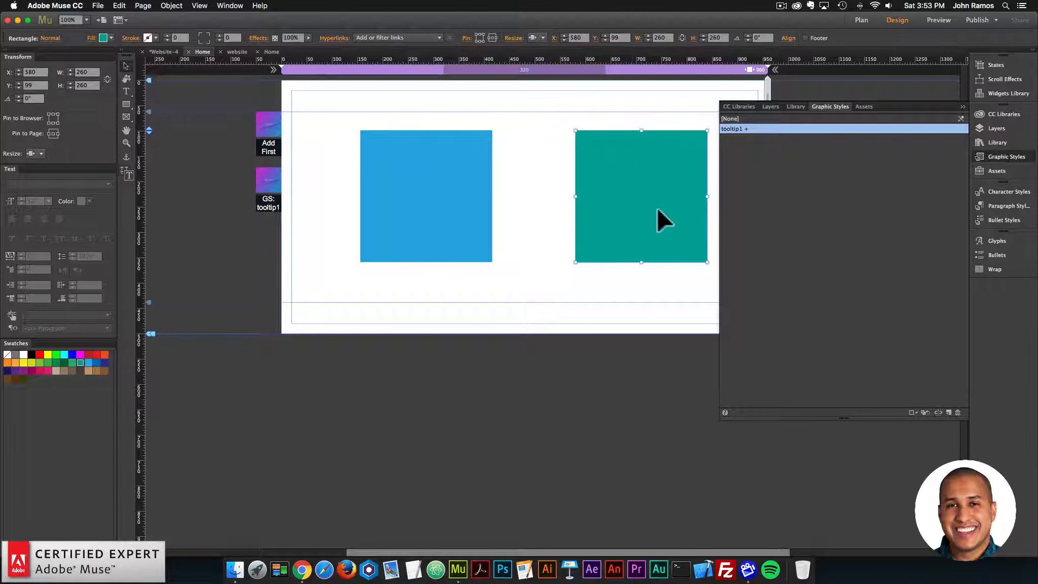
left_click(949, 412)
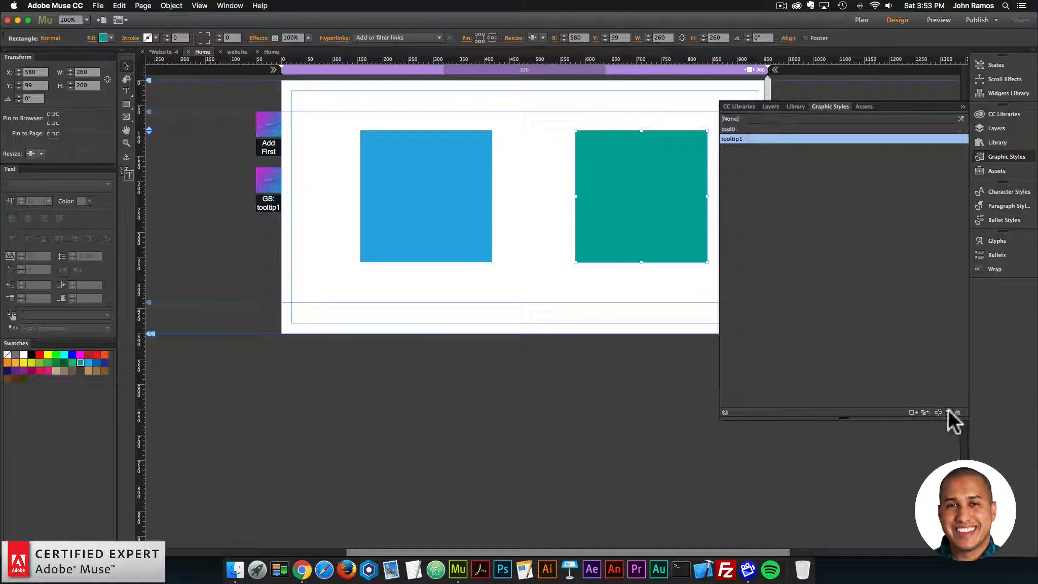
double_click(730, 128)
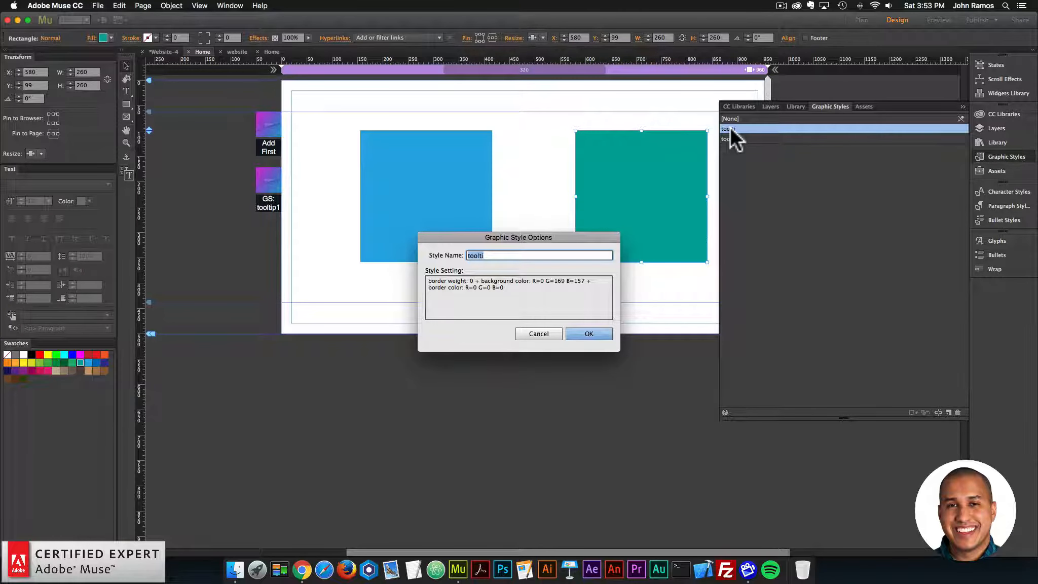
type("tooltip2")
key("Return")
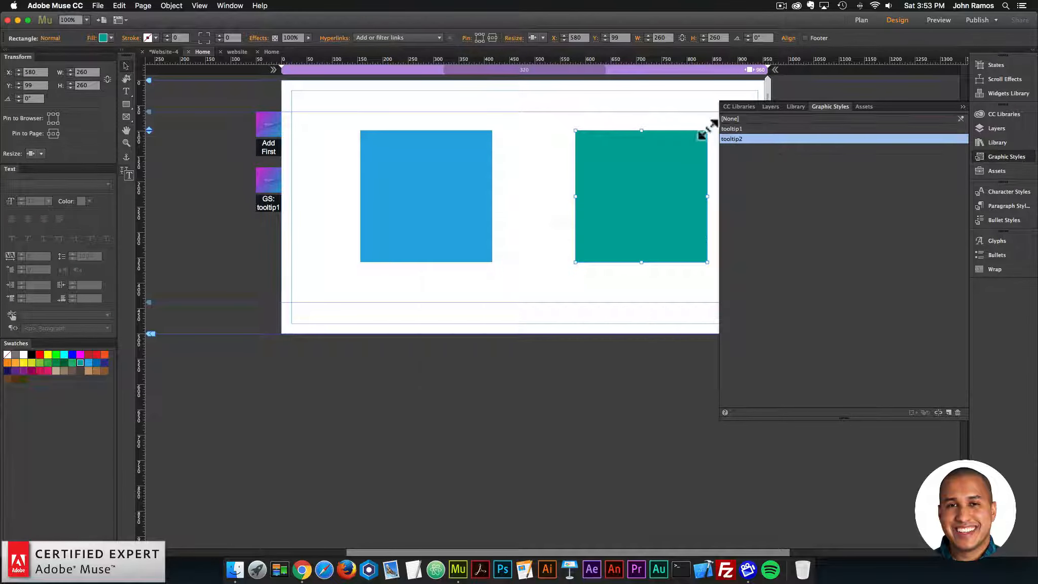
Step: Duplicate the GS: tooltip1 widget below itself at X -50, Y 293 and set the copy's Graphic Style Name to tooltip2
left_click(276, 185)
left_click_drag(276, 182, 269, 239)
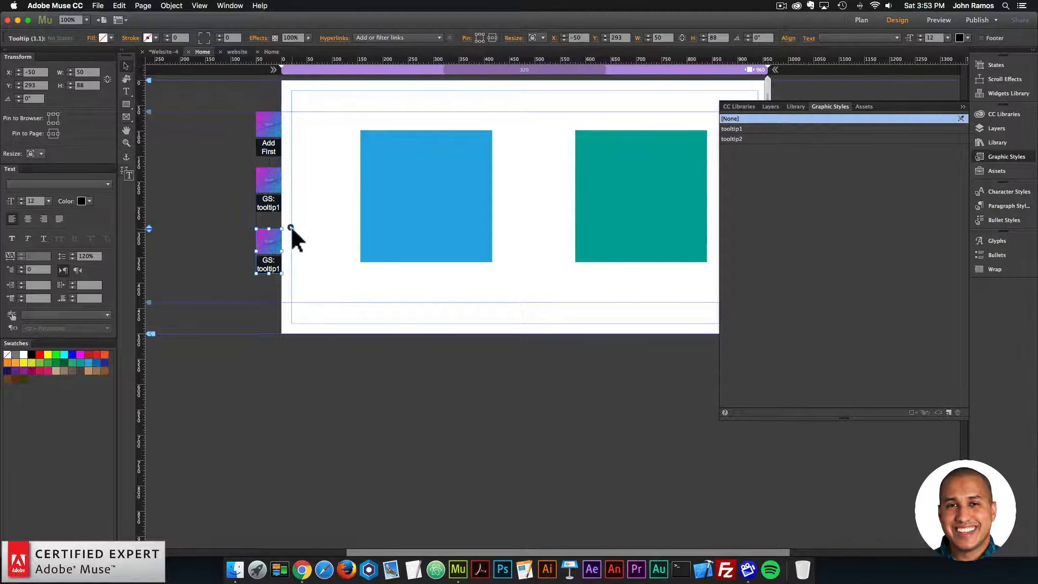
left_click(291, 227)
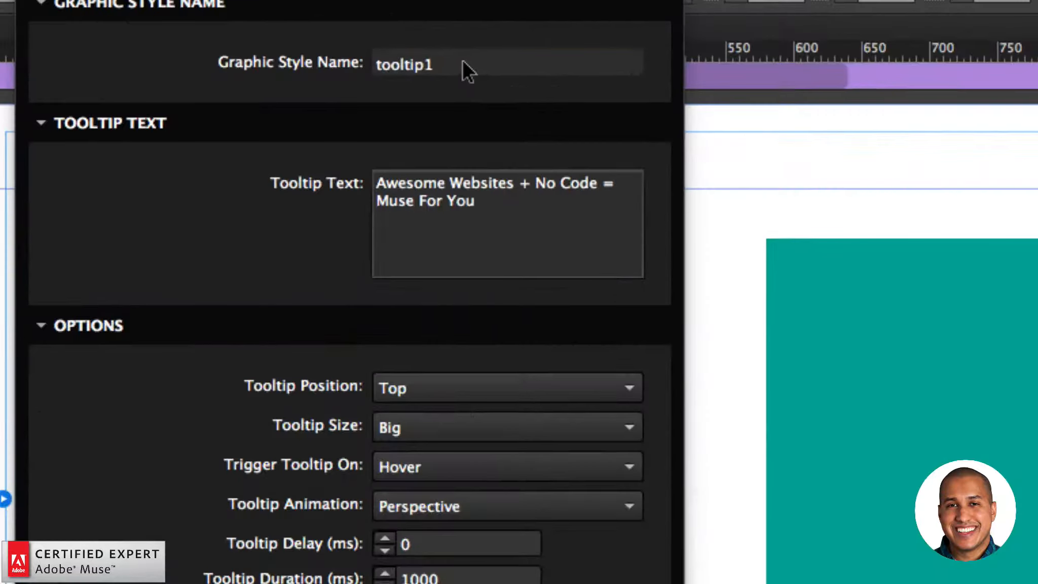
left_click(459, 61)
key("BackSpace")
type("2")
key("Return")
Step: Switch to Chrome, generate placeholder text on lipsum.com, copy the opening text of the first paragraph and close the tab
left_click_drag(480, 202, 364, 181)
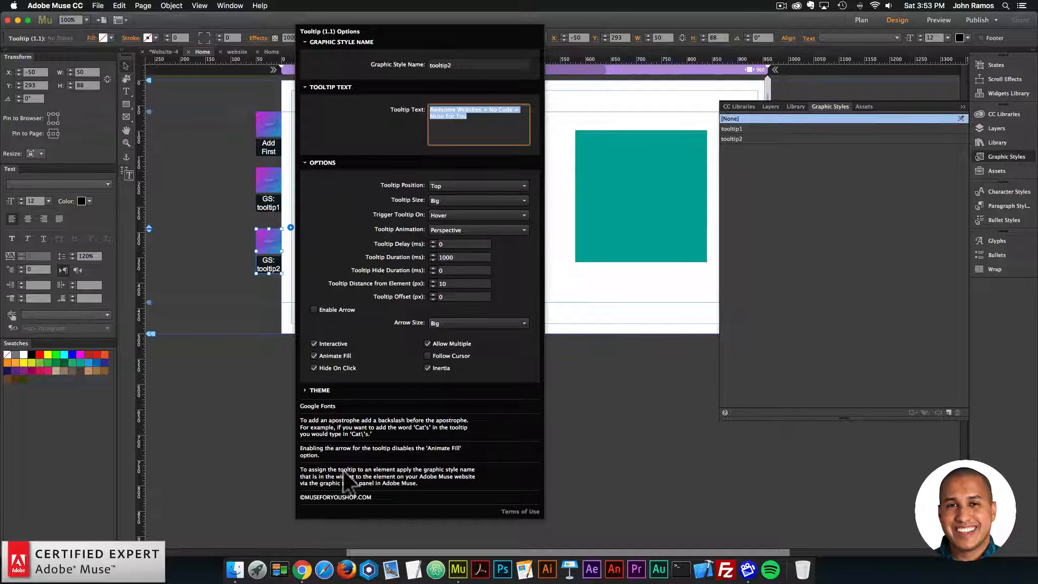
left_click(302, 573)
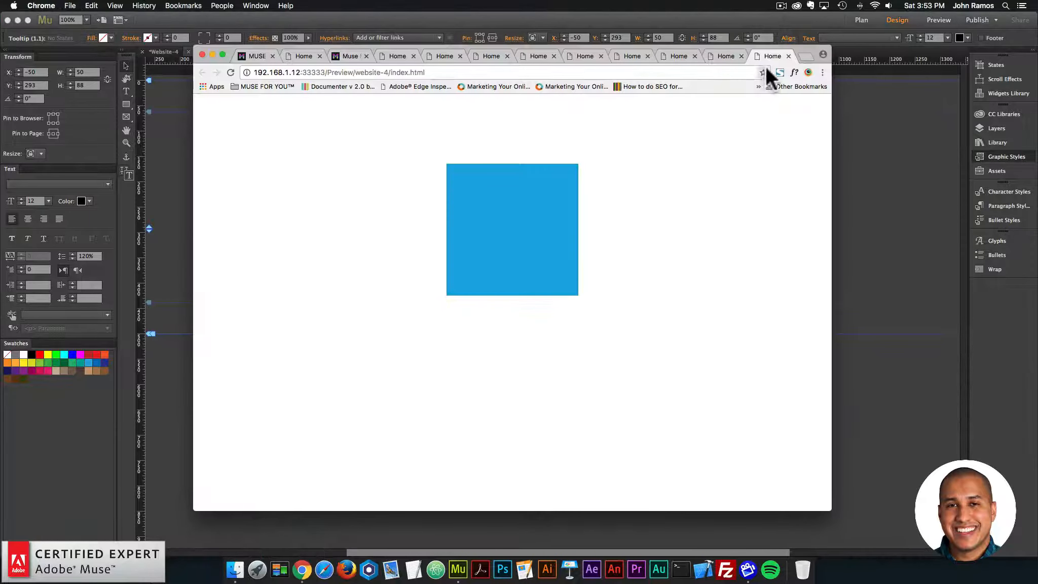
left_click(728, 71)
type("lipsum.com")
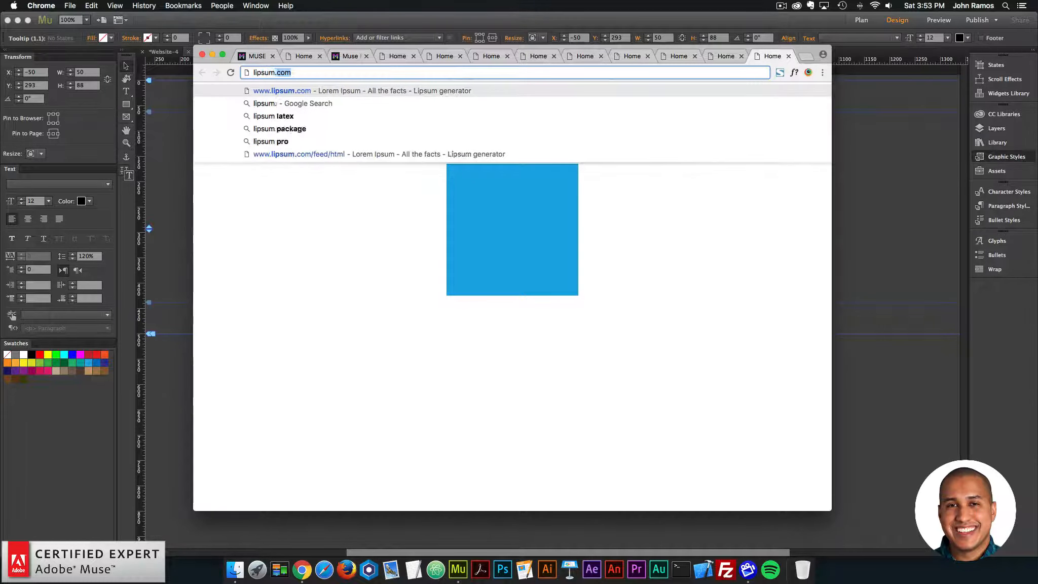
key("Return")
scroll(672, 216, "down", 10)
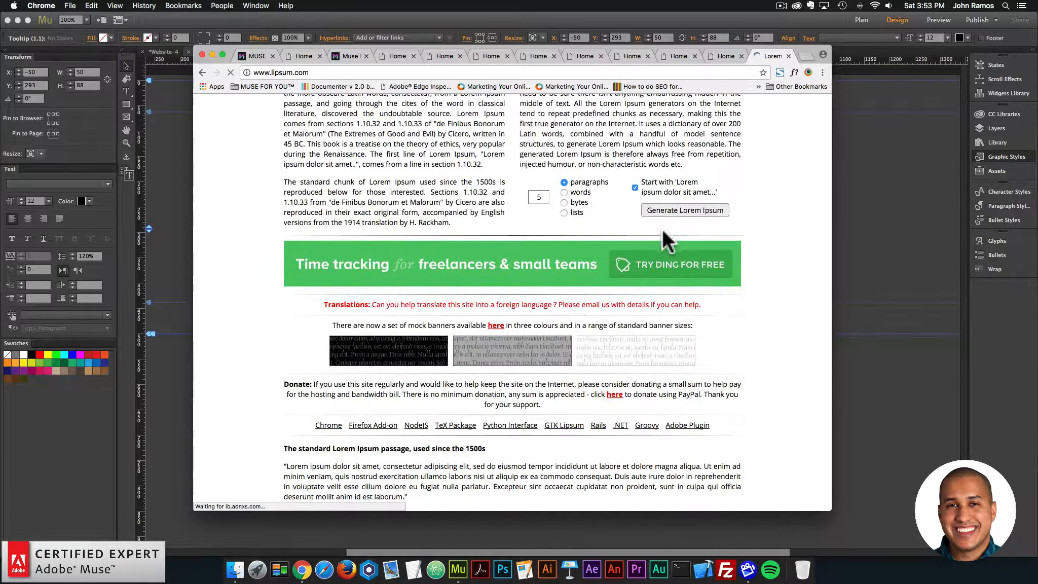
left_click(684, 210)
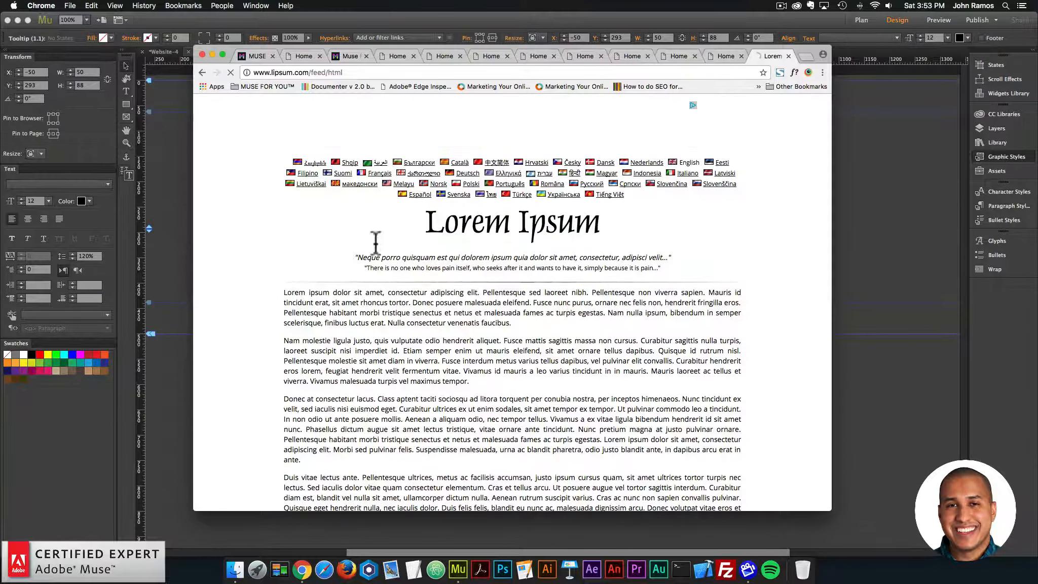
left_click_drag(375, 238, 413, 303)
key("super+c")
left_click(787, 55)
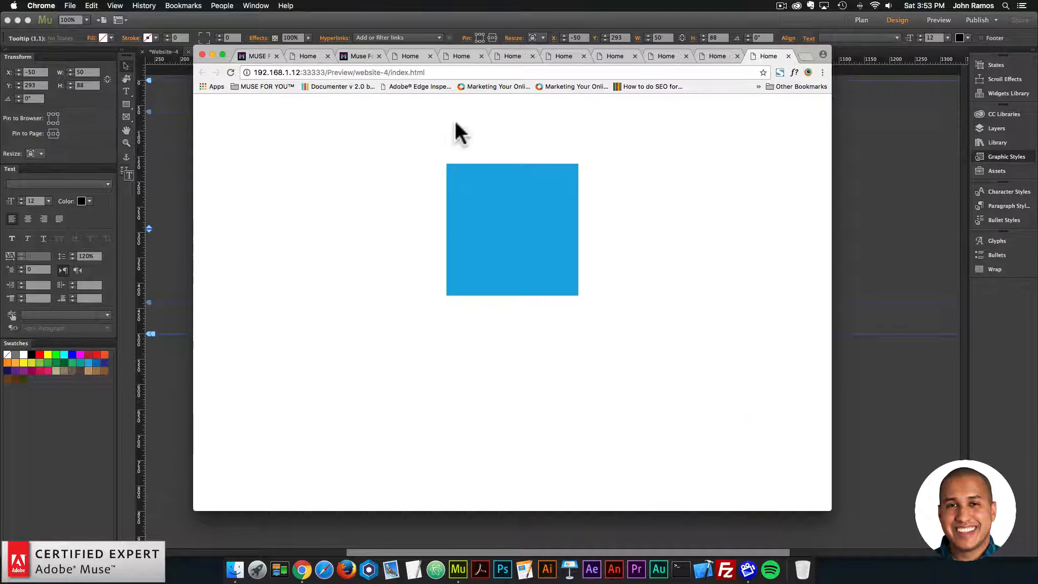
Step: Return to Adobe Muse and replace the tooltip2 widget's Tooltip Text with the copied Lorem Ipsum passage
left_click(174, 158)
left_click(274, 236)
left_click(290, 227)
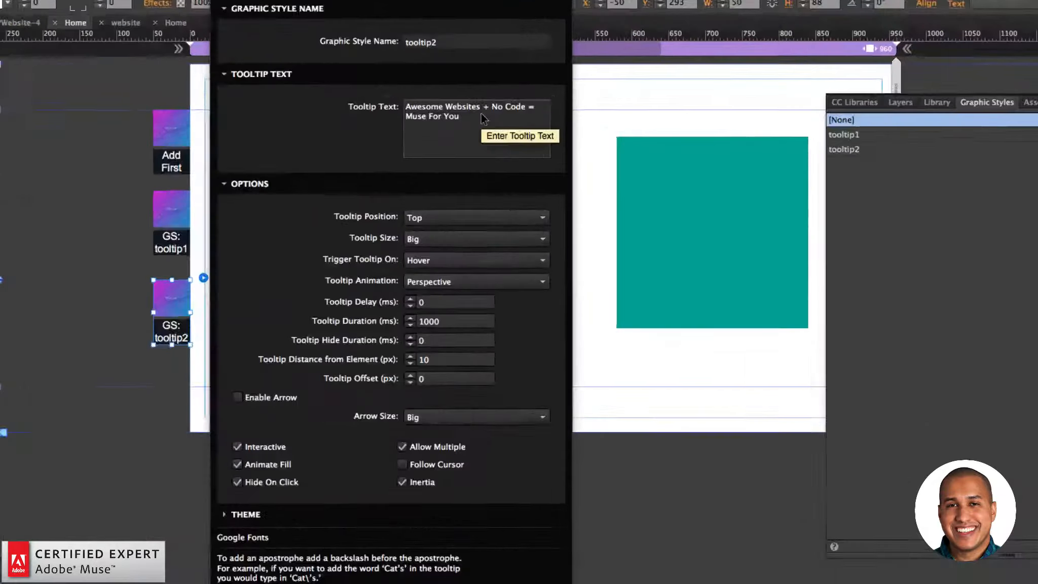
triple_click(480, 113)
key("super+v")
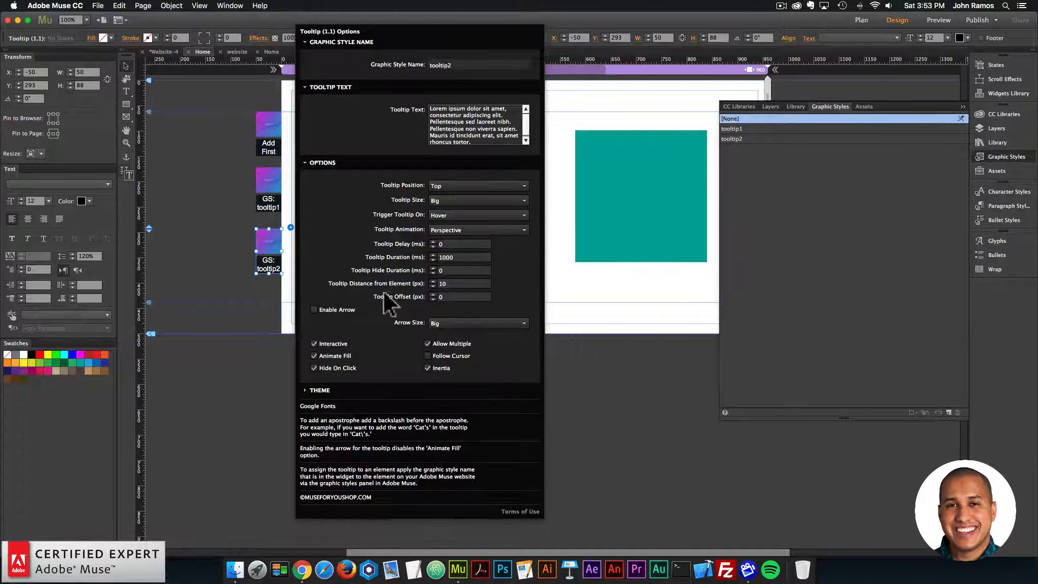
Step: Expand the tooltip2 widget's Theme section and set the Theme Instance Number to 2
left_click(318, 390)
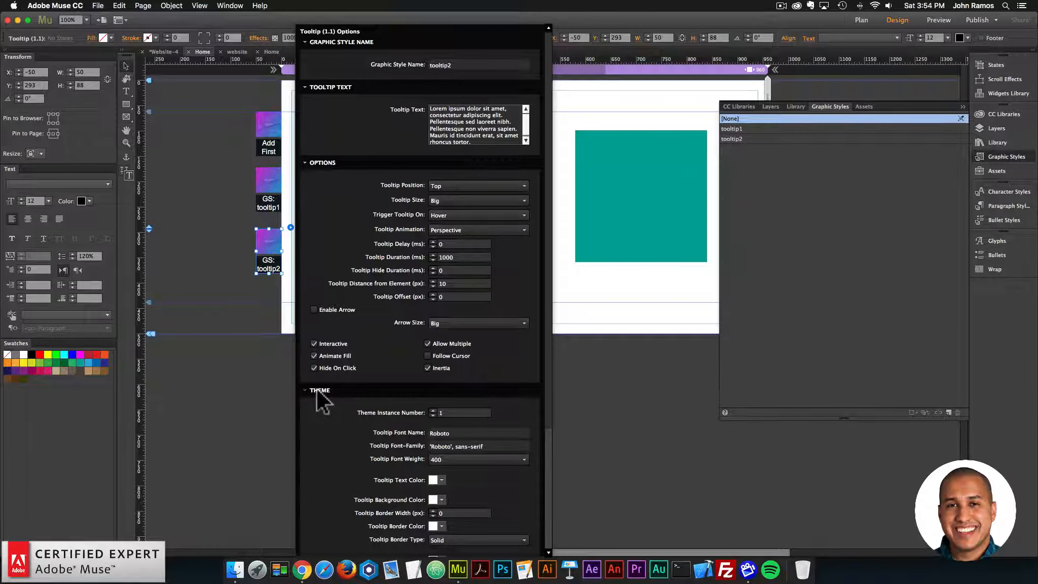
scroll(318, 391, "down", 5)
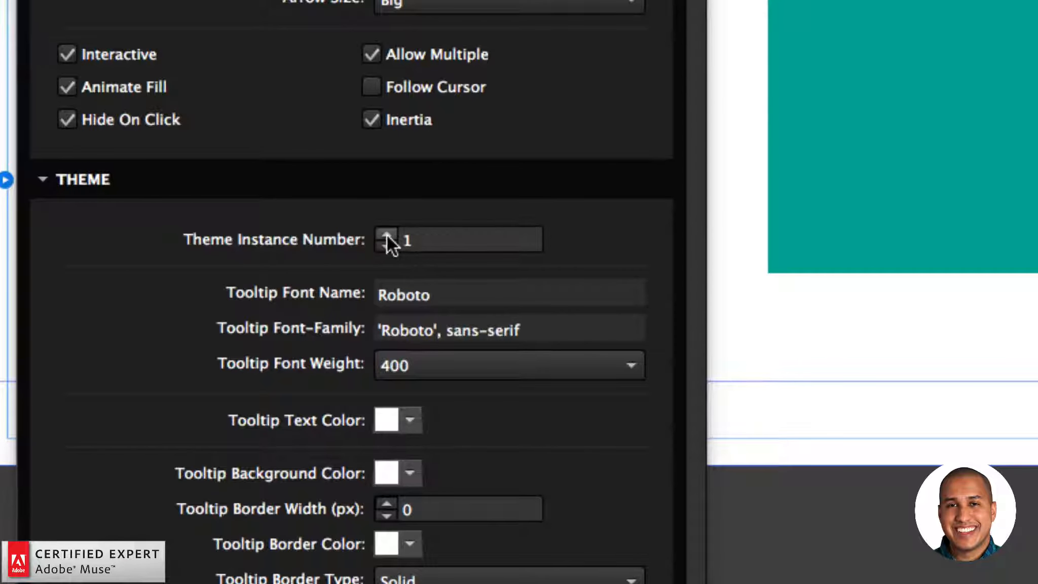
left_click(433, 248)
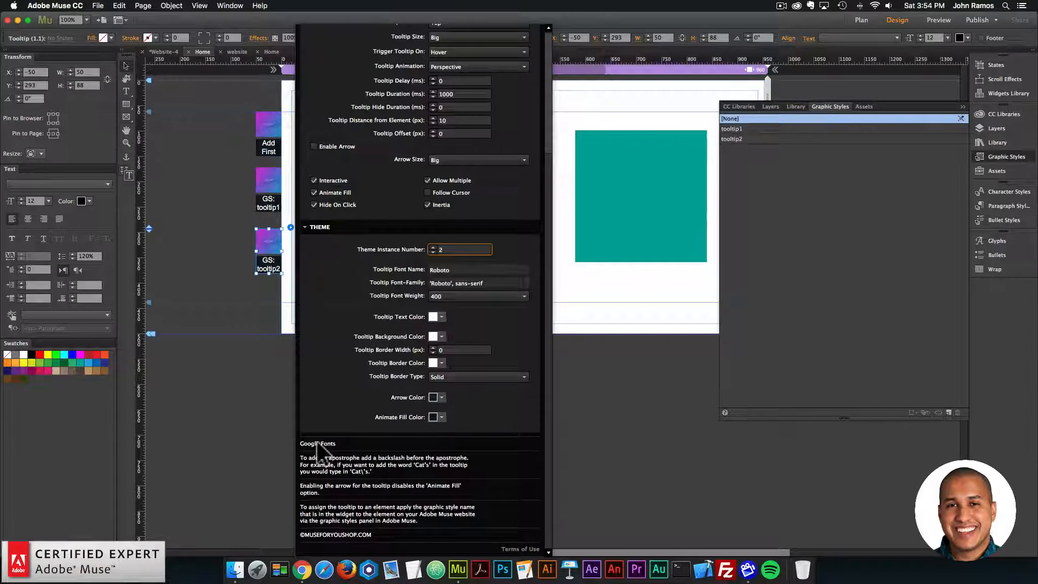
Step: Open Google Fonts from the widget's options, select the Barrio family and show its embed details
left_click(331, 444)
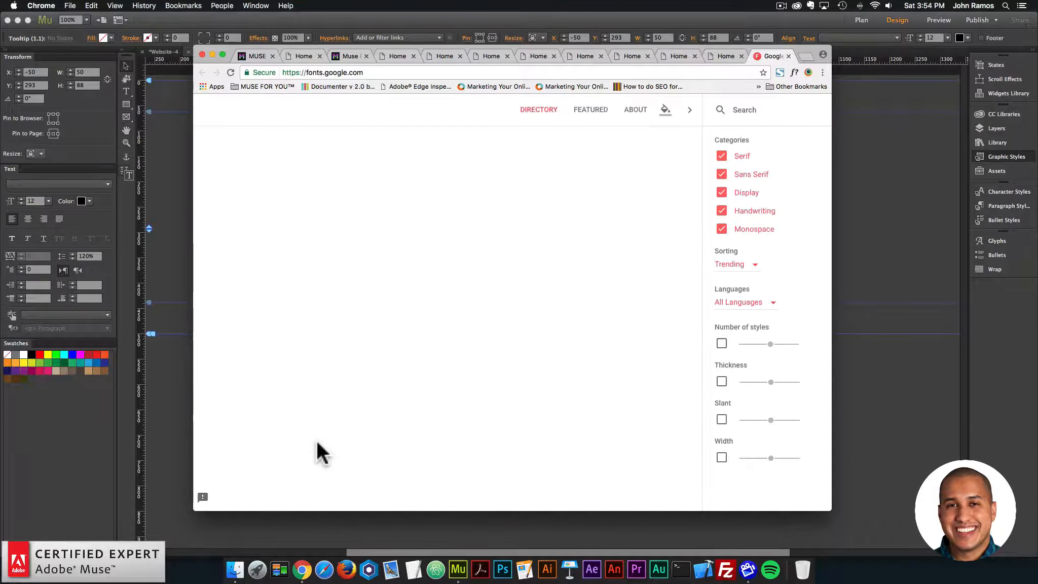
scroll(317, 443, "down", 3)
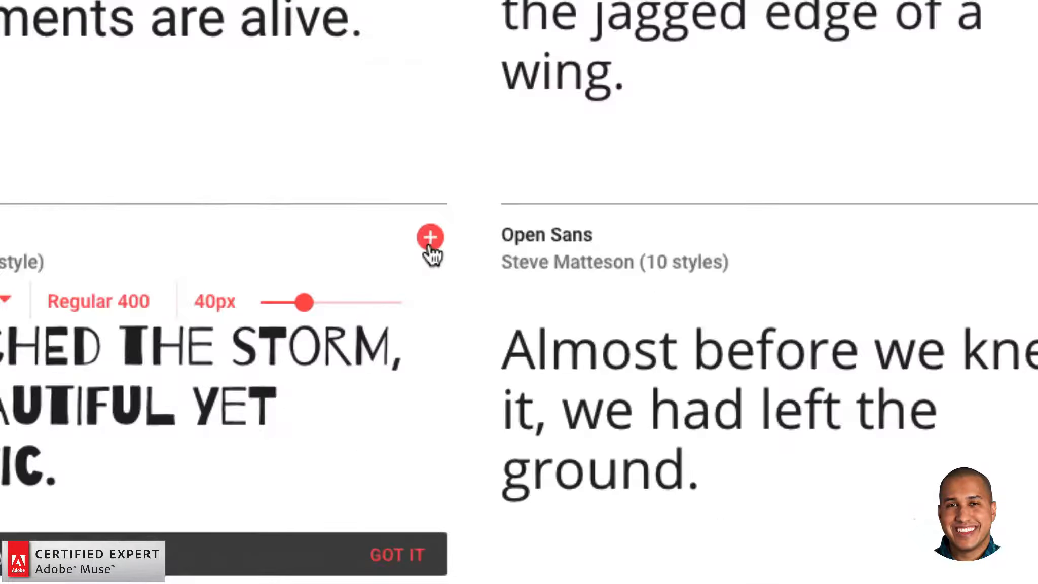
left_click(429, 239)
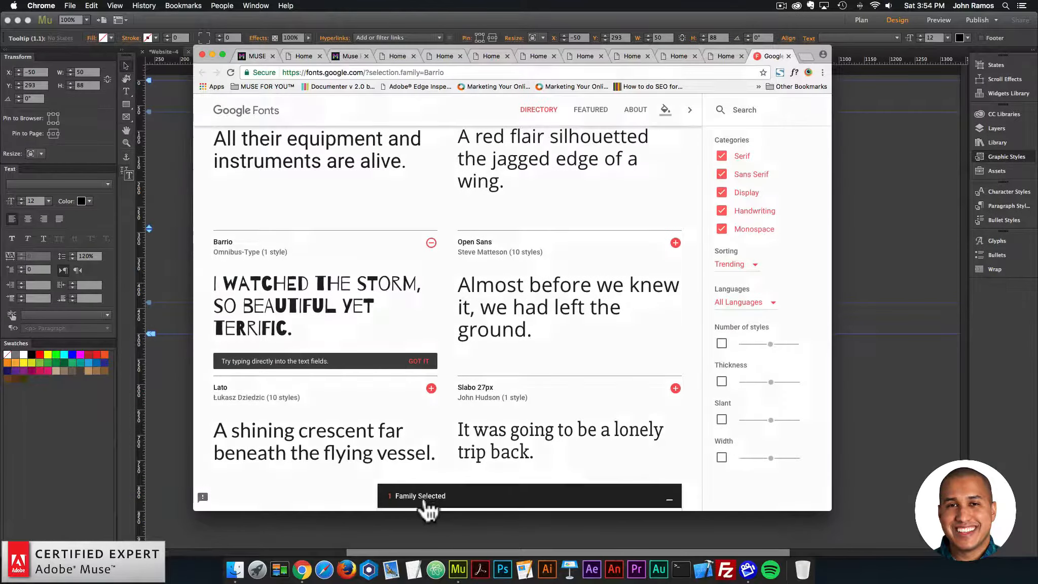
left_click(420, 496)
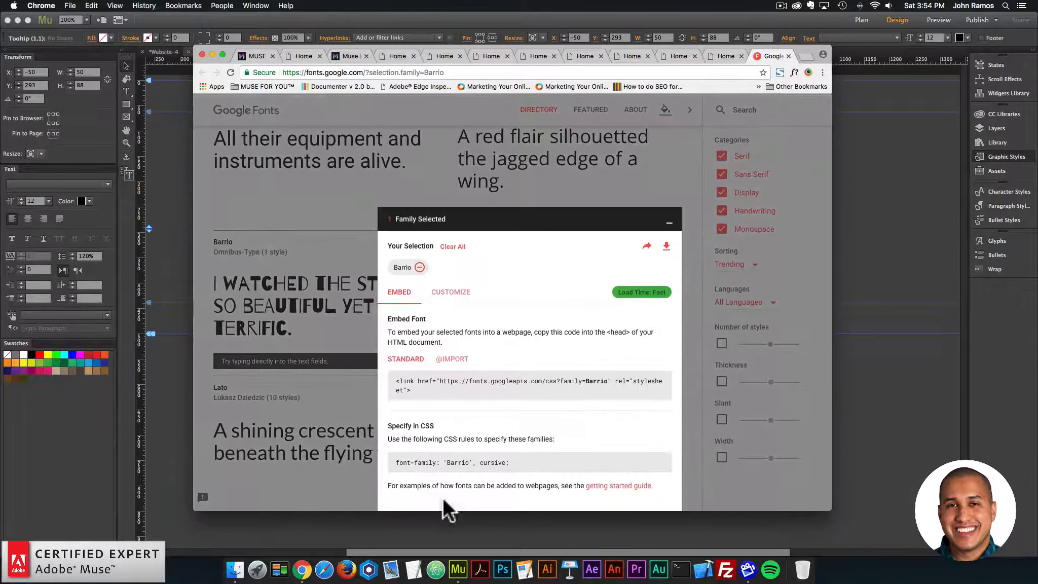
Step: Copy the font-family value 'Barrio', cursive from the Specify in CSS code, without the semicolon
scroll(461, 447, "down", 2)
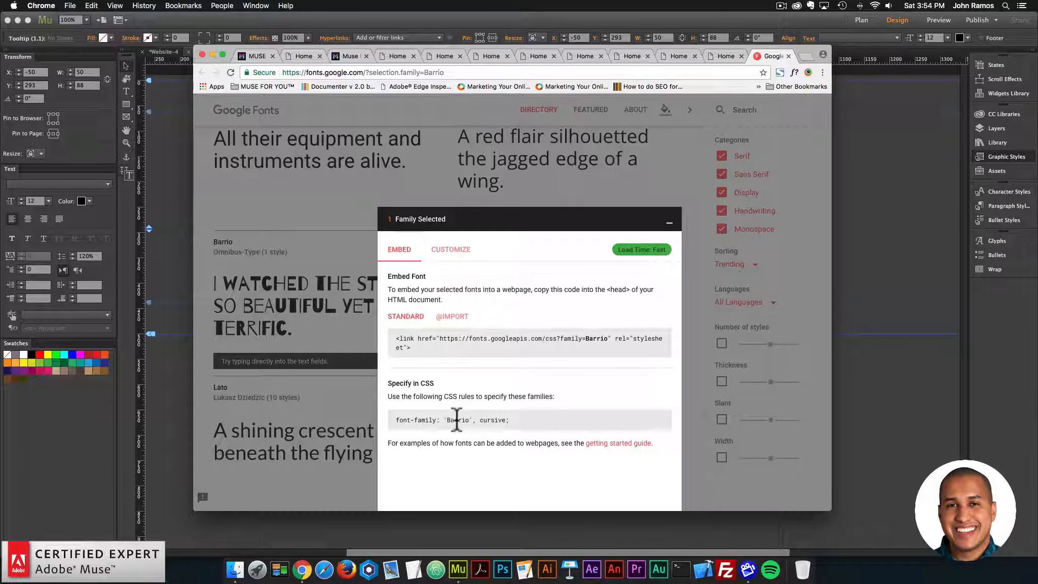
scroll(447, 422, "down", 1)
left_click_drag(443, 419, 450, 419)
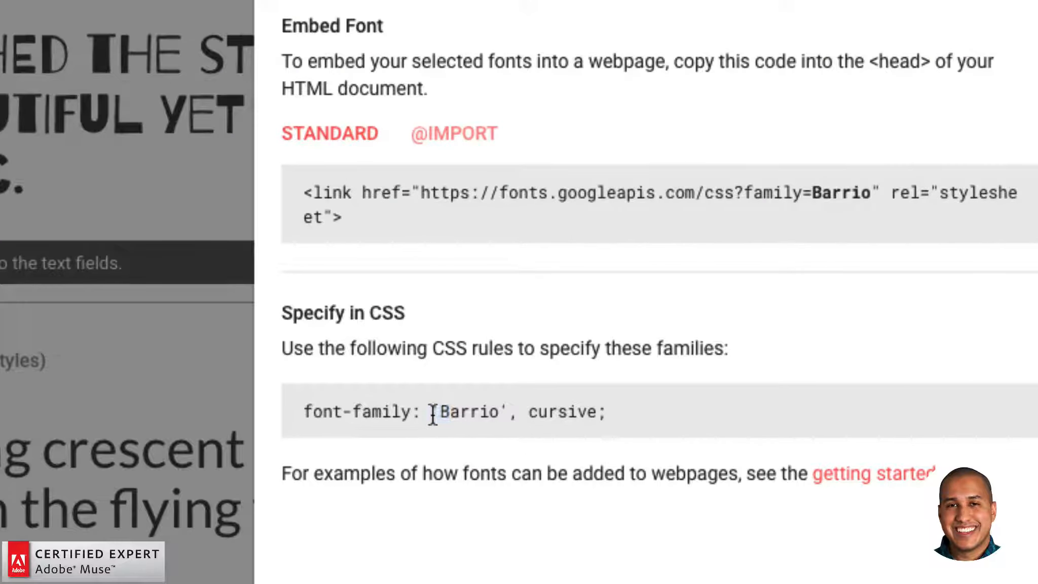
left_click_drag(430, 410, 596, 410)
key("super+c")
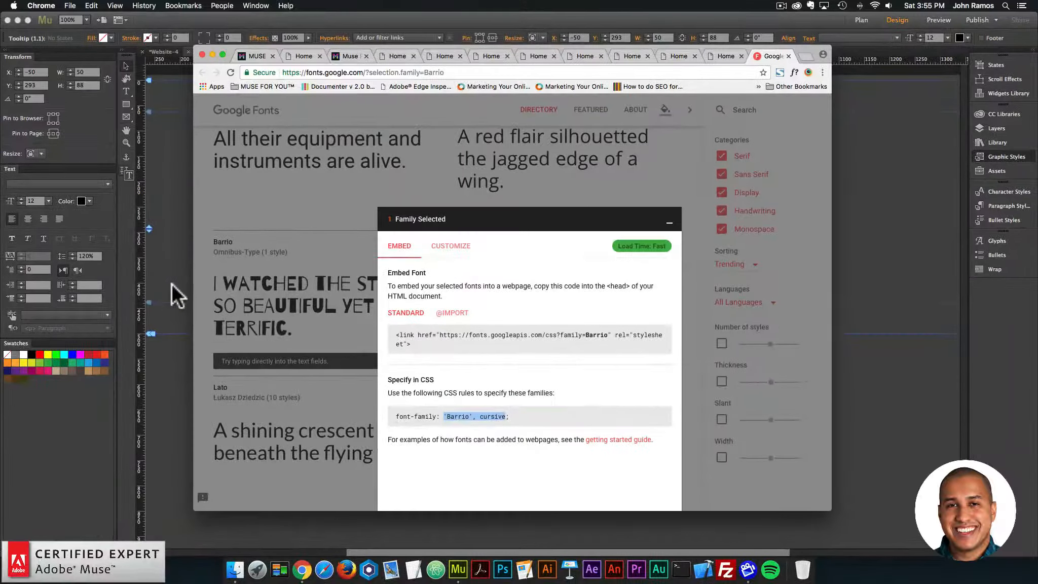
Step: Return to Adobe Muse and set the tooltip2 widget's Tooltip Font-Family to 'Barrio', cursive in its Theme section
left_click(171, 283)
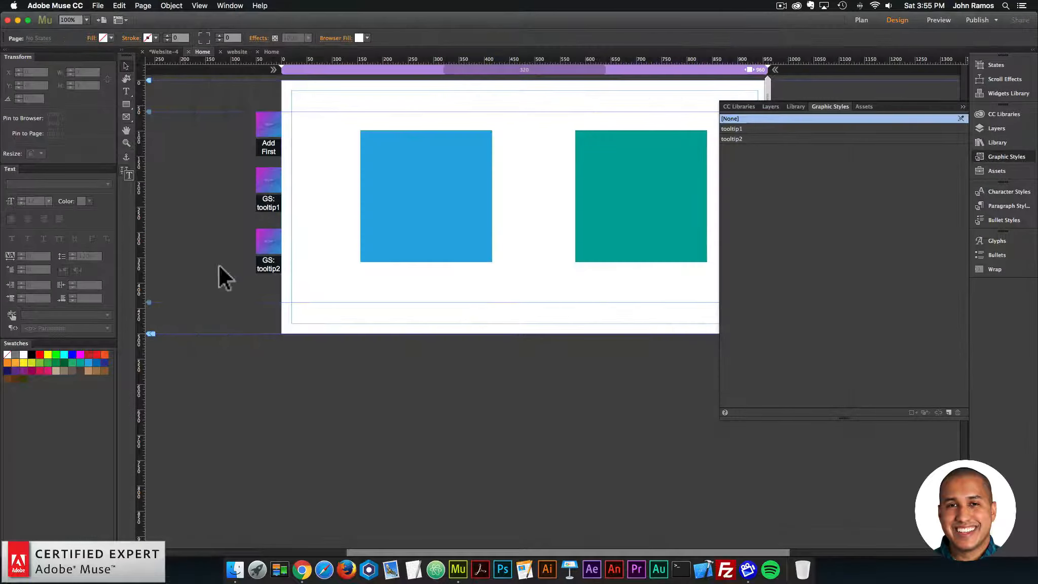
left_click(290, 227)
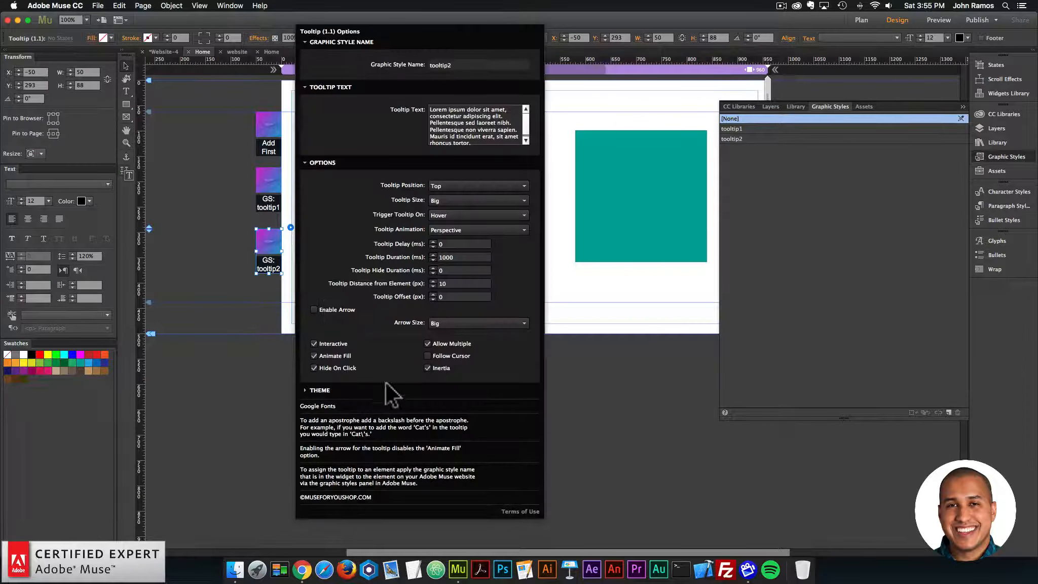
left_click(320, 390)
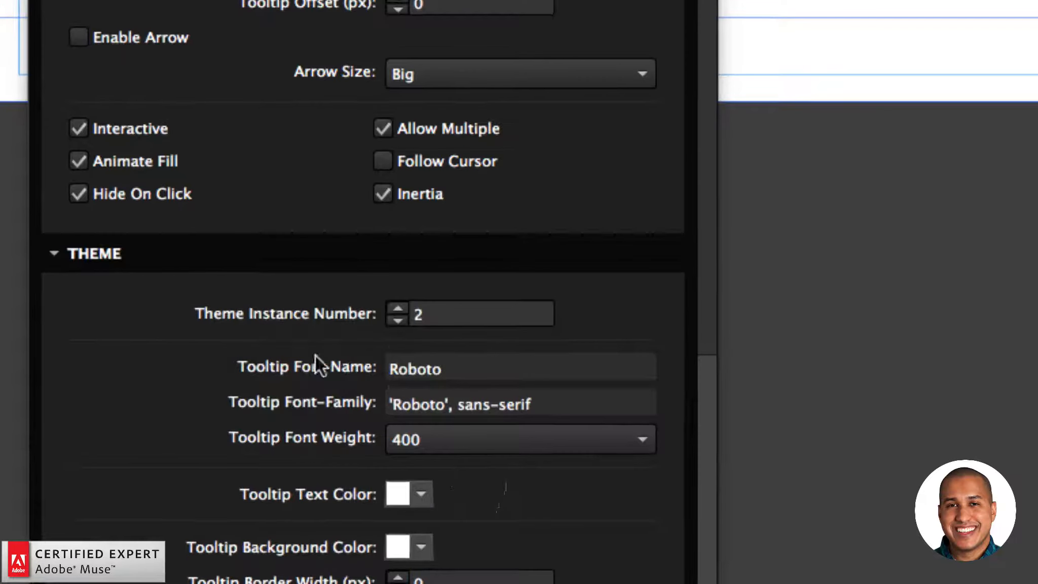
double_click(420, 378)
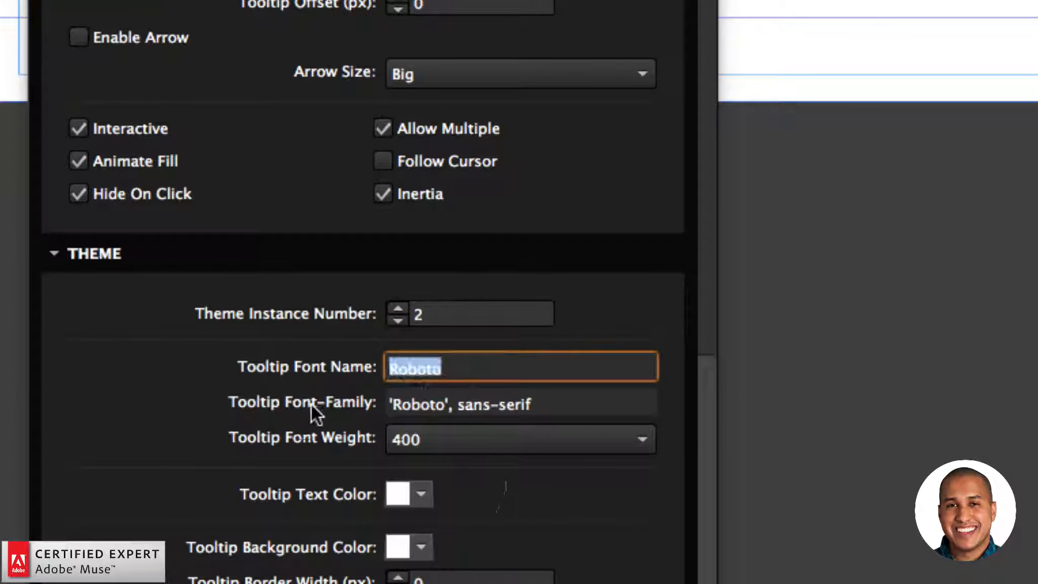
key("Tab")
key("super+a")
key("super+v")
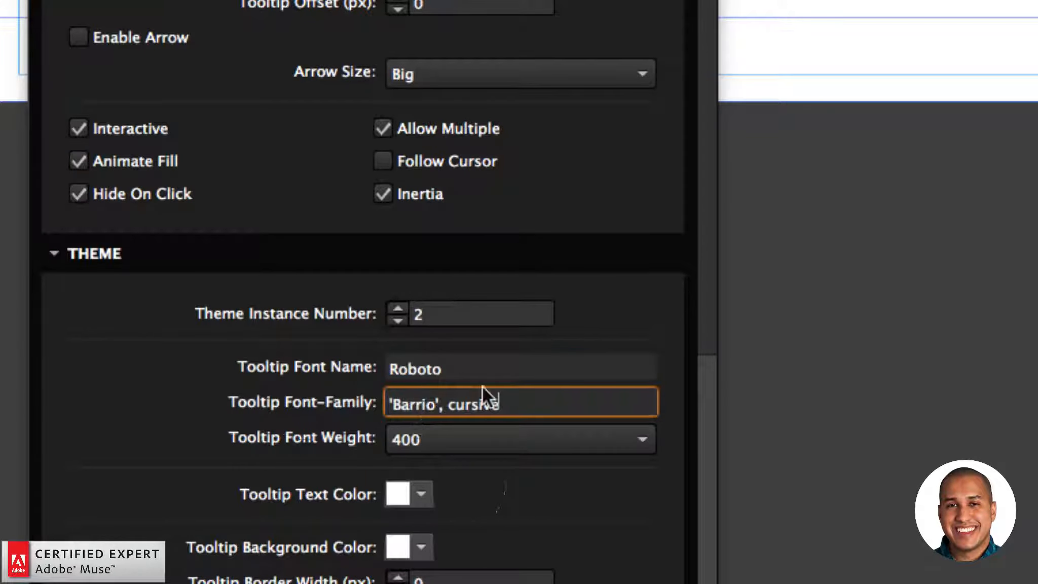
Step: Set the tooltip2 widget's Tooltip Font Name to Barrio and turn off Animate Fill
left_click(475, 366)
left_click_drag(475, 366, 354, 366)
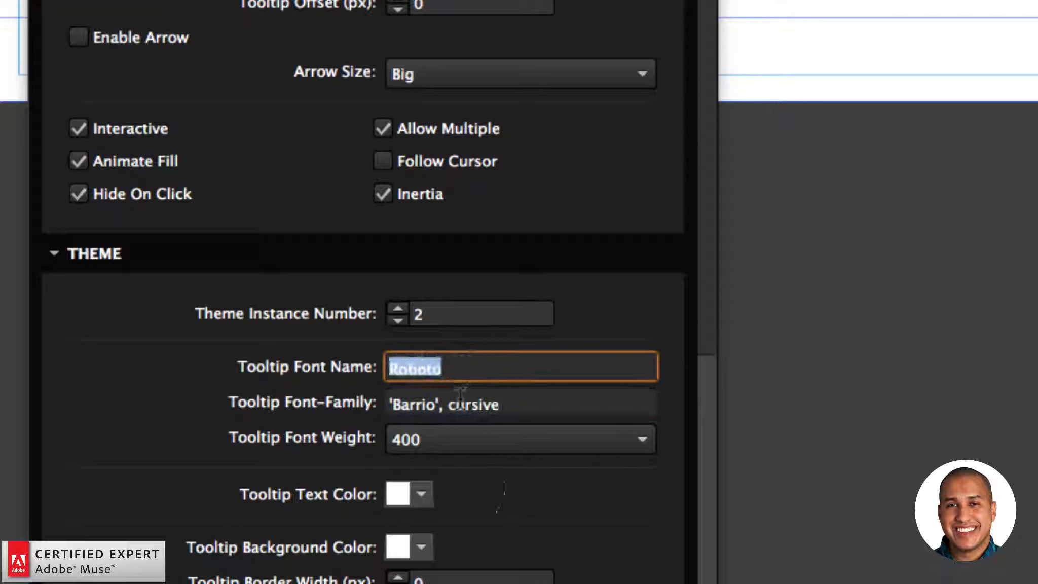
double_click(412, 405)
left_click(451, 370)
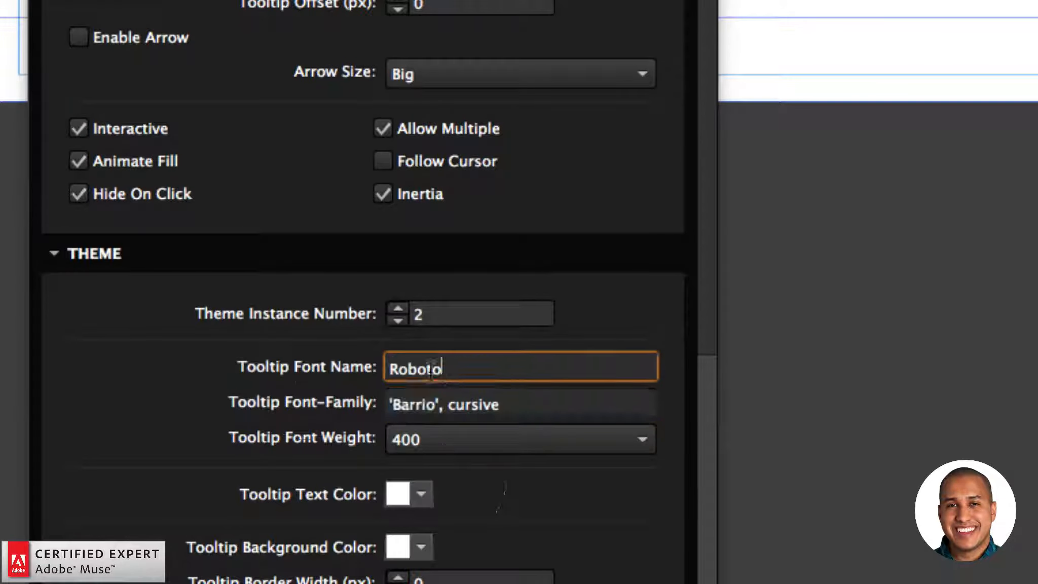
left_click_drag(451, 370, 330, 366)
key("BackSpace")
type("Barrio")
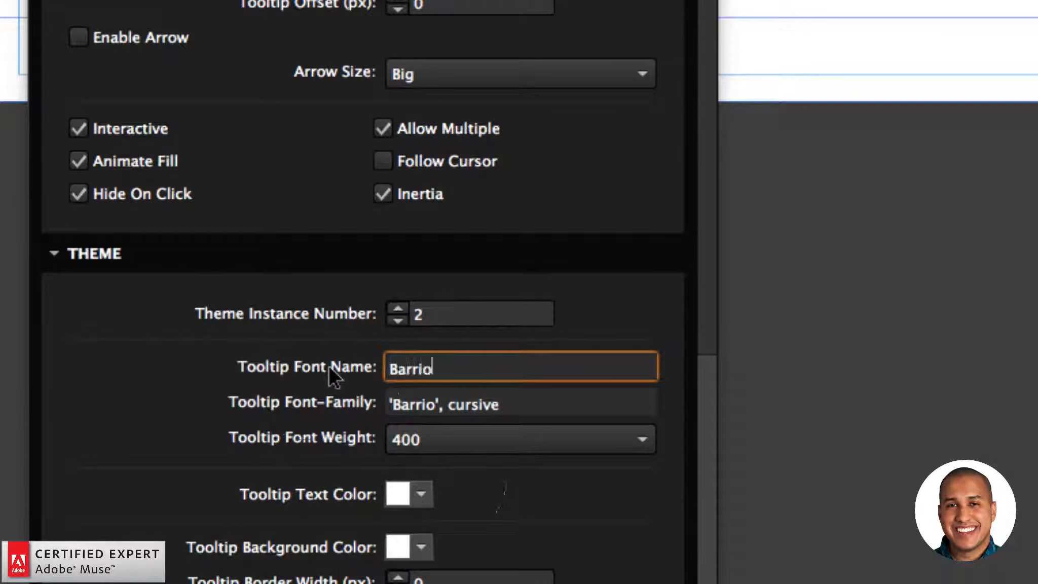
key("Return")
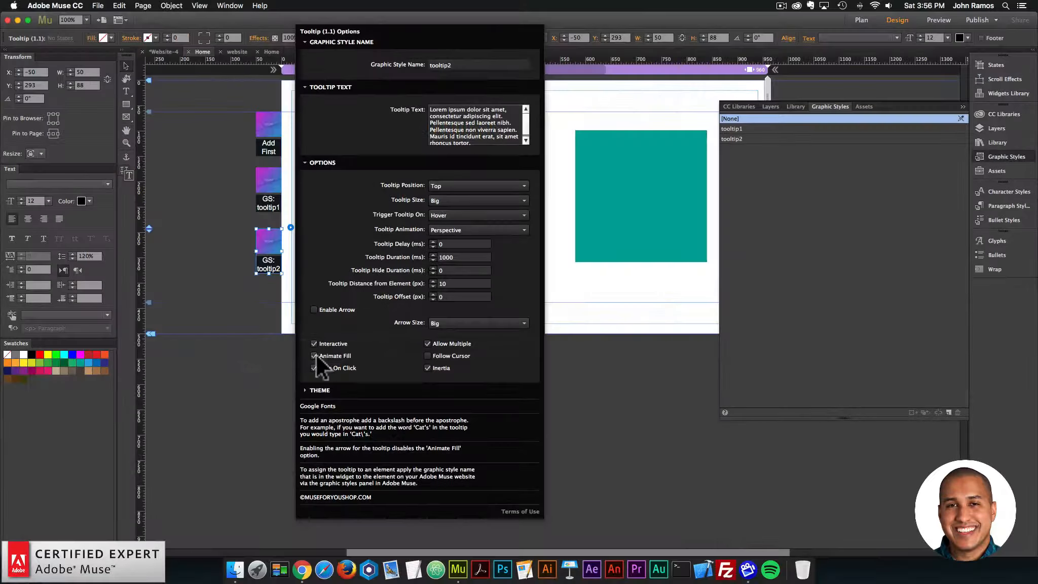
left_click(313, 355)
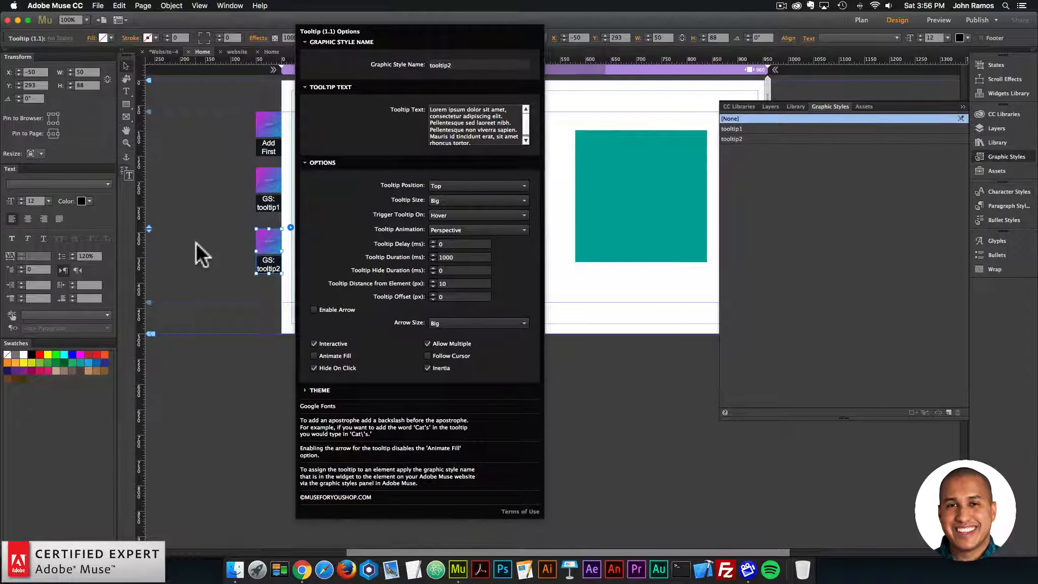
Step: Enable the arrow in the tooltip2 widget's options and close the options
left_click(195, 243)
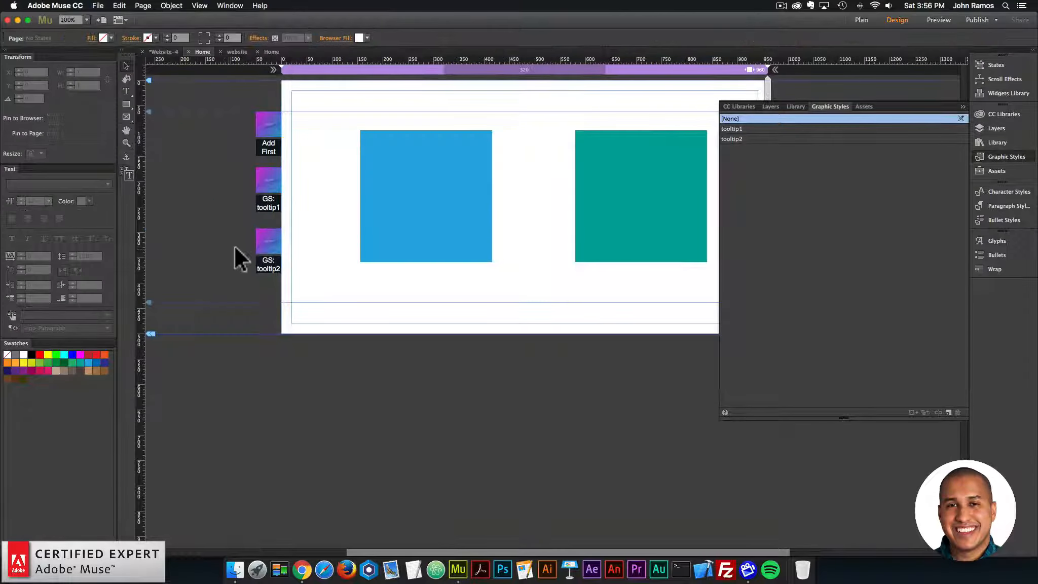
left_click(270, 244)
left_click(290, 227)
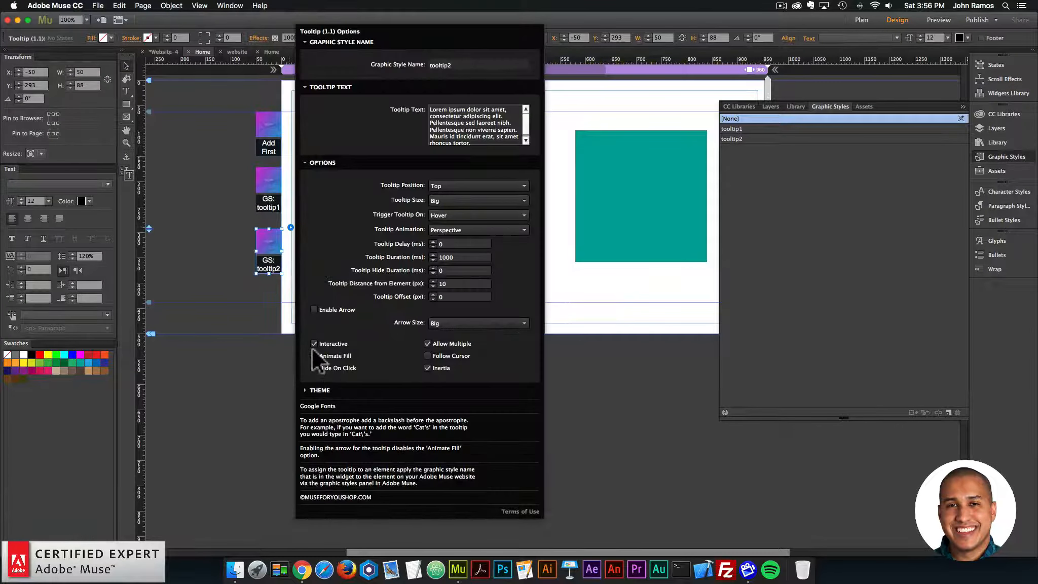
left_click(314, 309)
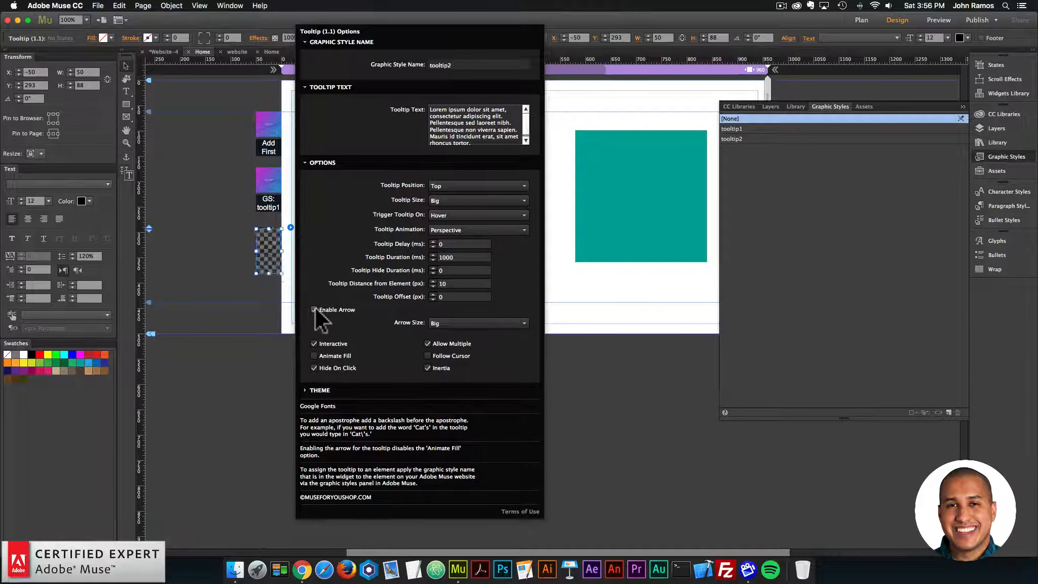
left_click(202, 226)
Step: Preview the page in the browser and check the tooltips on the blue and teal squares
left_click(99, 6)
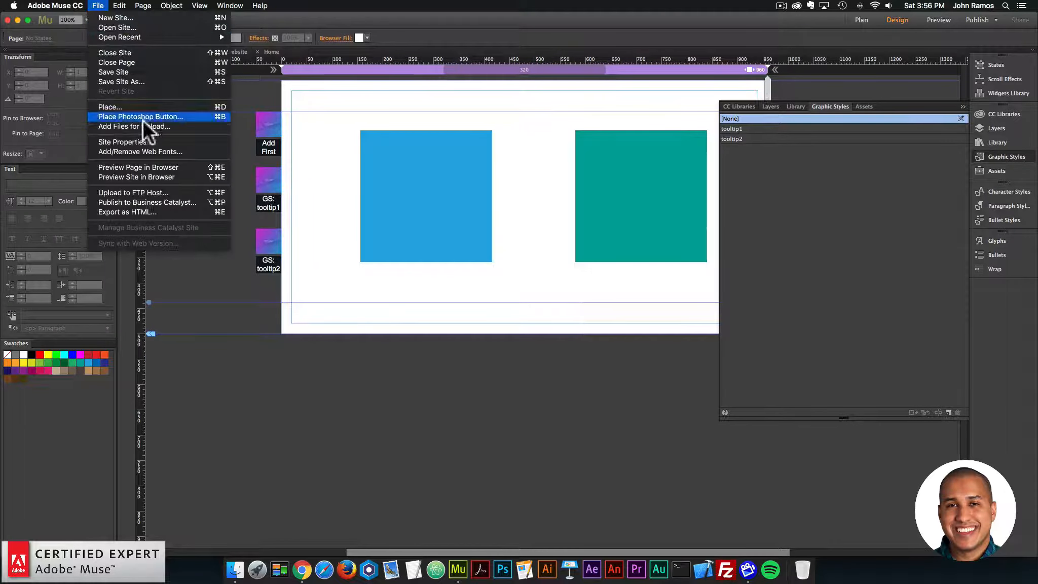
left_click(146, 164)
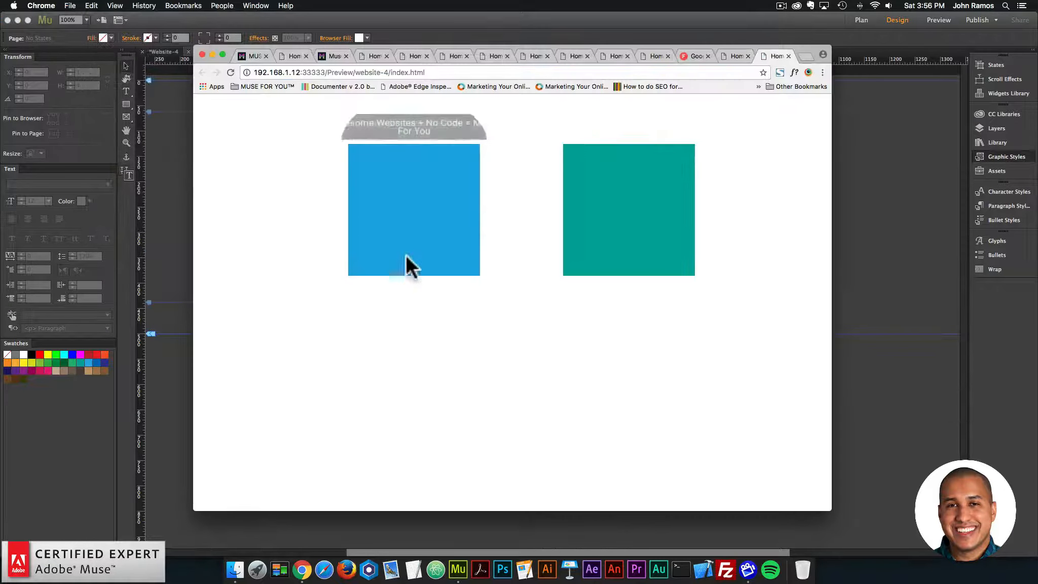
mouse_move(643, 224)
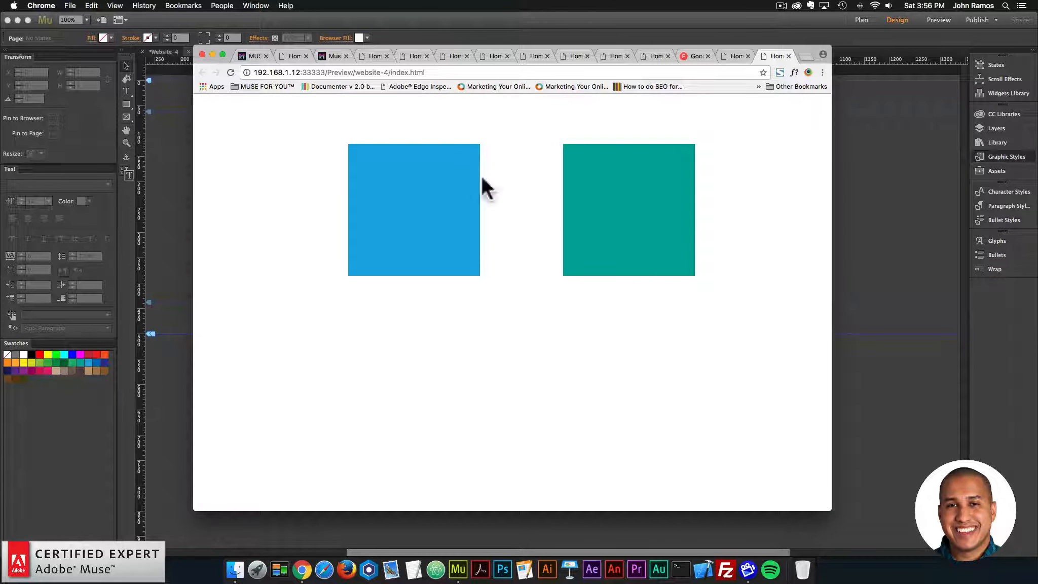
Step: Return to Adobe Muse and set the tooltip2 widget's Tooltip Background Color to orange FBB03B in its Theme section
left_click(185, 164)
left_click(276, 234)
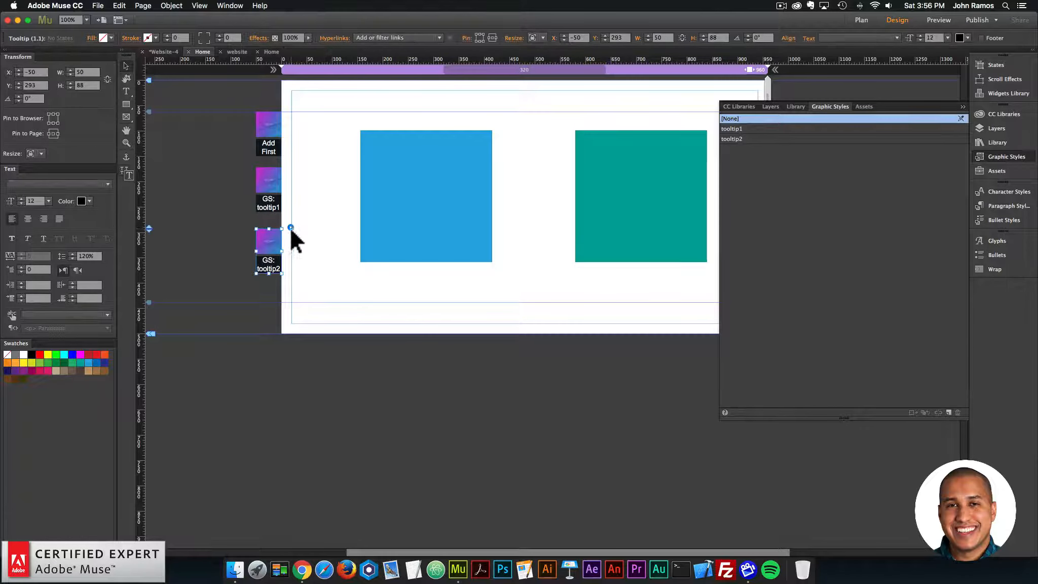
left_click(291, 227)
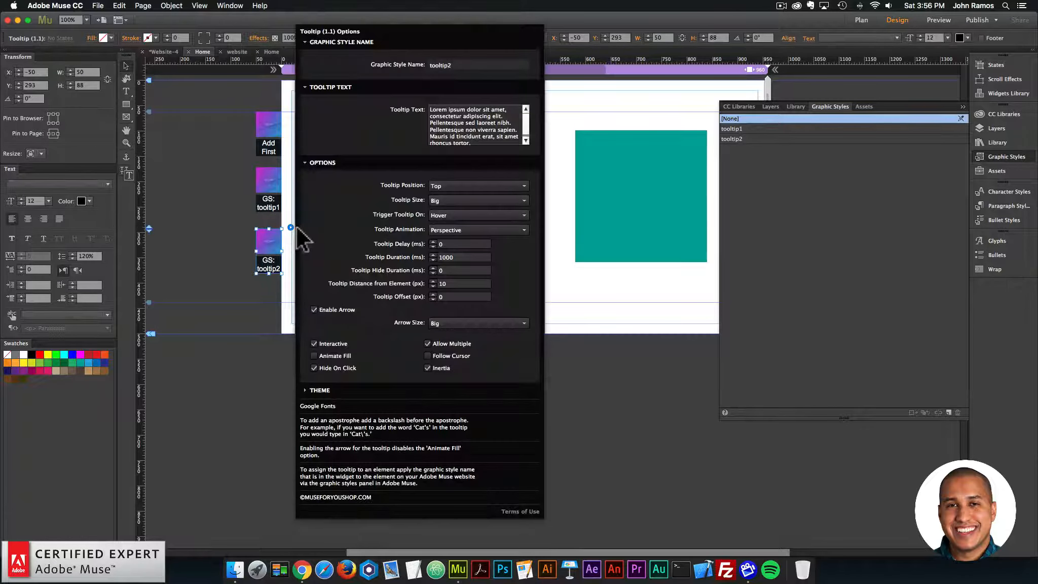
left_click(321, 389)
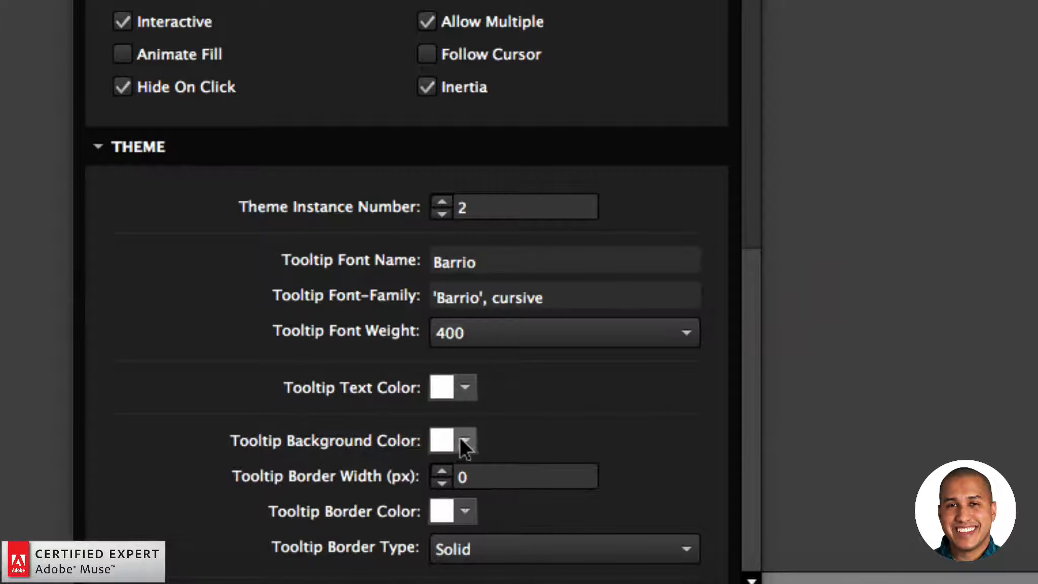
left_click(441, 500)
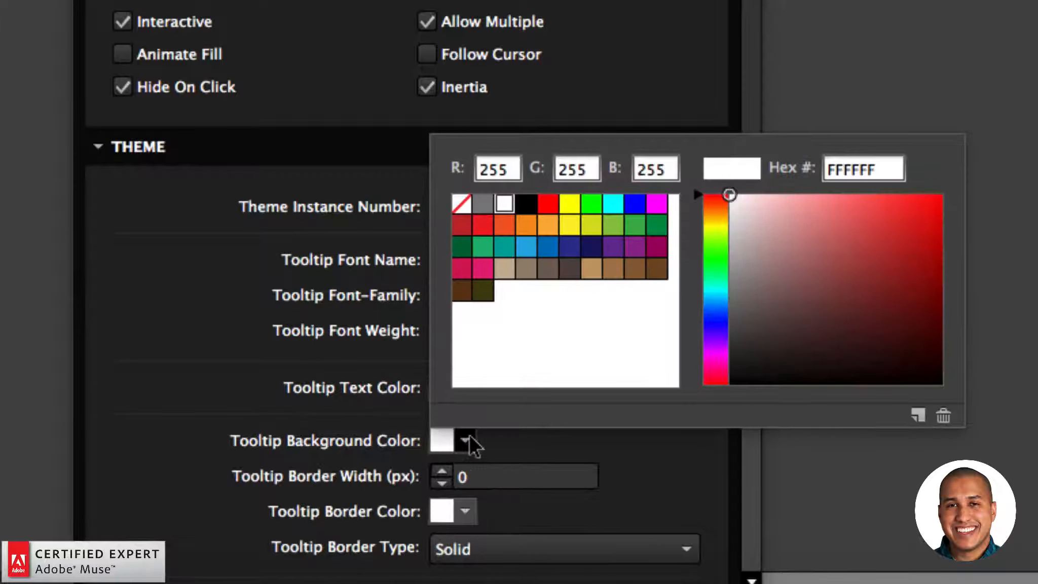
left_click(507, 247)
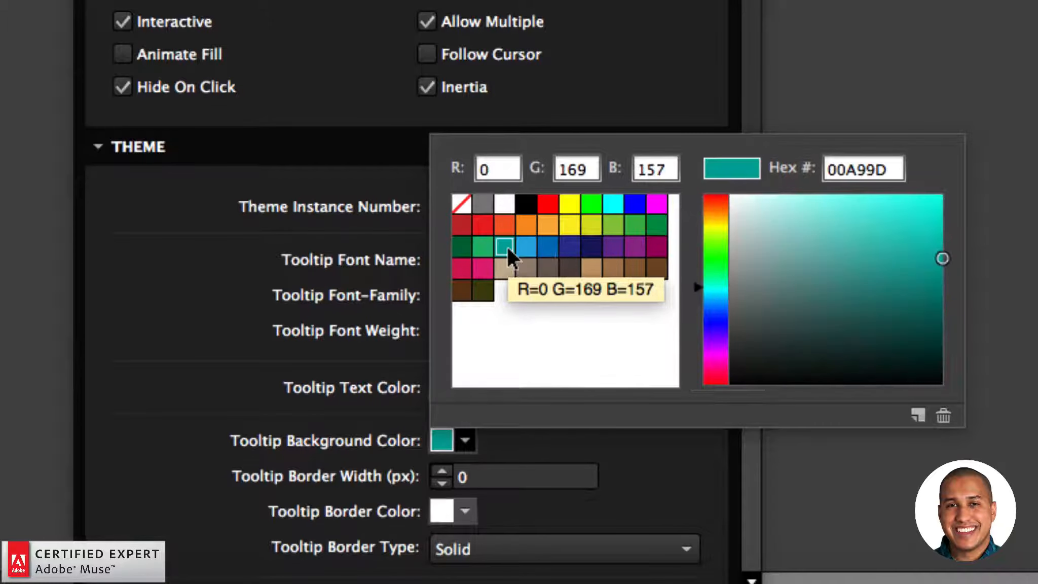
left_click(548, 223)
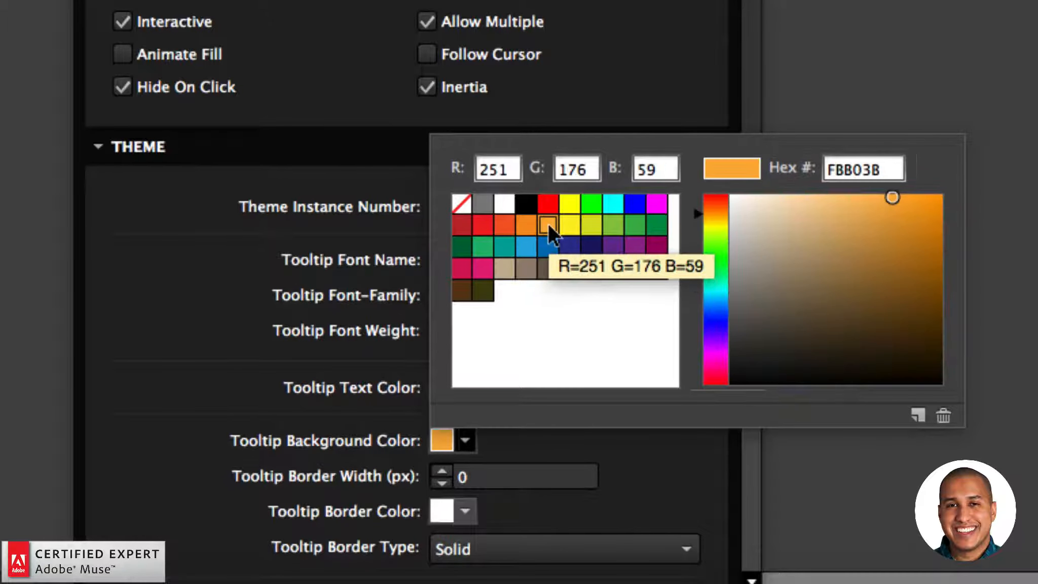
left_click(367, 345)
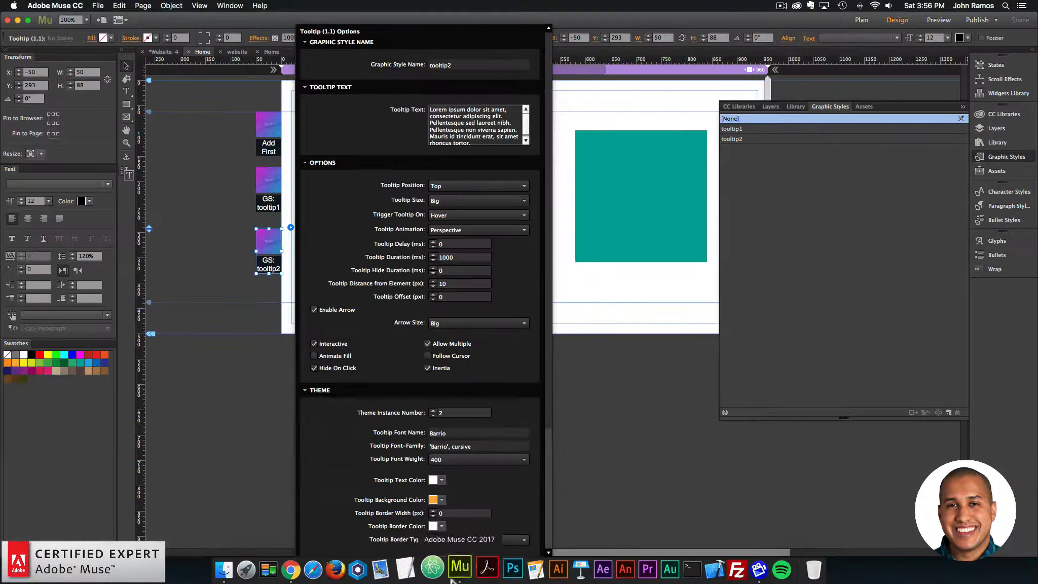
Step: Set the tooltip2 widget's Arrow Color to the same orange, FBB03B, and close its options
scroll(624, 506, "down", 5)
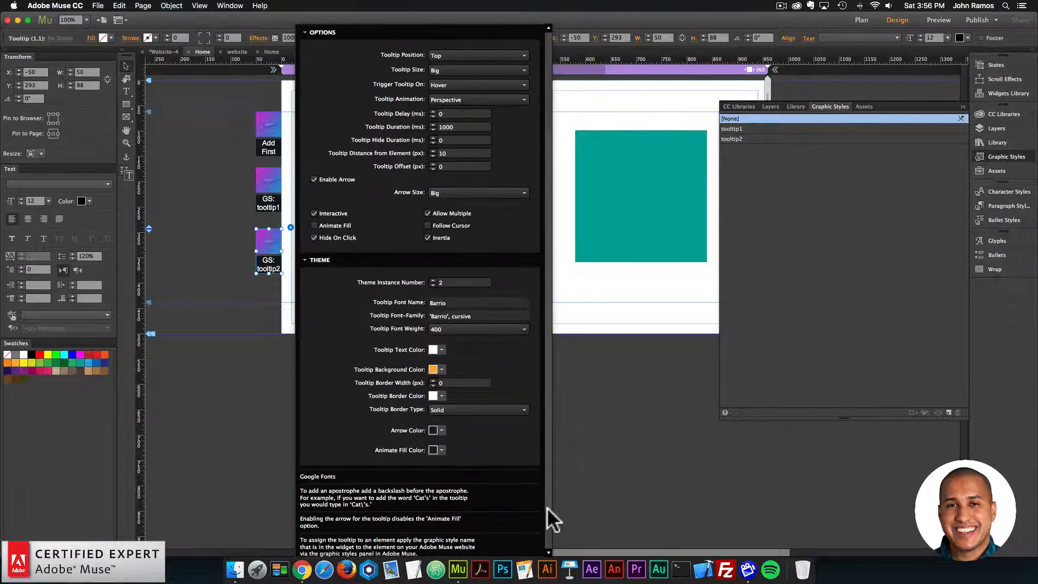
scroll(546, 510, "down", 1)
left_click(442, 424)
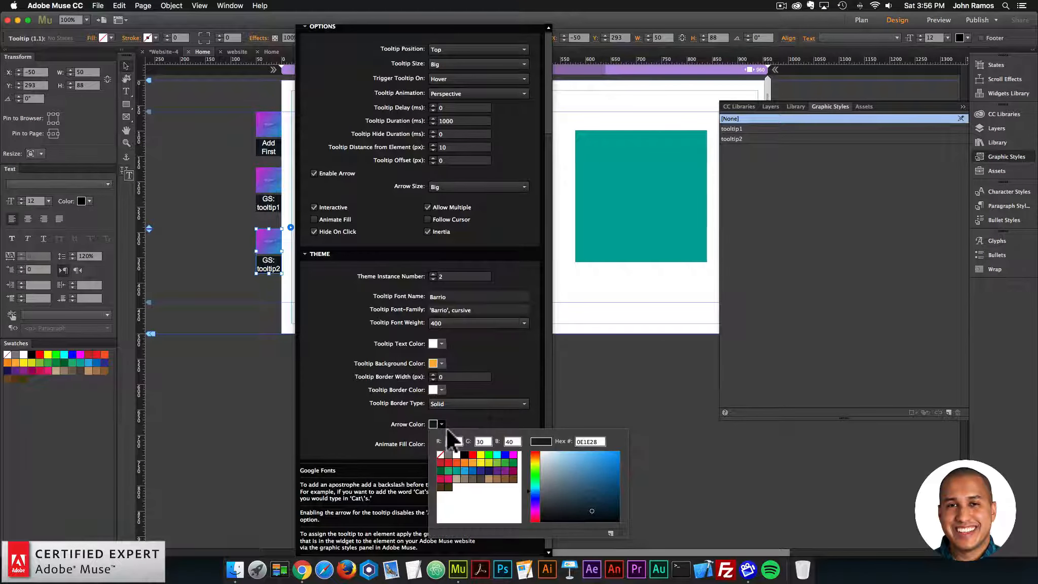
left_click(472, 459)
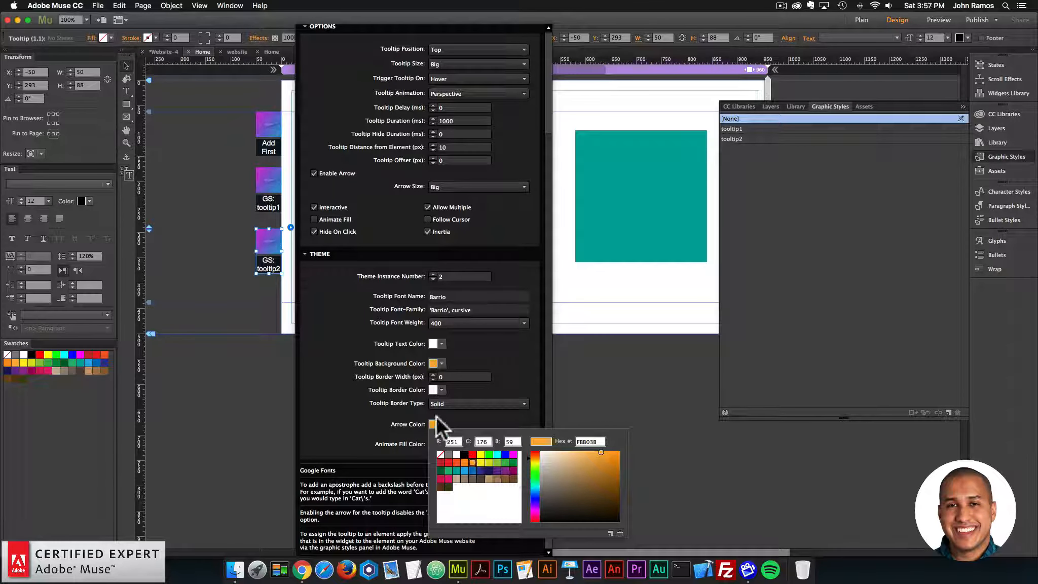
left_click(220, 287)
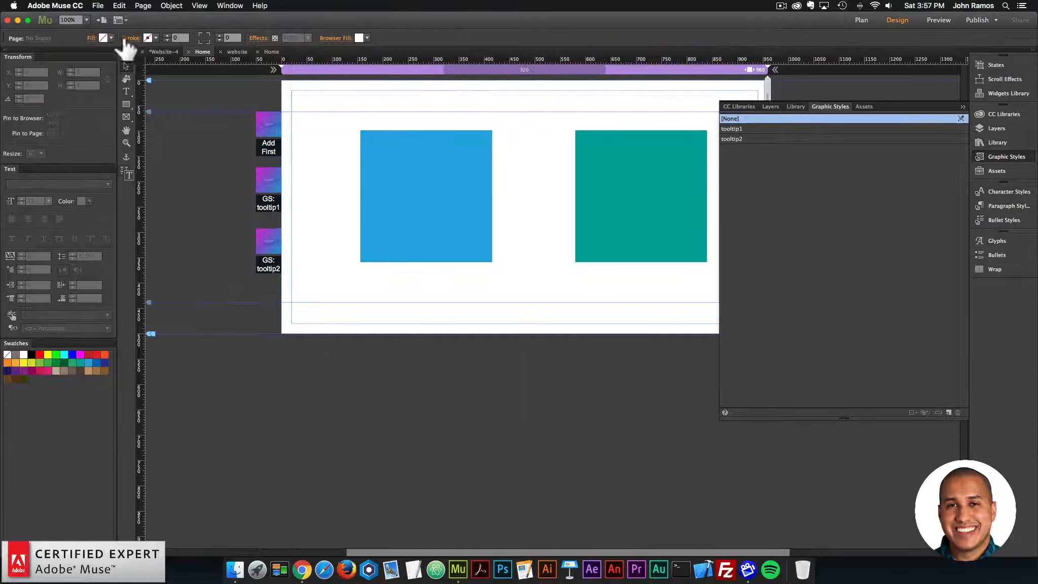
Step: Preview the page in the browser and examine the teal square's tooltip text, colors and arrow against the blue square's tooltip
left_click(99, 6)
left_click(140, 168)
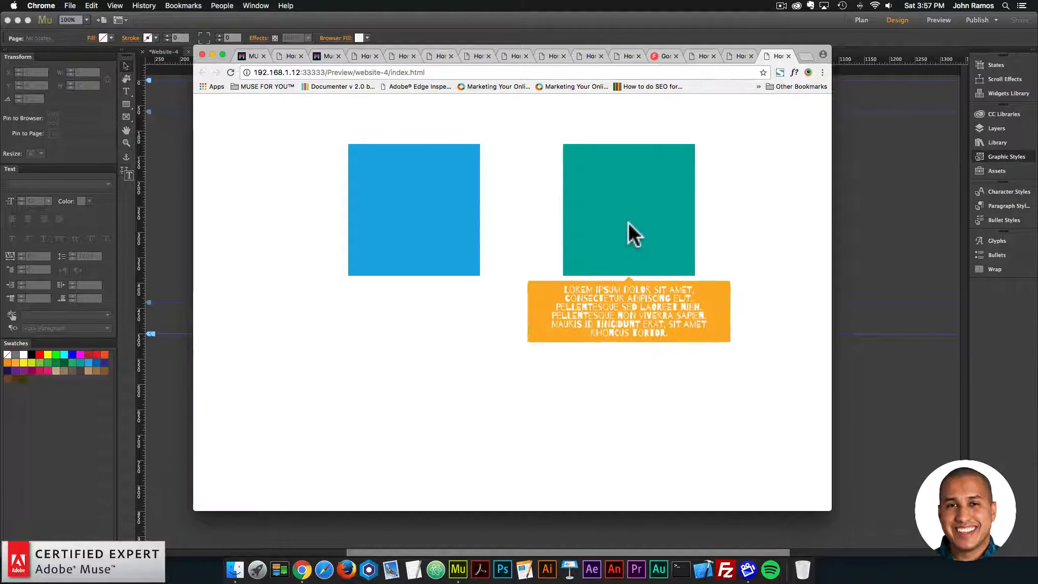
mouse_move(611, 190)
left_click_drag(560, 289, 686, 335)
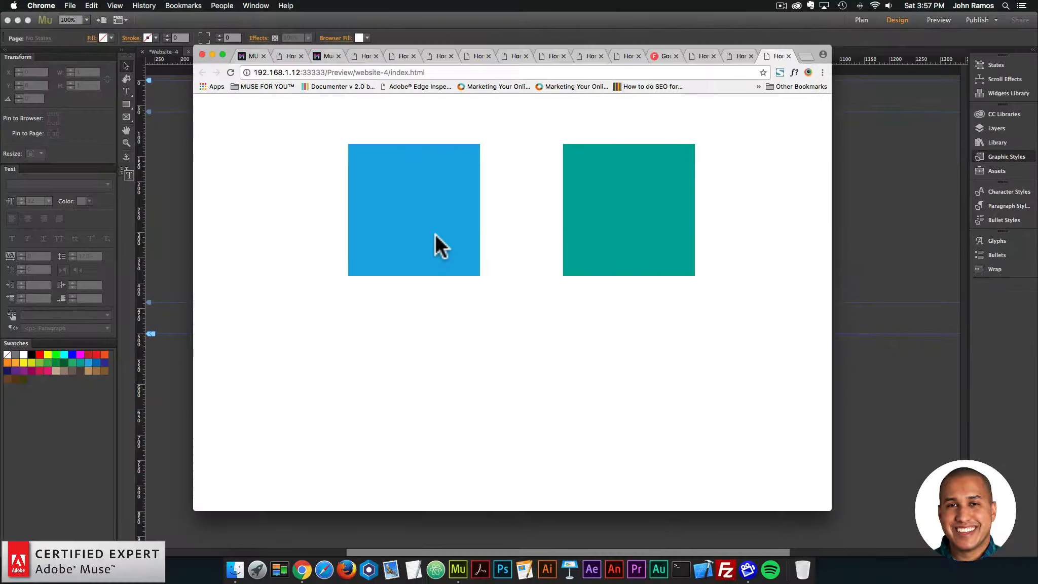
mouse_move(37, 70)
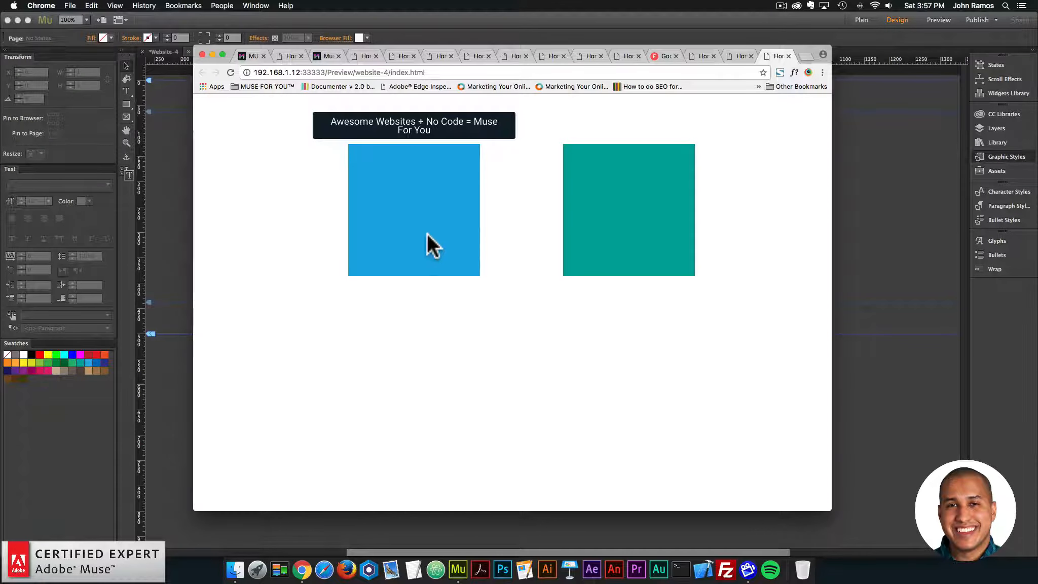
mouse_move(612, 195)
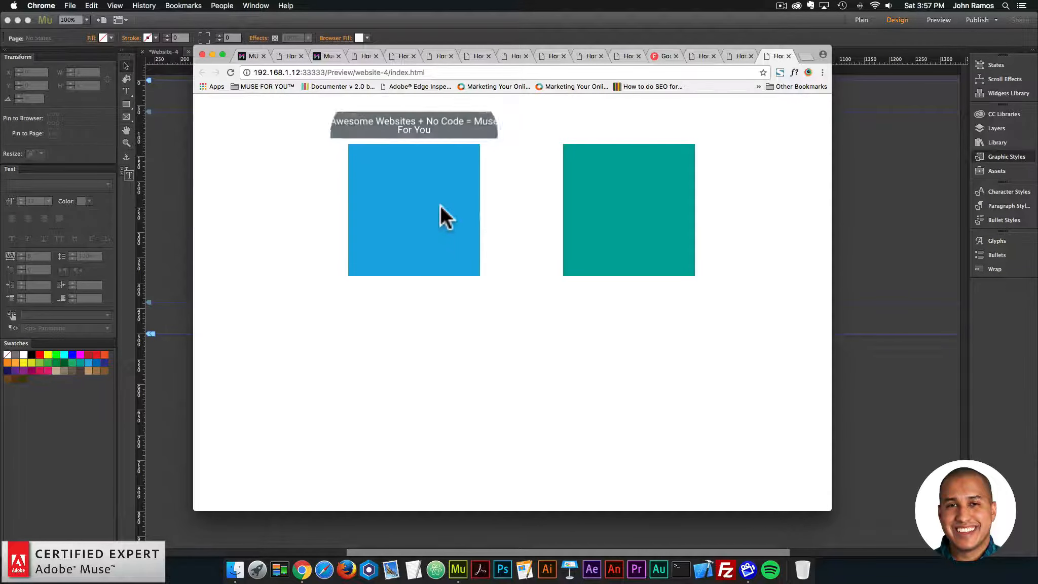
mouse_move(696, 211)
Step: Return to Adobe Muse and review the tooltip2 widget's Theme settings
left_click(178, 204)
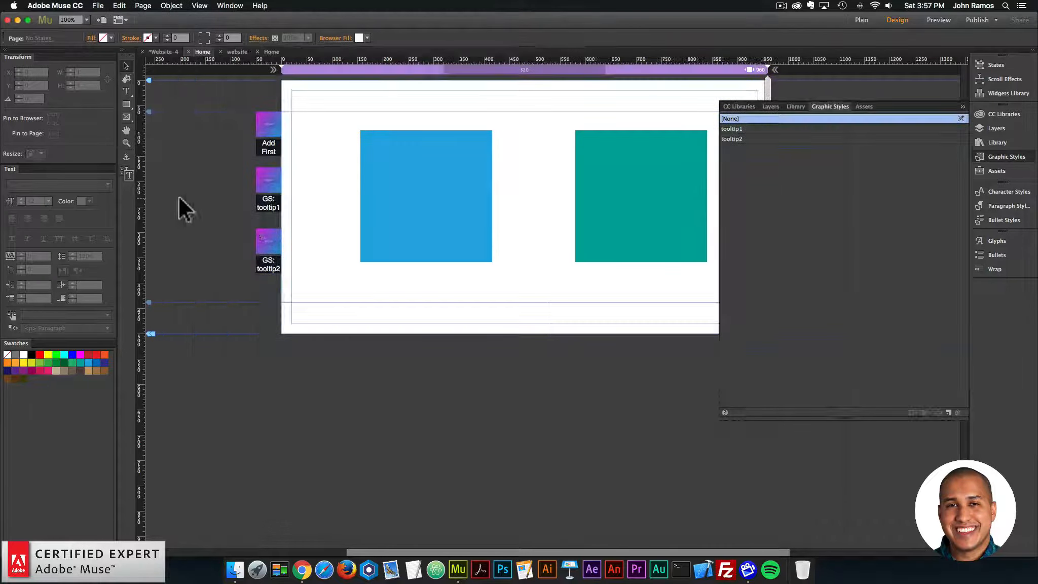
left_click(269, 248)
left_click(291, 227)
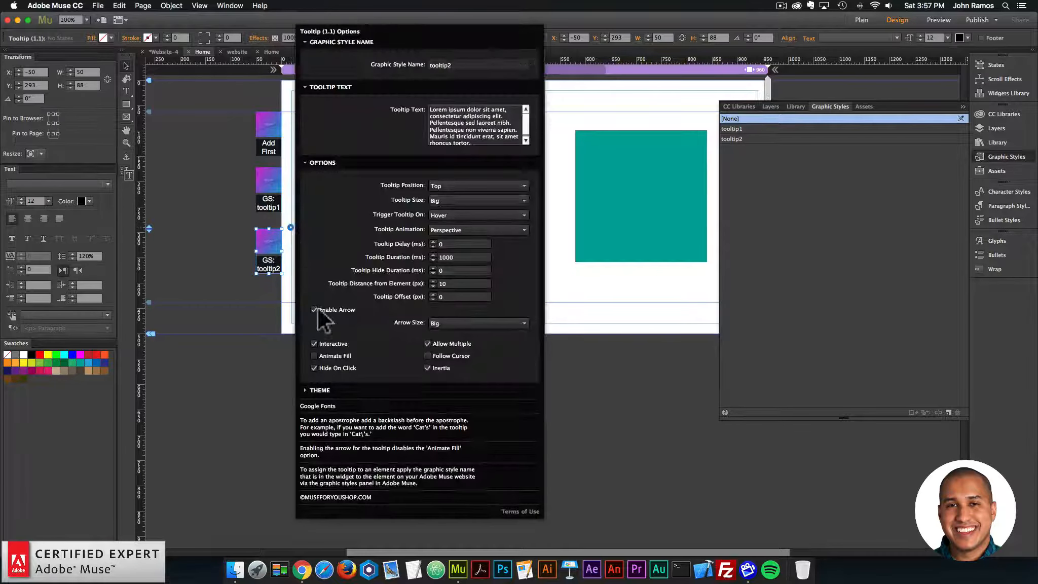
left_click(319, 390)
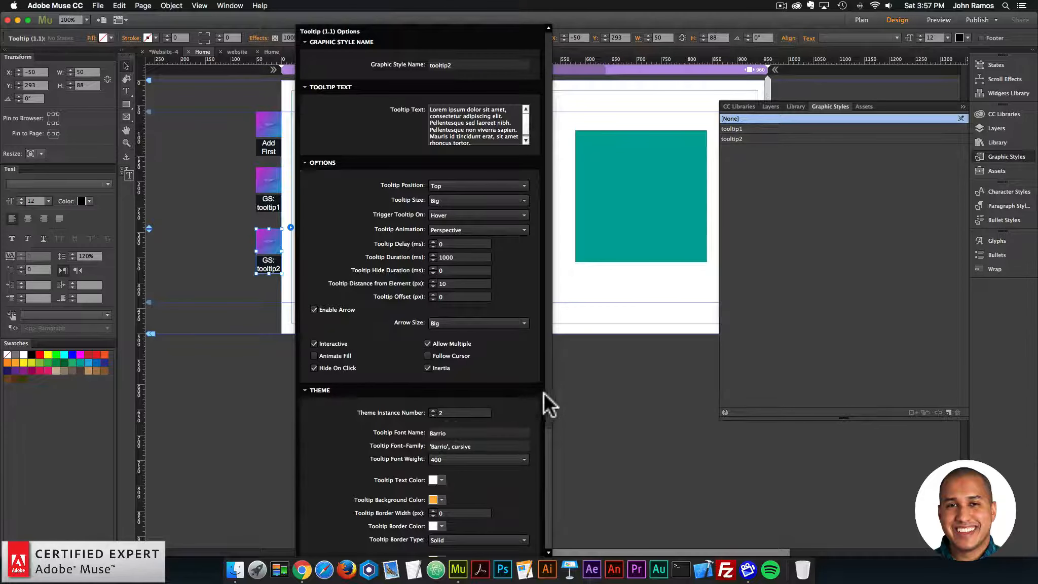
scroll(543, 392, "down", 5)
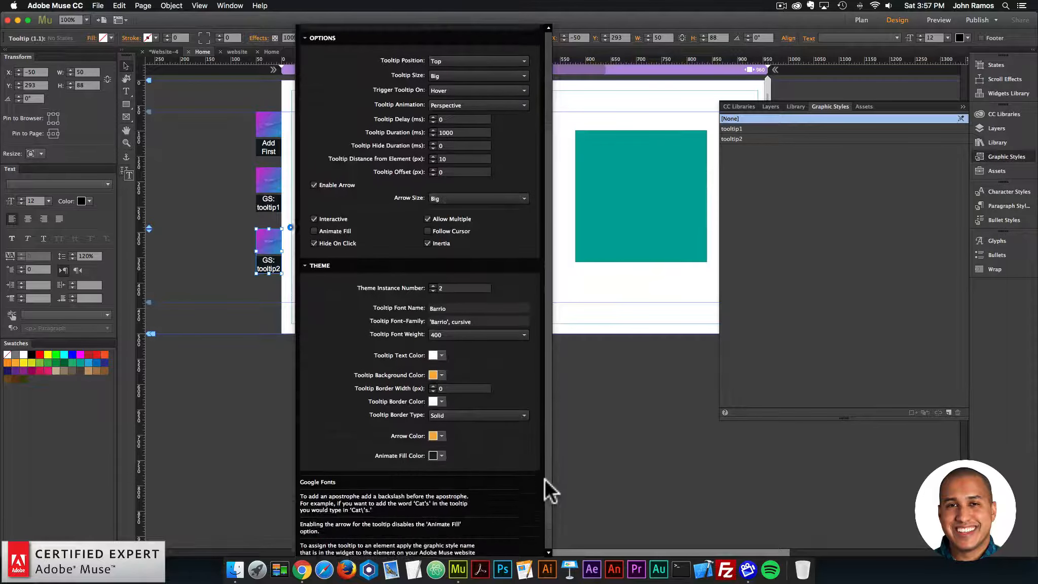
scroll(544, 479, "down", 1)
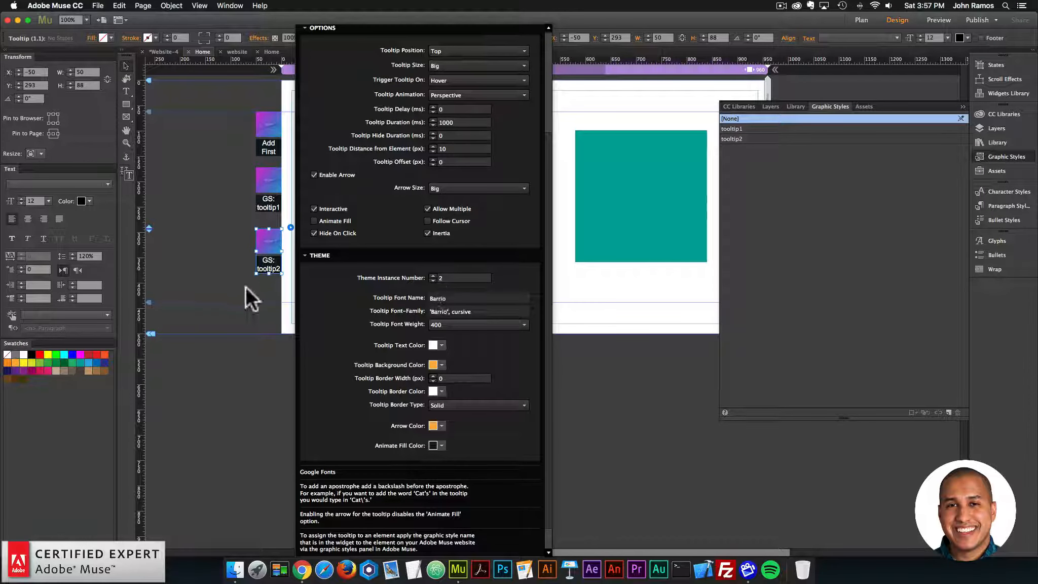
left_click(262, 313)
Step: Duplicate the teal square to X 350, Y 461, centered below the two squares, and fill the copy with orange FBB03B
key("super+minus")
left_click(648, 188)
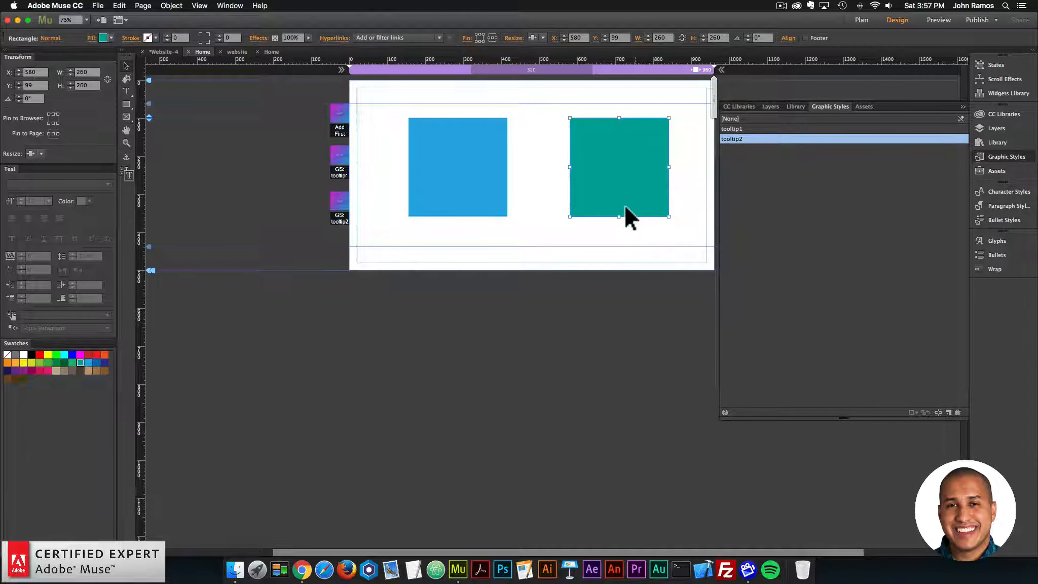
left_click_drag(623, 205, 537, 266)
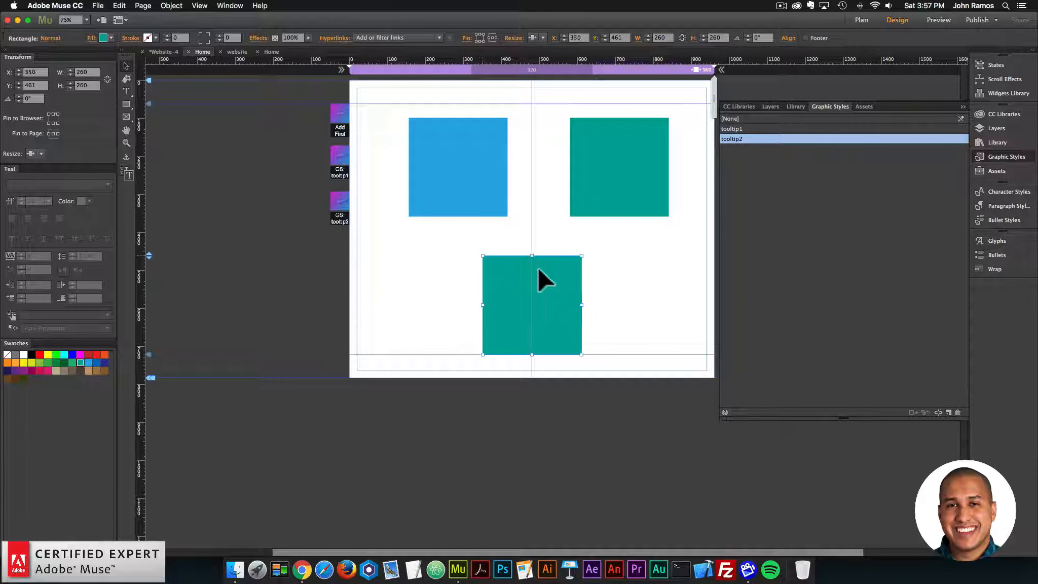
left_click(104, 38)
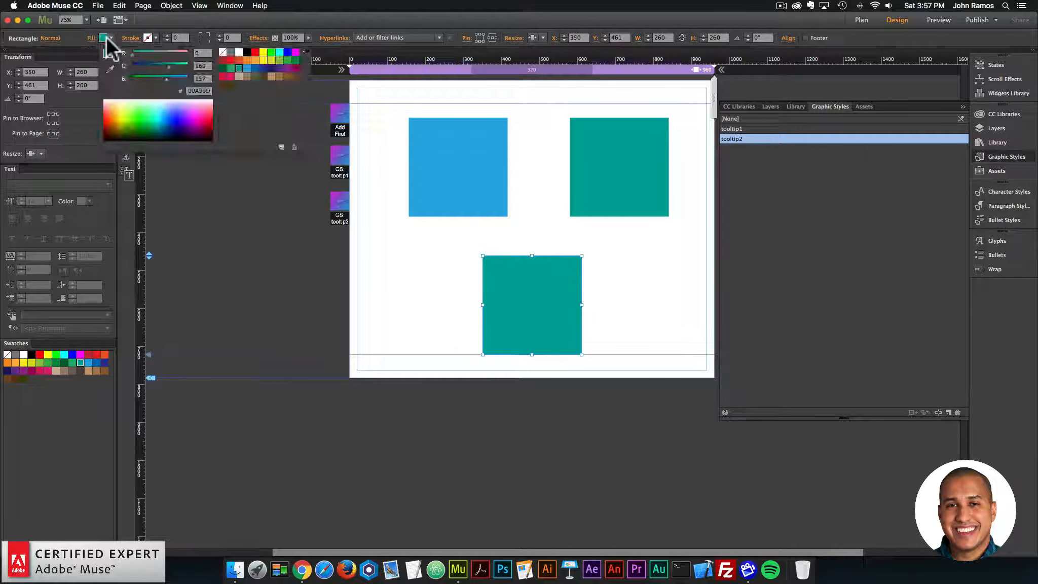
left_click(254, 60)
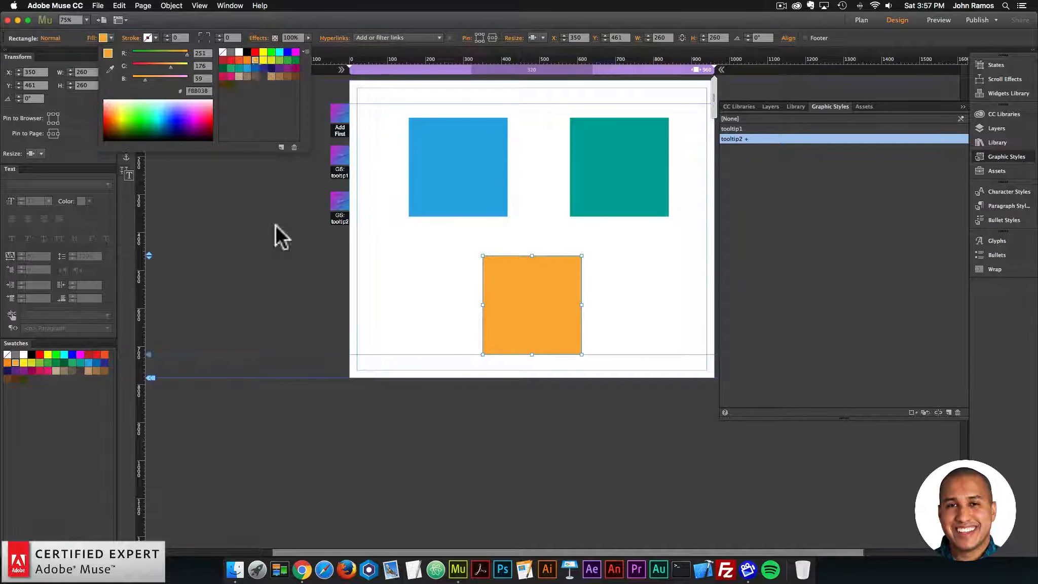
Step: Duplicate the tooltip2 widget directly below the original and set the copy's Graphic Style Name to tooltip3
left_click(340, 209)
left_click_drag(341, 208, 334, 243)
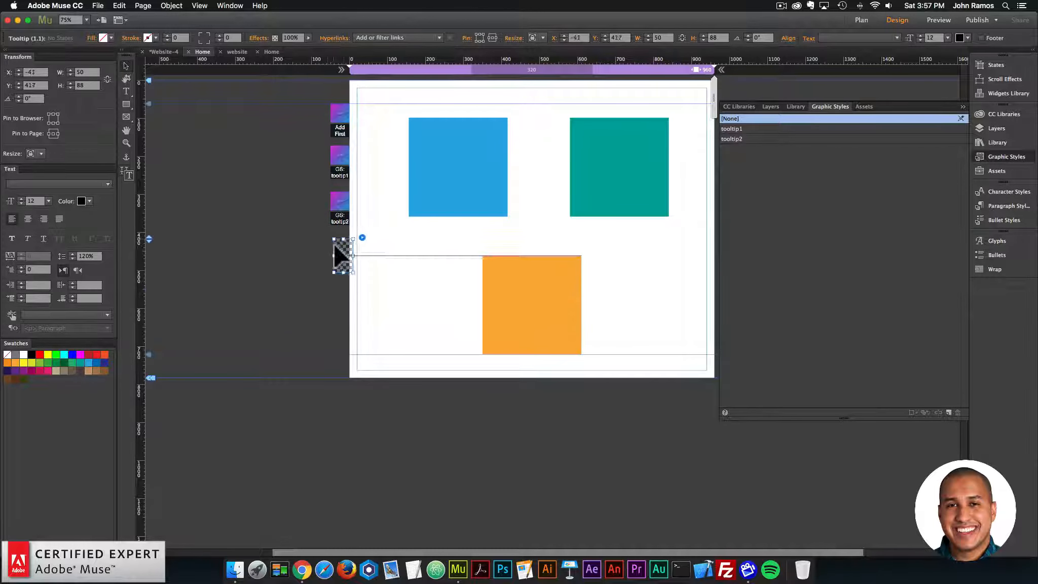
left_click(358, 236)
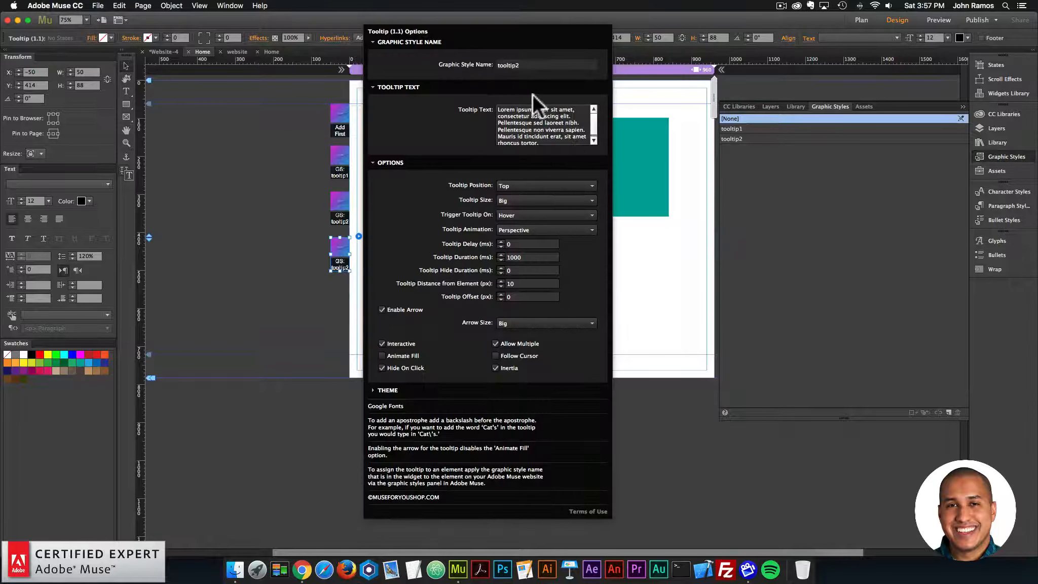
key("BackSpace")
type("3")
key("Return")
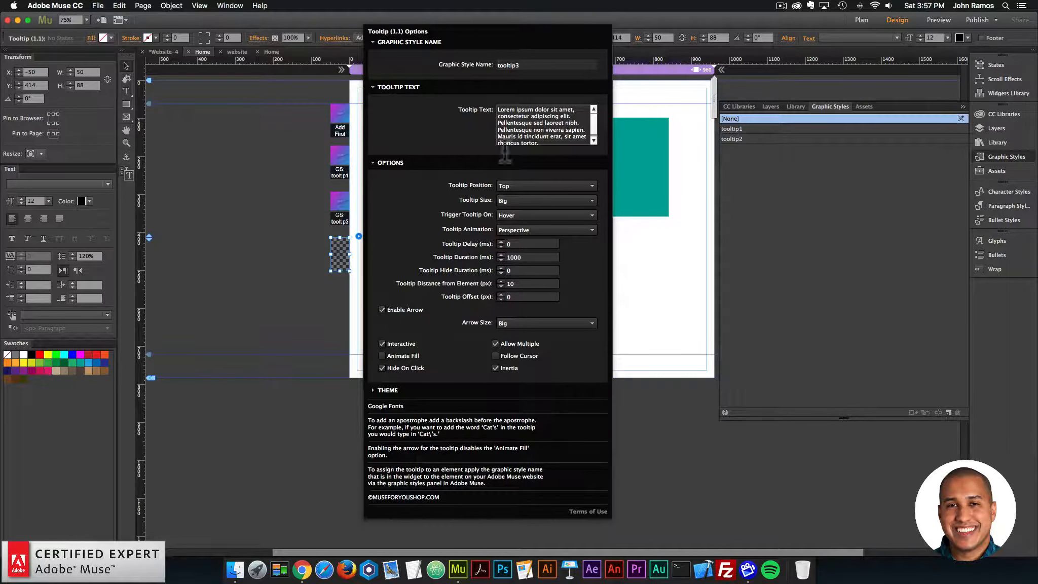
Step: Set the tooltip3 widget's Tooltip Position to Bottom, Trigger Tooltip On to Click and Tooltip Animation to Scale
left_click(506, 186)
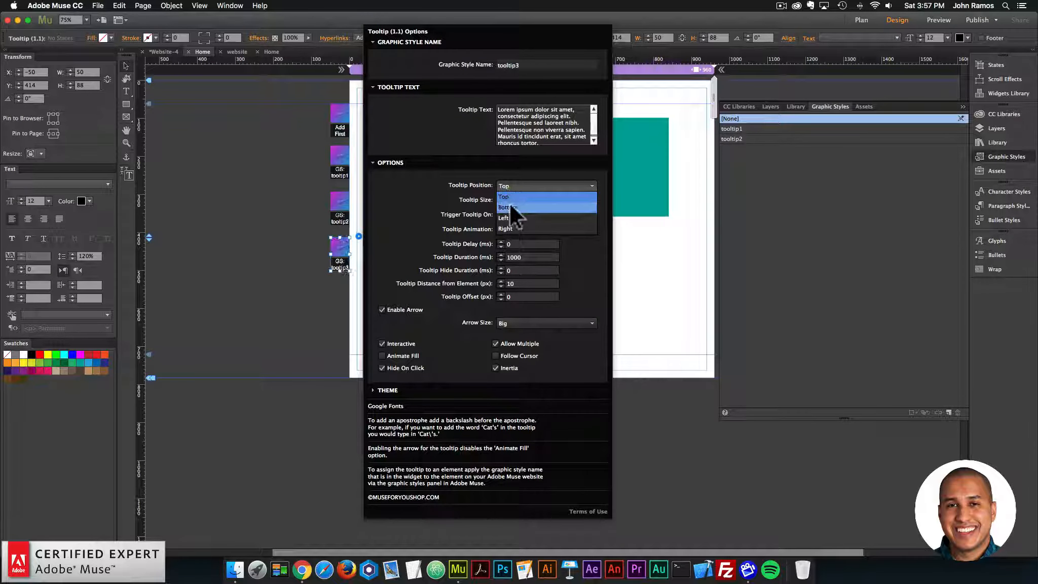
left_click(509, 205)
left_click(509, 214)
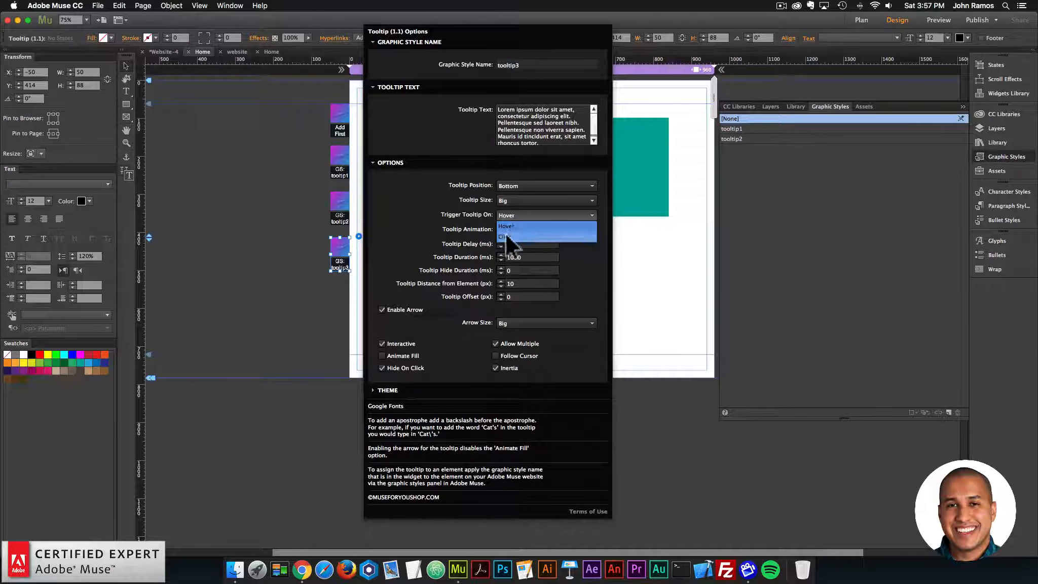
left_click(505, 234)
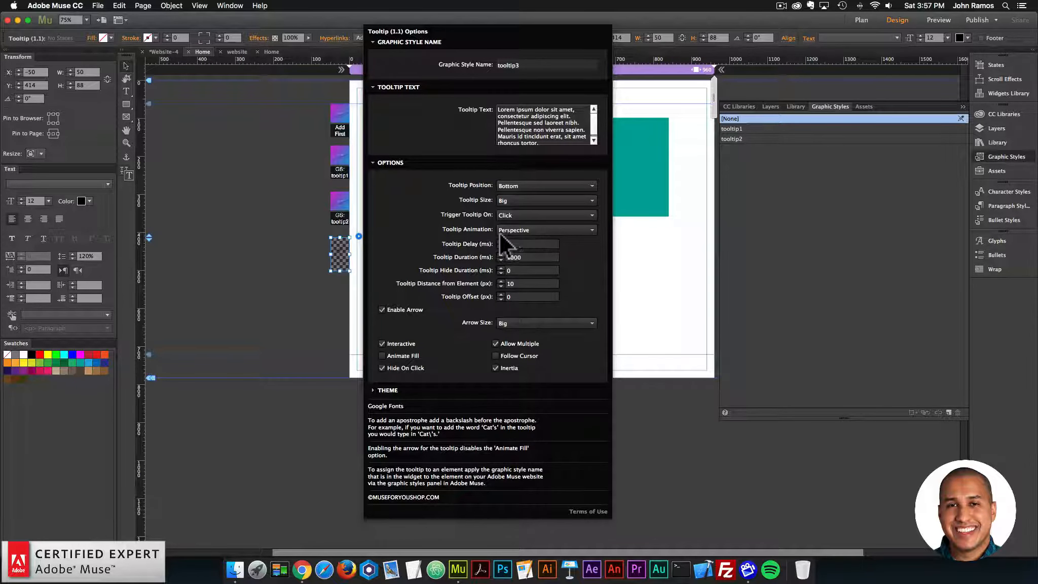
left_click(533, 229)
left_click(521, 283)
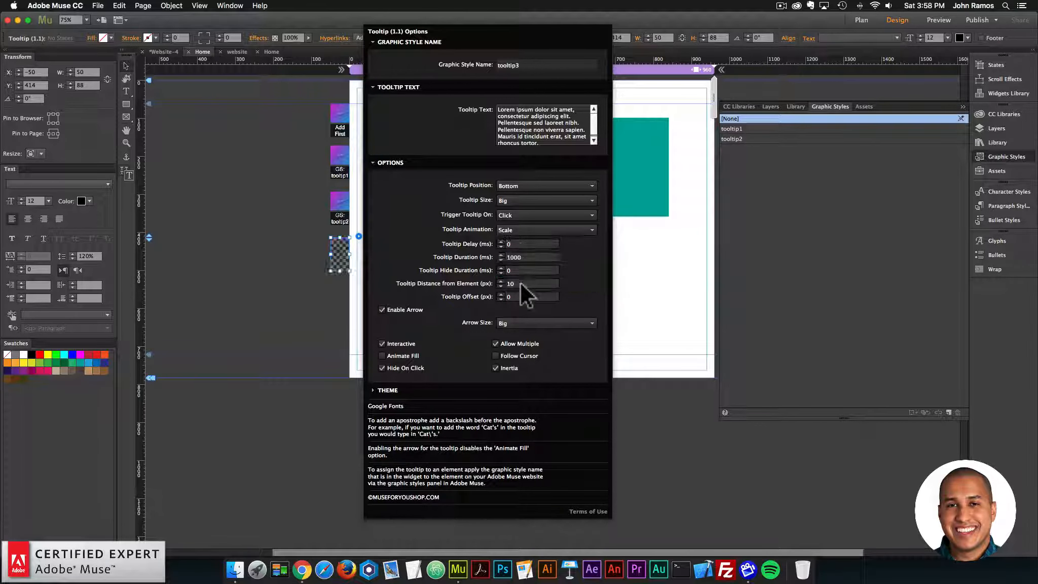
Step: Set the tooltip3 widget's Tooltip Hide Duration to 1000 ms and its Tooltip Delay to 0 ms
left_click(514, 243)
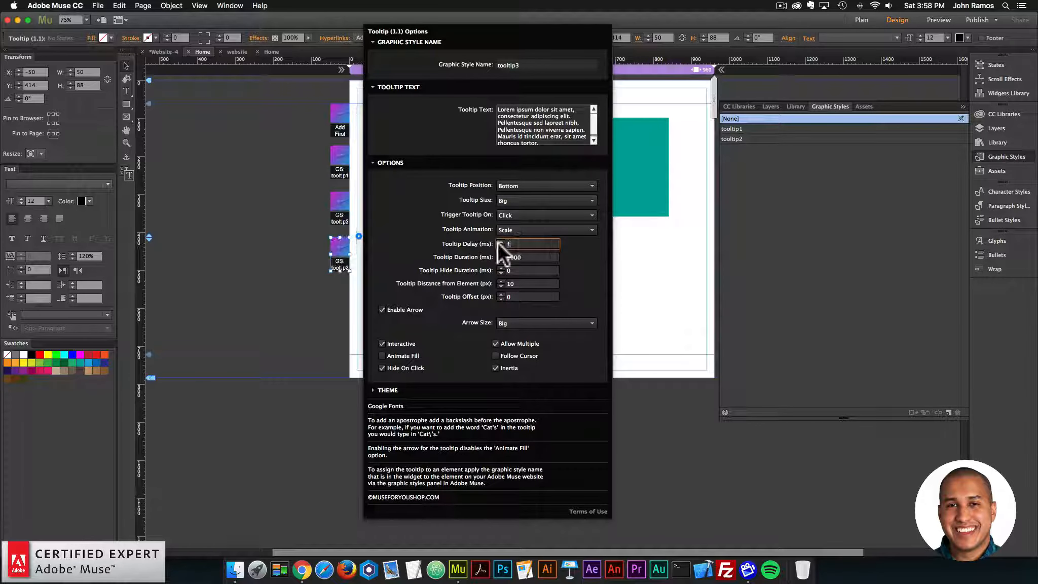
type("1000")
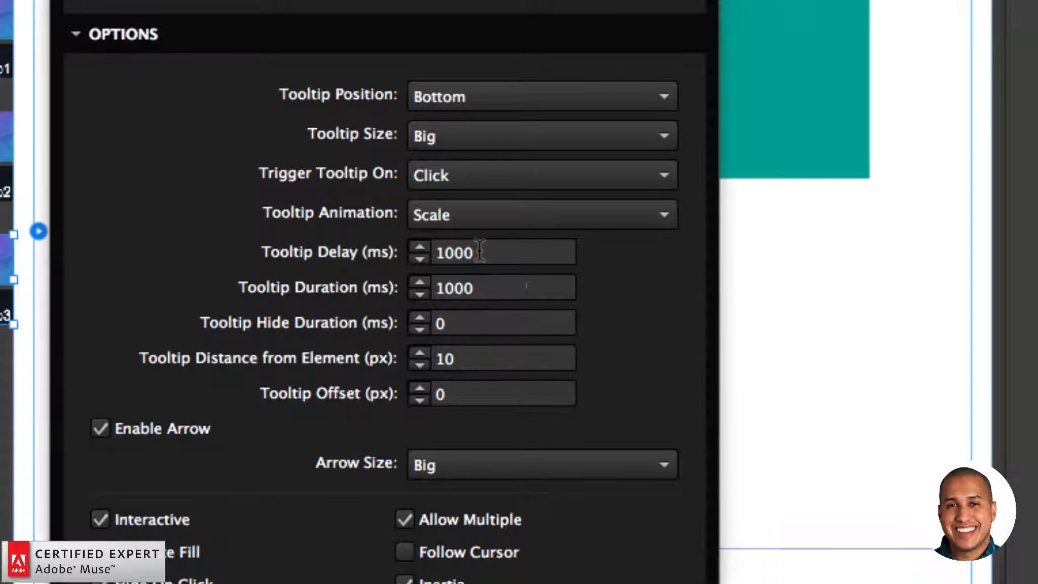
left_click(416, 323)
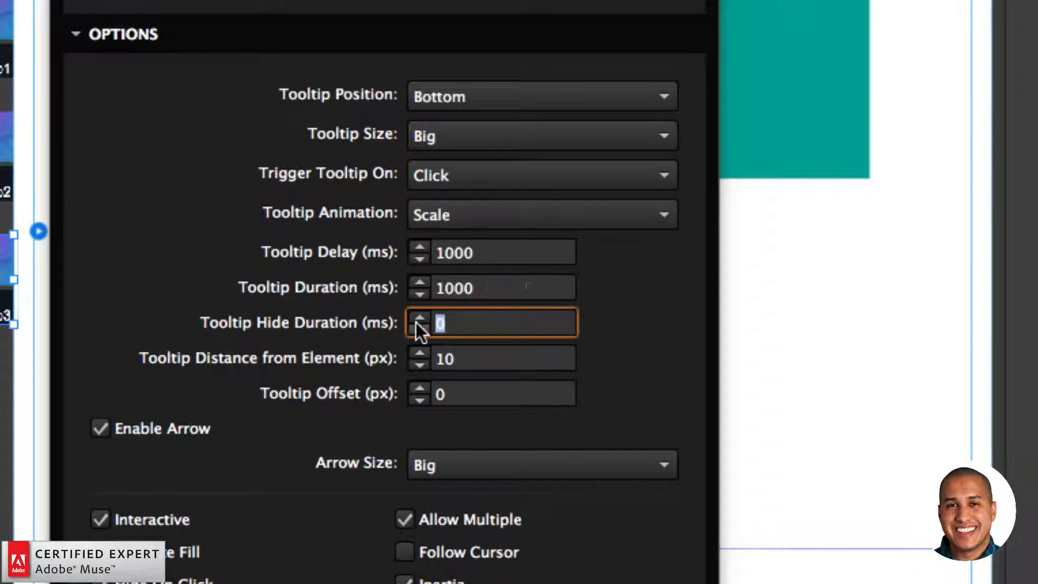
type("1000")
key("Return")
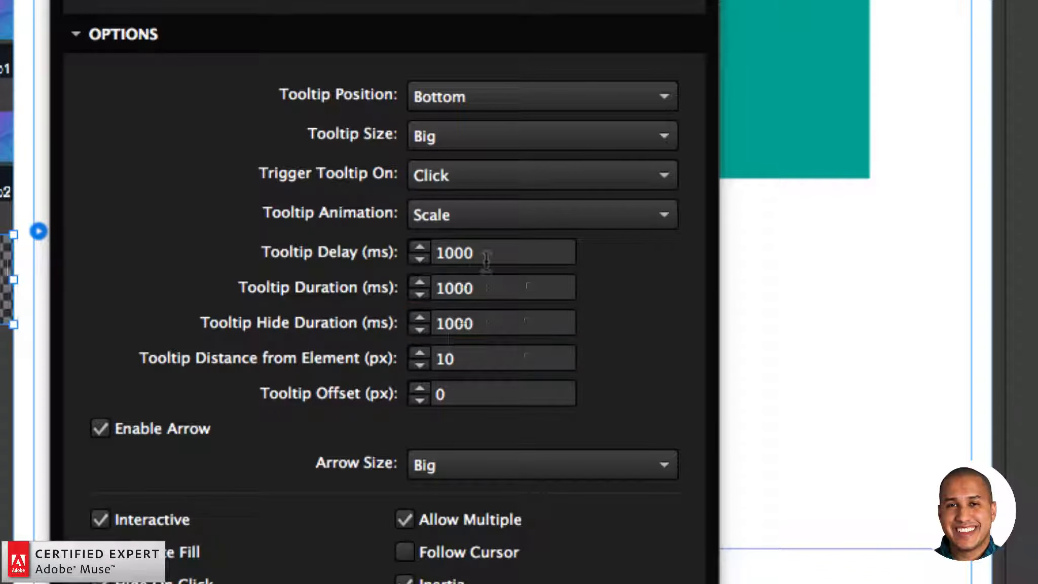
left_click(405, 252)
type("0")
key("Return")
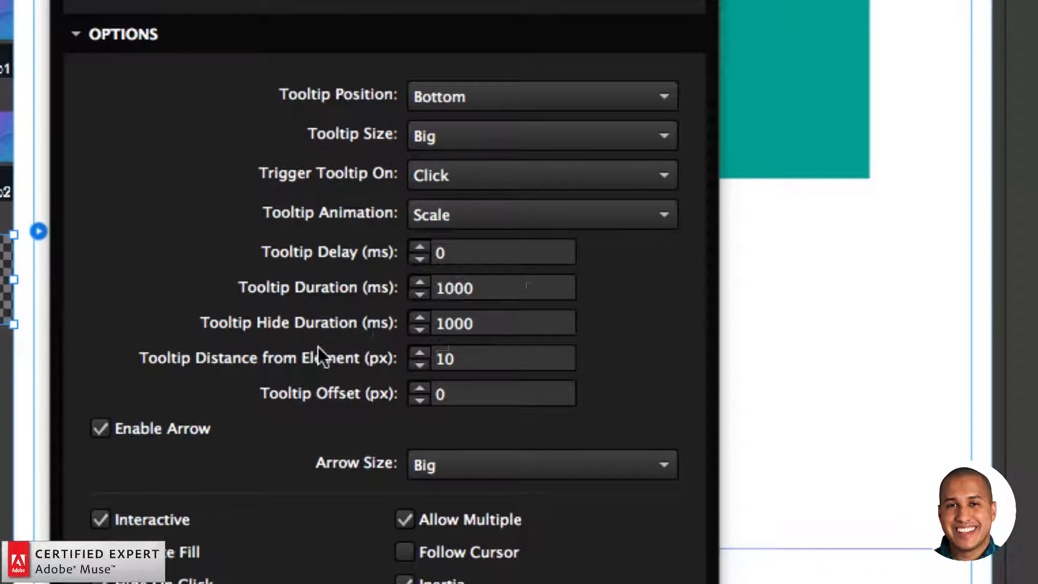
Step: Set the Tooltip Distance from Element to 30 px and the Tooltip Offset to 50 px
left_click(448, 359)
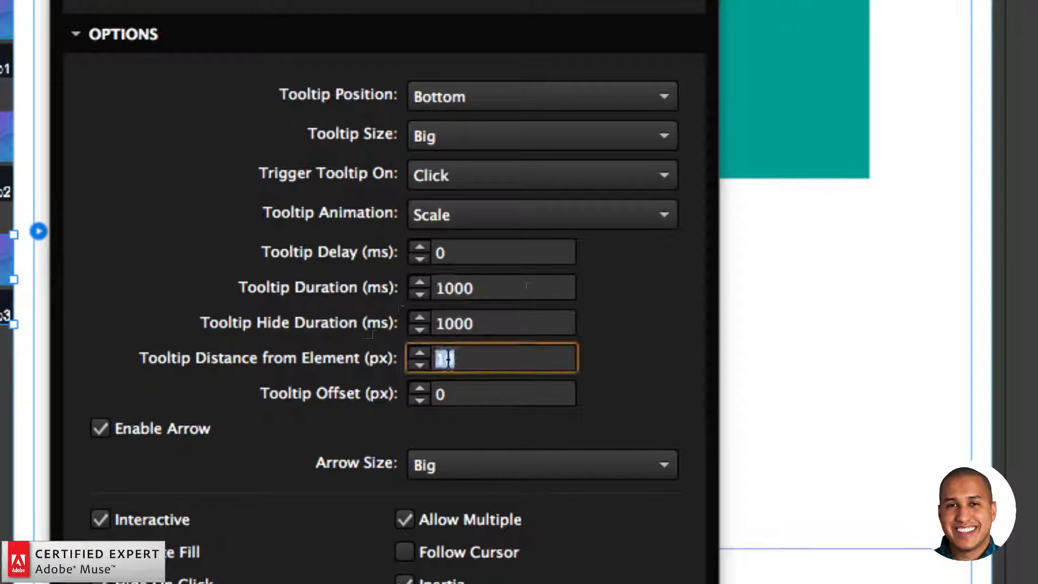
type("30")
key("Return")
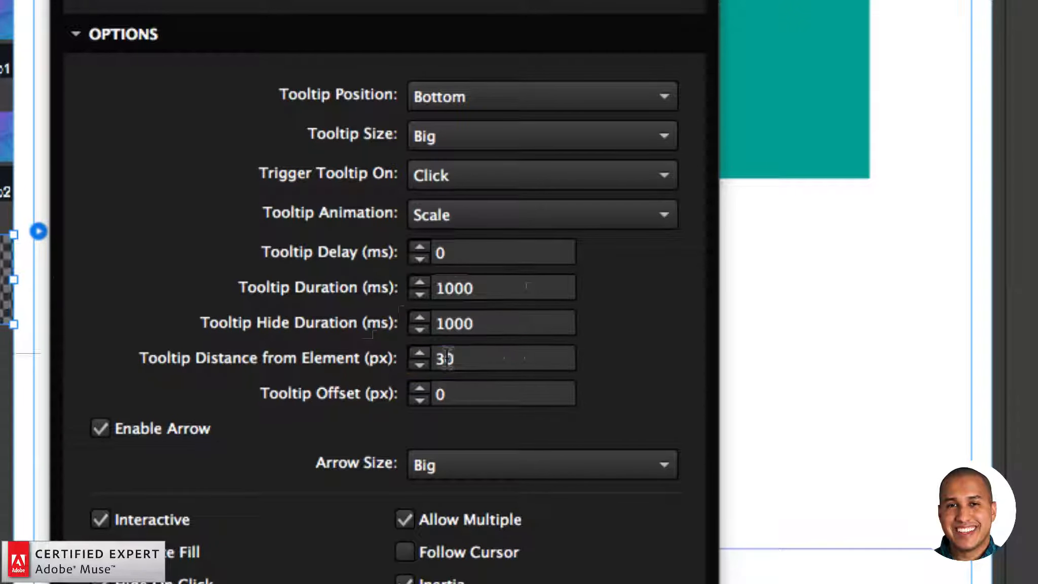
left_click(448, 395)
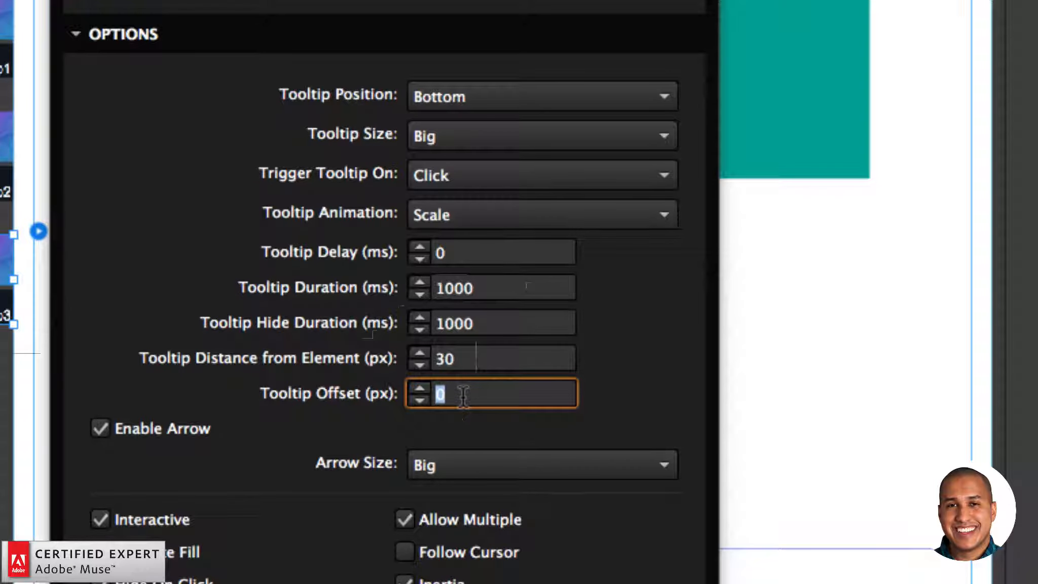
type("50")
key("Return")
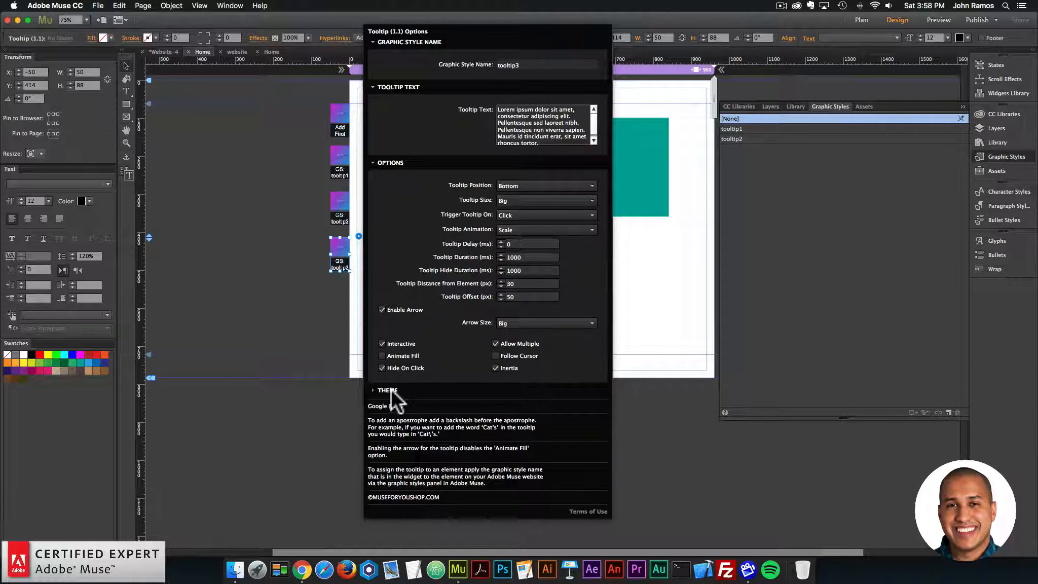
Step: Set the Theme Instance Number of the tooltip3 widget to 3
left_click(387, 390)
left_click(387, 389)
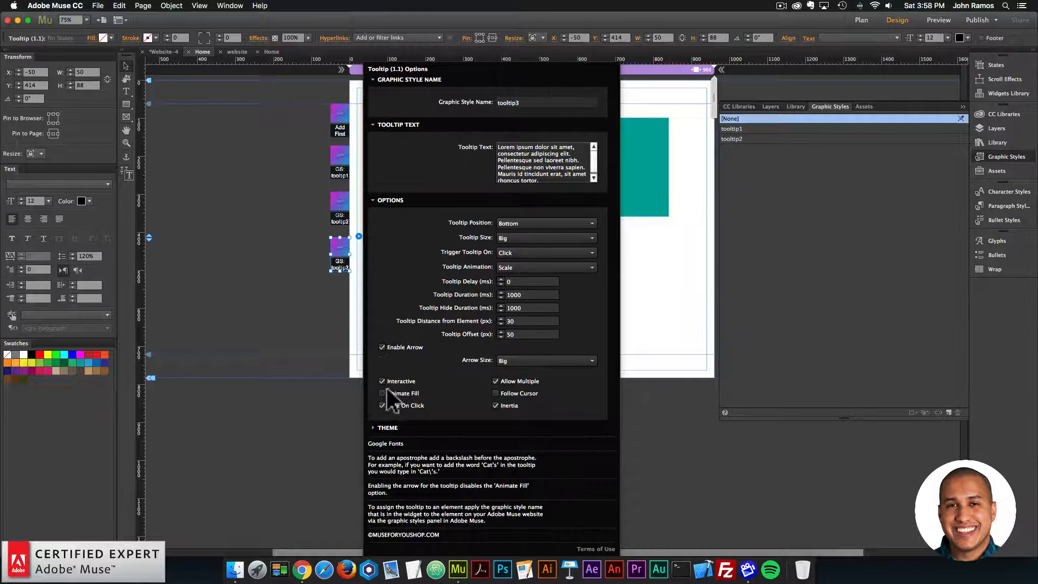
left_click(388, 425)
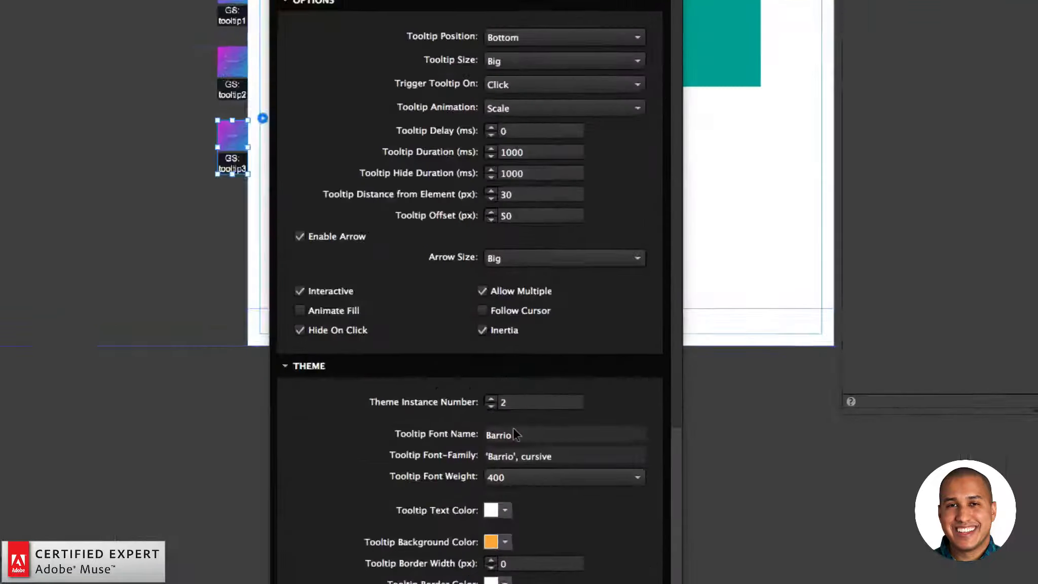
left_click(515, 412)
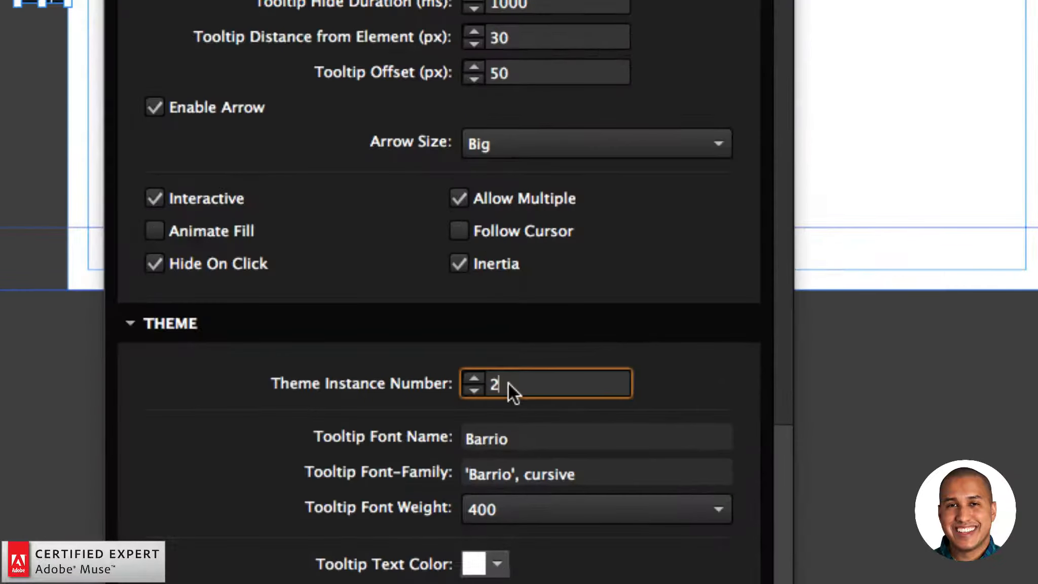
key("BackSpace")
type("3")
key("Return")
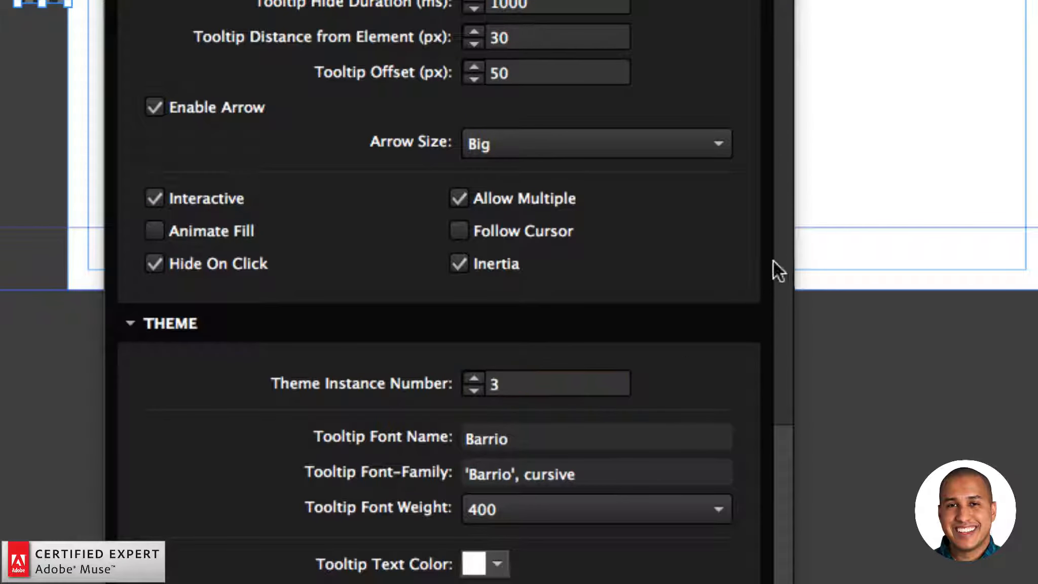
Step: Open Google Fonts from the widget options, select the Anton family and copy its font-family value 'Anton', sans-serif
scroll(768, 507, "down", 10)
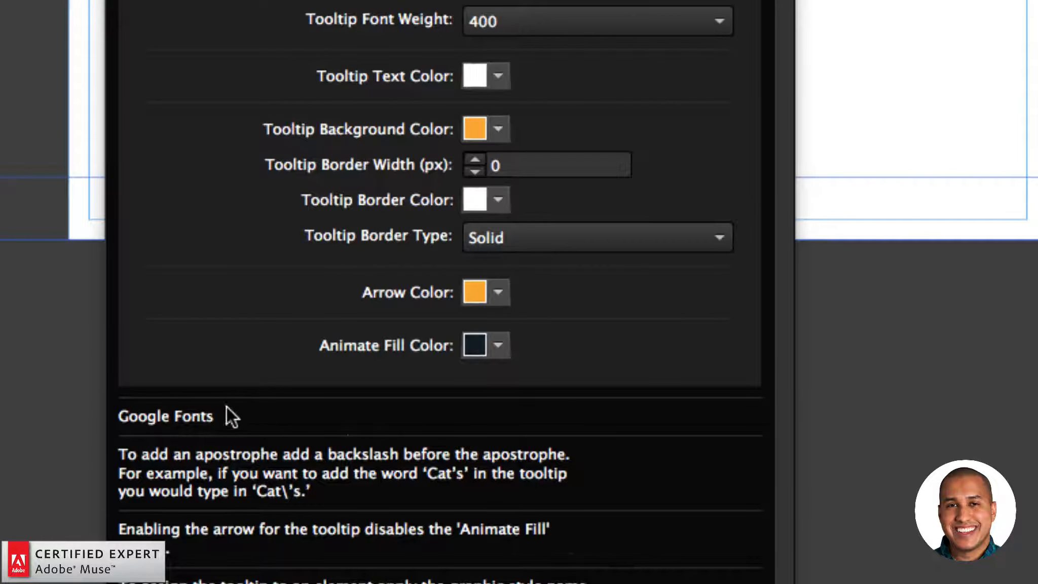
left_click(194, 415)
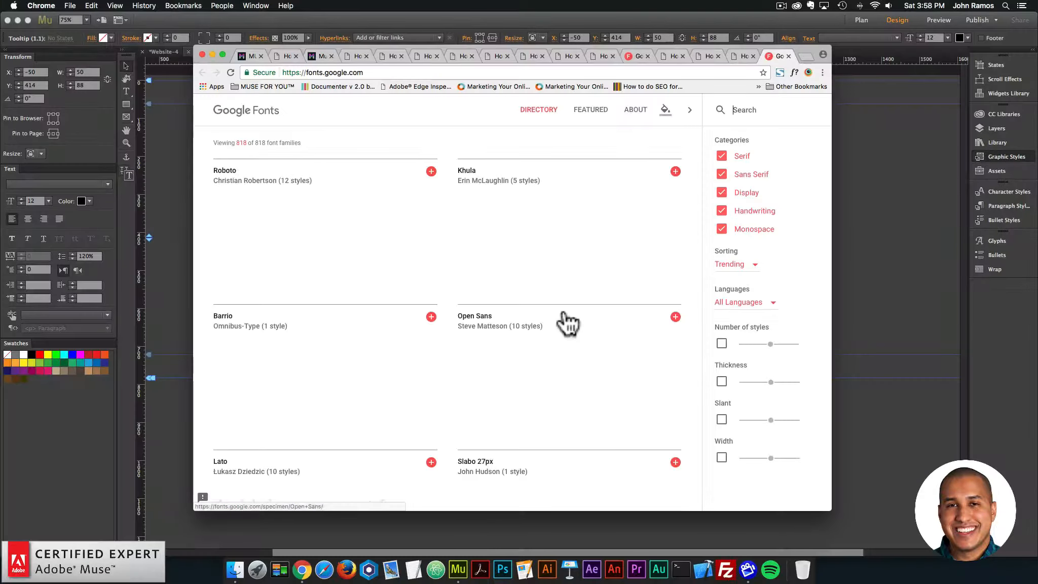
scroll(498, 223, "down", 20)
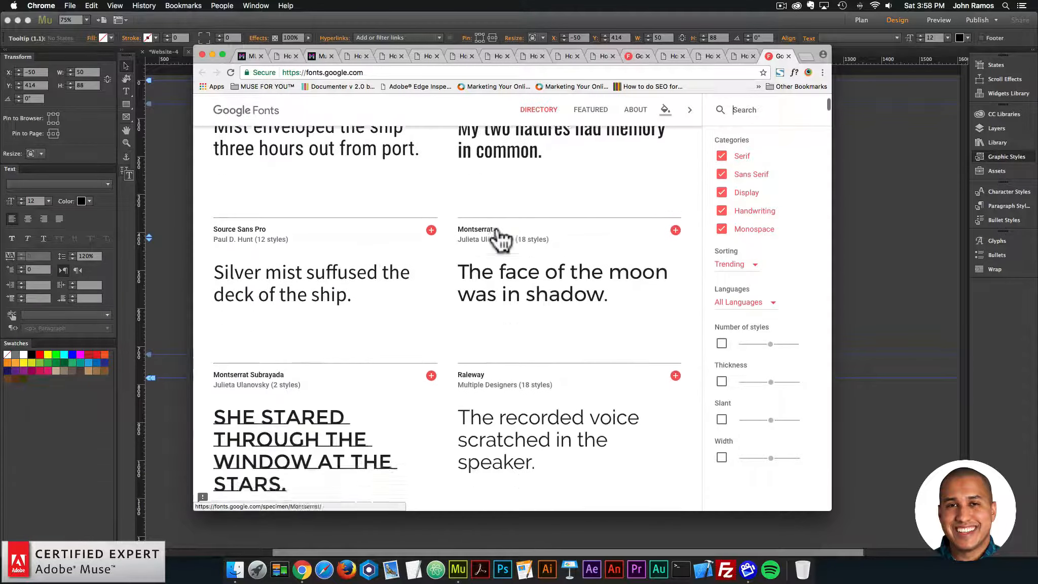
scroll(498, 228, "down", 18)
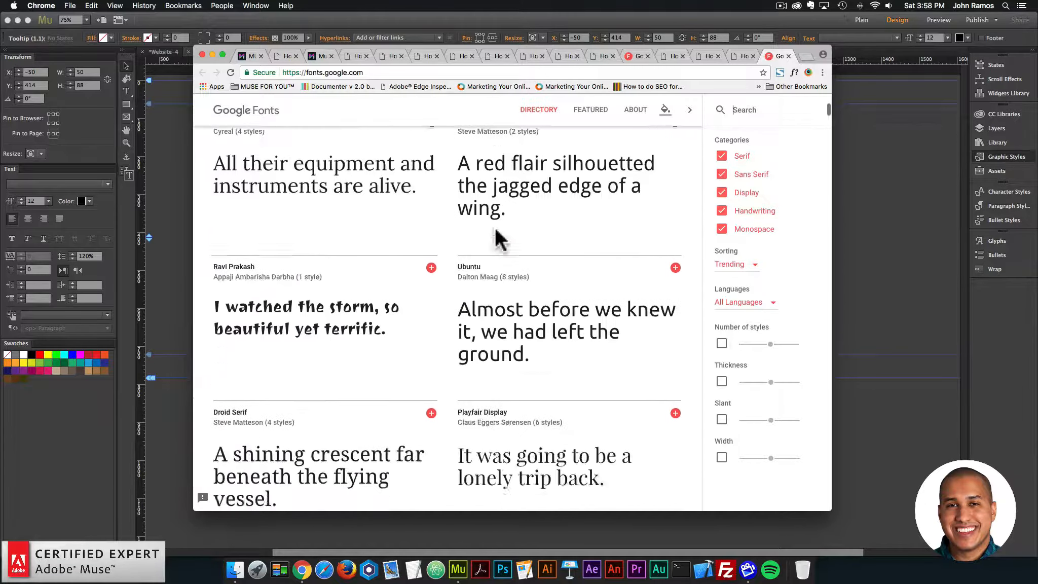
scroll(496, 231, "down", 9)
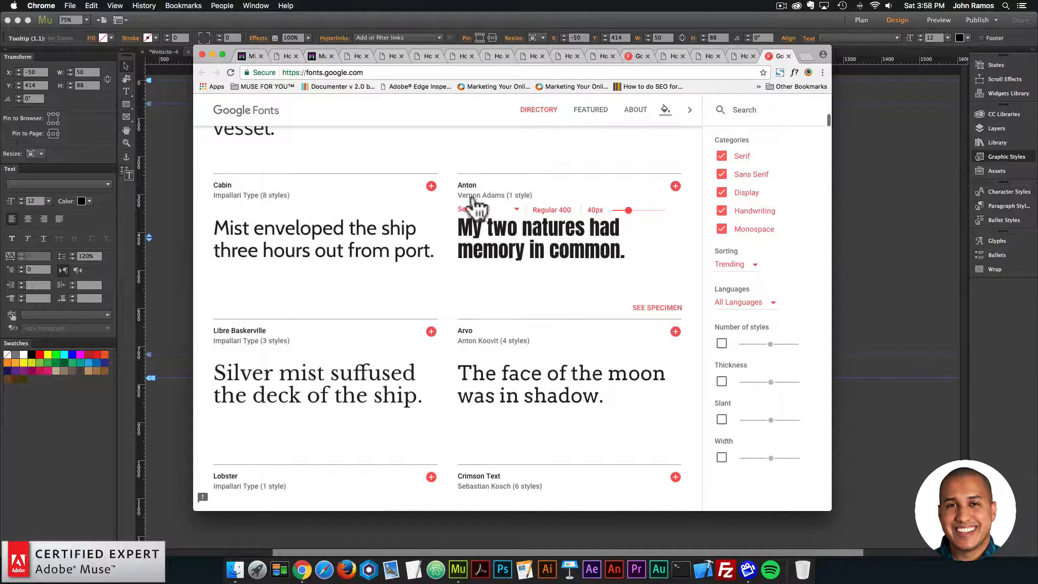
left_click(675, 186)
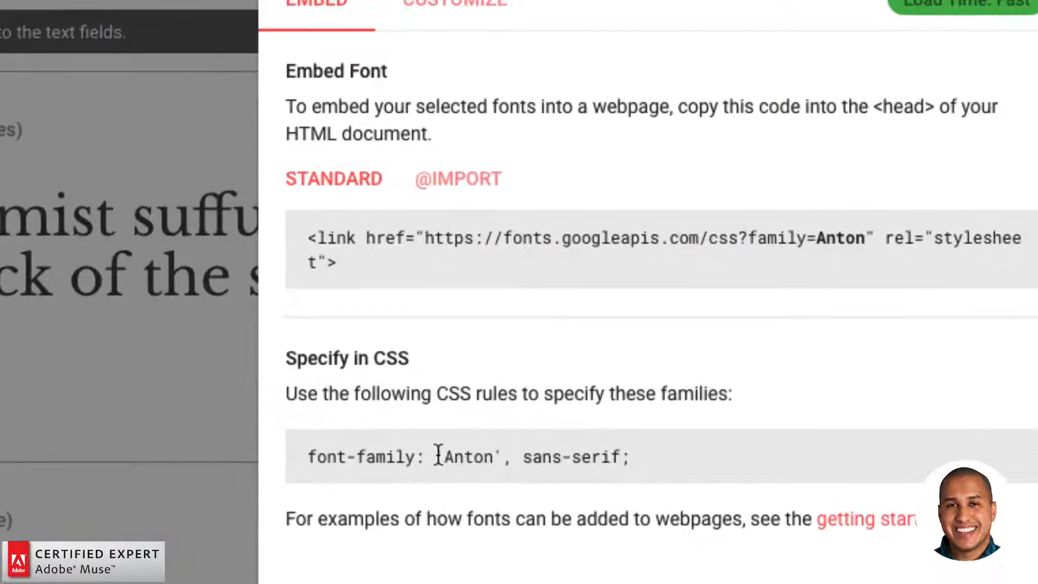
left_click_drag(438, 454, 622, 459)
key("super+c")
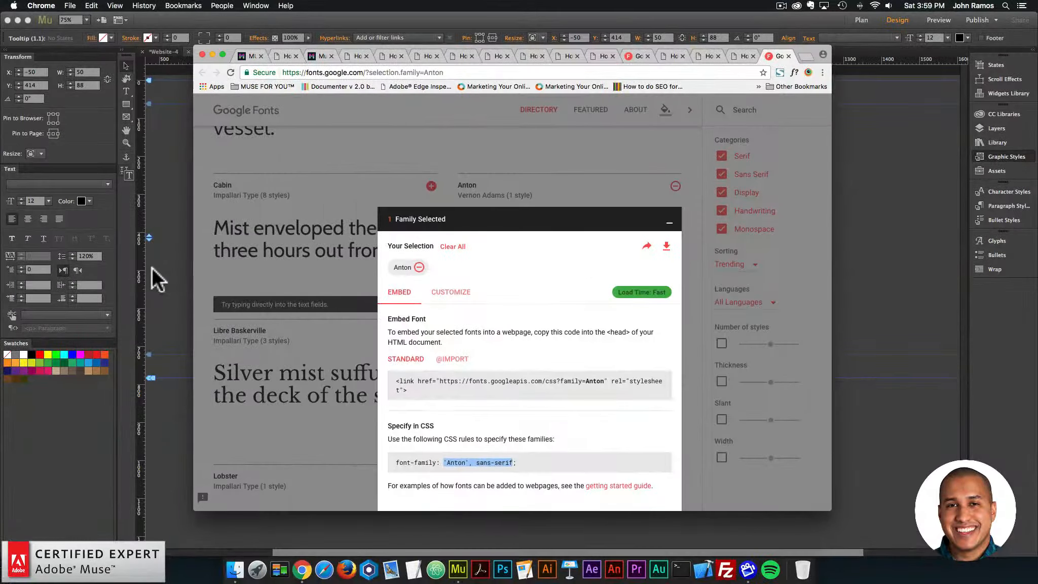
Step: Return to Adobe Muse and set the tooltip3 widget's Tooltip Font-Family to 'Anton', sans-serif and its Tooltip Font Name to Anton
left_click(152, 267)
left_click(358, 236)
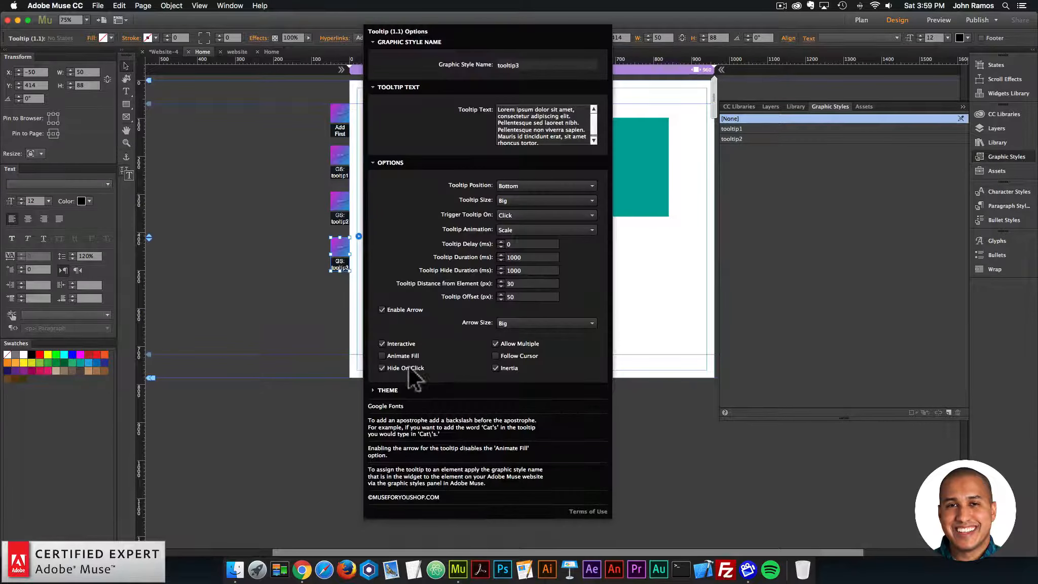
left_click(388, 390)
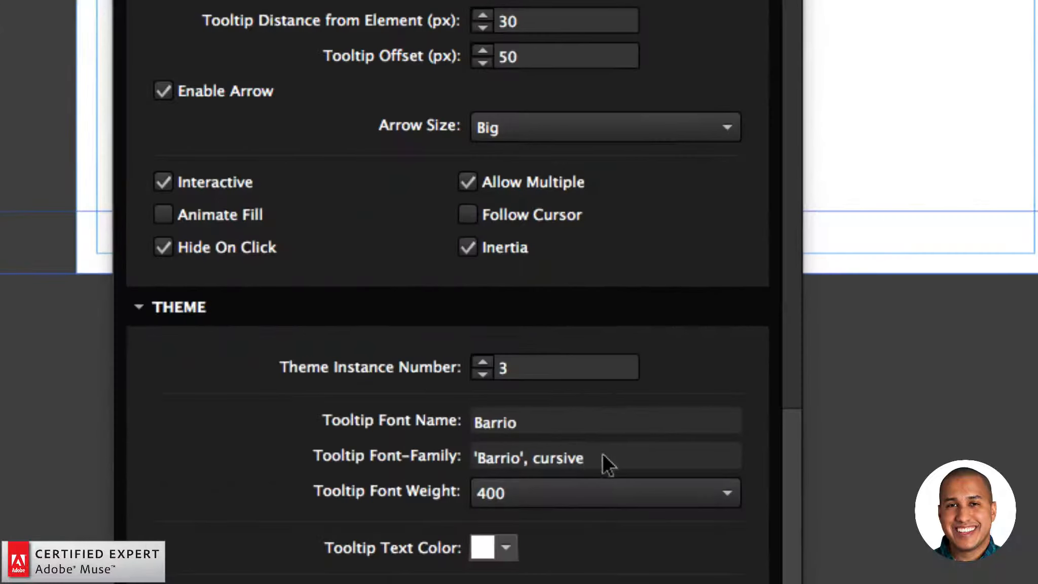
left_click_drag(544, 446, 464, 424)
key("super+v")
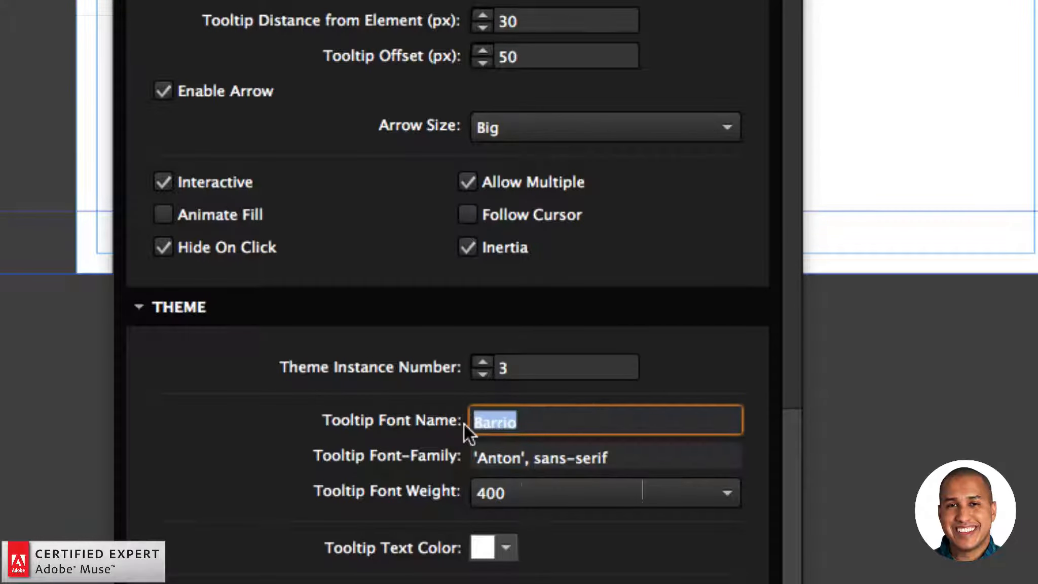
type("Anton")
key("Return")
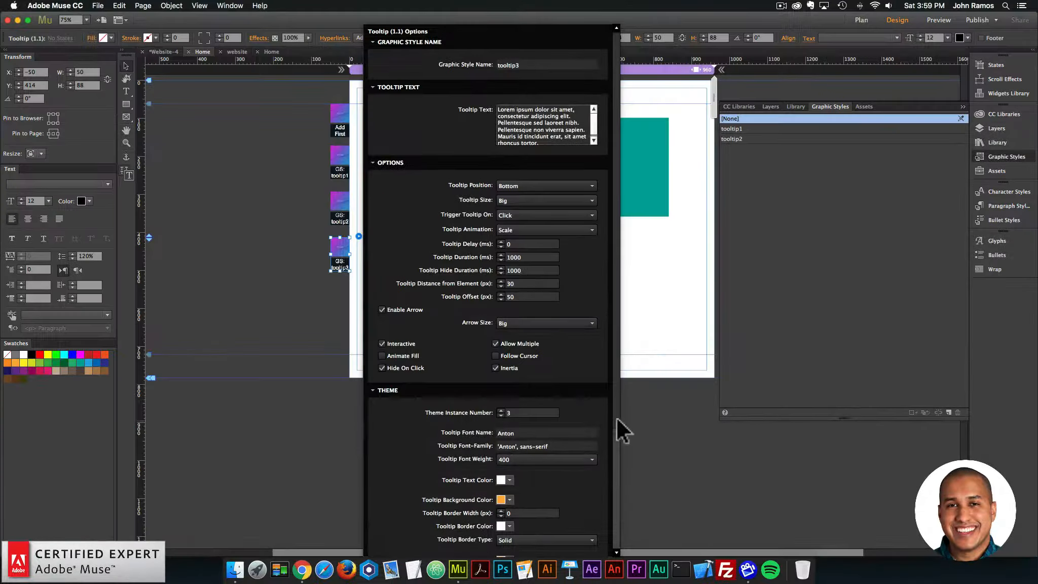
Step: Set the tooltip3 theme's background color to green 22B573 and its arrow color to the same green, and close the widget options
scroll(789, 456, "down", 3)
scroll(614, 475, "down", 2)
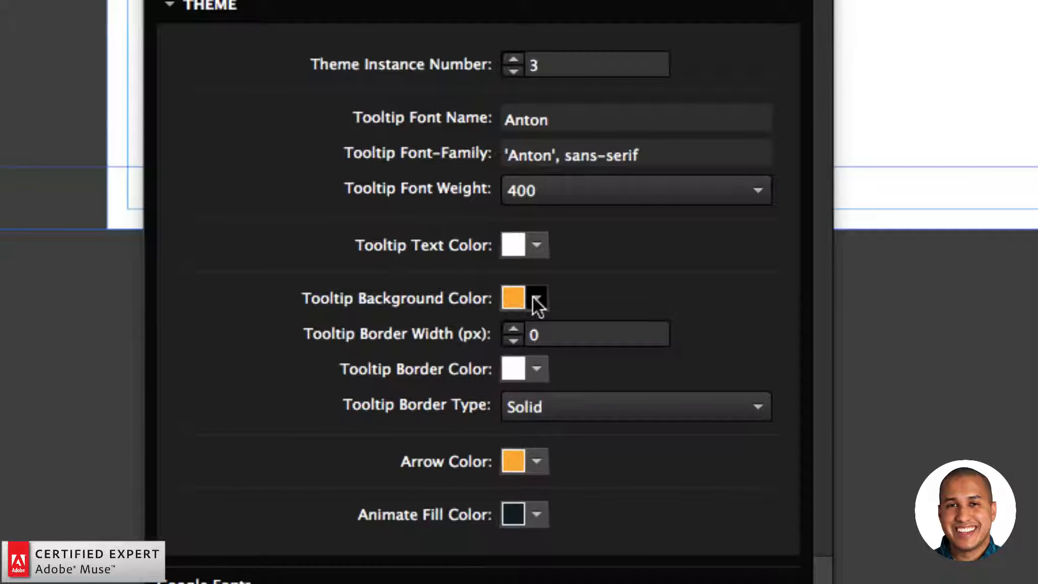
left_click(509, 404)
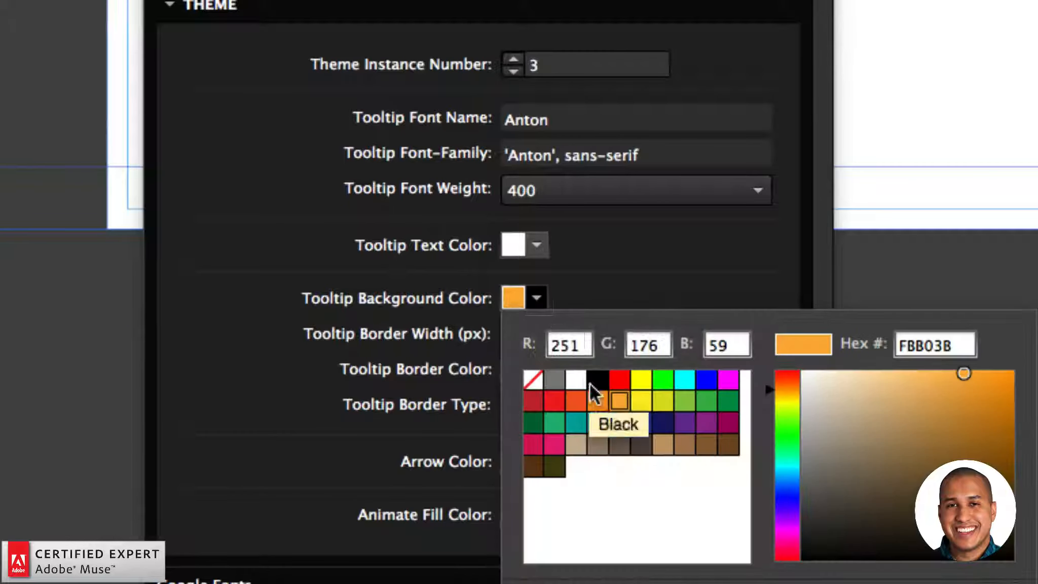
left_click(554, 423)
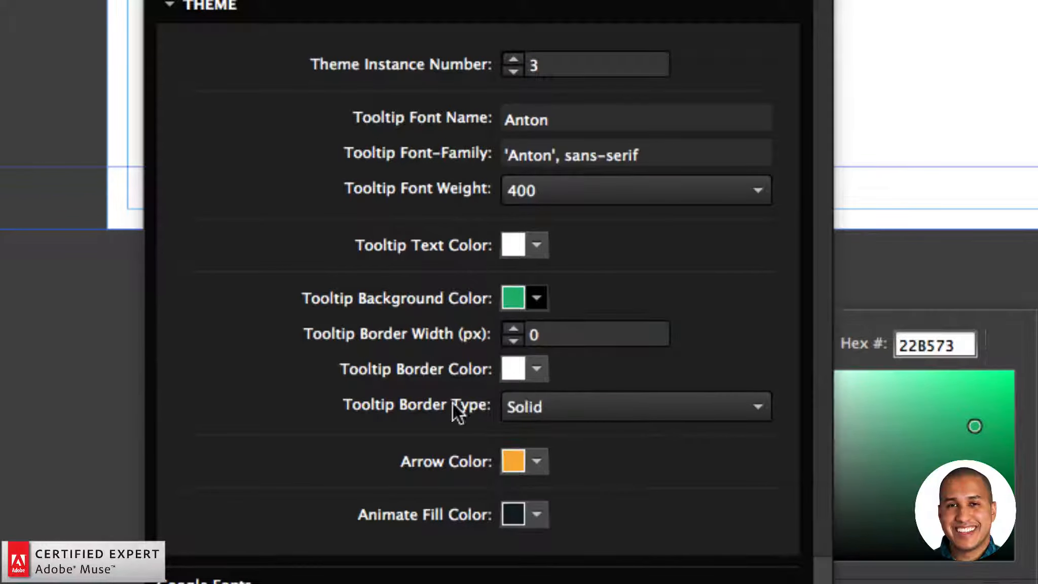
left_click(536, 462)
left_click(556, 266)
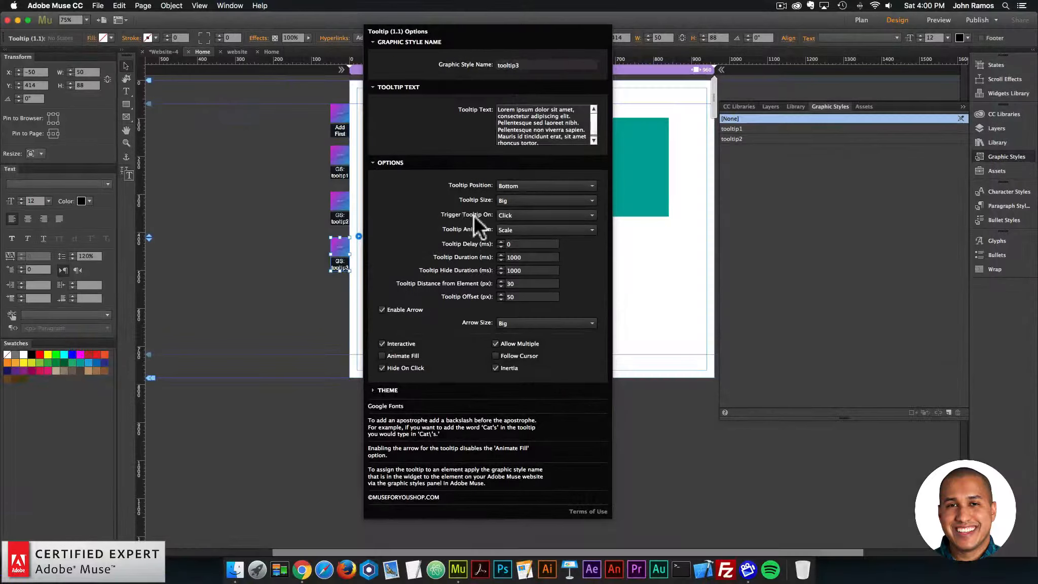
left_click(274, 234)
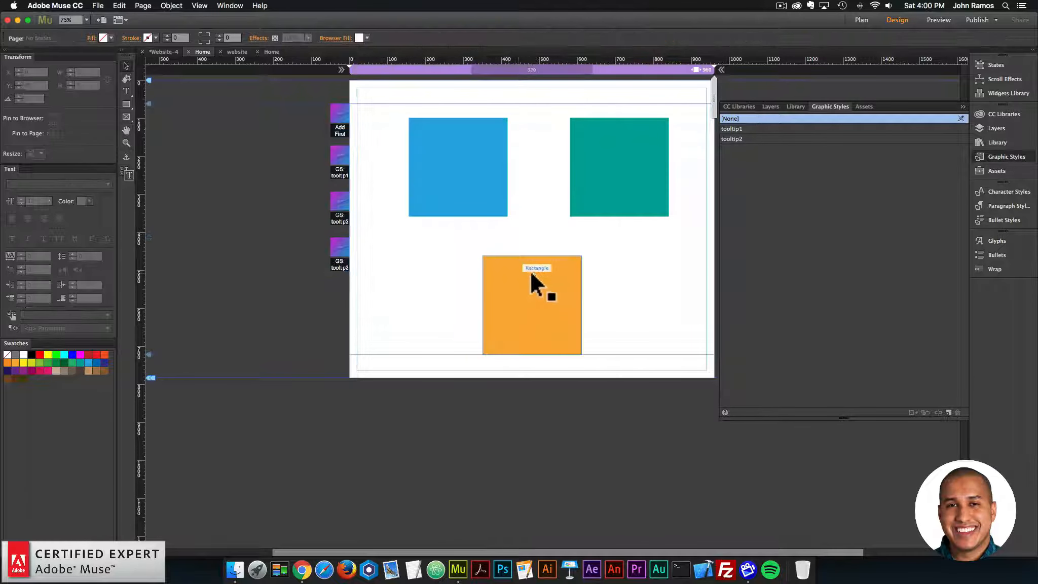
Step: Create a new graphic style from the orange square and name it tooltip3
left_click(533, 271)
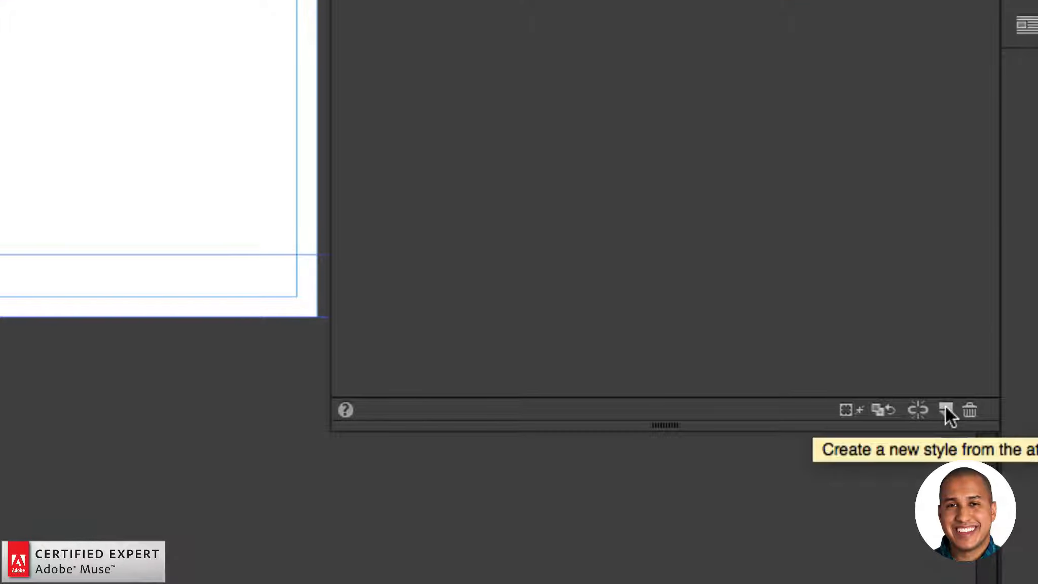
left_click(946, 408)
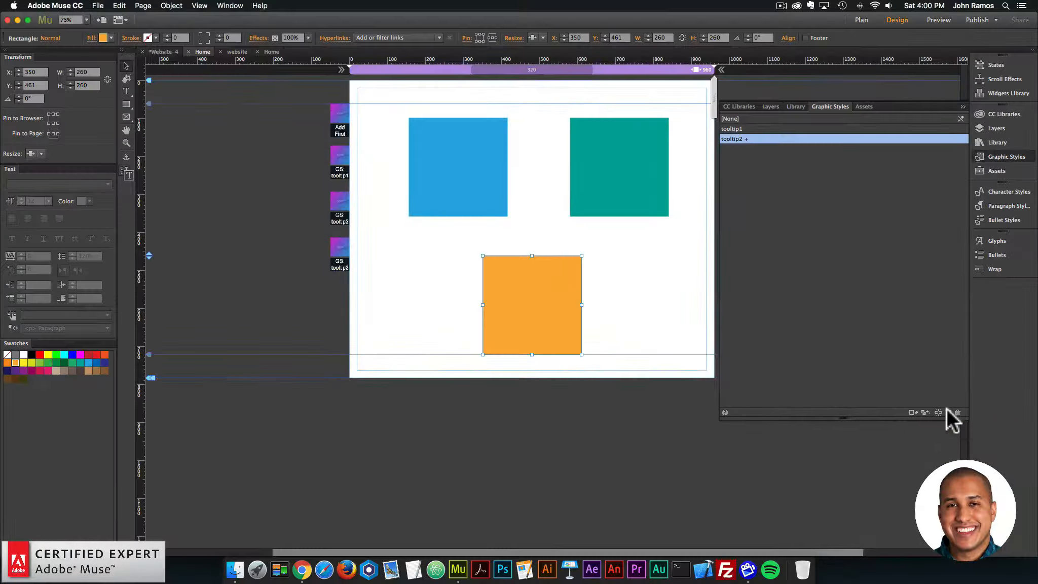
double_click(732, 127)
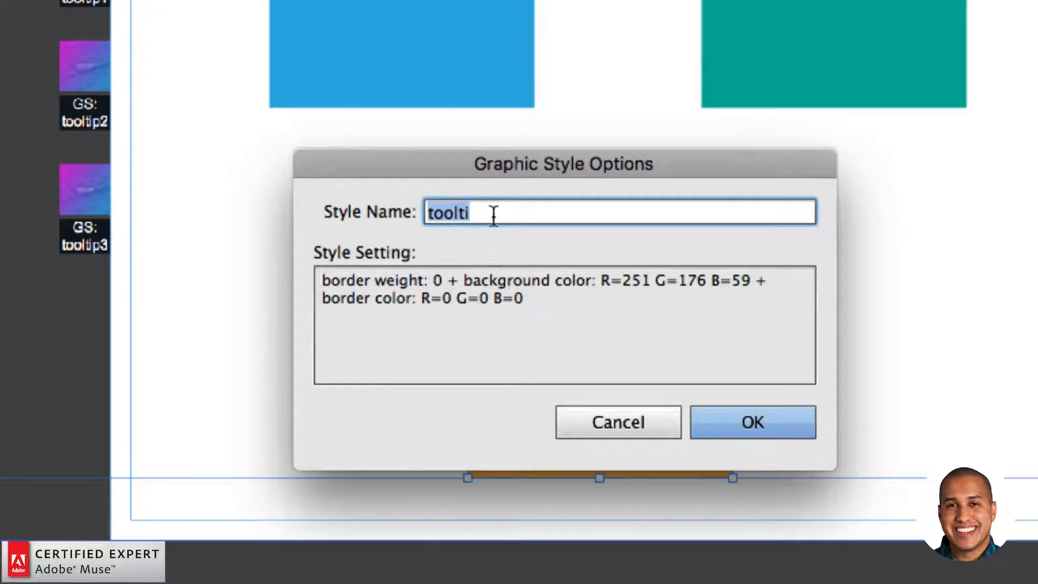
left_click(493, 213)
type("p")
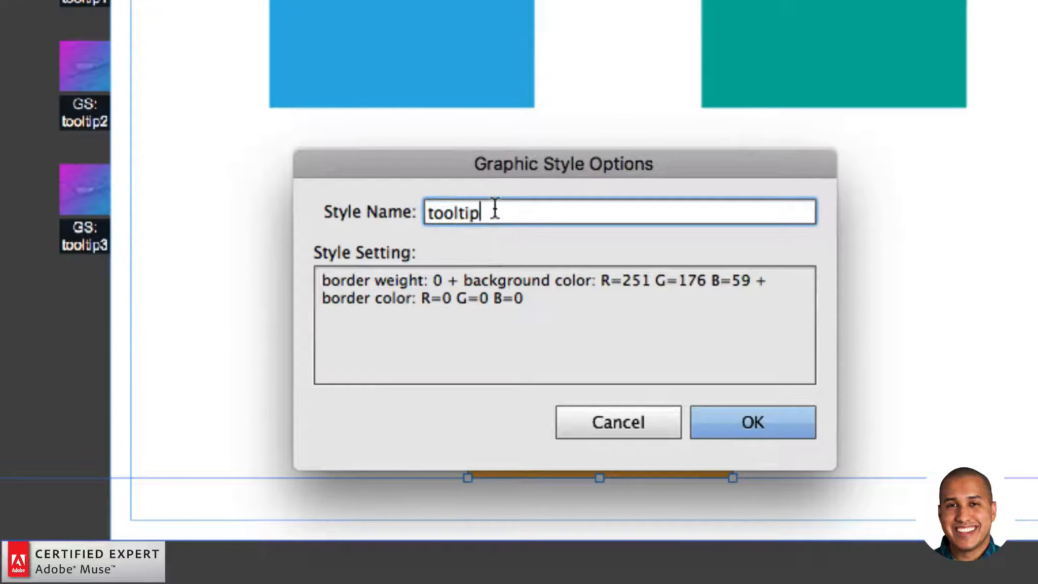
type("3")
key("Return")
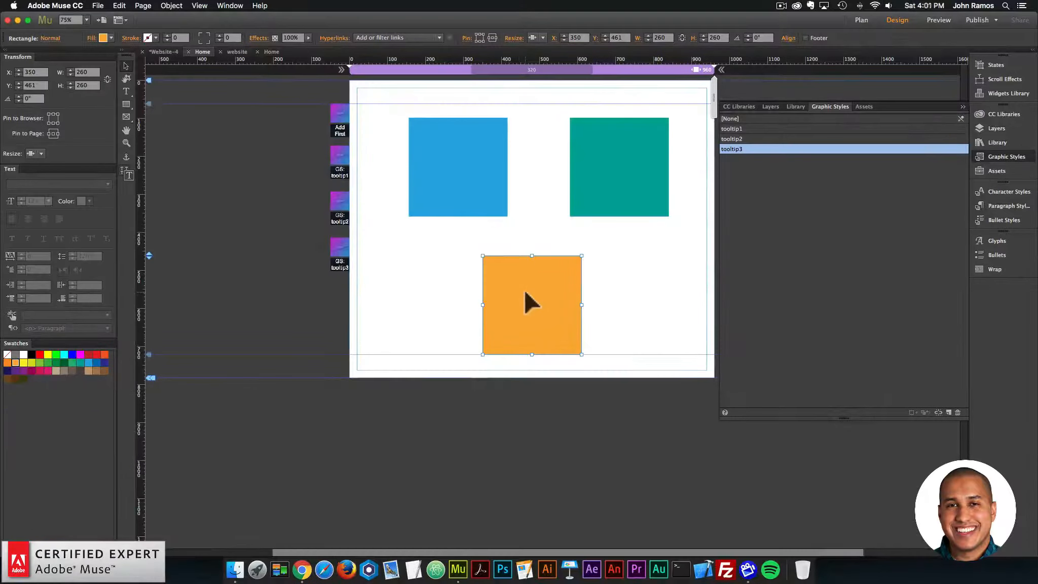
Step: Preview the page in the browser and display the orange square's tooltip
left_click(98, 5)
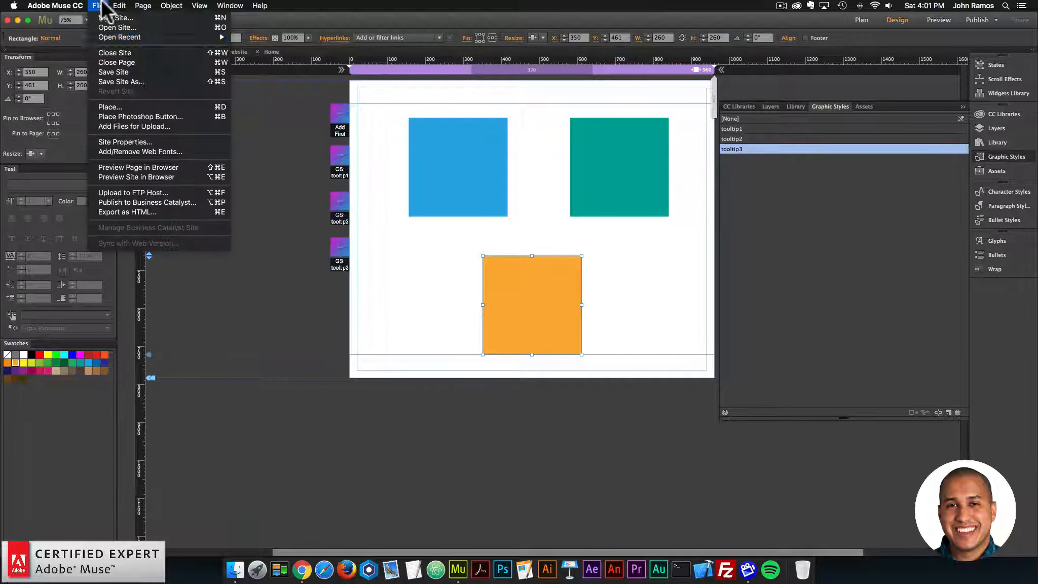
left_click(150, 165)
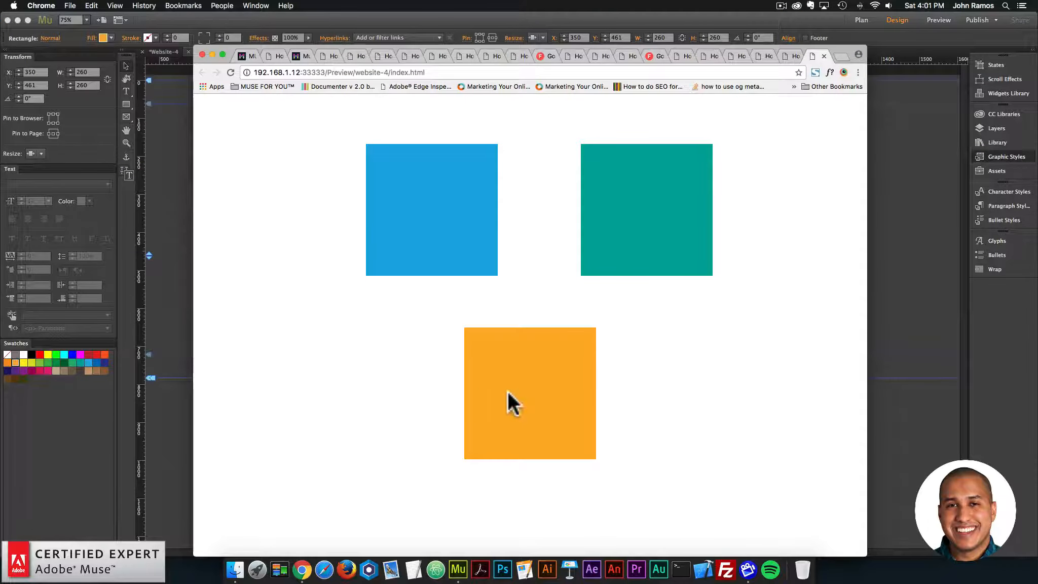
mouse_move(526, 378)
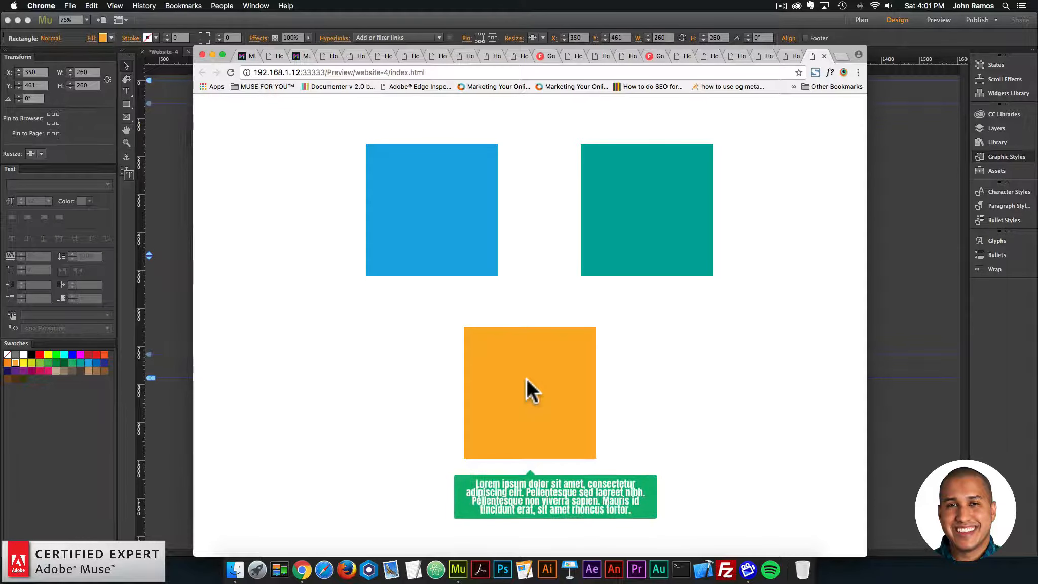
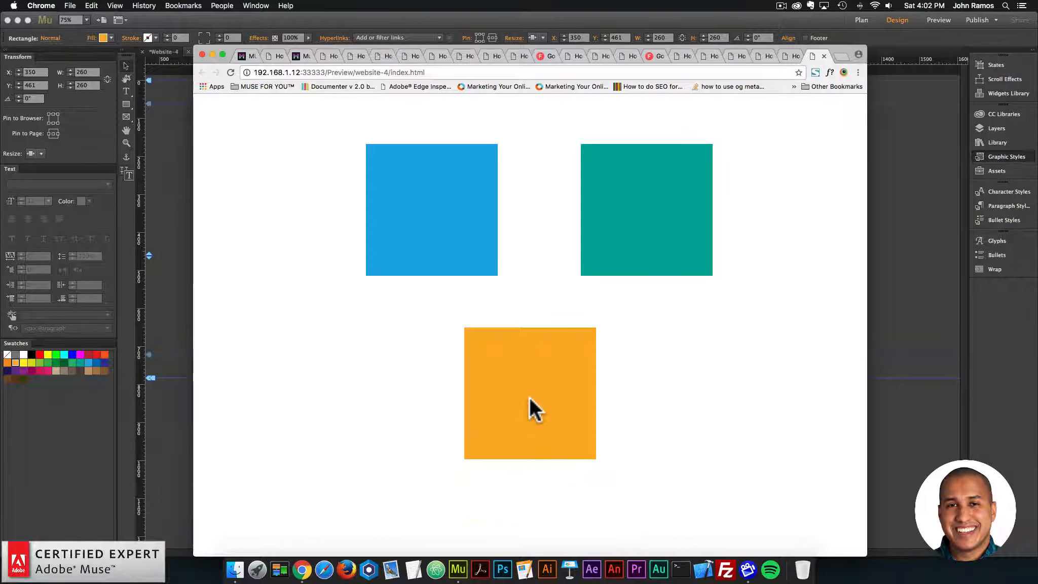
Step: Widen the browser preview window, display the three squares' tooltips, and return to Adobe Muse
left_click_drag(865, 555, 905, 553)
mouse_move(690, 199)
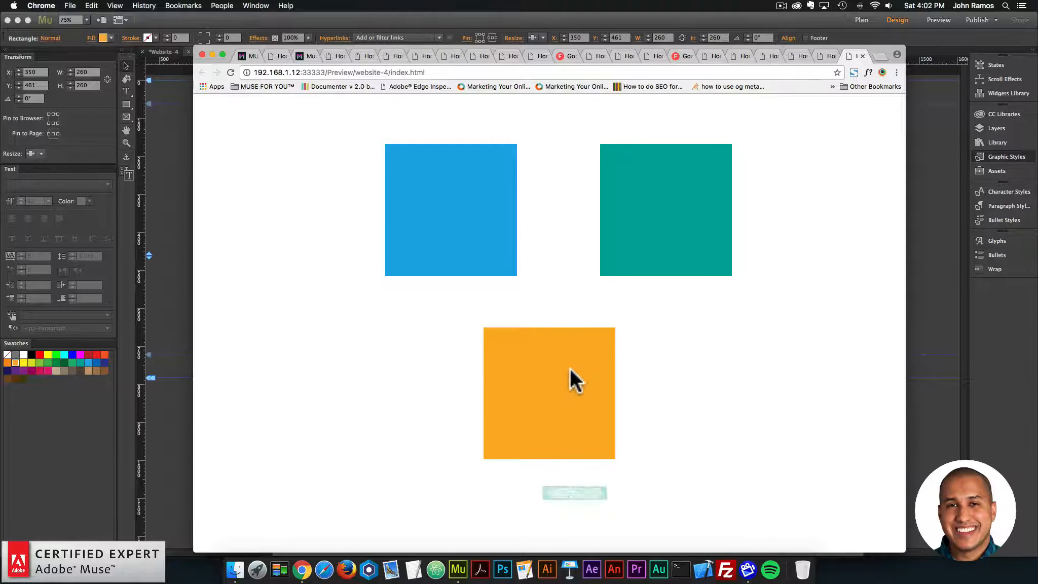
mouse_move(492, 200)
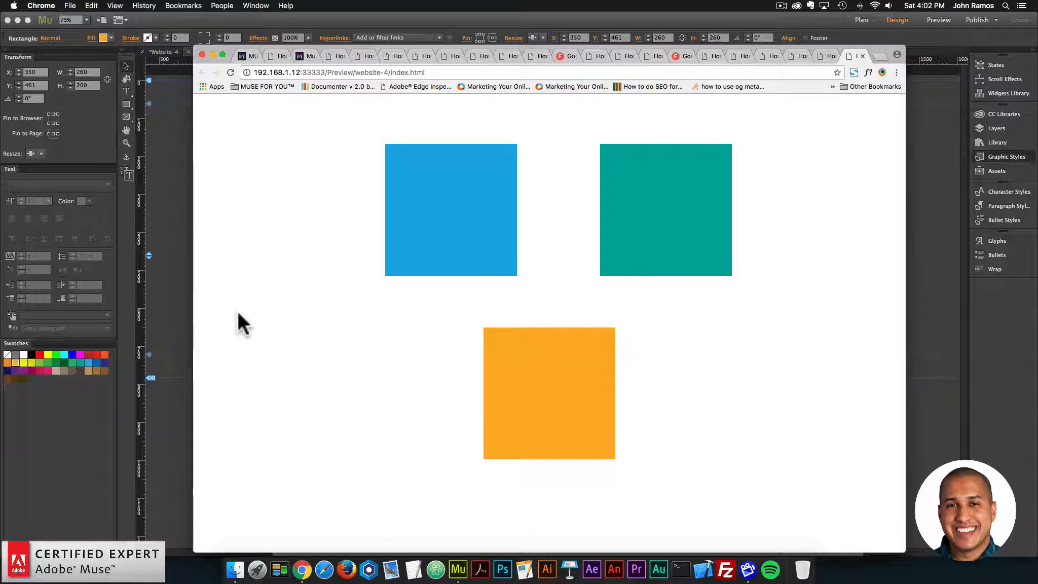
left_click(172, 280)
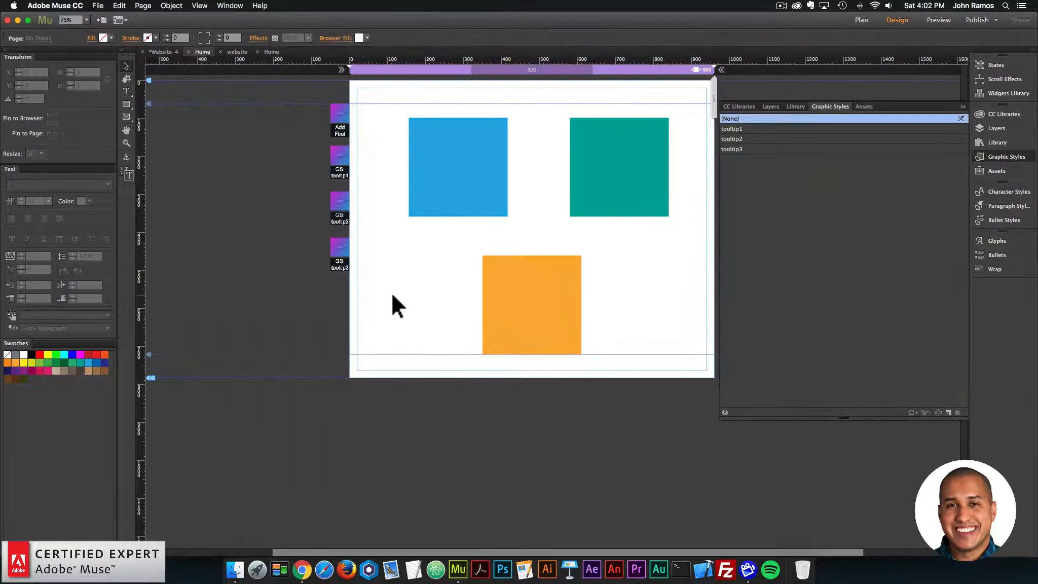
left_click(572, 295)
left_click(622, 304)
Step: Open the website example's Home page with the three circles, preview the site in the browser, and display the circles' tooltips
left_click(231, 52)
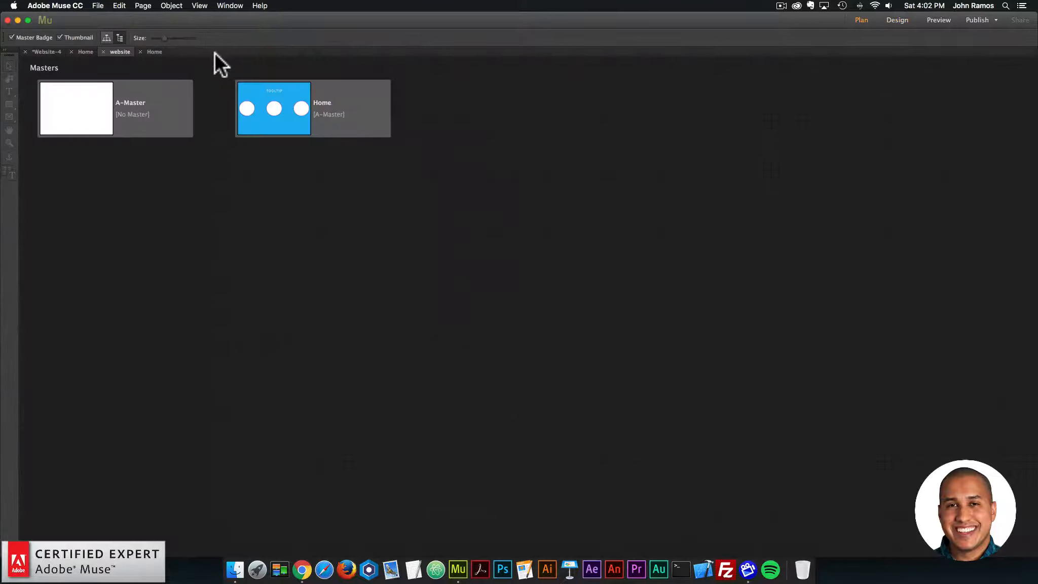
double_click(297, 117)
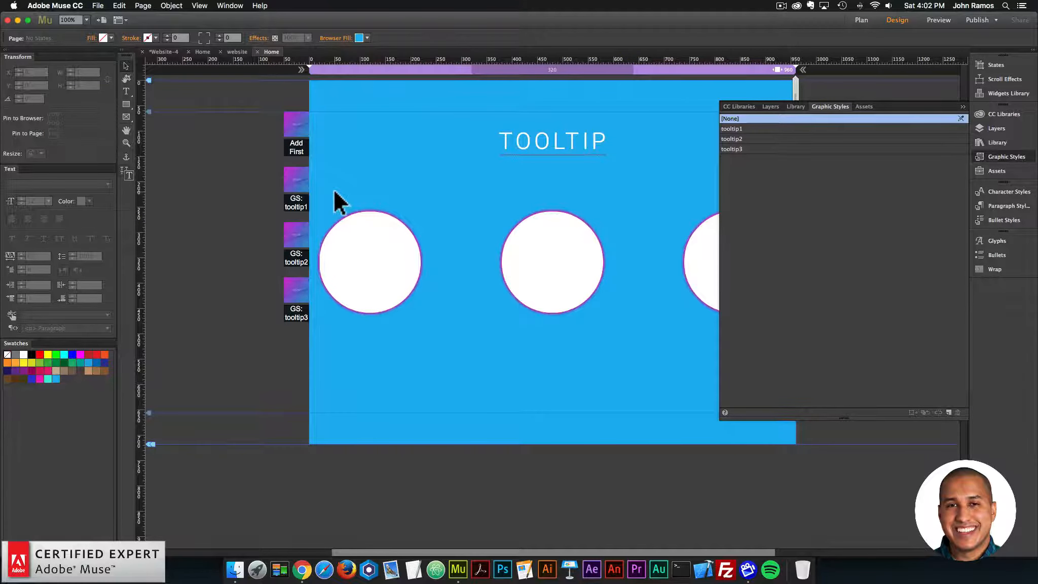
key("super+alt+e")
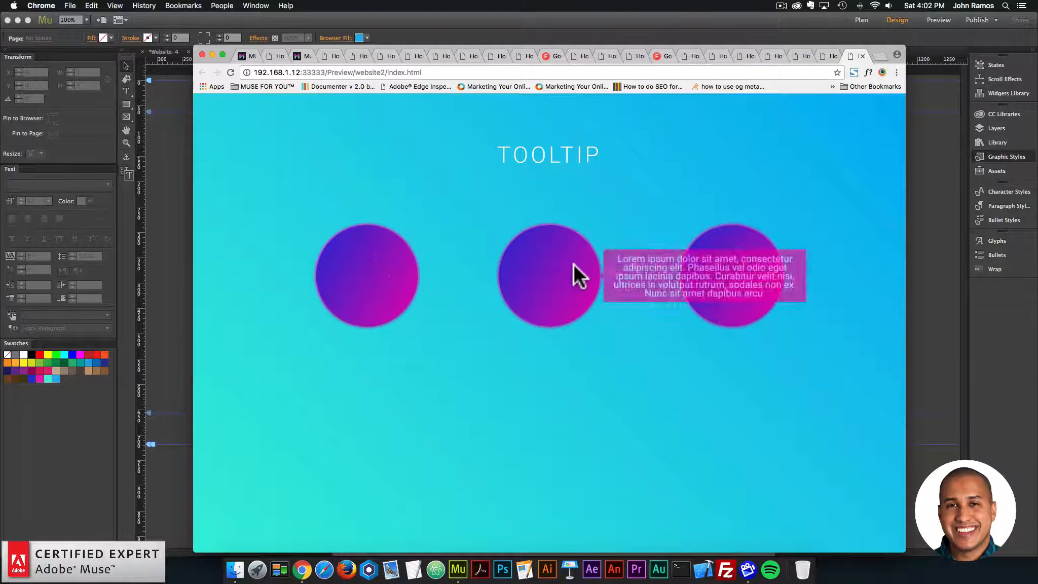
left_click(173, 196)
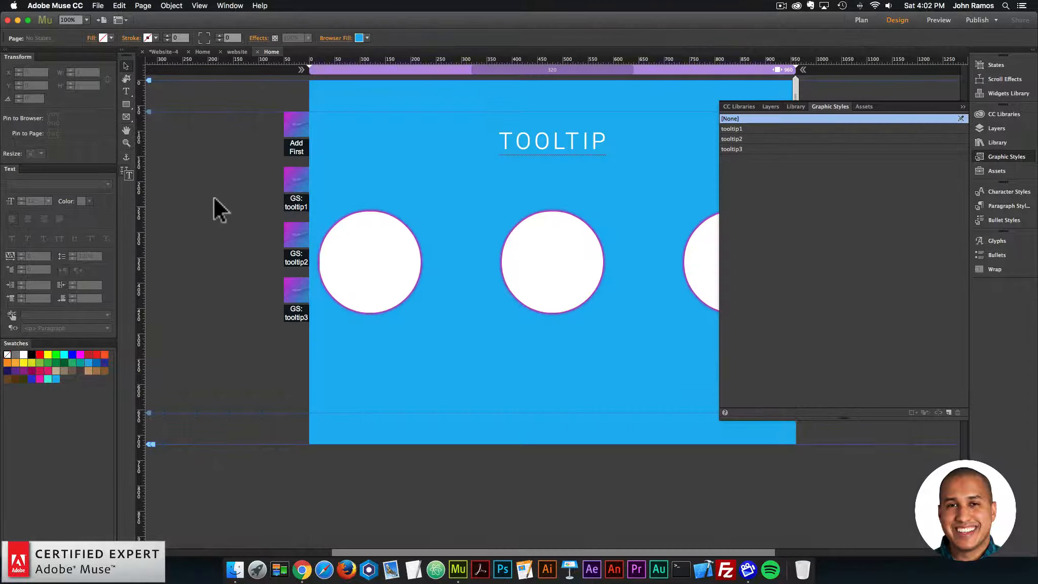
left_click(98, 5)
left_click(100, 15)
left_click(563, 330)
Step: Add a new page below Home in the website's plan and name it Page 2
left_click(860, 20)
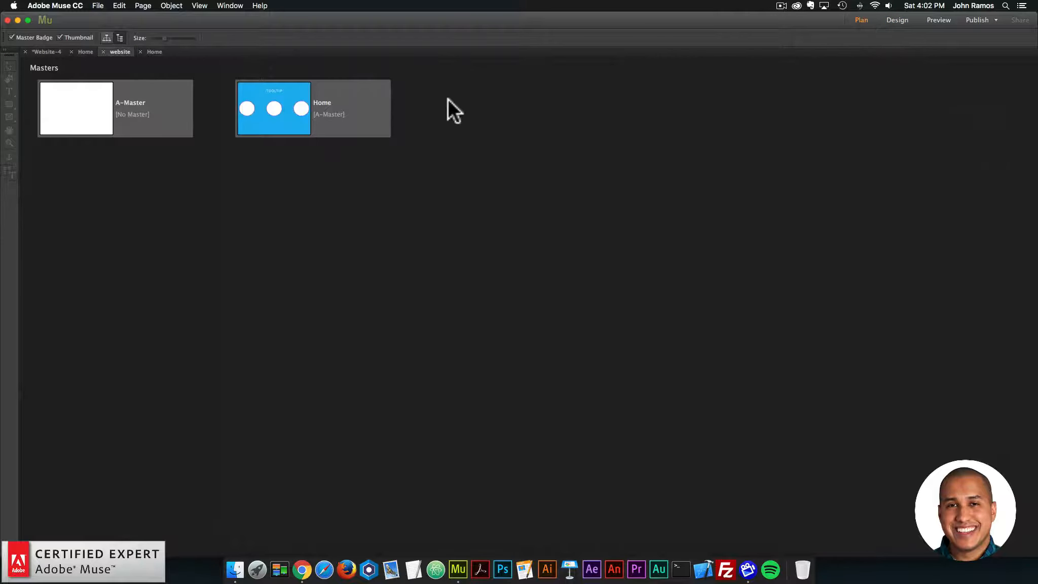
left_click(274, 142)
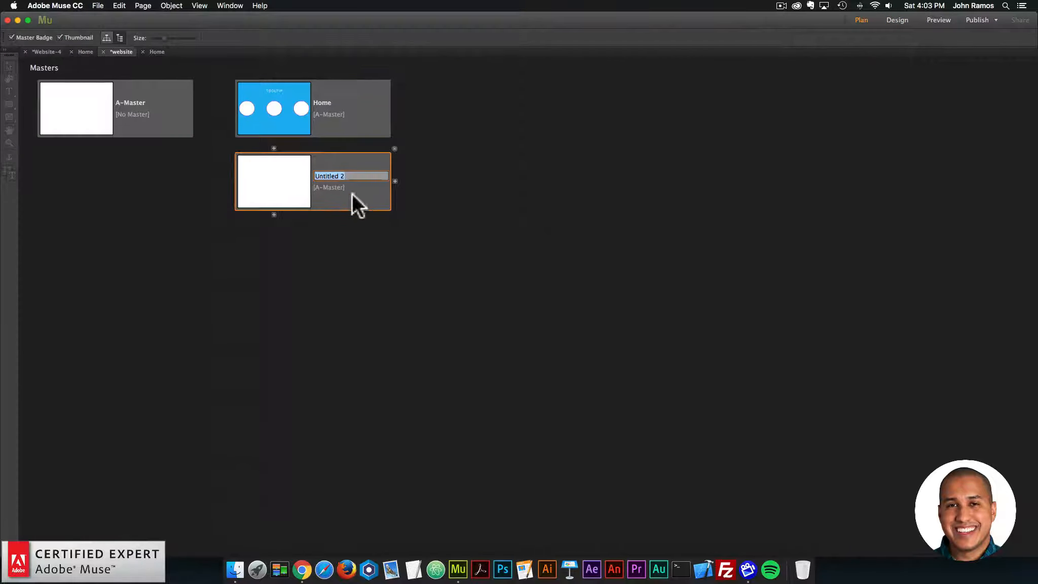
left_click(340, 223)
double_click(330, 177)
type("Page")
key("Return")
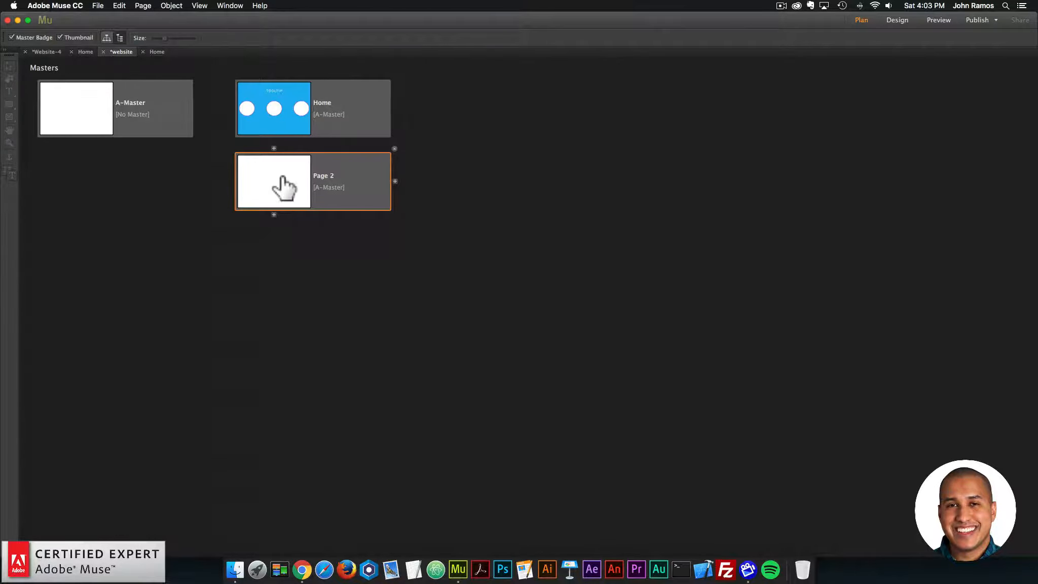
Step: Open Page 2 and place the Tooltip - Add First library widget just outside the page's left edge
double_click(281, 183)
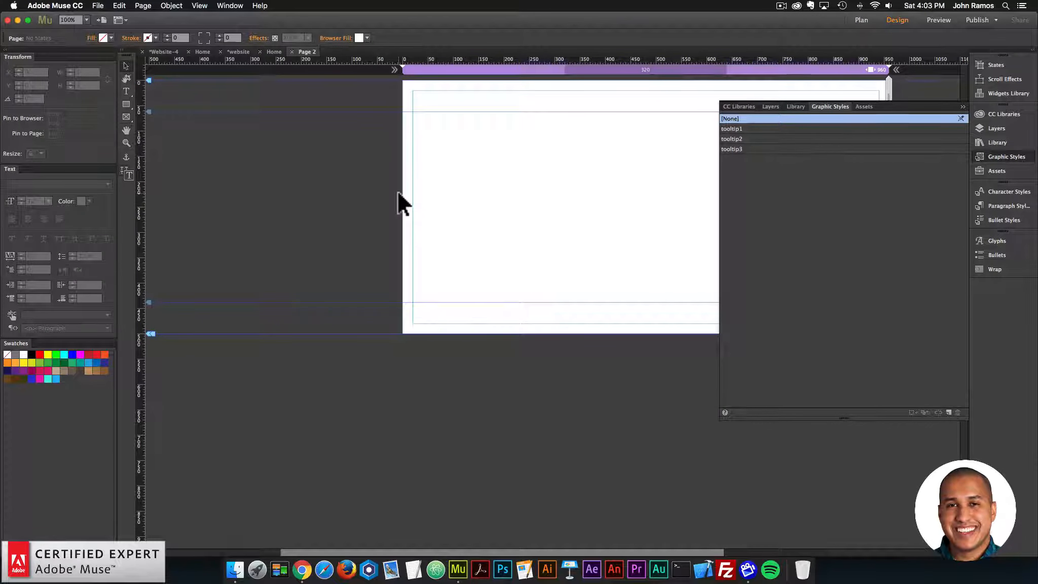
scroll(519, 177, "right", 3)
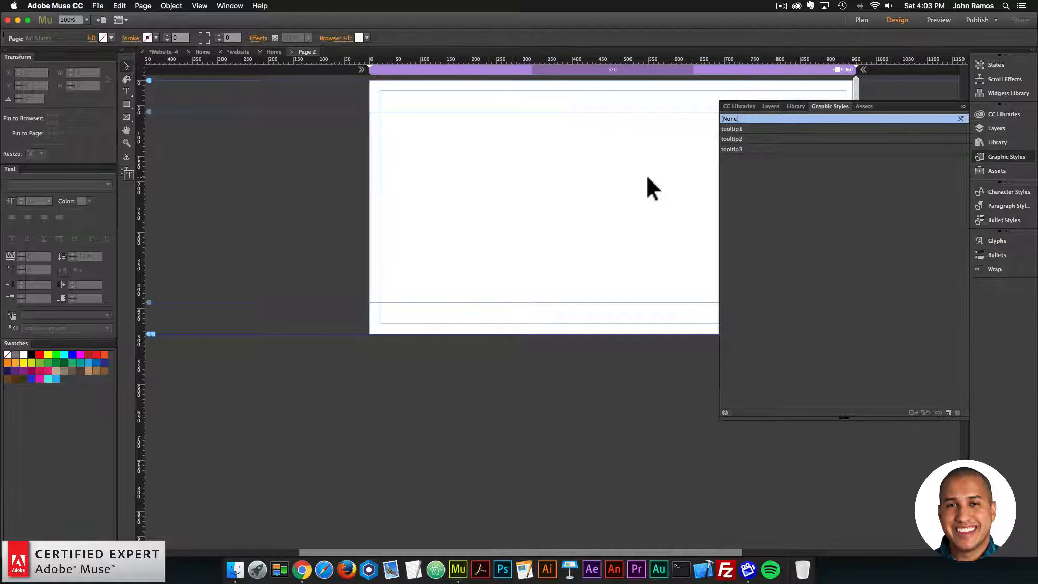
left_click(1008, 157)
scroll(865, 168, "right", 5)
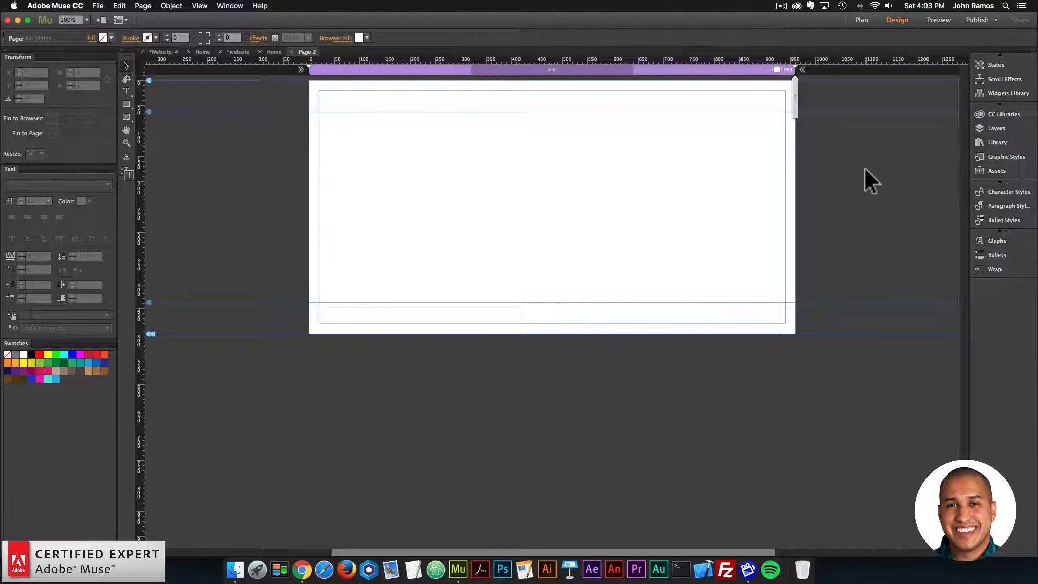
left_click(997, 144)
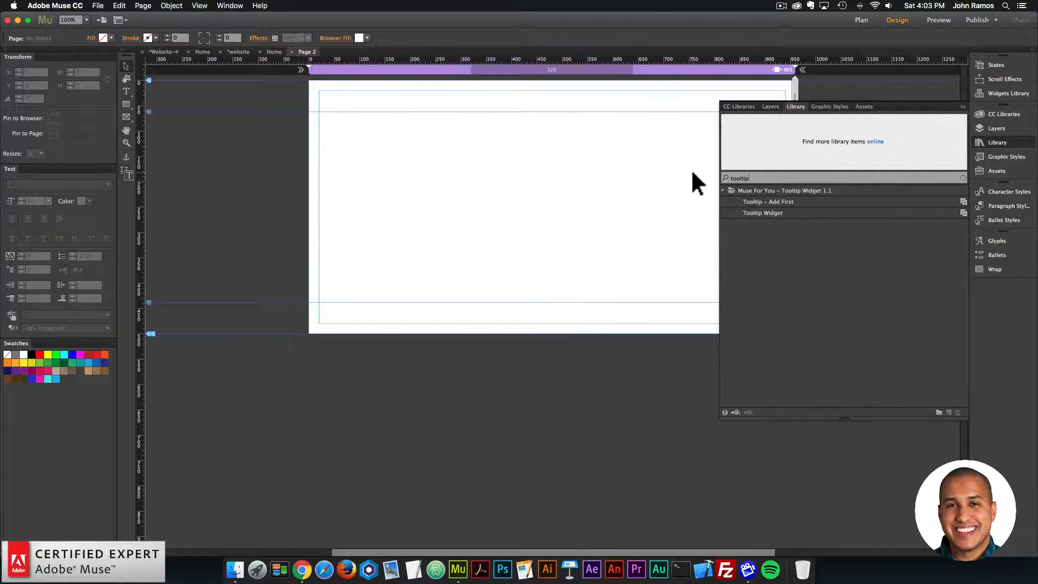
left_click(723, 190)
left_click(756, 201)
left_click_drag(756, 199, 303, 131)
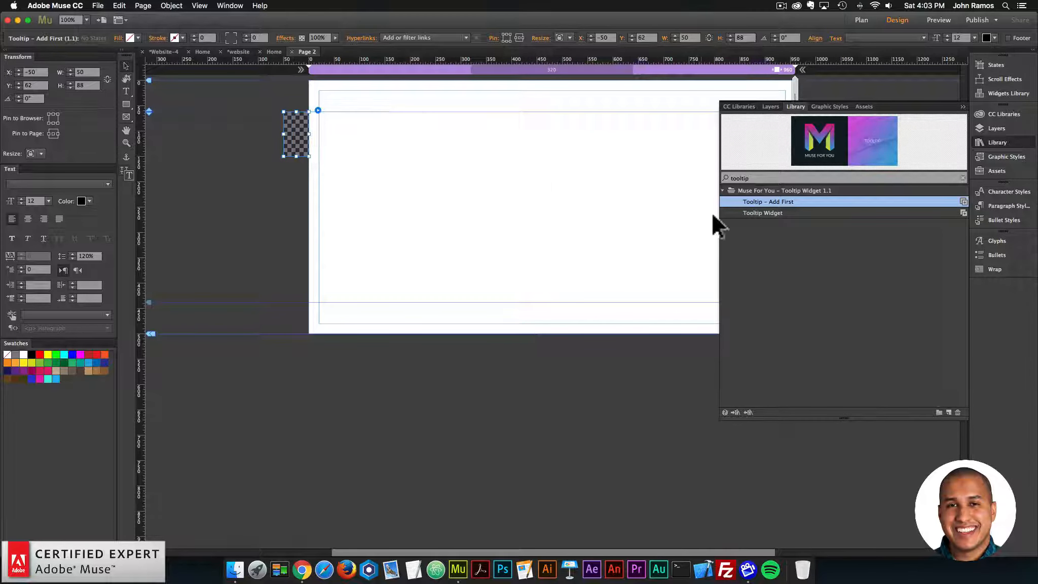
Step: Place the Tooltip Widget directly below the Add First widget at X -50, Y 177 and close its options
left_click_drag(758, 212, 280, 170)
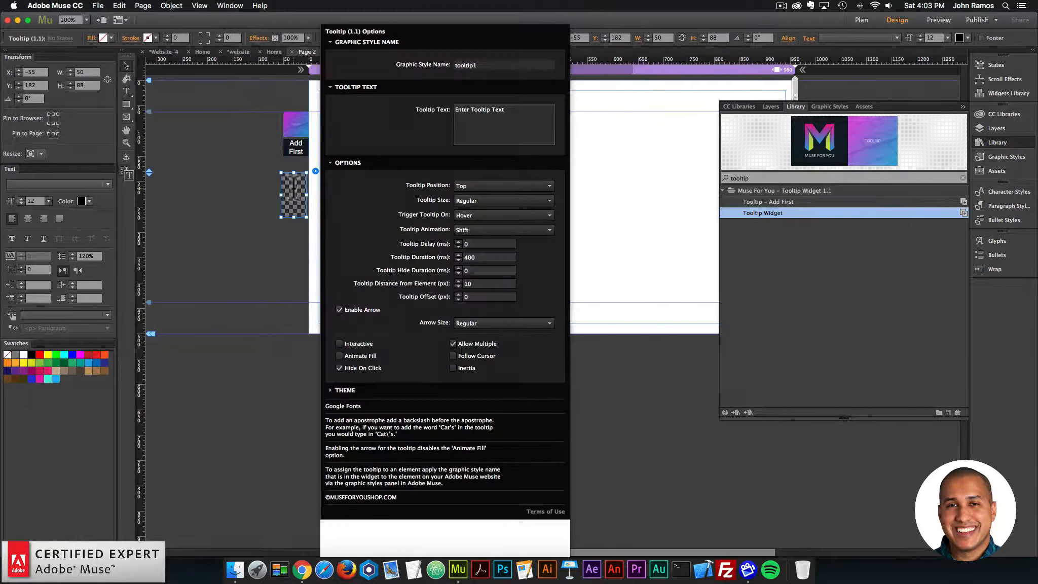
left_click(294, 193)
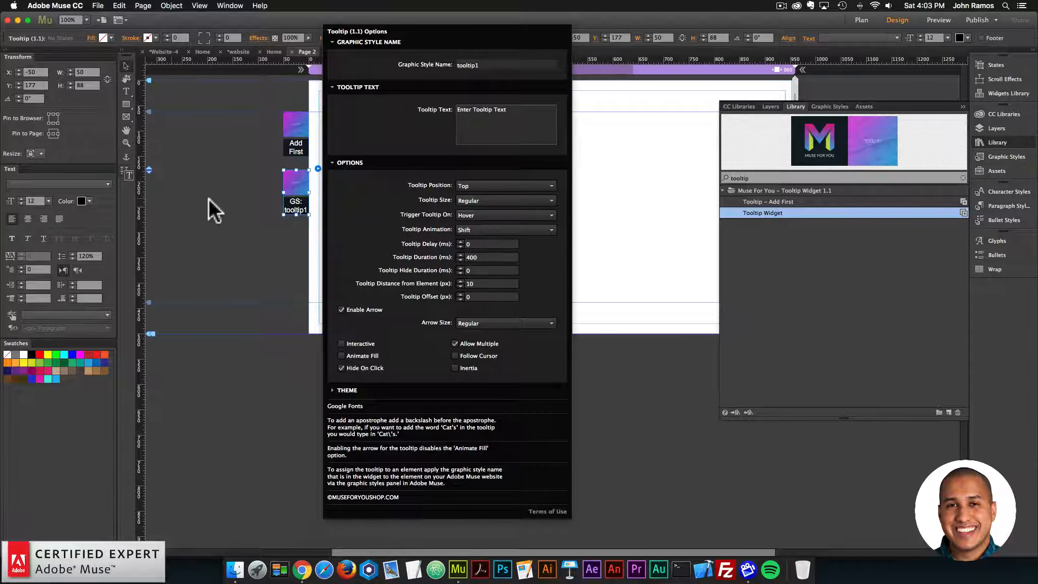
left_click(209, 197)
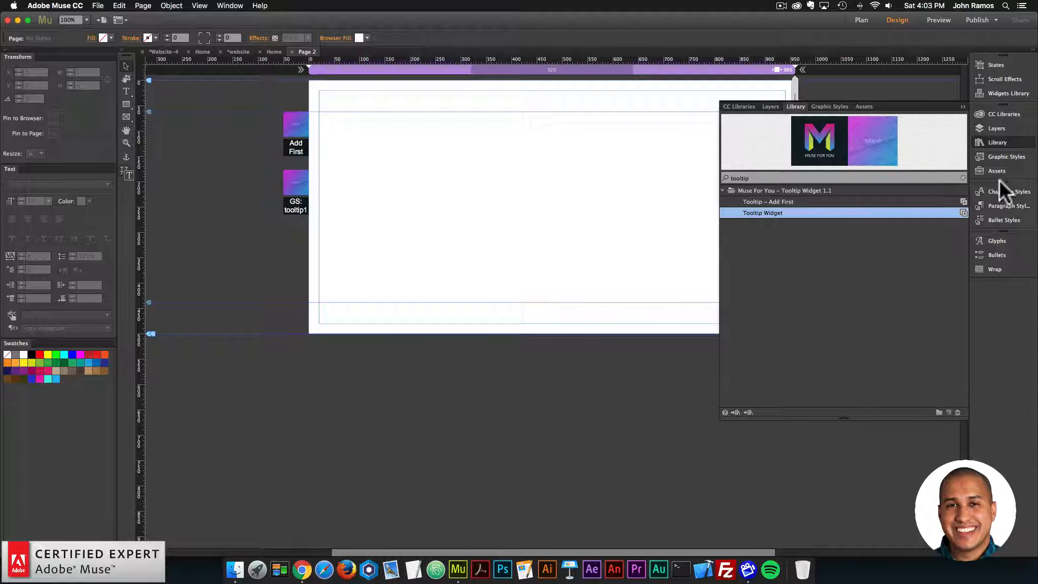
Step: Apply the tooltip1 graphic style to the whole page and enable Follow Cursor in the tooltip1 widget's options
left_click(1006, 156)
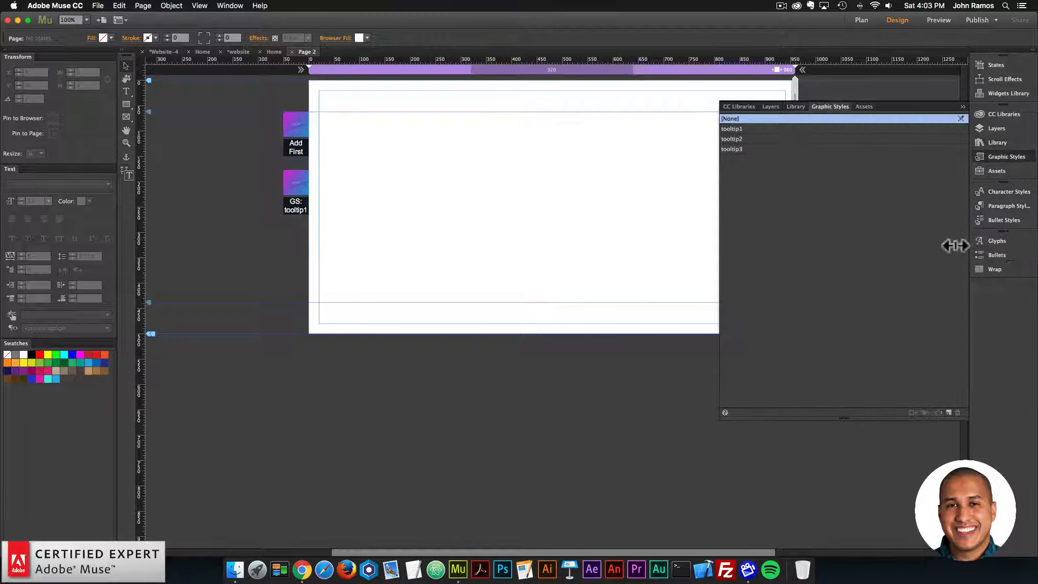
left_click(731, 129)
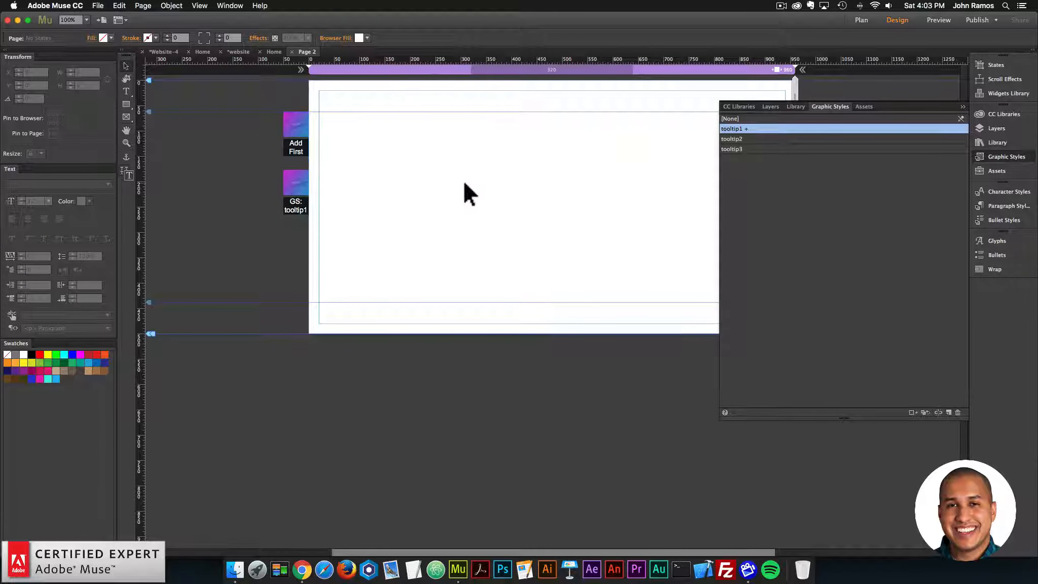
left_click(306, 175)
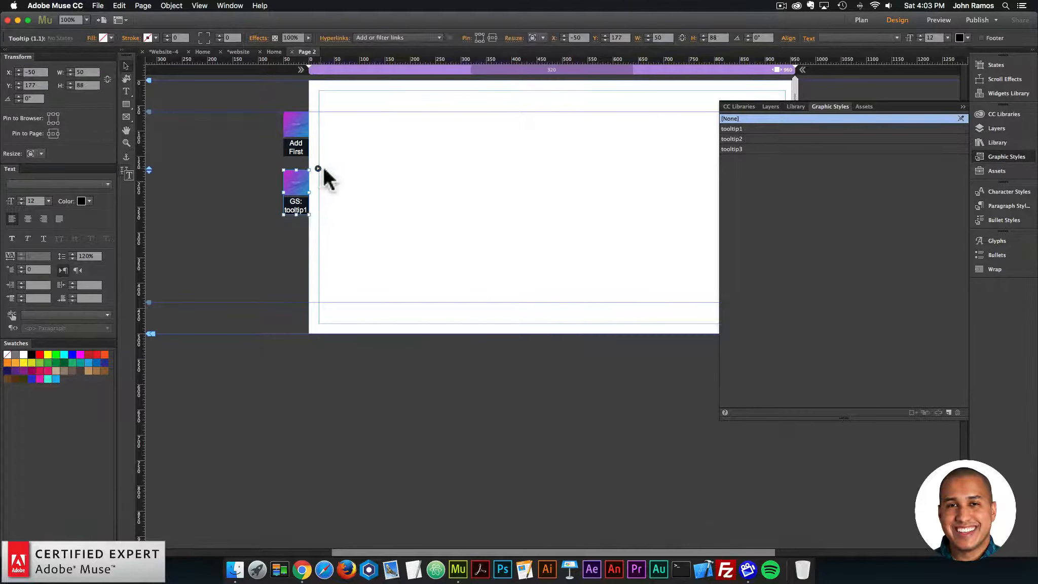
left_click(318, 168)
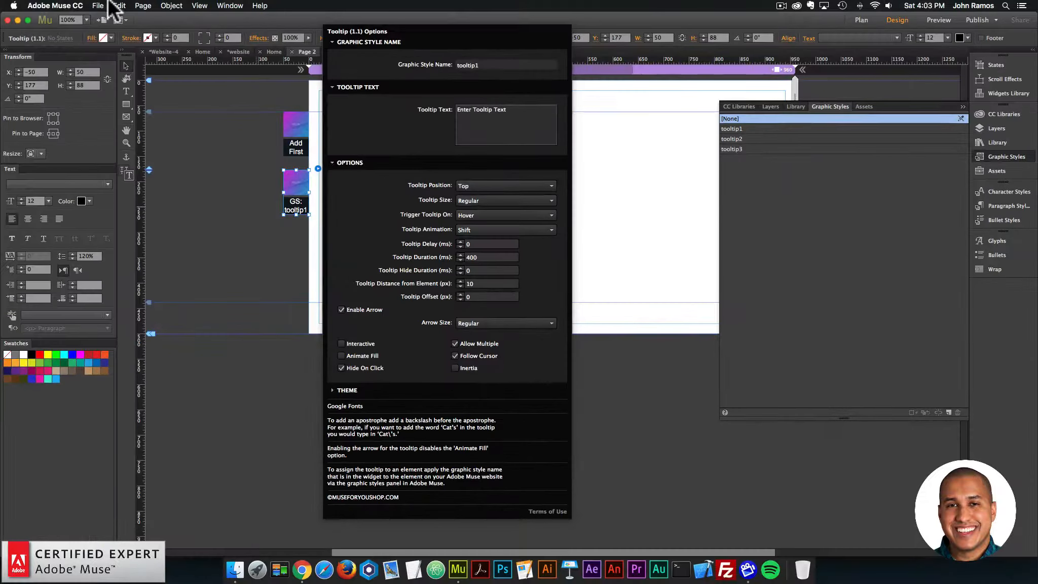
Step: Preview Page 2 in the browser to check the cursor-following tooltip, and return to Adobe Muse
left_click(99, 6)
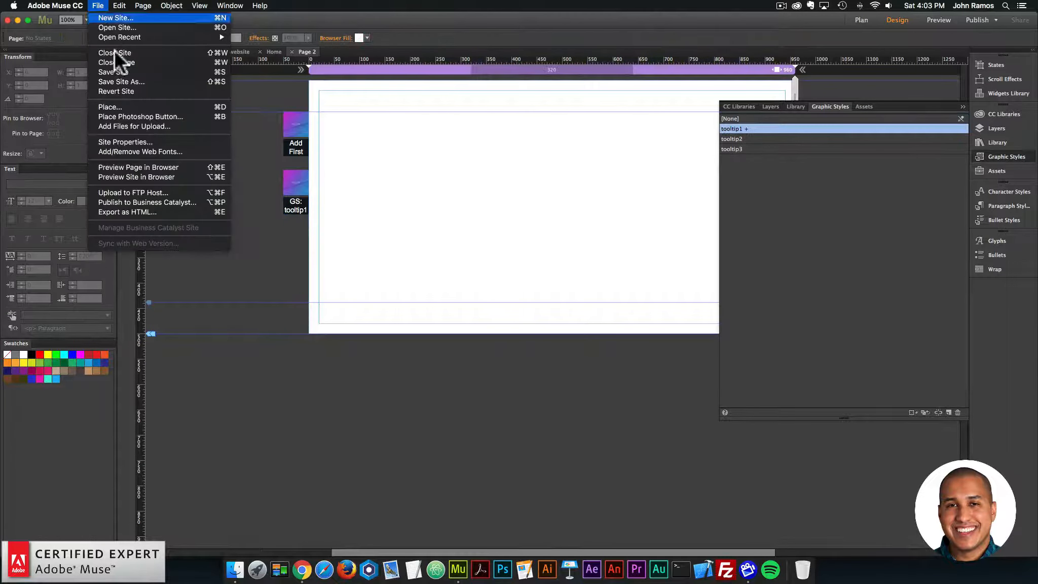
left_click(138, 166)
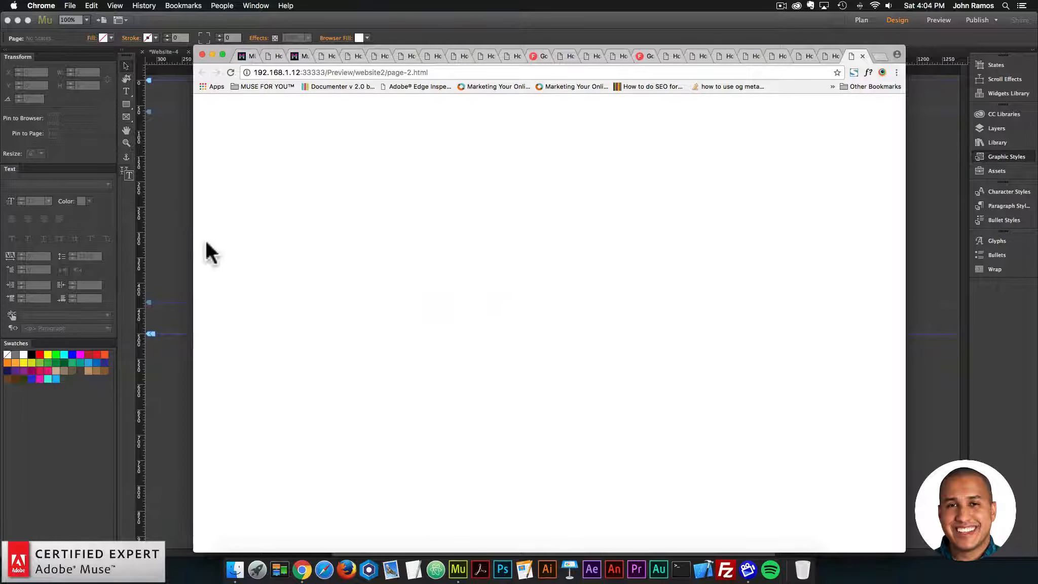
left_click(189, 231)
Step: Set the tooltip1 widget's Tooltip Text to "Hey! Welcome to my website!" and close its options
left_click(307, 178)
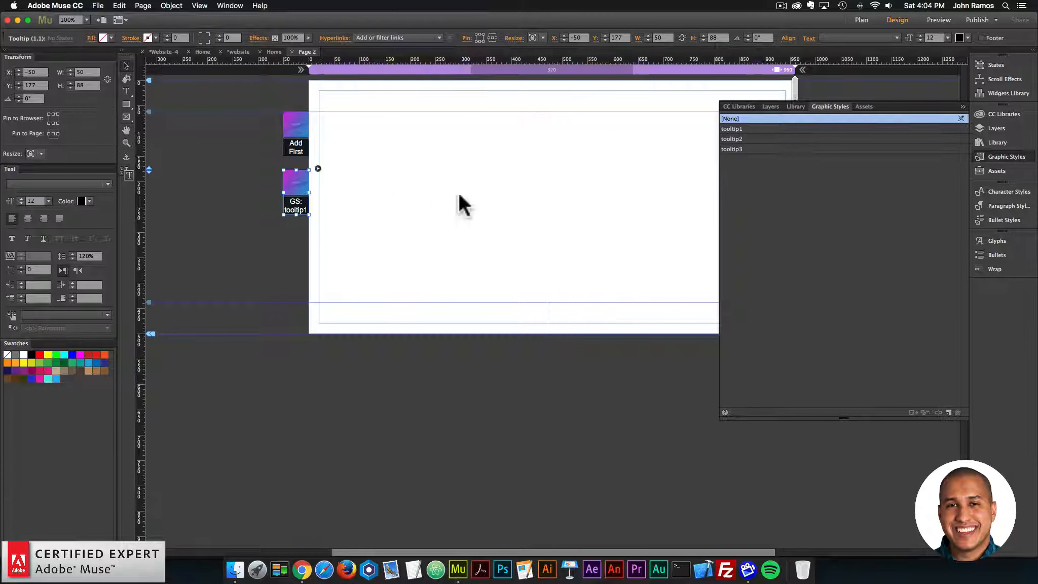
left_click(479, 120)
type("Hye")
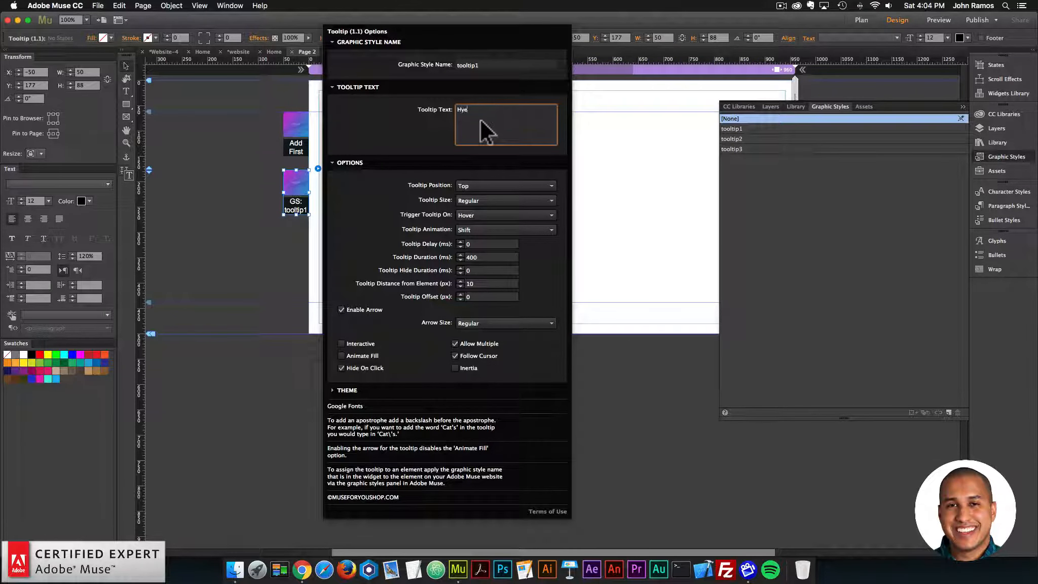
key("BackSpace")
key("BackSpace")
type("ey! Welcome tom y")
key("BackSpace")
key("BackSpace")
type("y websit")
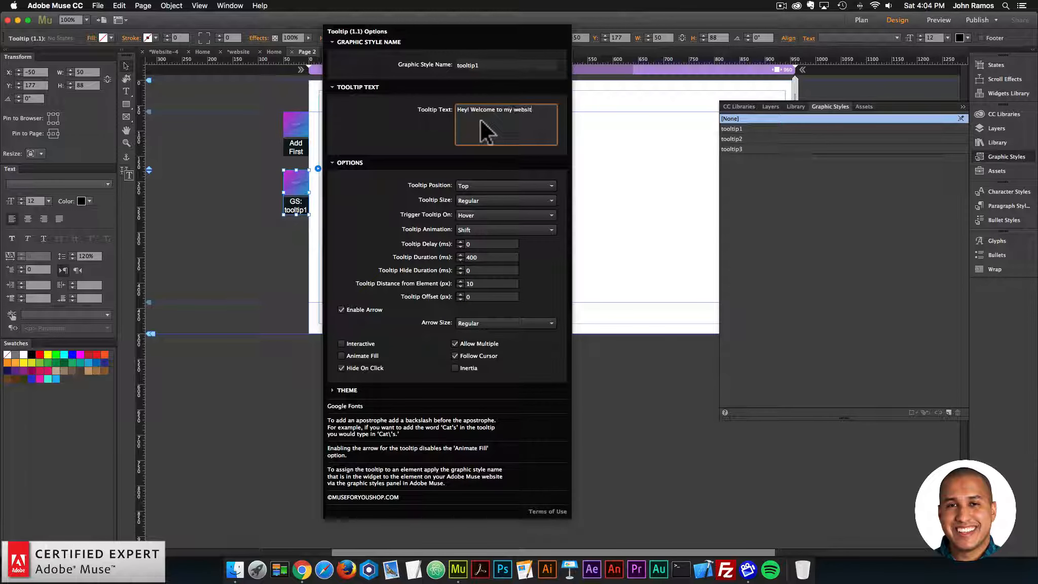
type("e!")
key("Return")
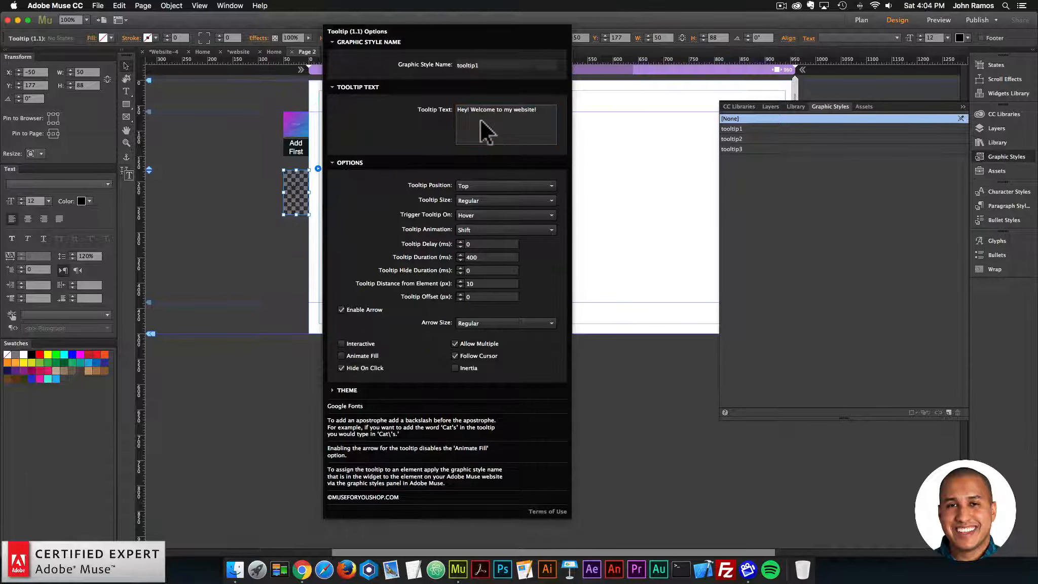
left_click(230, 149)
Step: Preview Page 2 in the browser again to check the welcome tooltip, and return to Adobe Muse
left_click(98, 6)
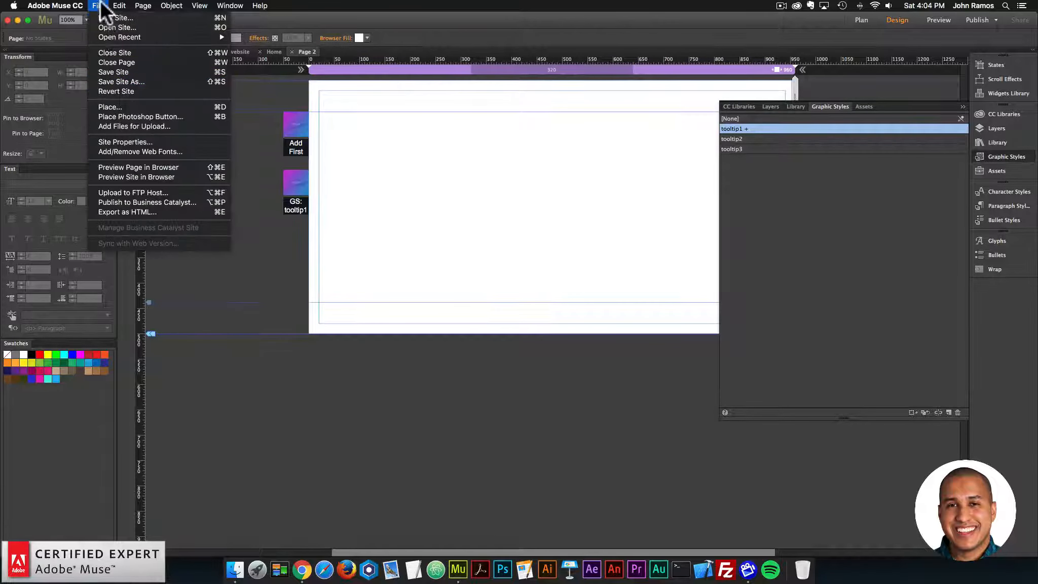
left_click(161, 169)
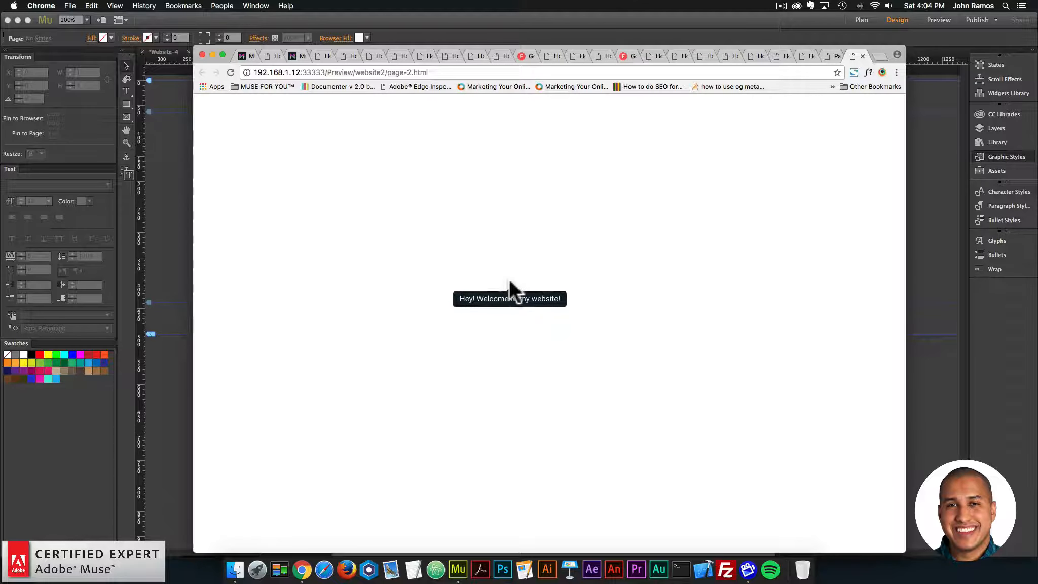
left_click(181, 204)
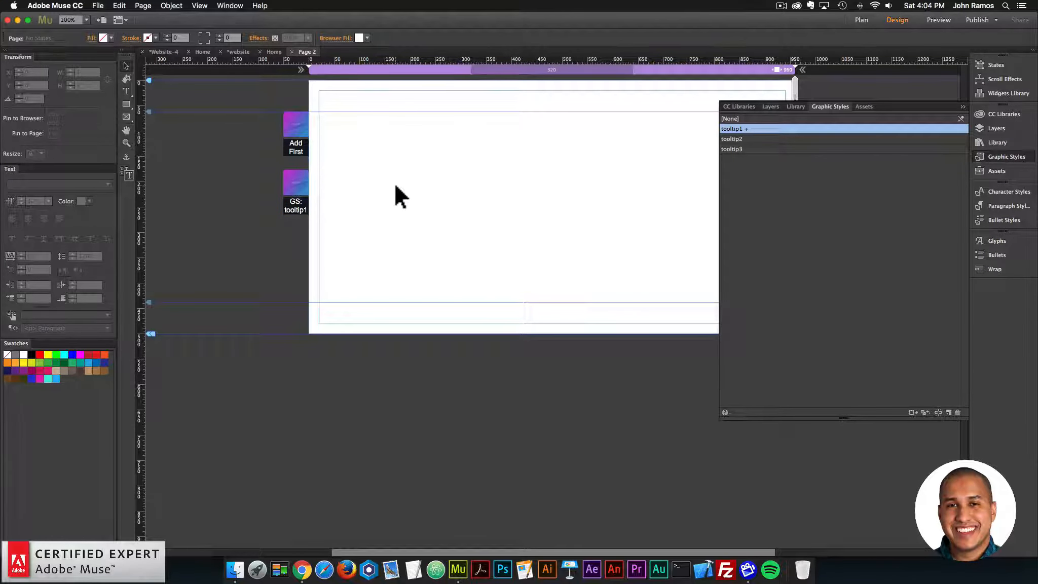
Step: Find "advanced gradients" in the widget library and place the Advanced Gradients – Fullscreen – 2 Colors widget just outside the page's right edge
left_click(1021, 157)
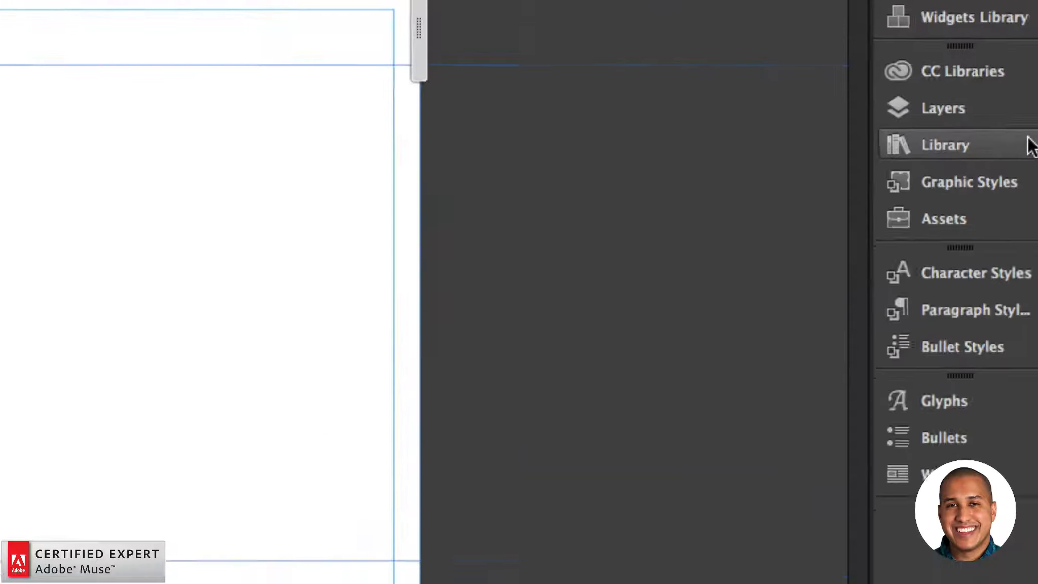
left_click(1028, 147)
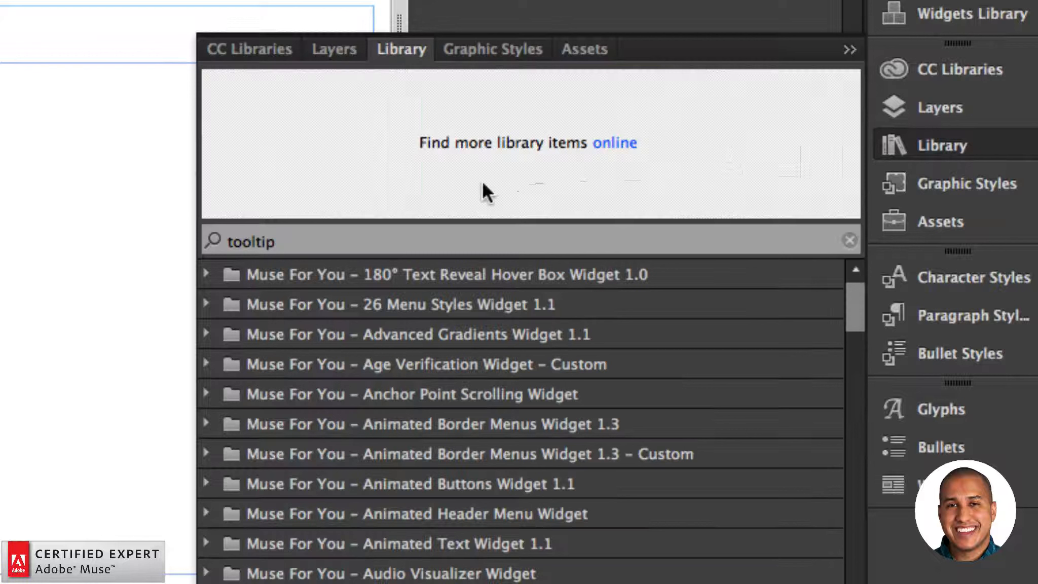
double_click(338, 234)
type("ad")
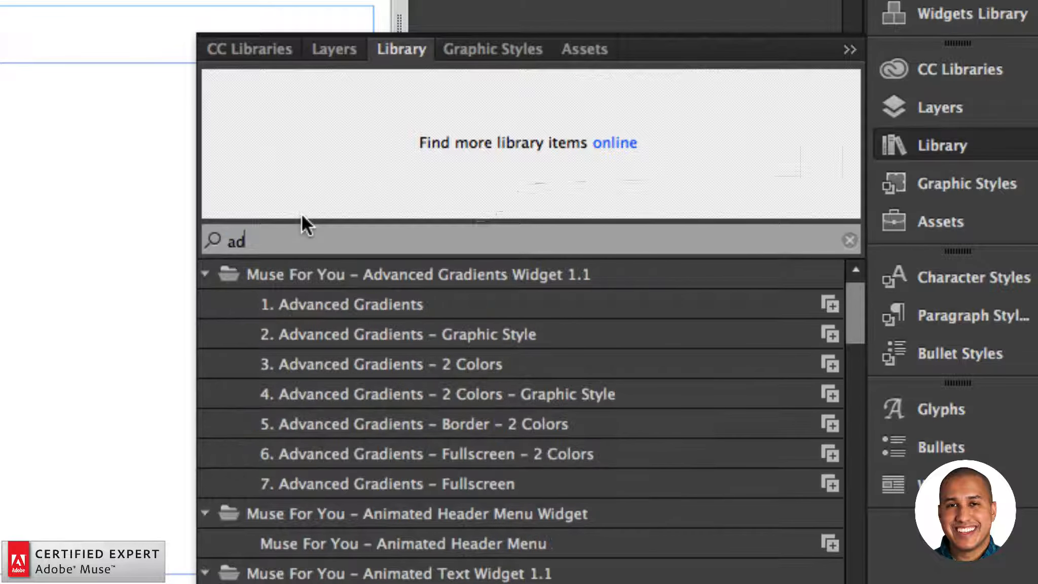
type("vanced gradients")
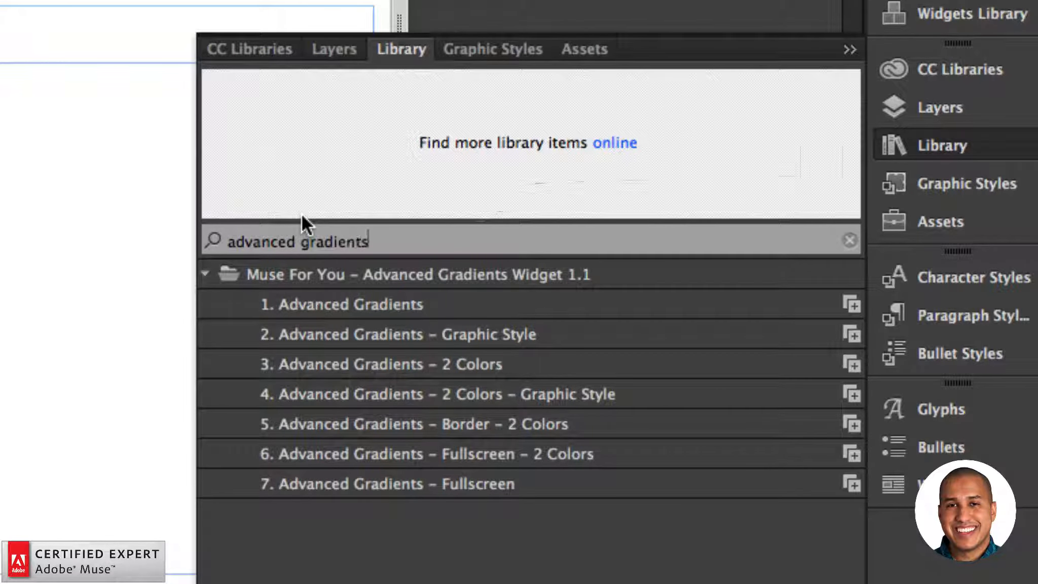
left_click(408, 452)
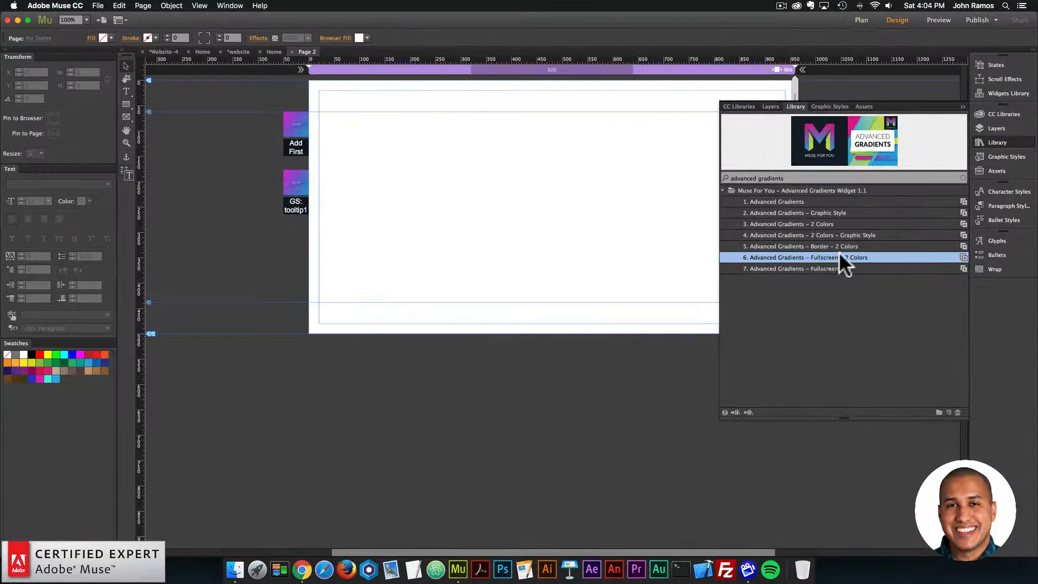
left_click_drag(805, 257, 818, 127)
Step: Set the gradient widget's Color 1 to the turquoise swatch (R=72 G=240 B=219) and Color 2 to the bright blue swatch, and close its options
left_click(840, 109)
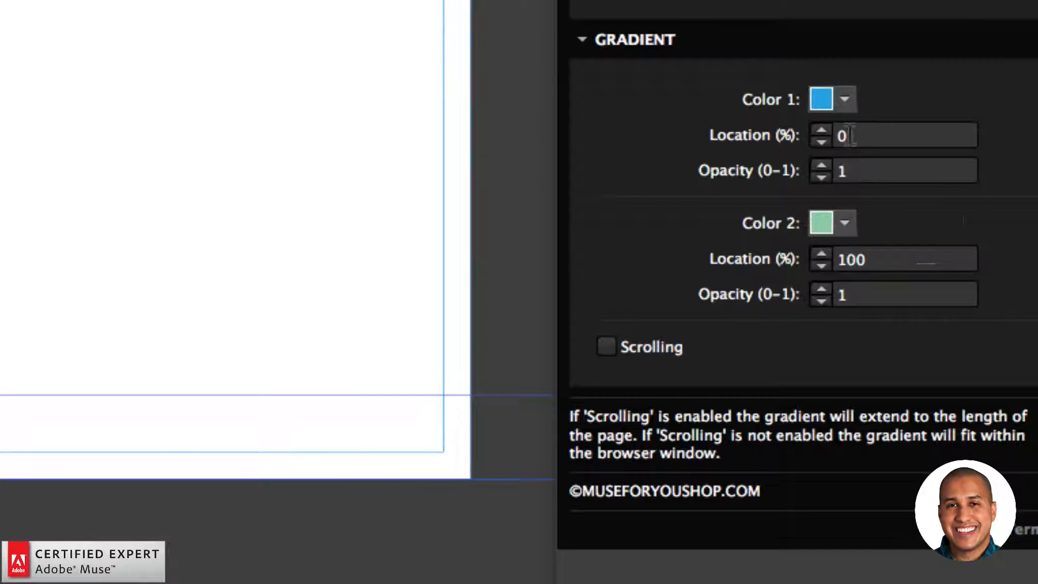
left_click(845, 100)
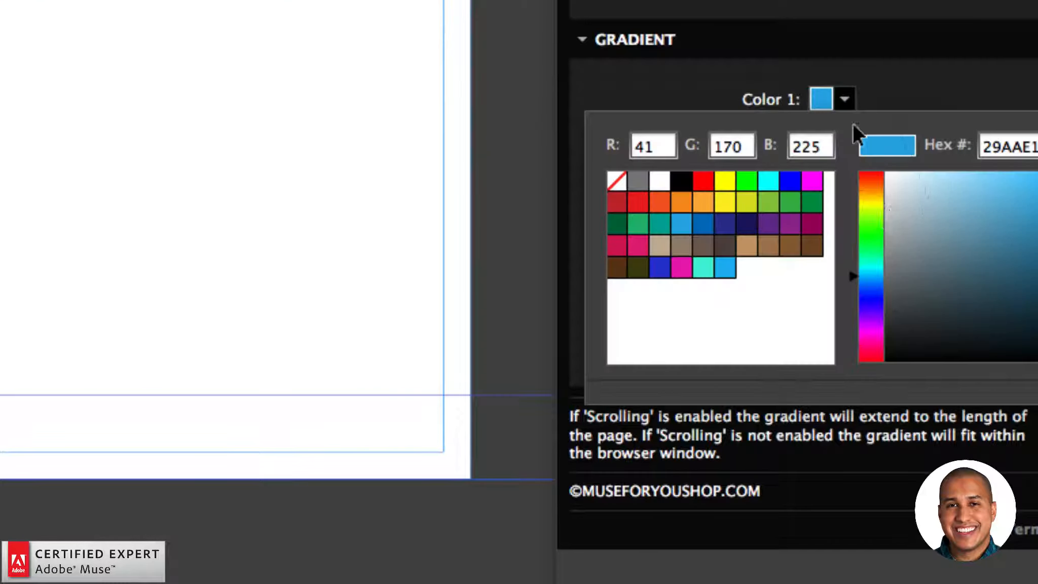
left_click(703, 267)
left_click(845, 223)
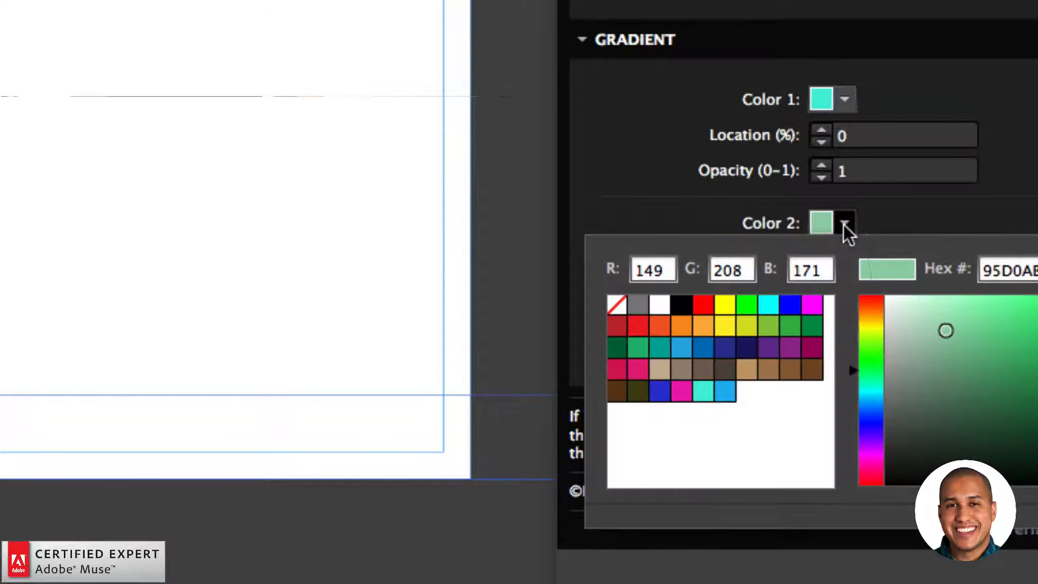
left_click(724, 391)
left_click(688, 167)
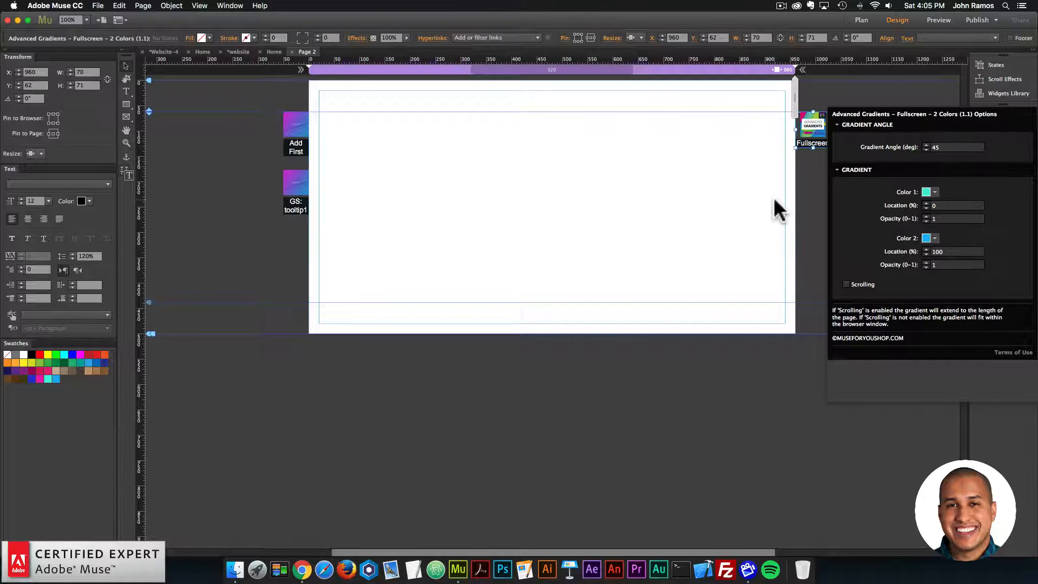
left_click(773, 197)
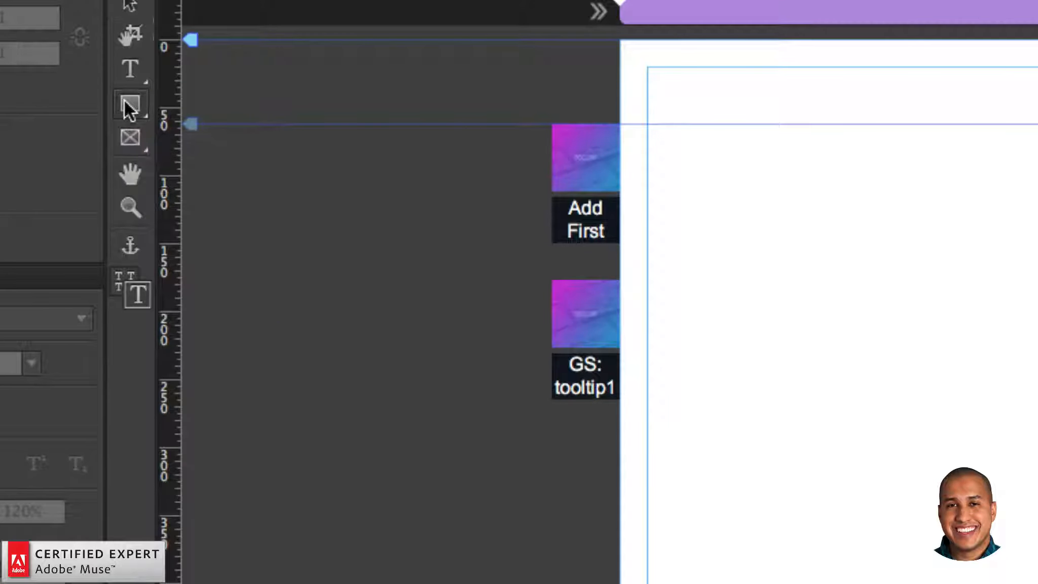
Step: Draw a square about 205 px wide at about X 225, Y 160 on the page and fill it with white
left_click(130, 106)
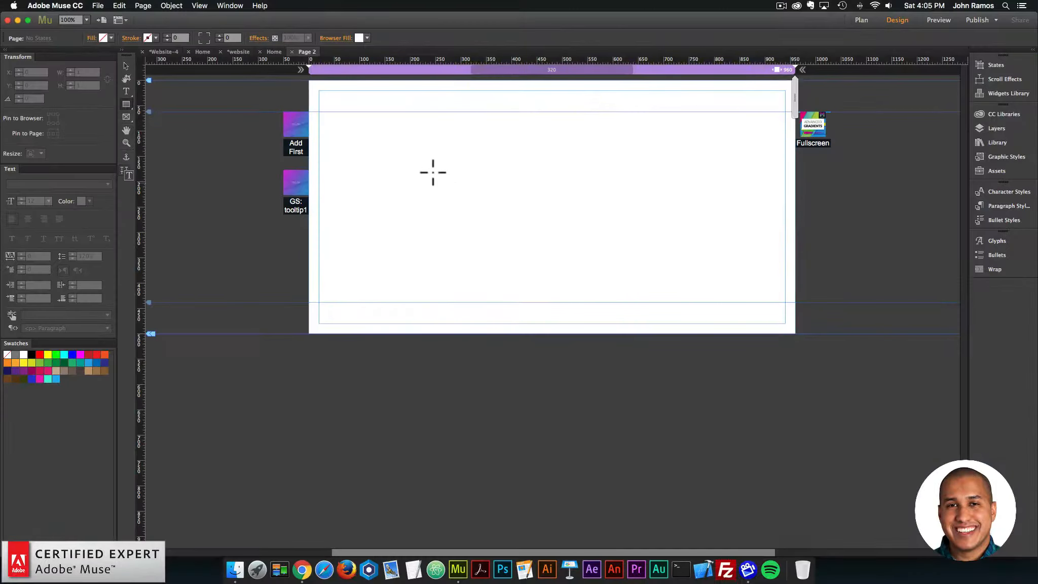
left_click_drag(423, 162, 527, 265)
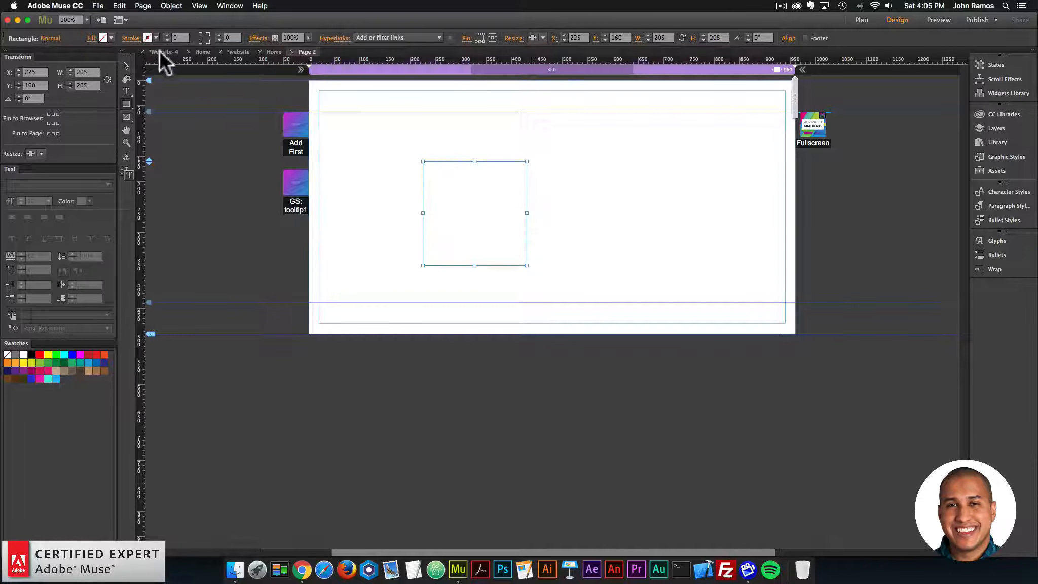
left_click(112, 38)
left_click(238, 52)
left_click(322, 137)
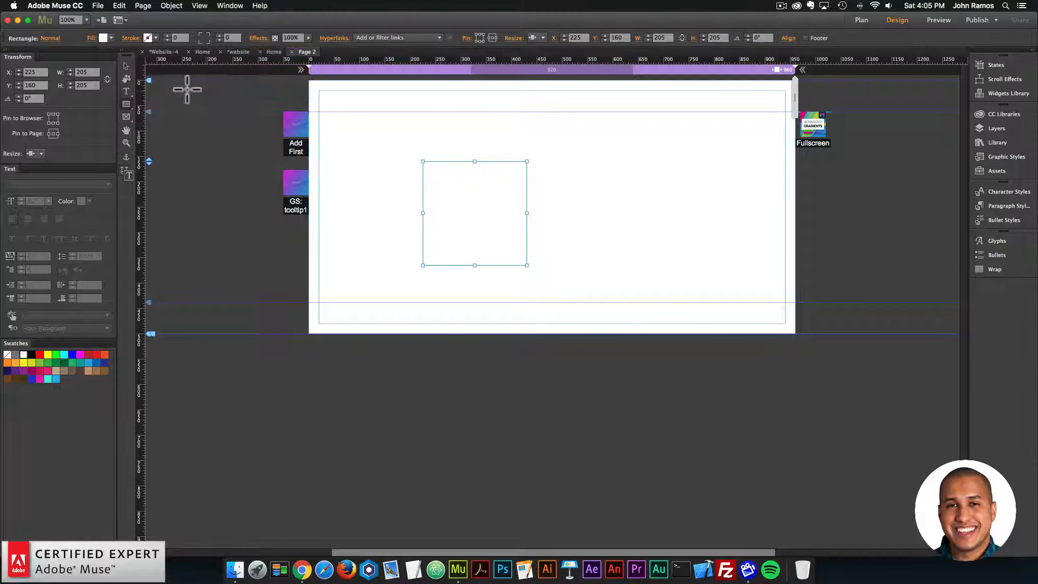
left_click(127, 65)
Step: Preview Page 2 in the browser to check the white square against the gradient background, and return to Adobe Muse
left_click(98, 6)
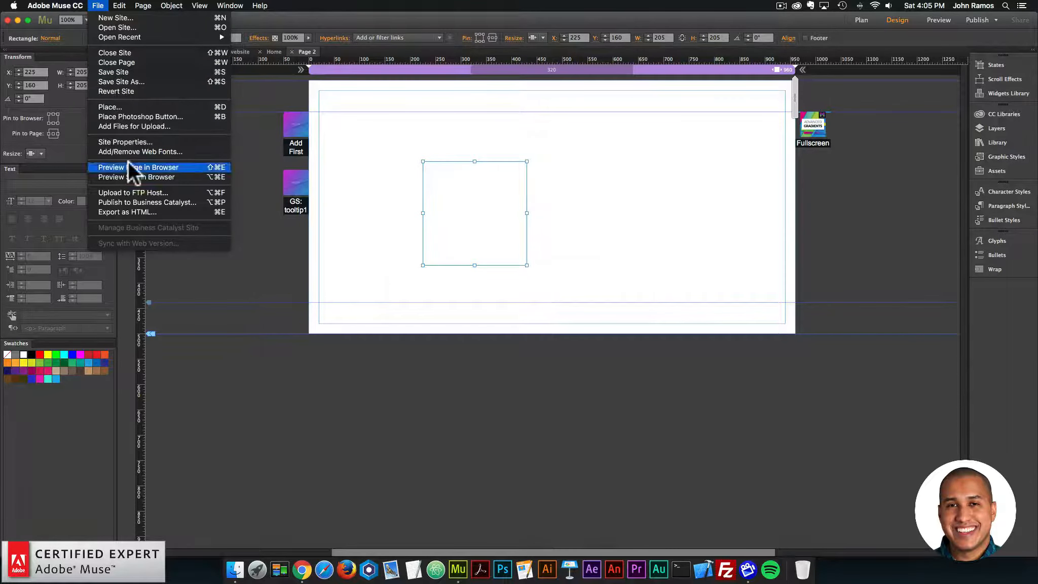
left_click(128, 160)
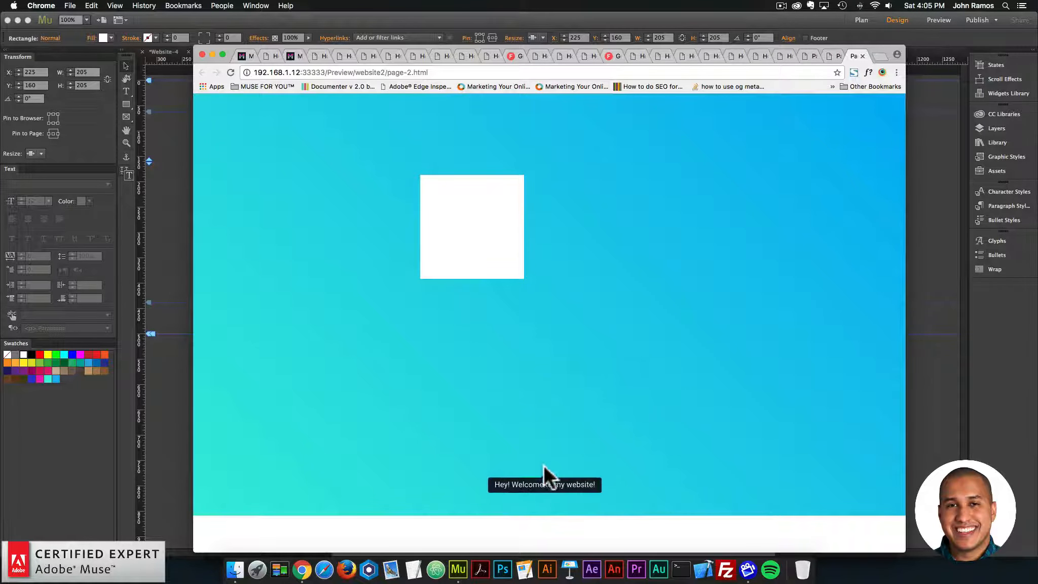
left_click(179, 258)
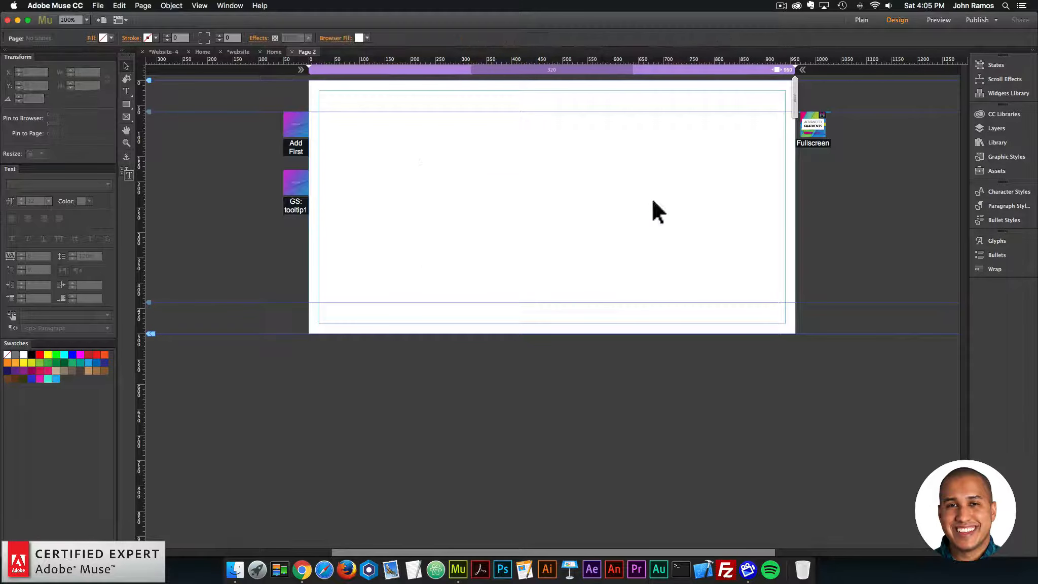
Step: Mark the Fullscreen gradient widget as a Footer item, preview Page 2 in the browser, and return to Adobe Muse
left_click_drag(822, 131, 821, 127)
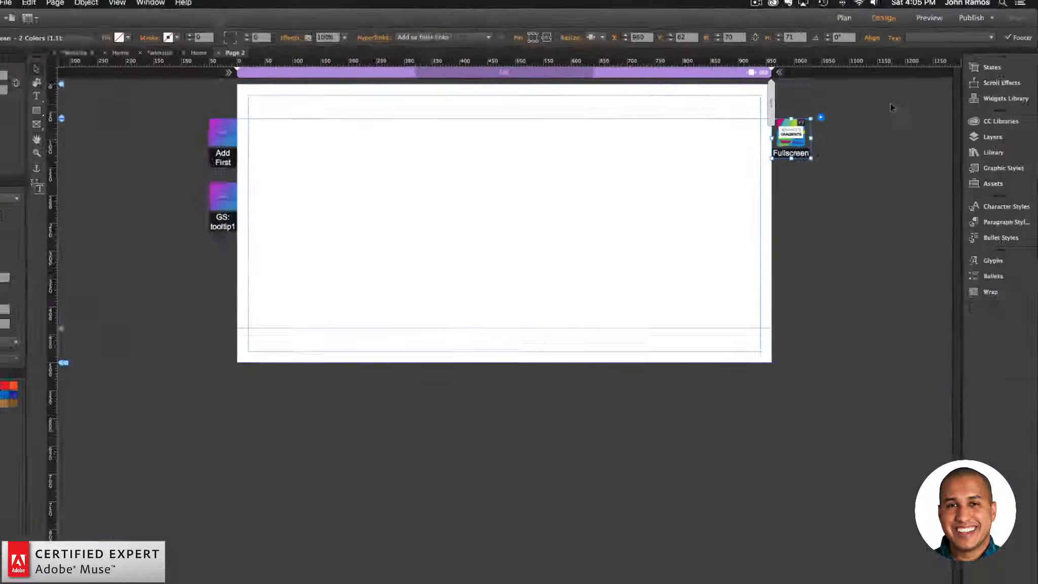
left_click(859, 185)
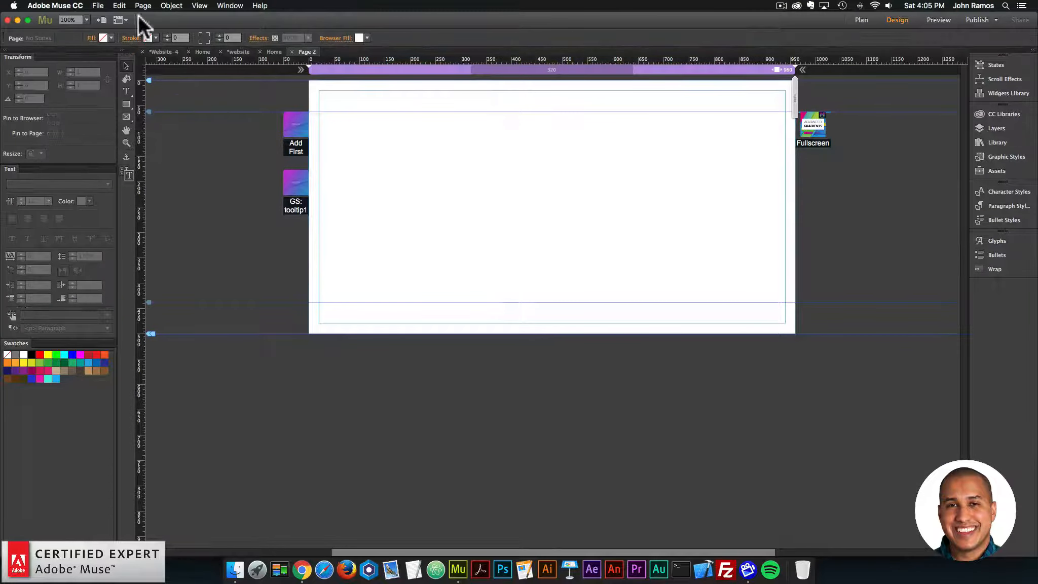
left_click(96, 6)
left_click(143, 166)
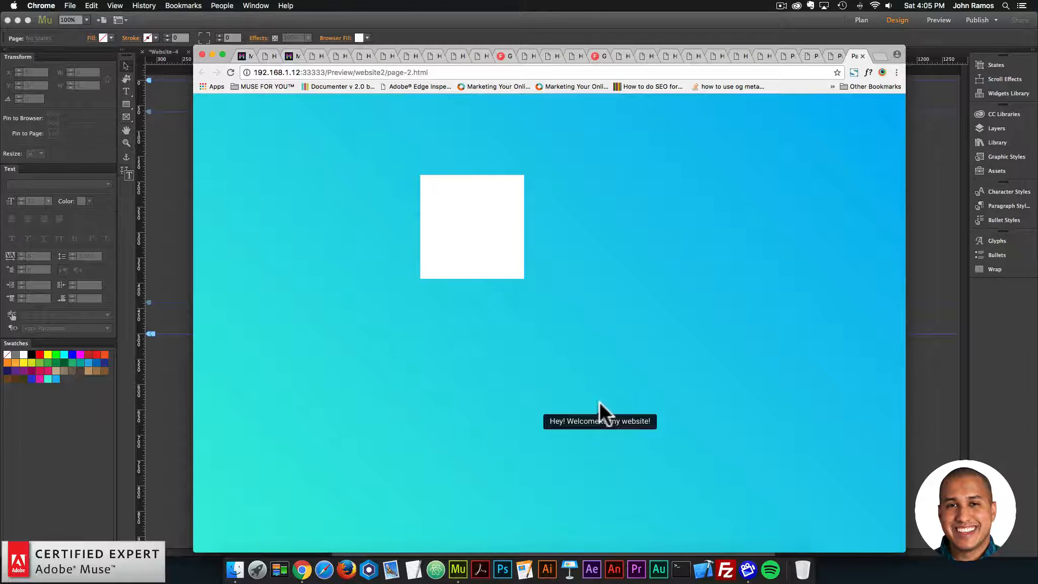
left_click(181, 278)
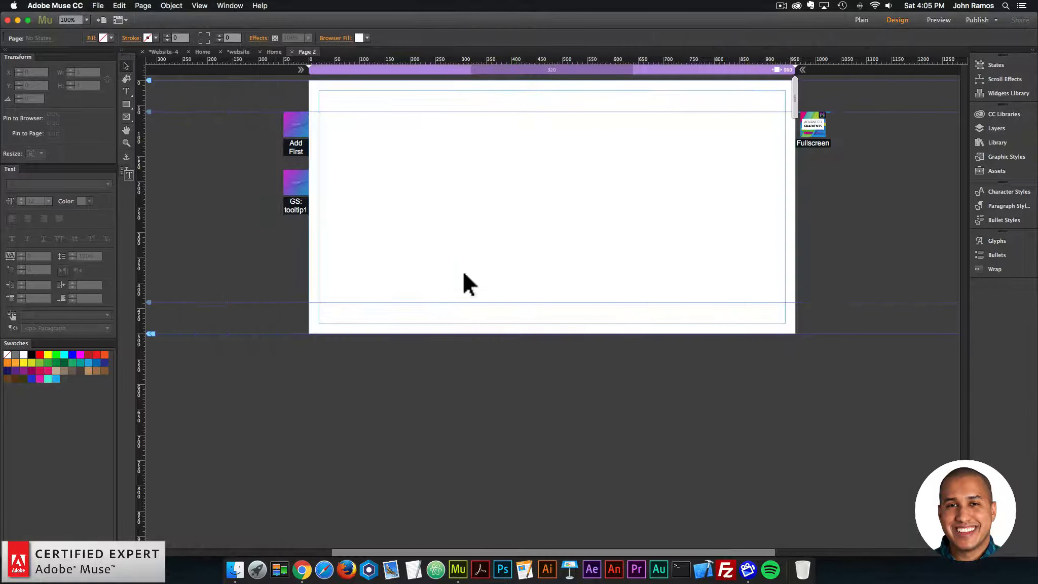
left_click(809, 134)
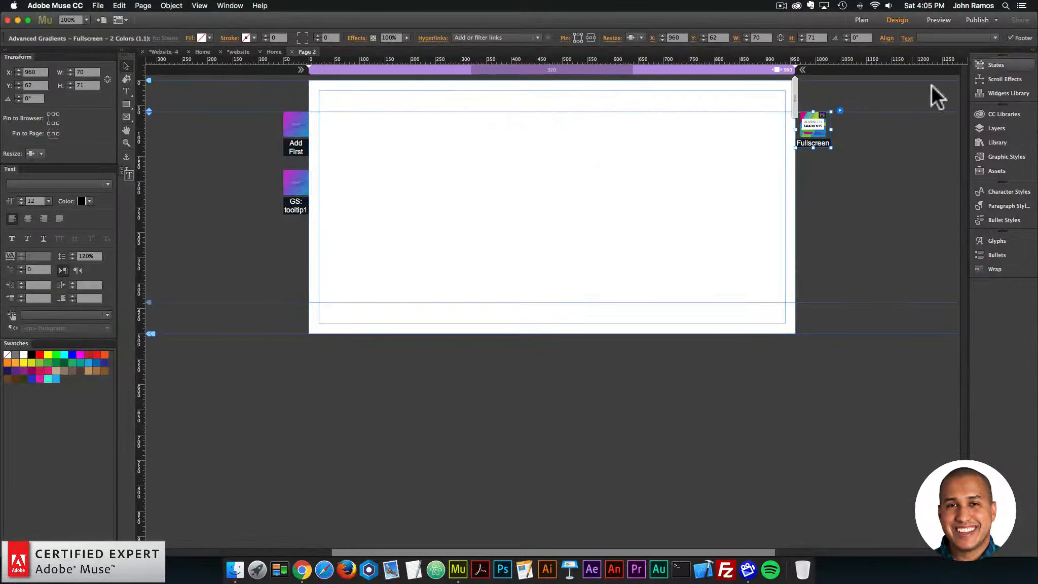
left_click(914, 152)
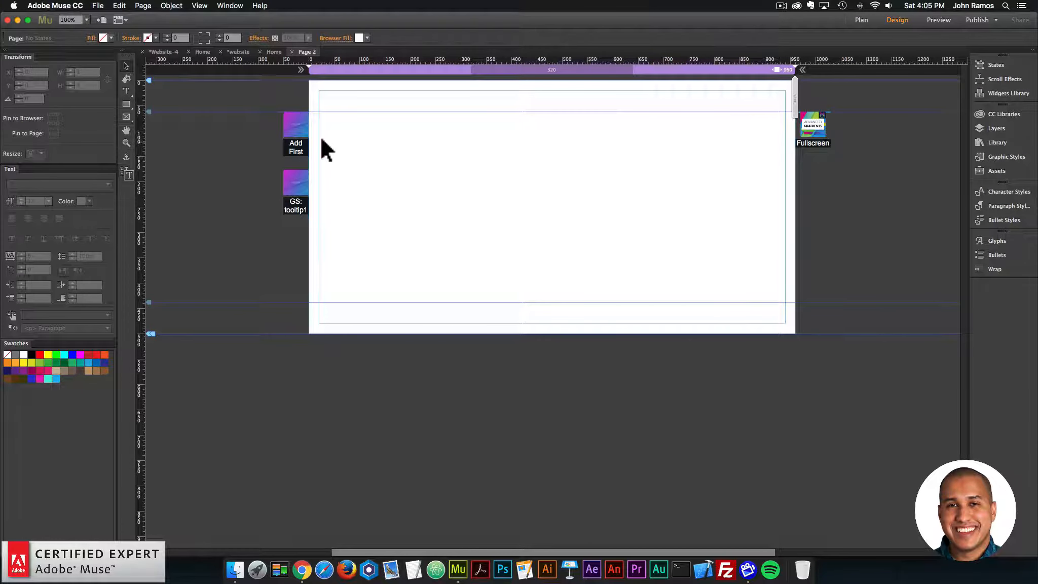
Step: Delete the white square from the page
left_click(127, 105)
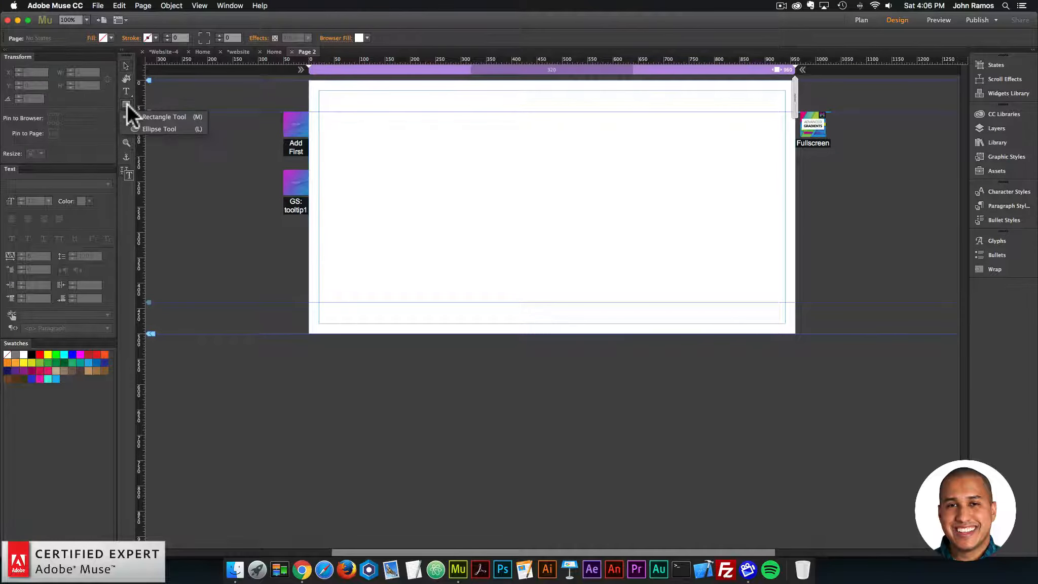
left_click(127, 64)
left_click(520, 196)
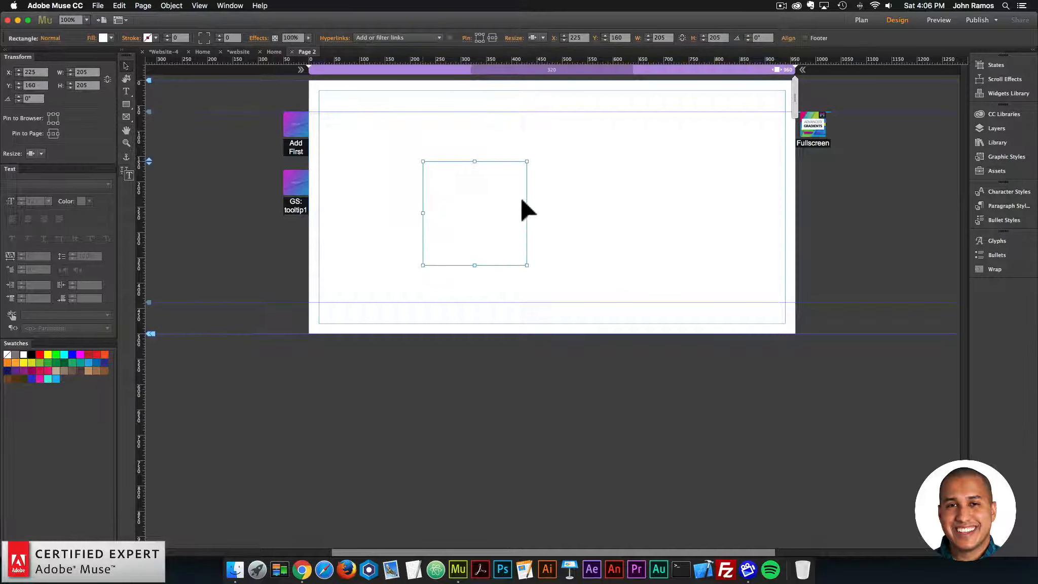
key("Delete")
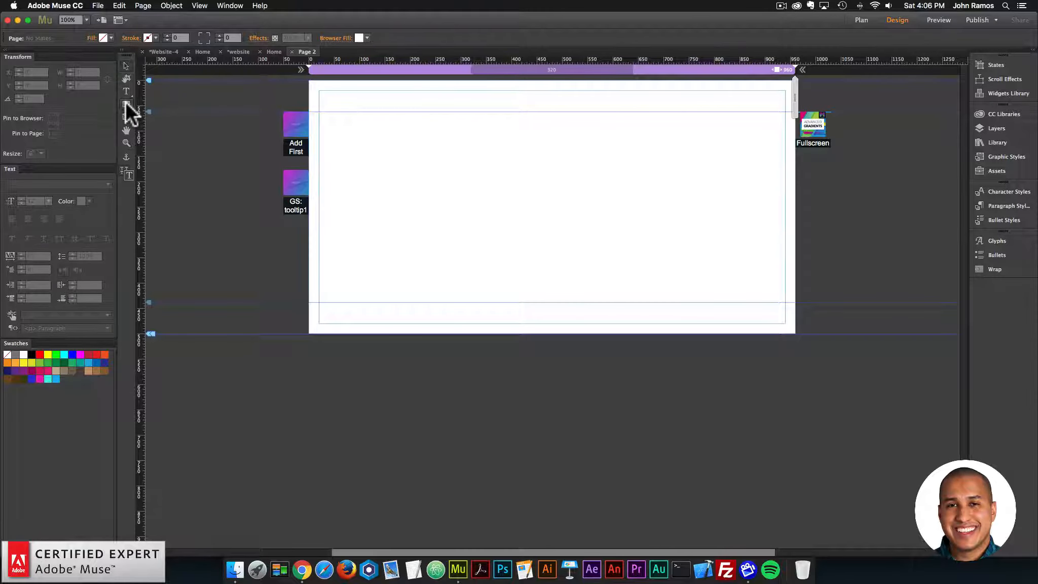
Step: Draw a circle with the Ellipse Tool, set its width and height to 250, and fill it with the blue swatch 1EB4F1
left_click(126, 105)
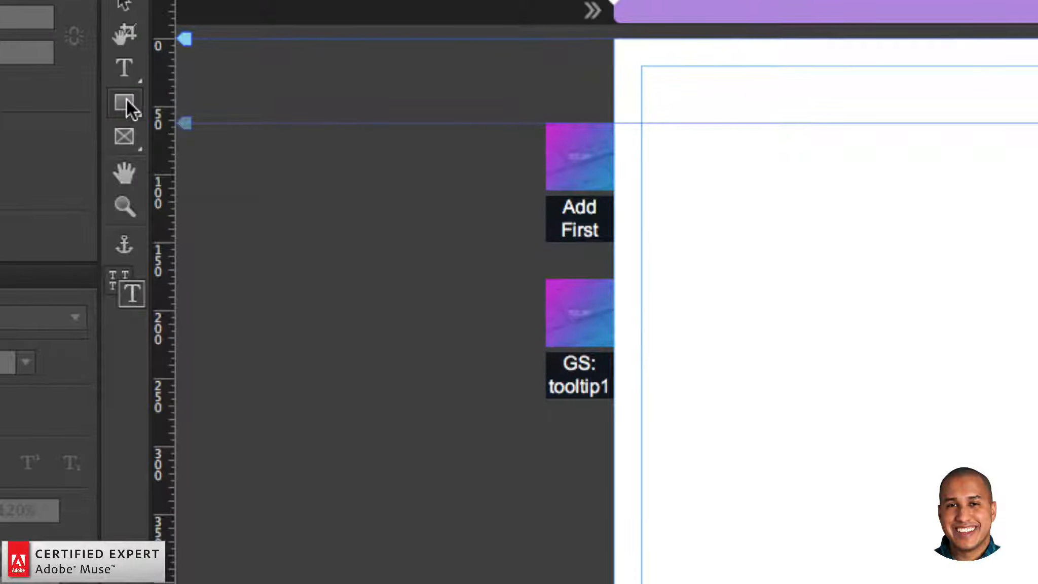
left_click(126, 99)
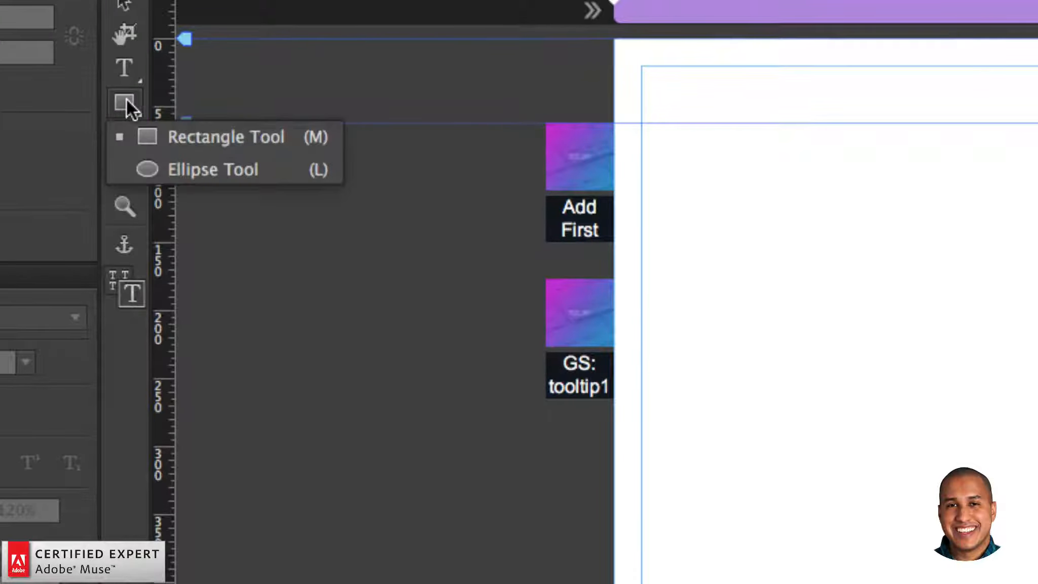
left_click(182, 169)
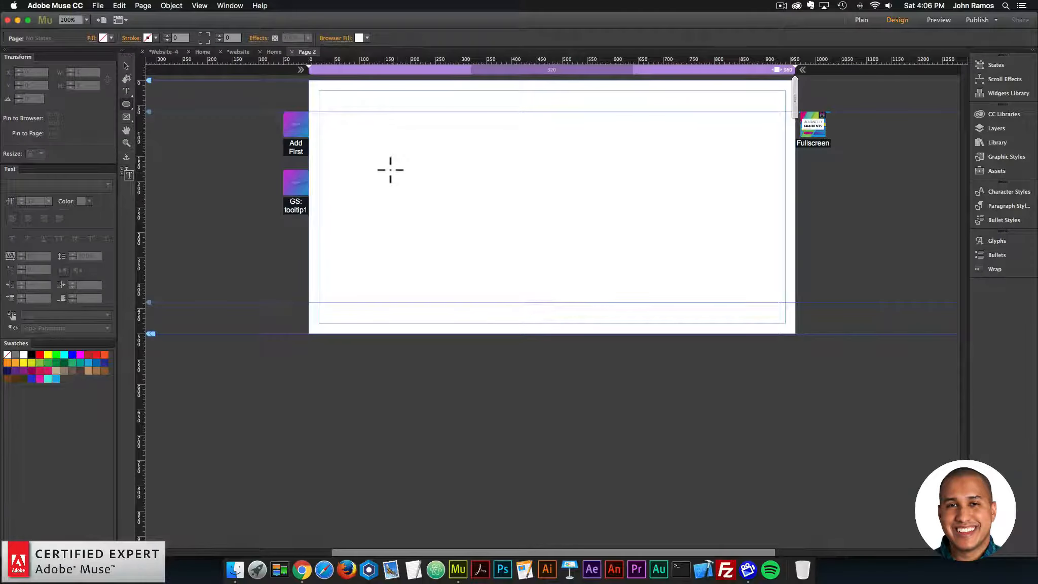
left_click_drag(389, 170, 515, 268)
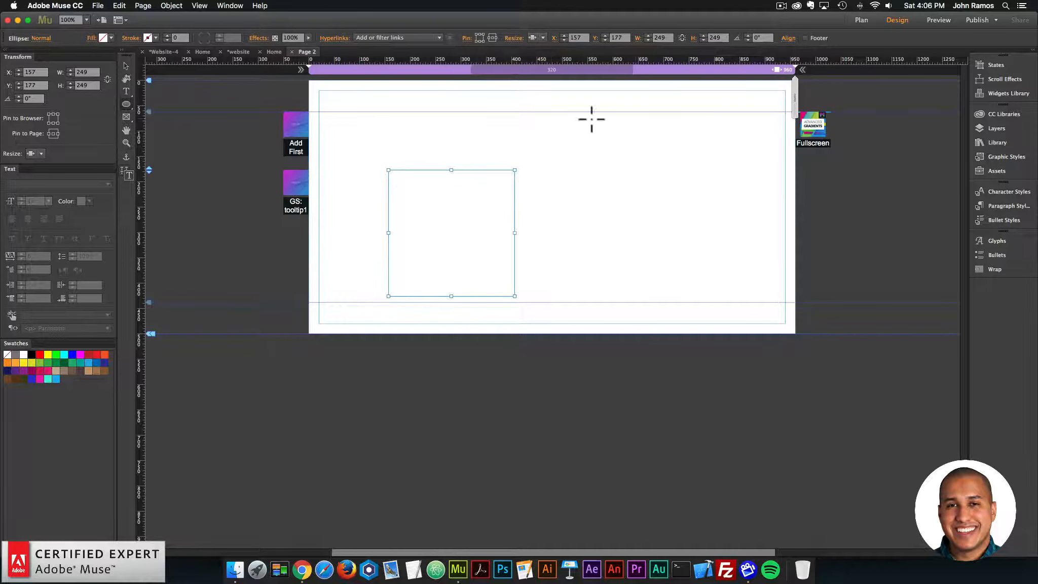
left_click(659, 37)
type("250")
key("Return")
left_click(106, 37)
left_click(263, 84)
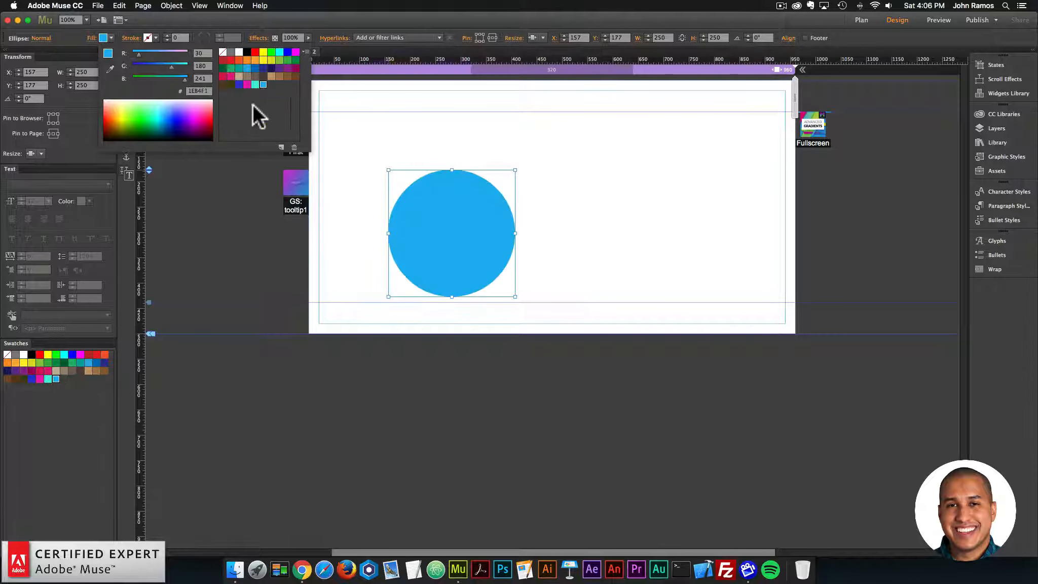
Step: Move the blue circle to X 20, Y 213 and place two copies evenly spaced in a row beside it
left_click_drag(502, 240, 432, 257)
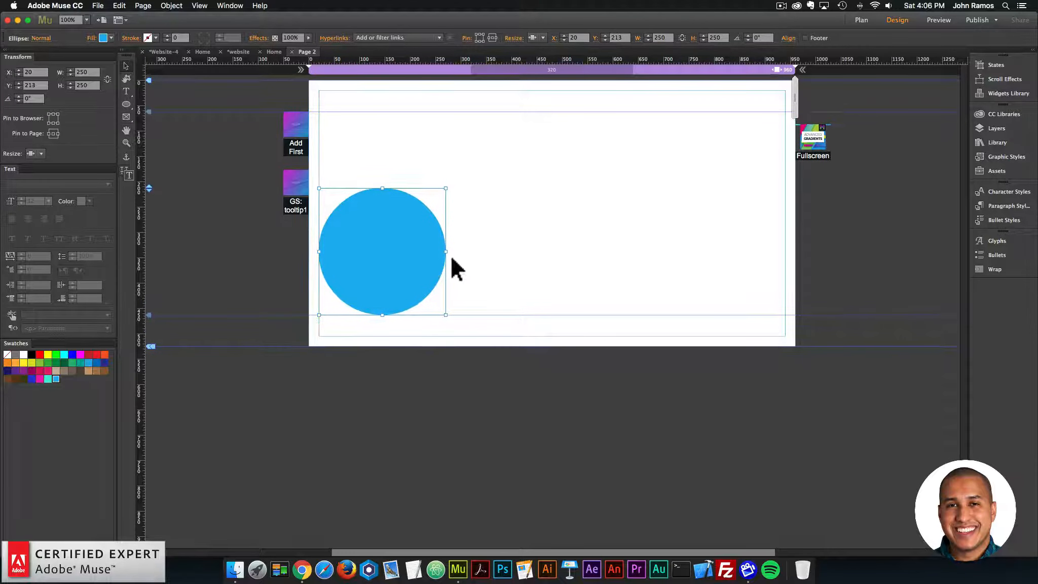
key("super+c")
key("super+v")
left_click_drag(555, 287, 740, 226)
Step: Apply the tooltip1 graphic style to the leftmost circle
left_click(435, 225)
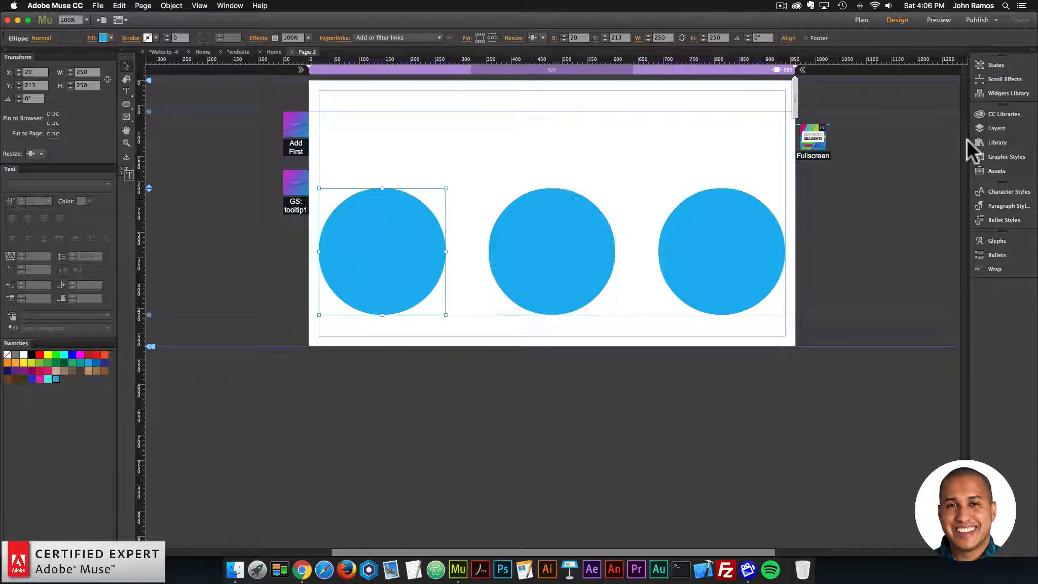
left_click(1003, 153)
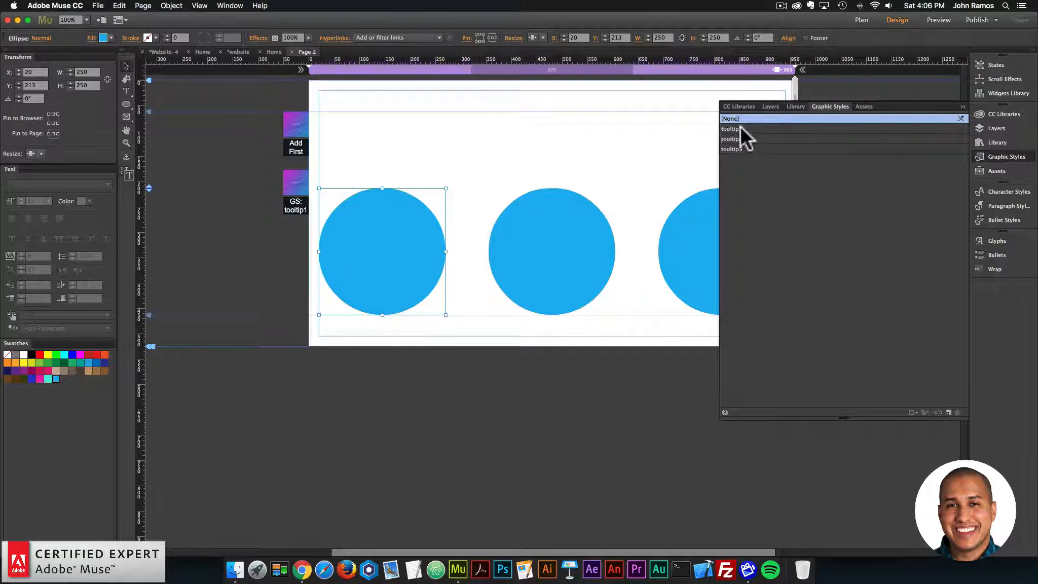
mouse_move(745, 127)
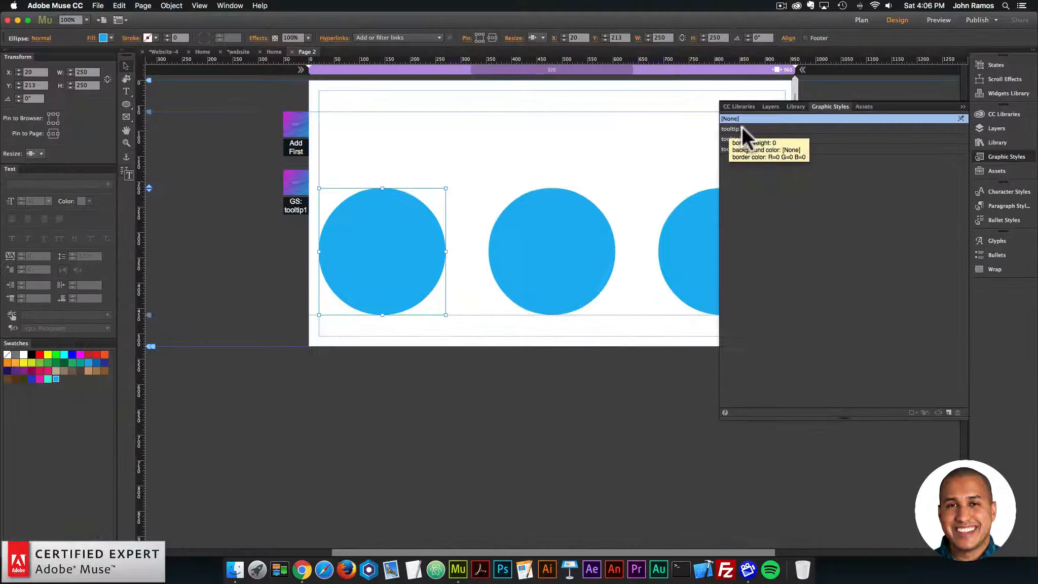
left_click(733, 124)
Step: Apply the tooltip2 graphic style to the middle circle and the tooltip3 graphic style to the rightmost circle
left_click(590, 223)
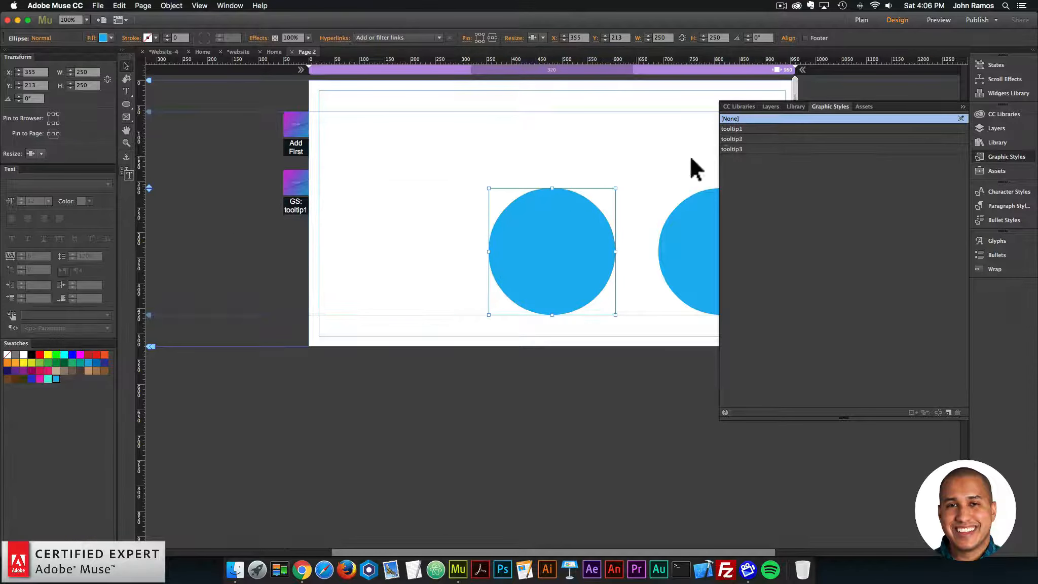
left_click(735, 139)
left_click(698, 196)
left_click(740, 147)
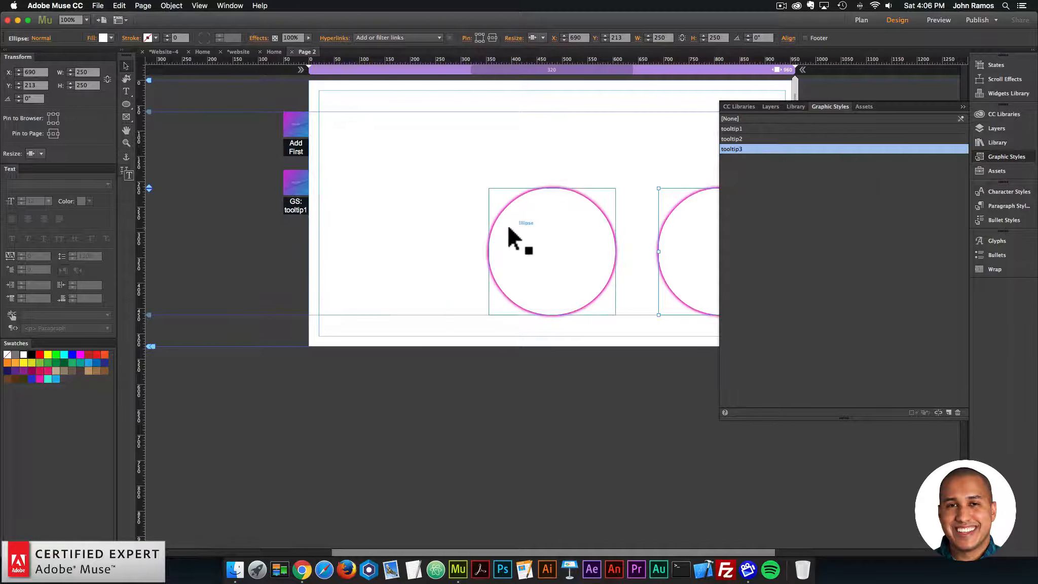
Step: Give the leftmost circle a glow effect in the pink swatch color and fill it with white
left_click(416, 230)
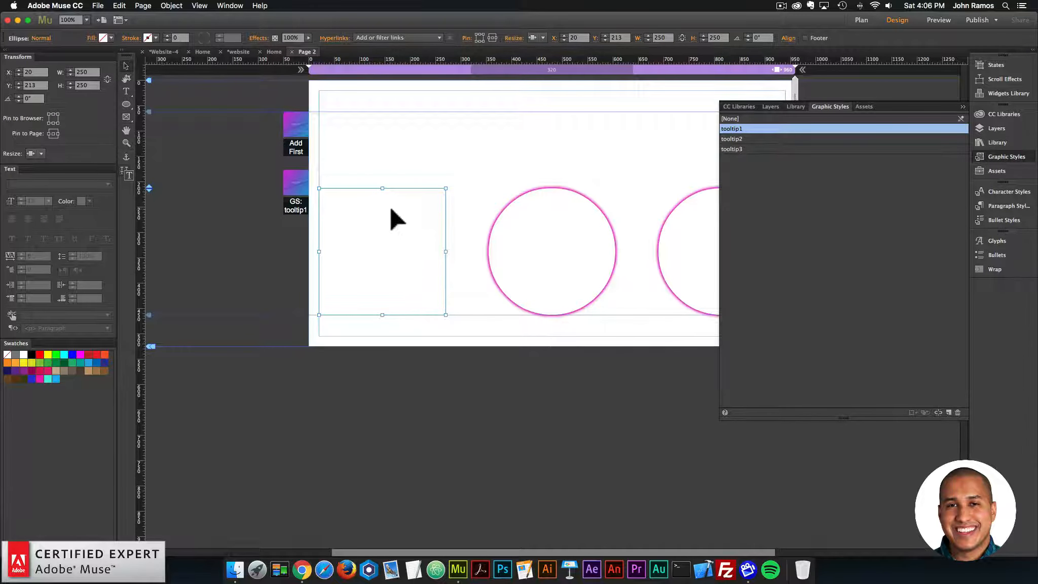
left_click(259, 38)
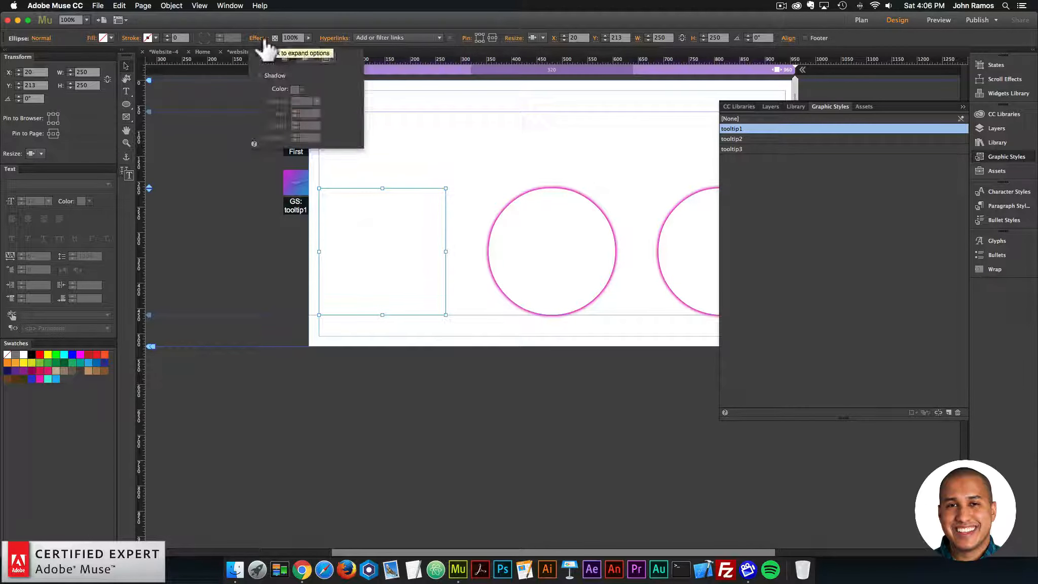
left_click(326, 57)
left_click(258, 76)
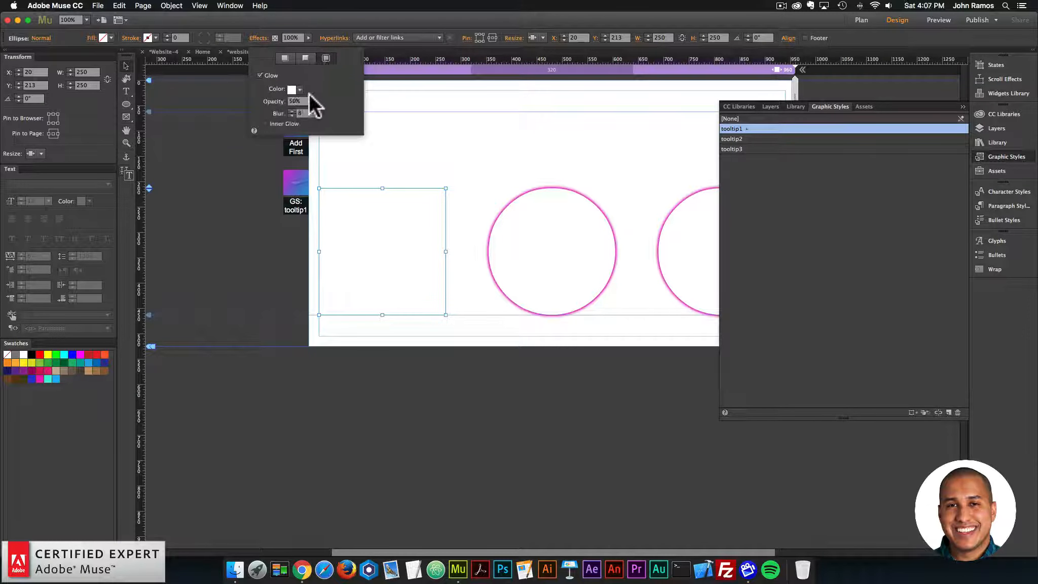
left_click(299, 90)
left_click(435, 135)
left_click(92, 39)
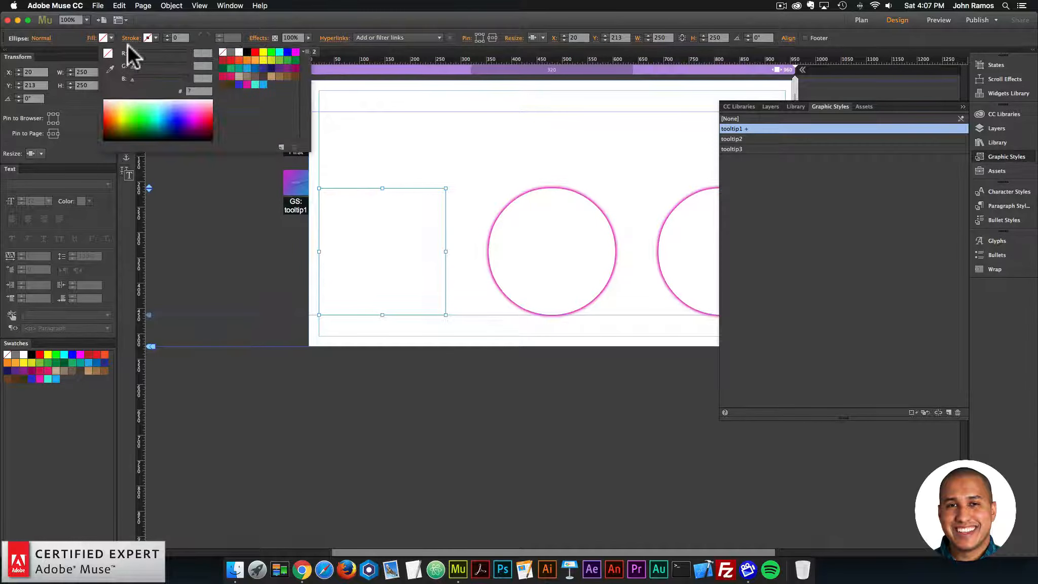
left_click(234, 51)
left_click(483, 185)
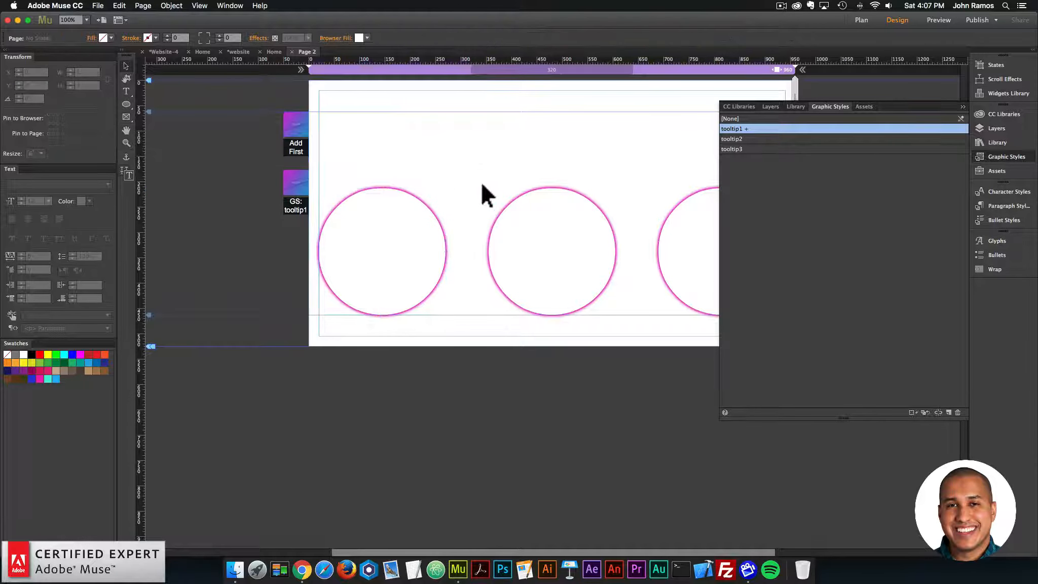
Step: Check which graphic styles are assigned to the leftmost circle, the middle circle and the page
left_click(415, 221)
left_click(539, 232)
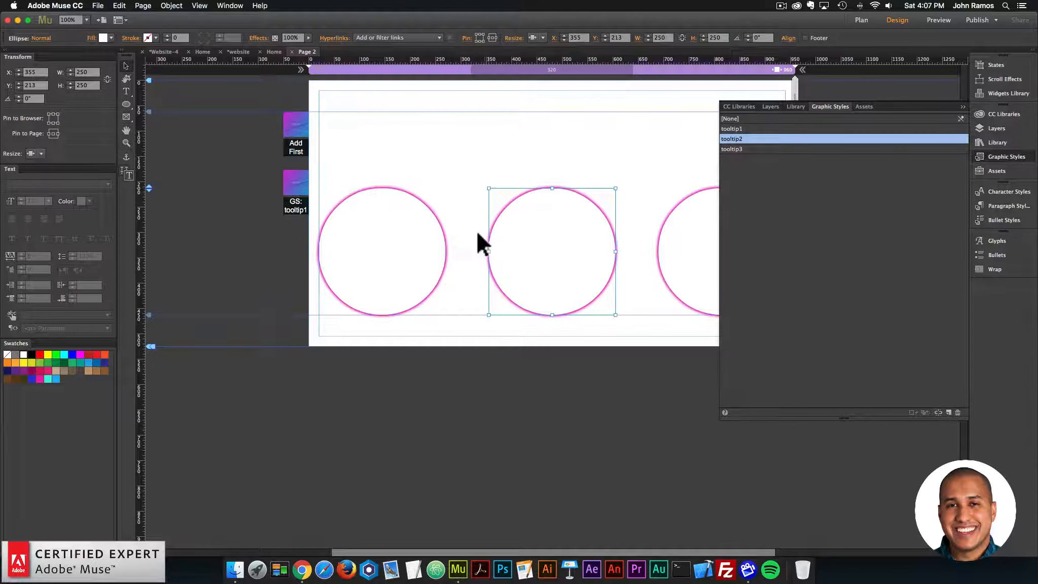
left_click(424, 232)
left_click(623, 152)
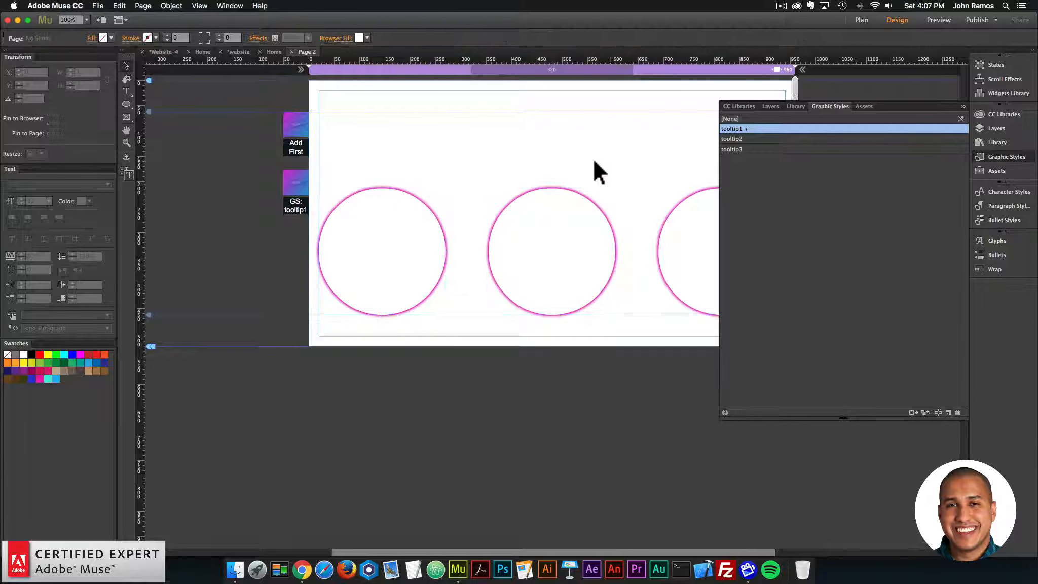
Step: Preview the page in the browser, test the tooltip over the leftmost circle, and return to Adobe Muse
left_click(97, 5)
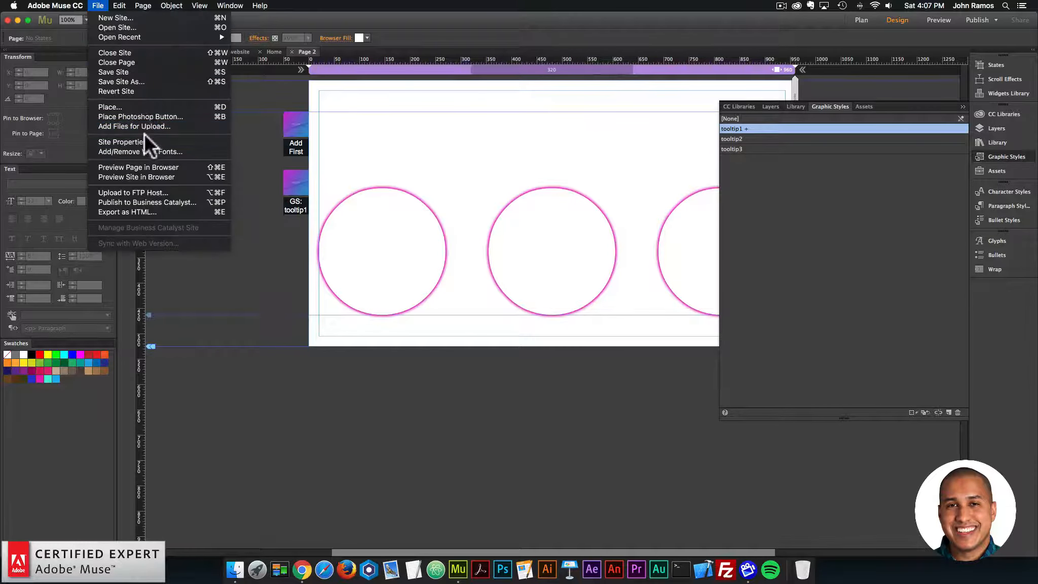
left_click(149, 166)
mouse_move(375, 256)
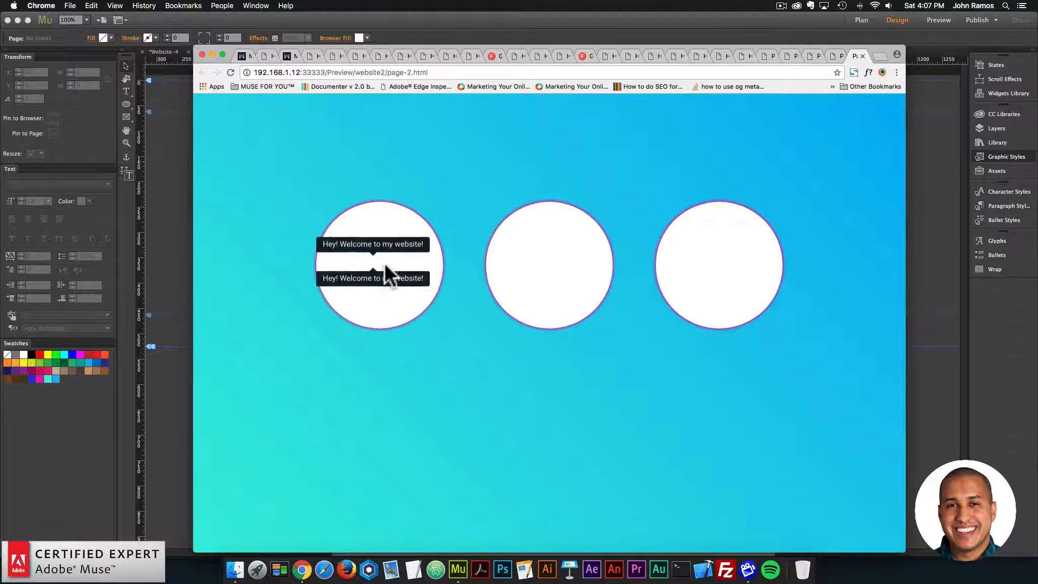
left_click(171, 240)
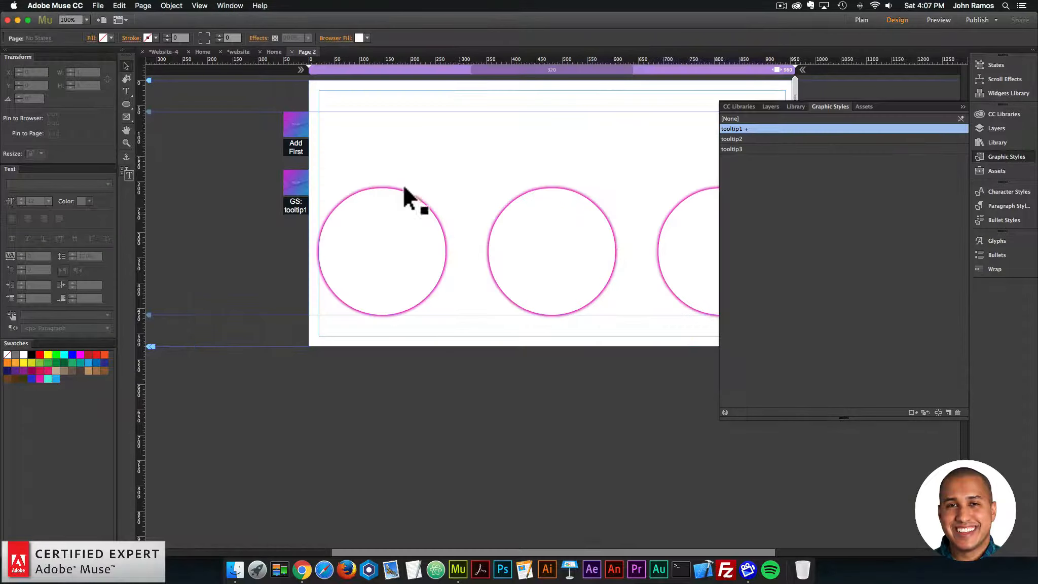
Step: Reset the page's graphic style to [None], check the result in a browser preview, and return to Adobe Muse
left_click(732, 118)
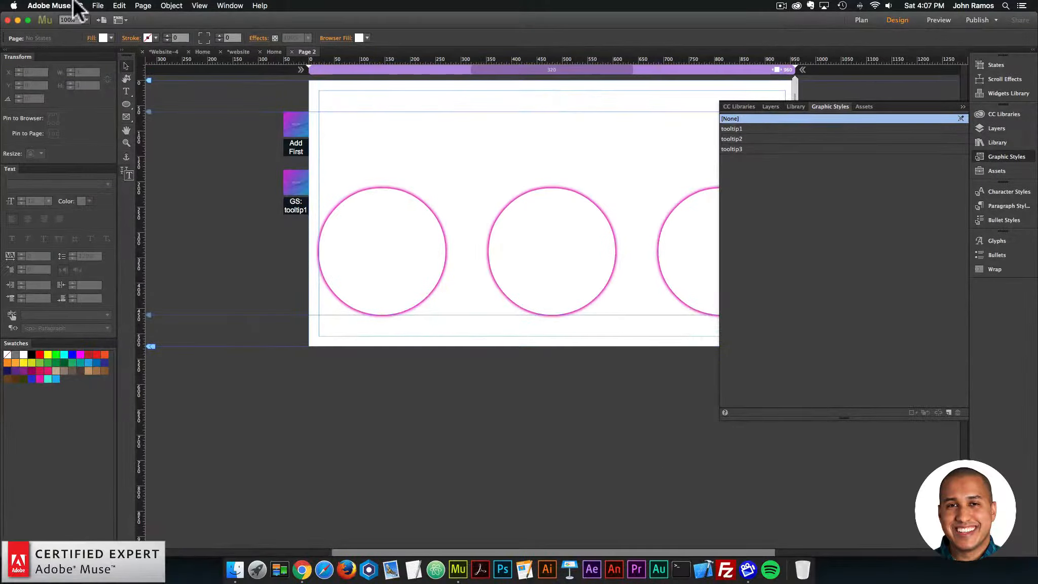
left_click(98, 6)
left_click(126, 167)
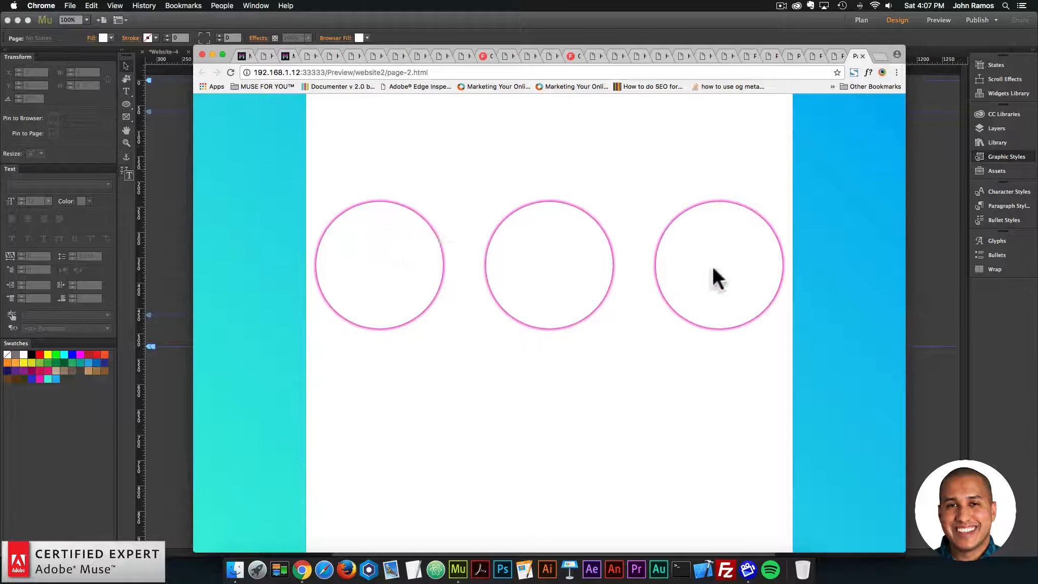
left_click(188, 230)
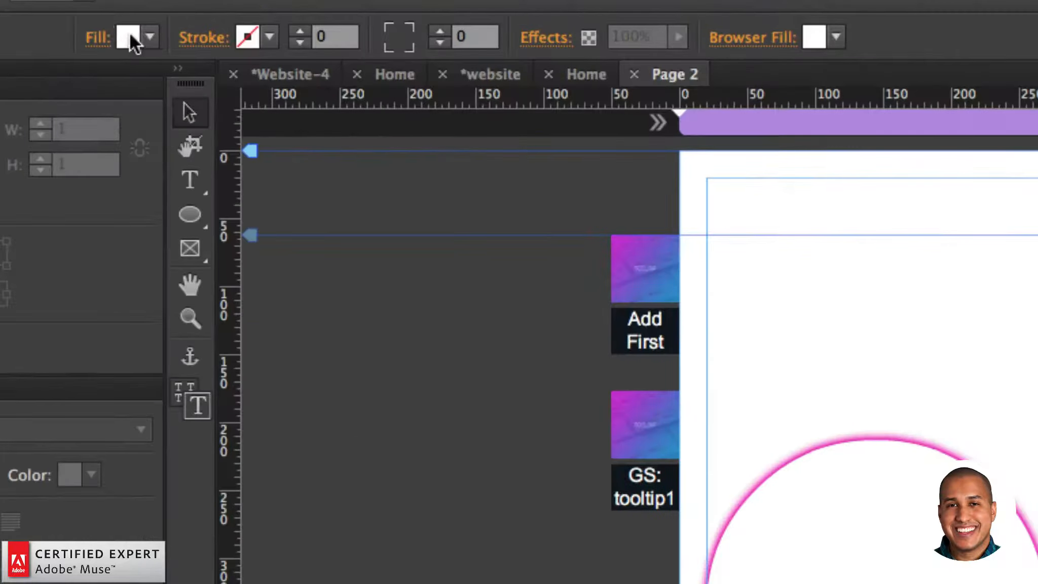
Step: Remove the page's white fill by setting its fill color to none
left_click(102, 38)
left_click(448, 71)
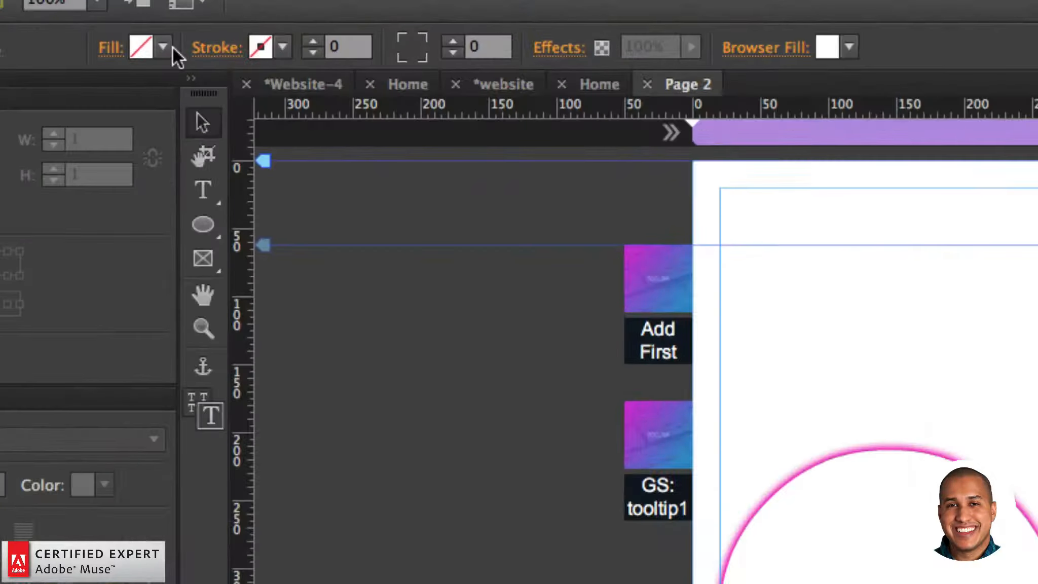
left_click(111, 38)
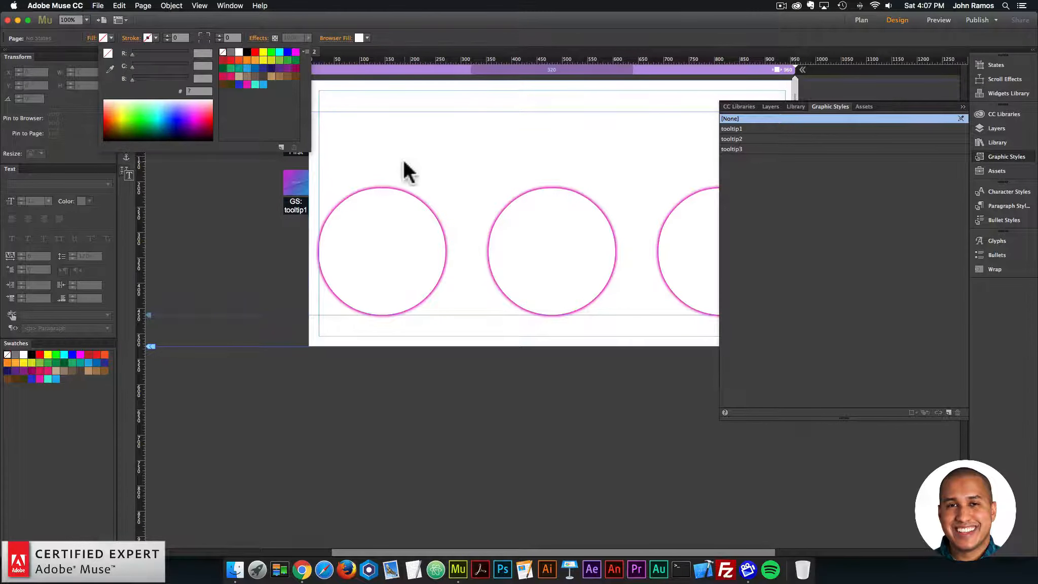
left_click(353, 147)
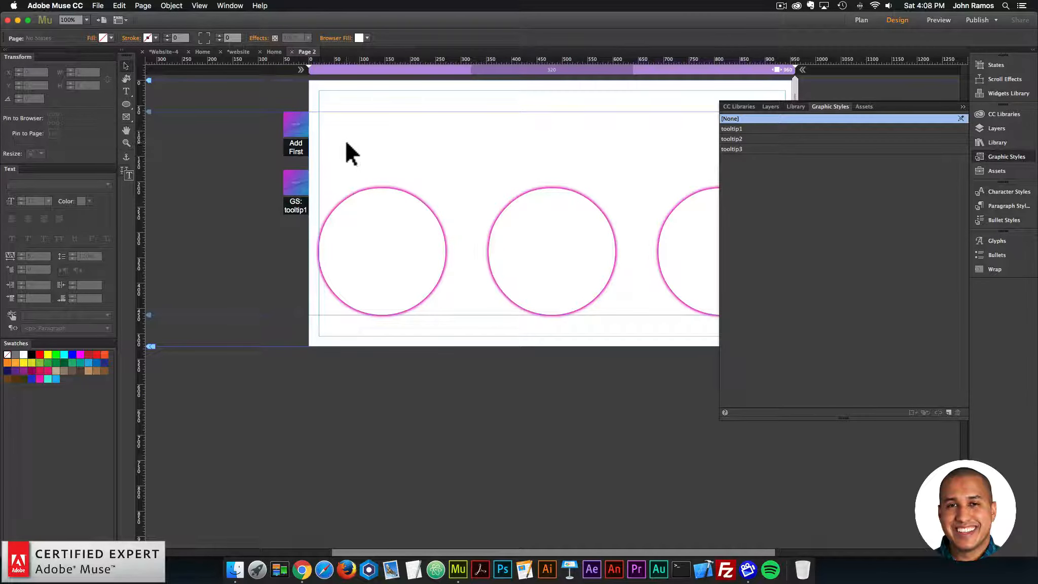
Step: Check the graphic style assigned to each of the three circles and to the page itself
left_click(408, 215)
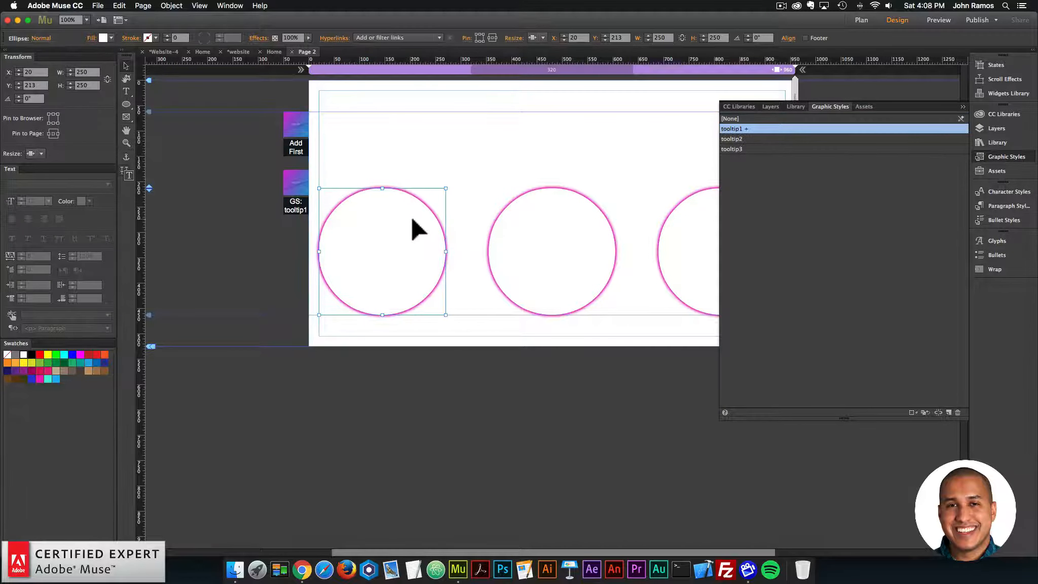
left_click(575, 230)
left_click(671, 240)
left_click(520, 122)
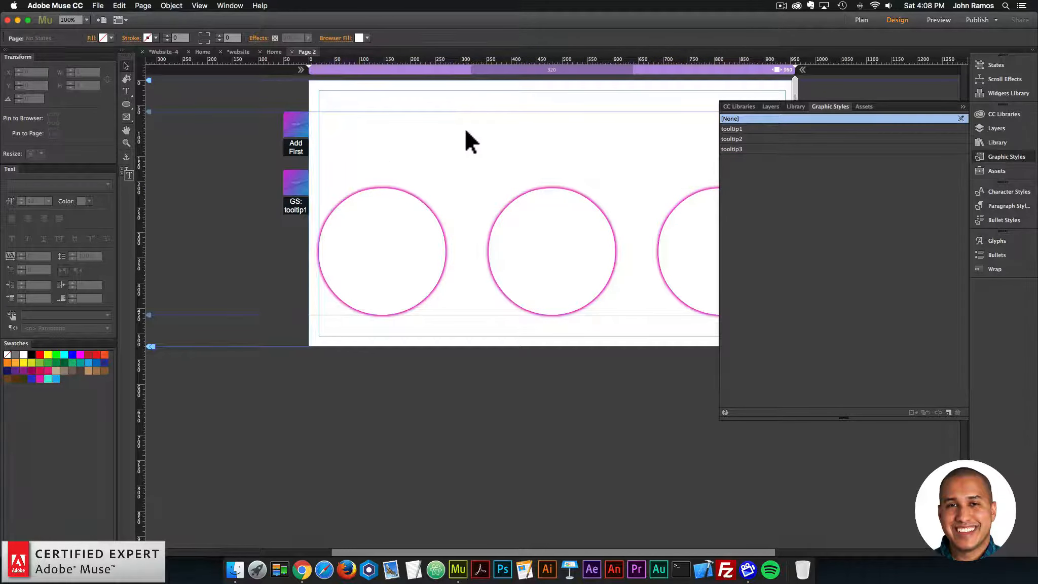
Step: Preview the page in the browser to check the background and circles, and return to Adobe Muse
left_click(97, 6)
left_click(139, 165)
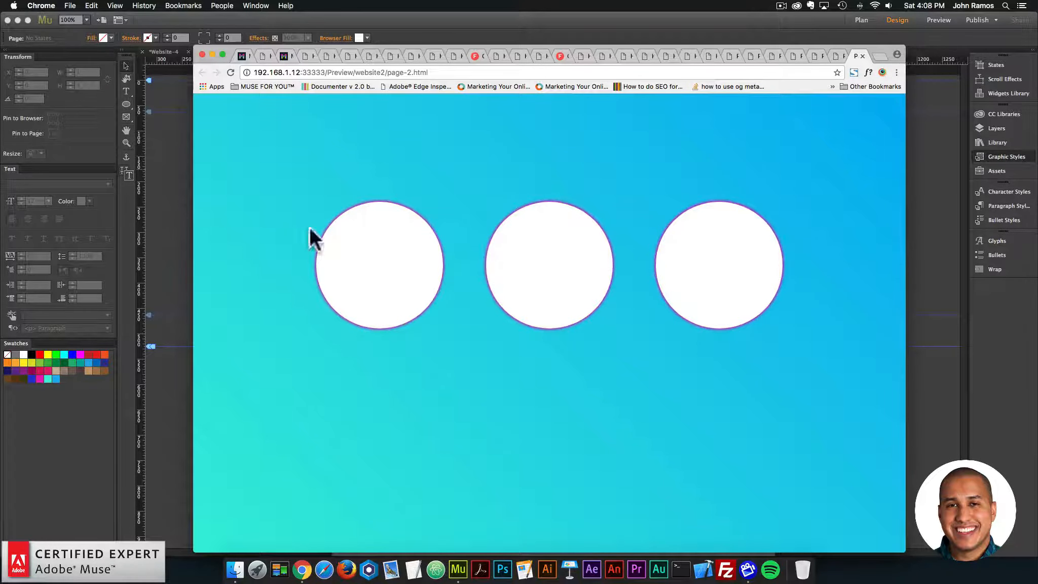
left_click(166, 213)
Step: Examine the options of the GS: tooltip1 widget
left_click(292, 186)
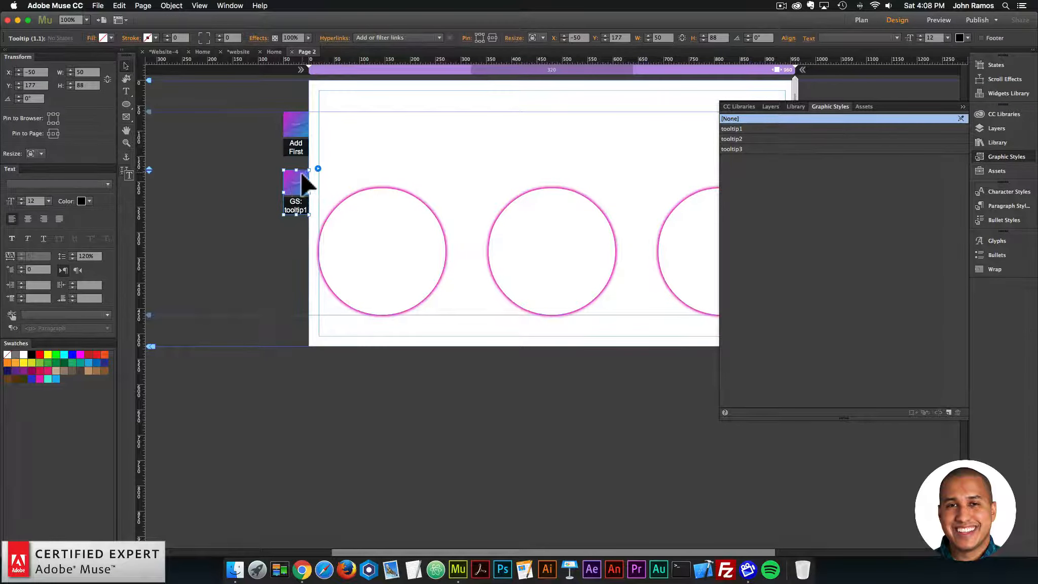
left_click(317, 168)
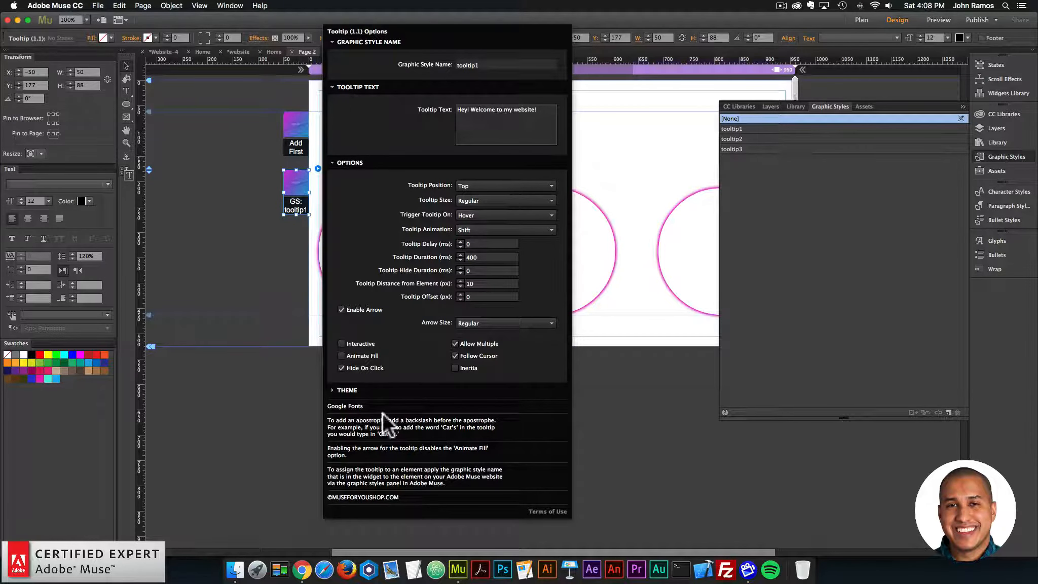
Step: Switch to Chrome, load lipsum.com in a new tab and generate Lorem Ipsum paragraphs
left_click(284, 557)
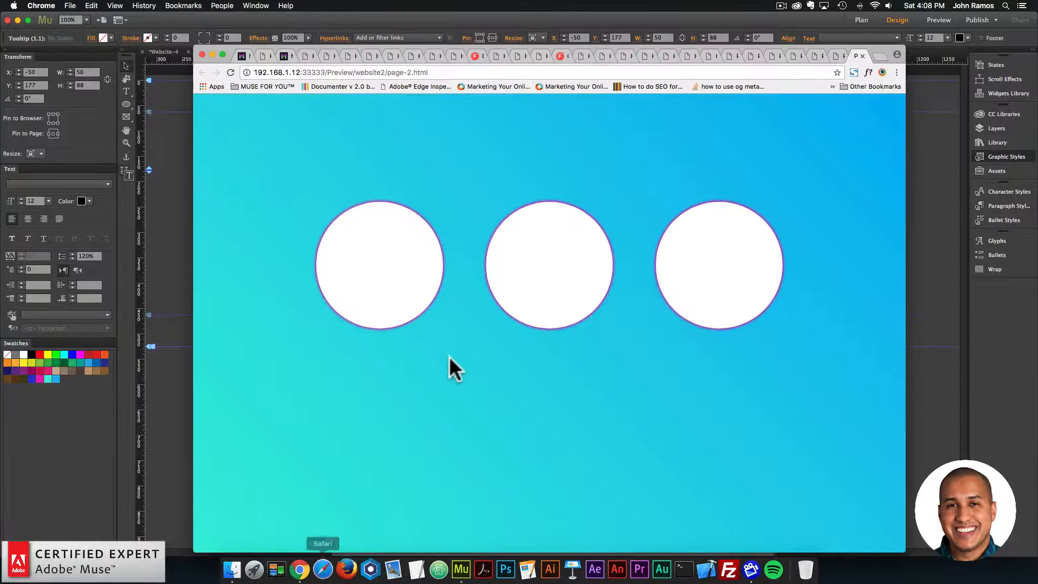
left_click(879, 54)
type("lipsu")
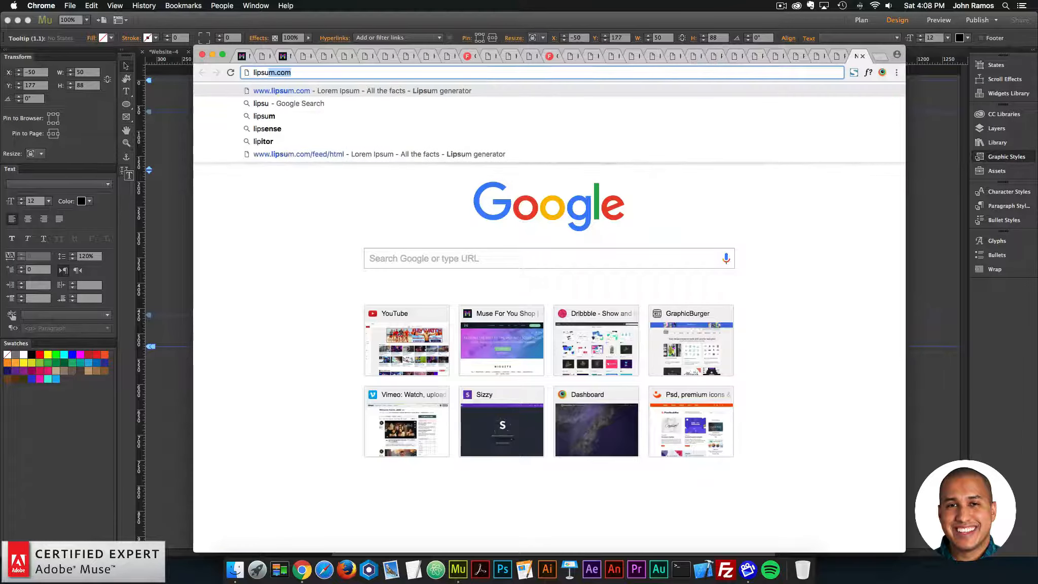
type("m.")
key("Return")
scroll(748, 214, "down", 5)
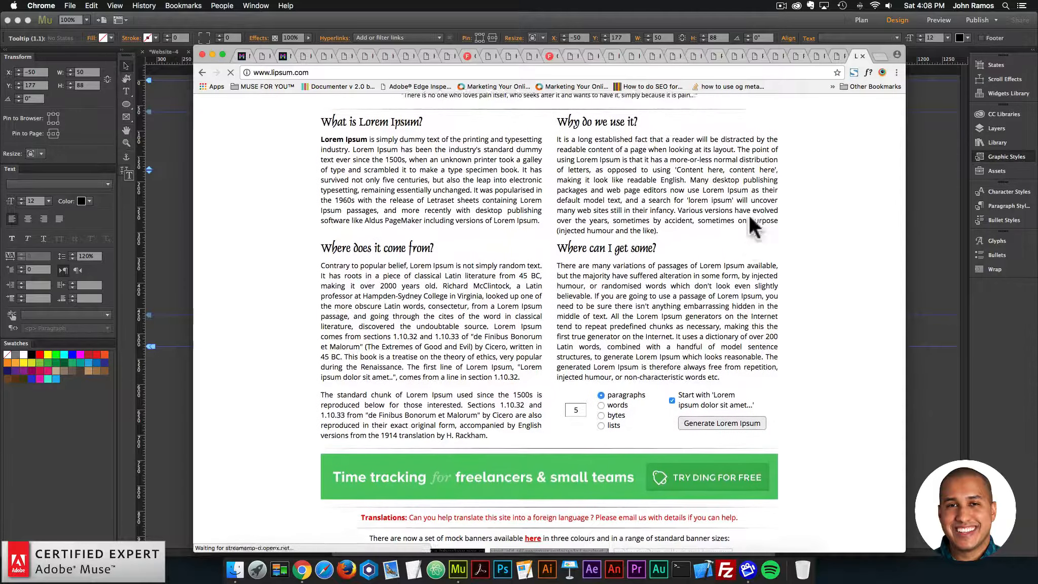
left_click(722, 395)
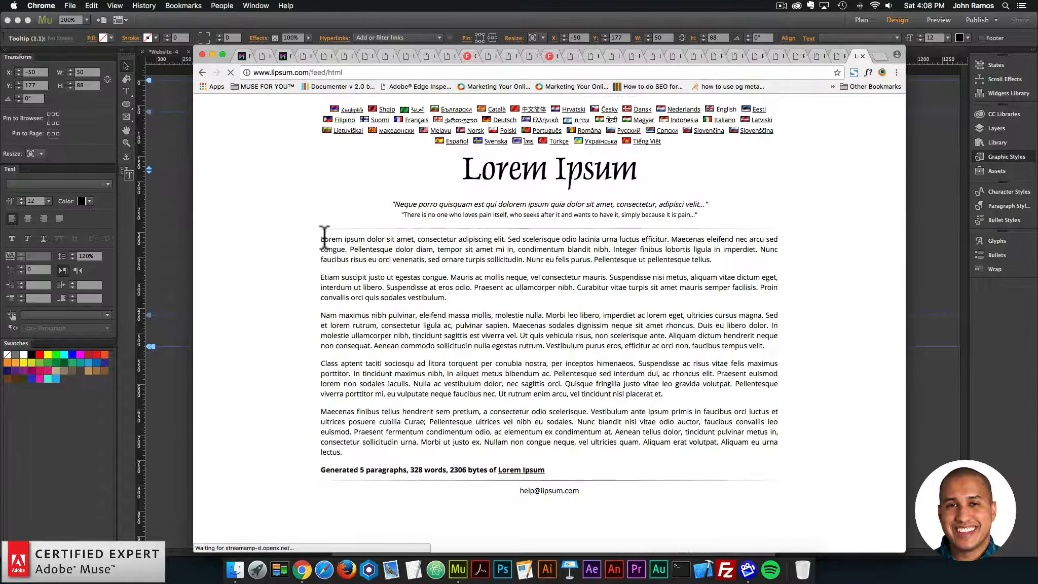
Step: Copy the first three sentences of the generated Lorem Ipsum text, through "arcu sed congue."
left_click_drag(324, 238, 437, 306)
left_click(435, 305)
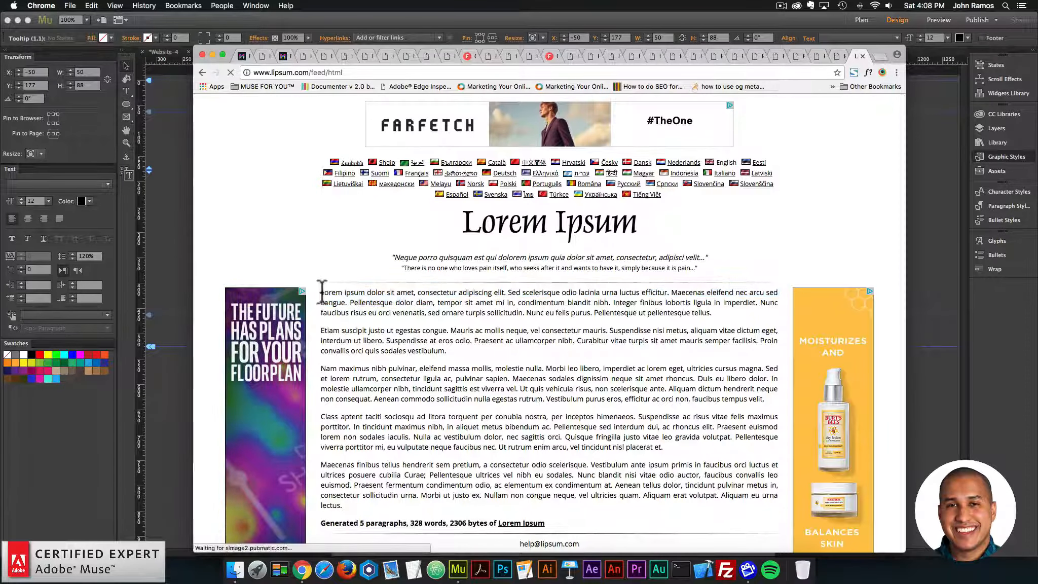
left_click_drag(321, 292, 349, 303)
key("super+c")
Step: Return to Adobe Muse and replace the tooltip text of the GS: tooltip1 widget with the copied Lorem Ipsum text
left_click(186, 204)
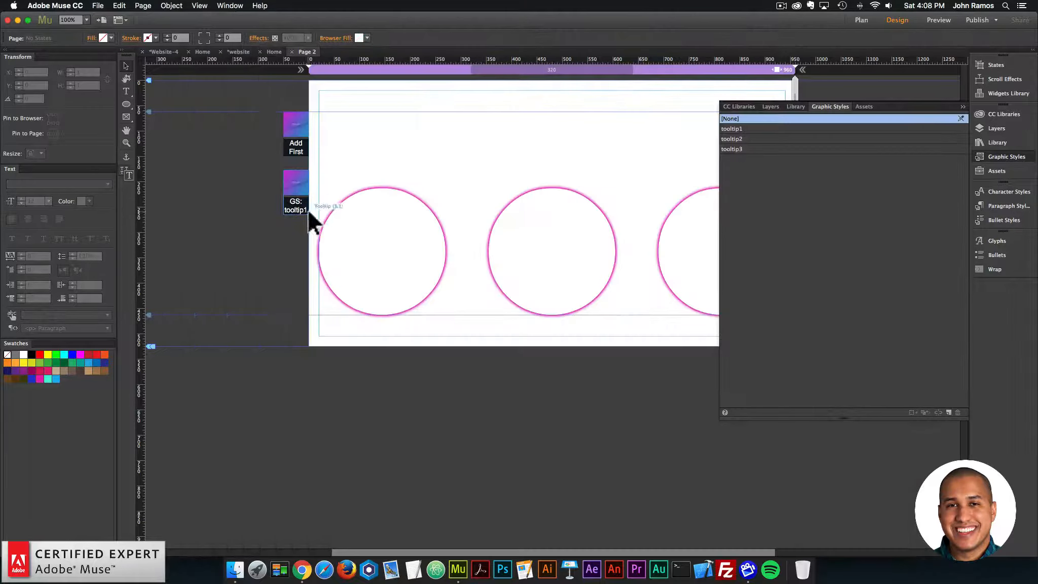
left_click(307, 208)
left_click(318, 168)
triple_click(506, 114)
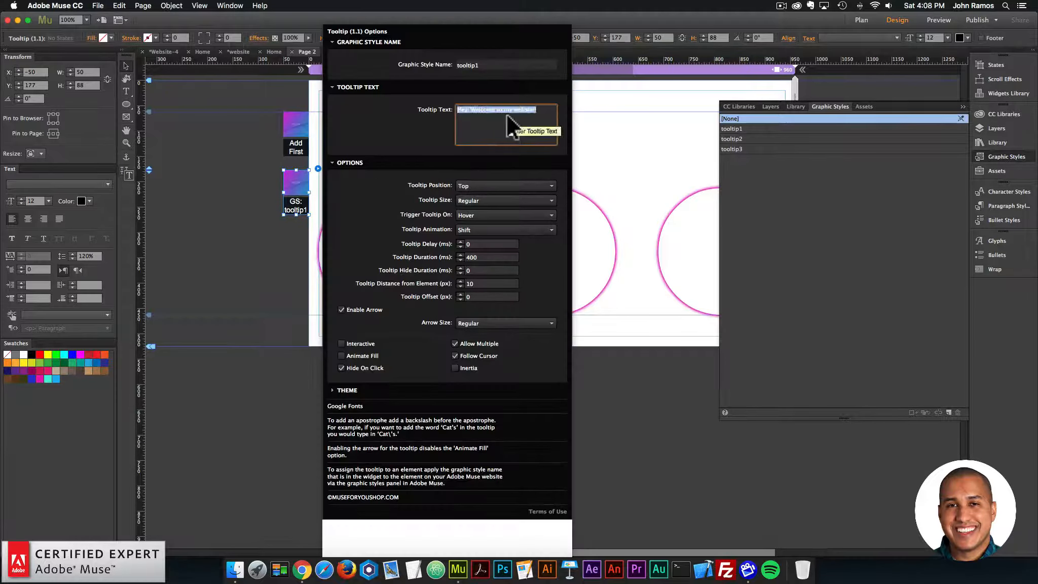
key("super+v")
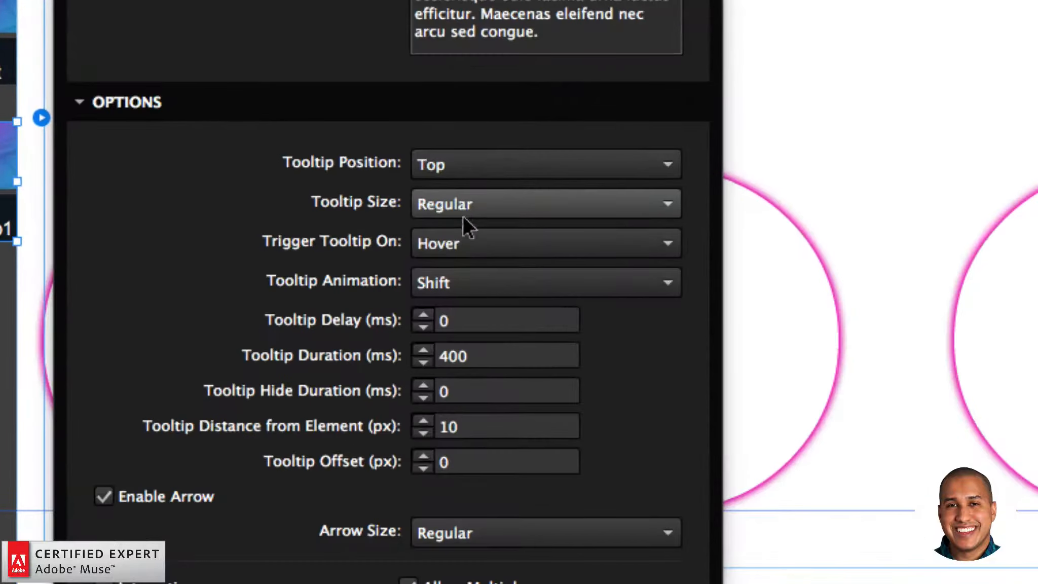
Step: Set the tooltip1 widget's tooltip size to Big and its animation to Perspective, and enable Inertia
left_click(461, 202)
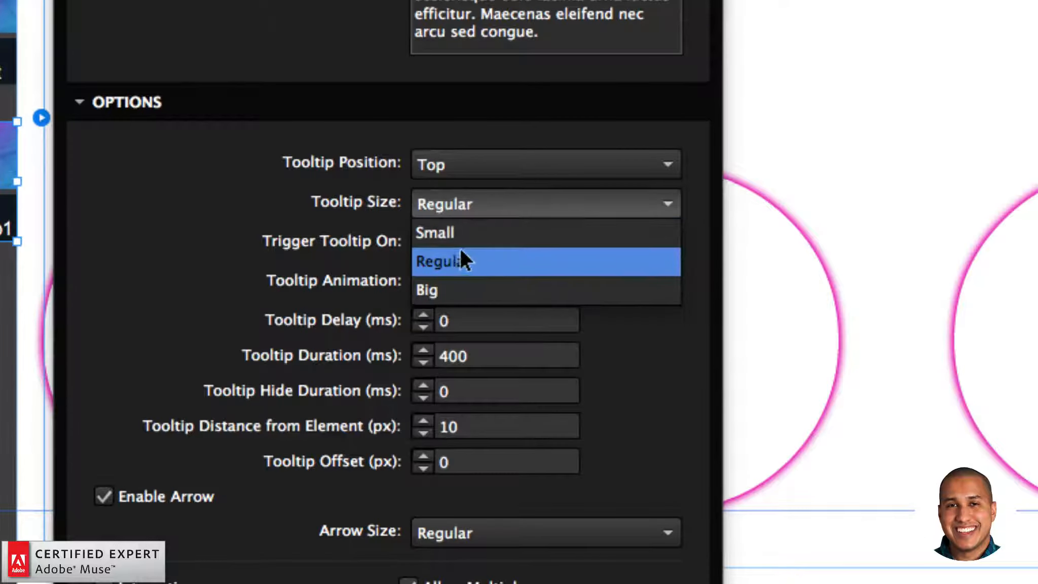
left_click(450, 290)
left_click(448, 282)
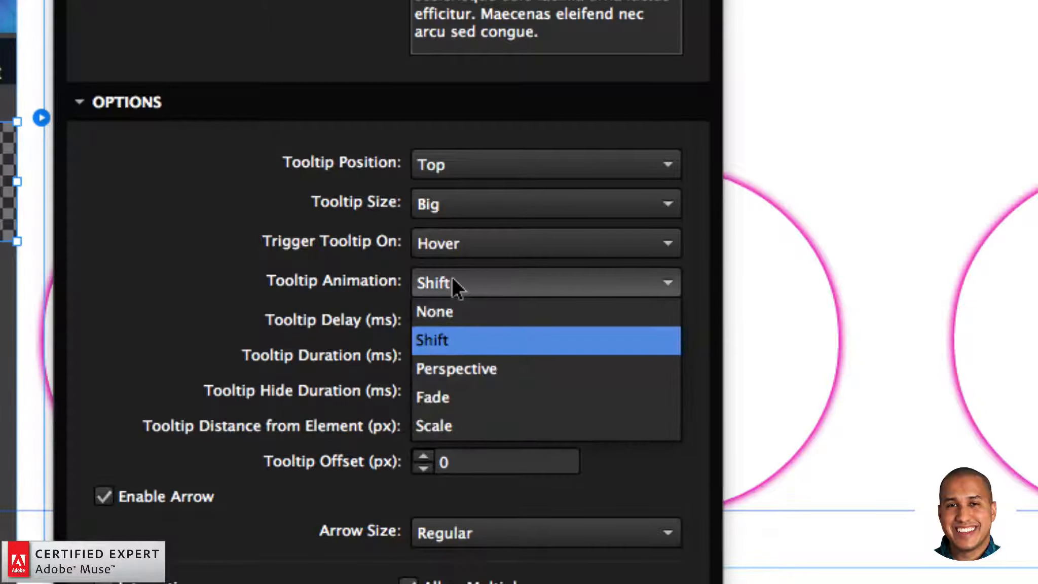
left_click(465, 363)
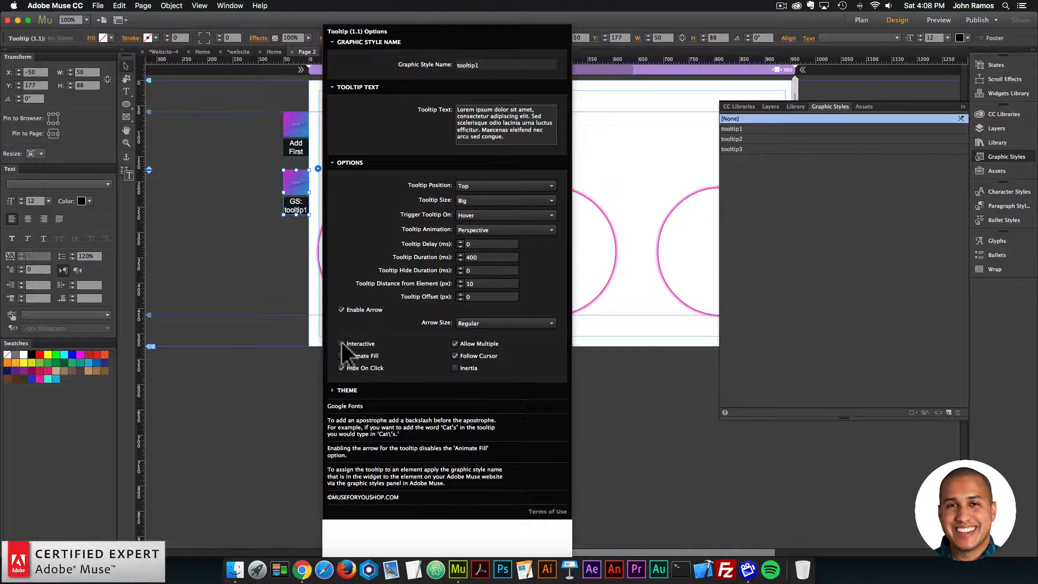
left_click(453, 367)
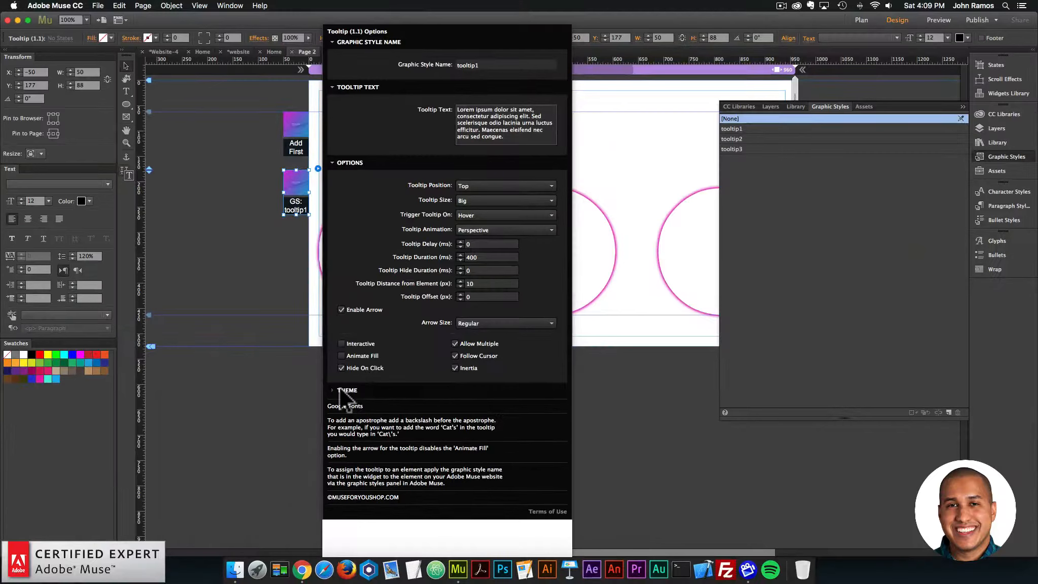
Step: Set the tooltip1 widget's theme background color and arrow color to the pink swatch R=233 G=25 B=177
left_click(339, 389)
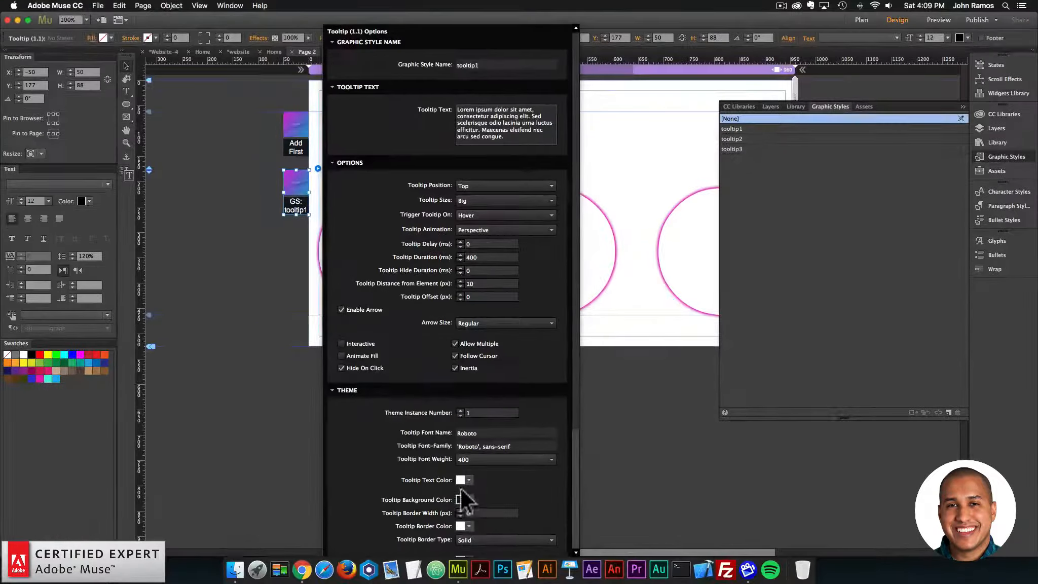
scroll(778, 461, "down", 3)
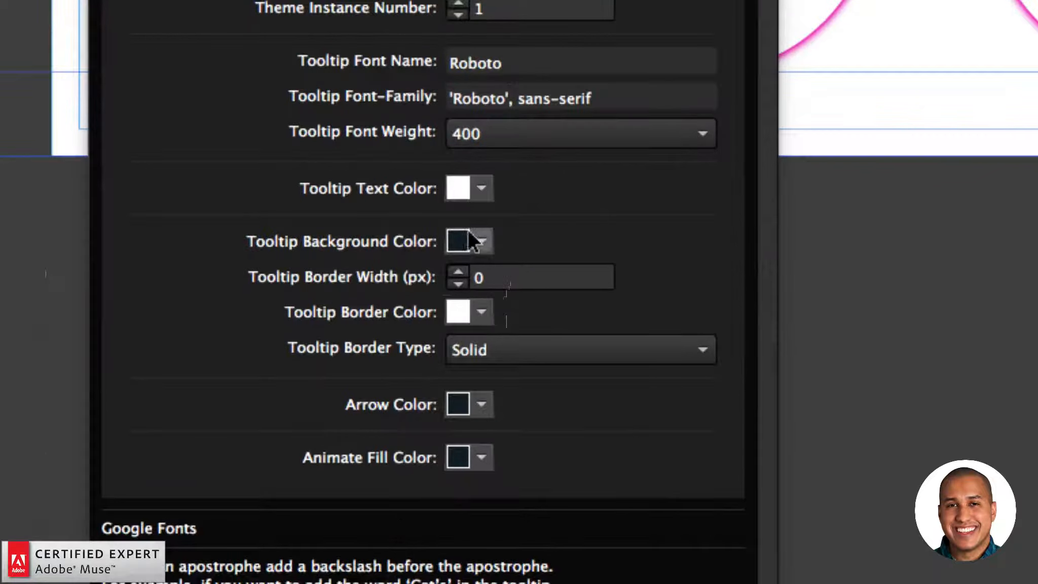
left_click(468, 403)
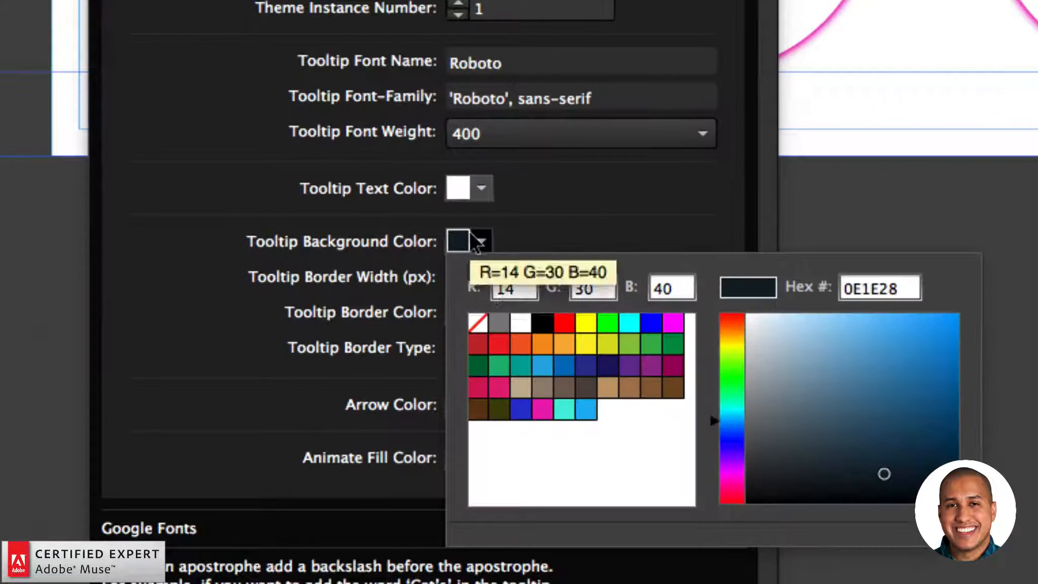
left_click(543, 408)
left_click(479, 405)
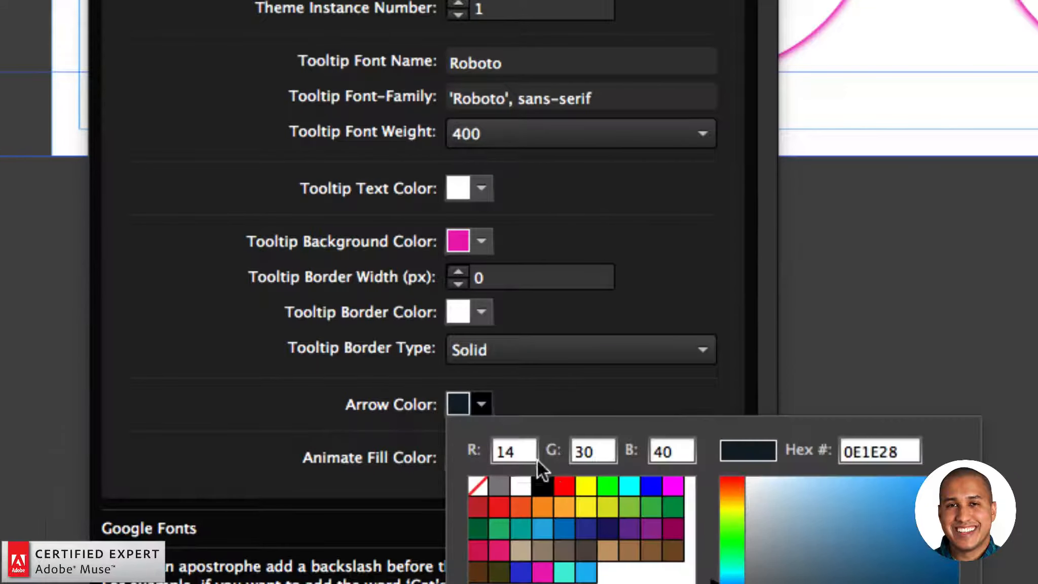
left_click(538, 565)
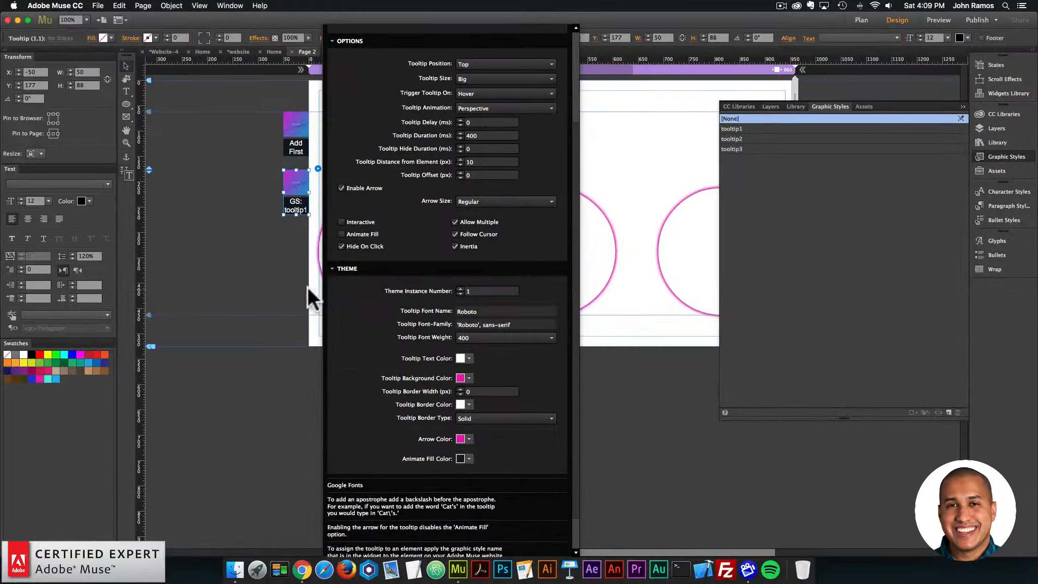
Step: Paste a copy of the tooltip1 widget directly below it and set its graphic style name to tooltip2
left_click(296, 189)
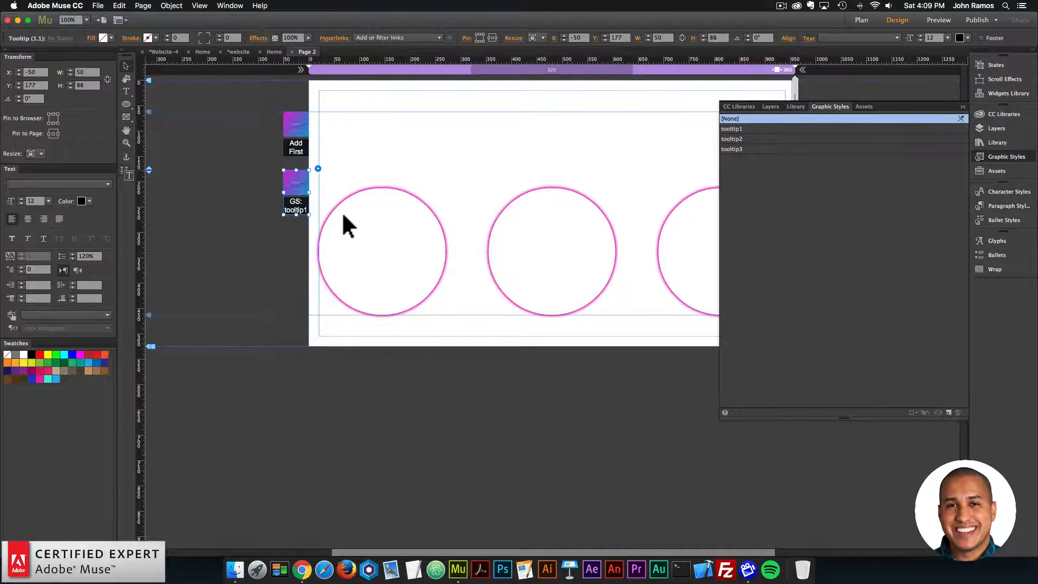
key("super+v")
left_click_drag(544, 299, 289, 242)
left_click(317, 223)
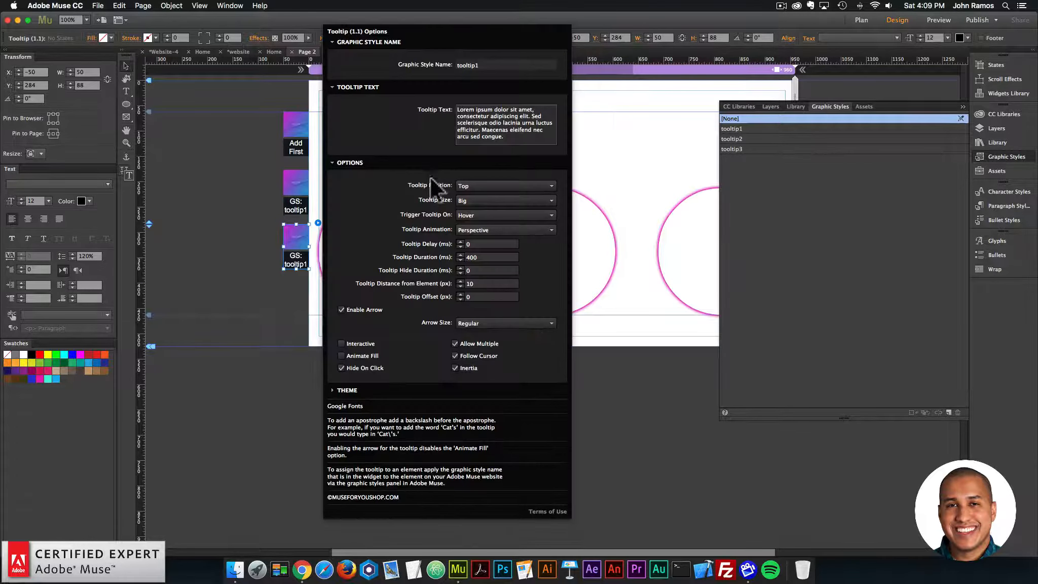
left_click(495, 66)
key("BackSpace")
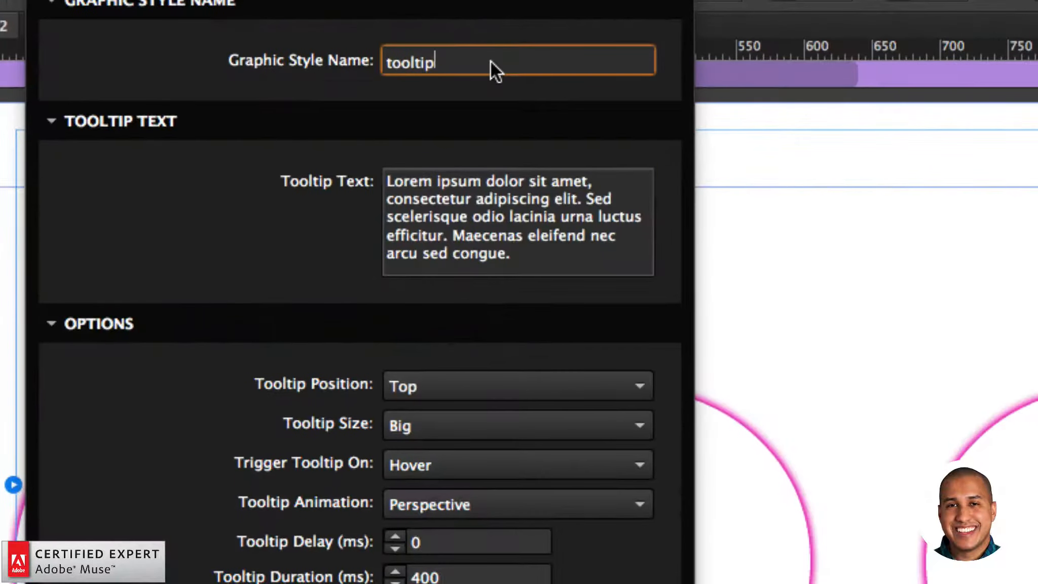
type("2")
key("Return")
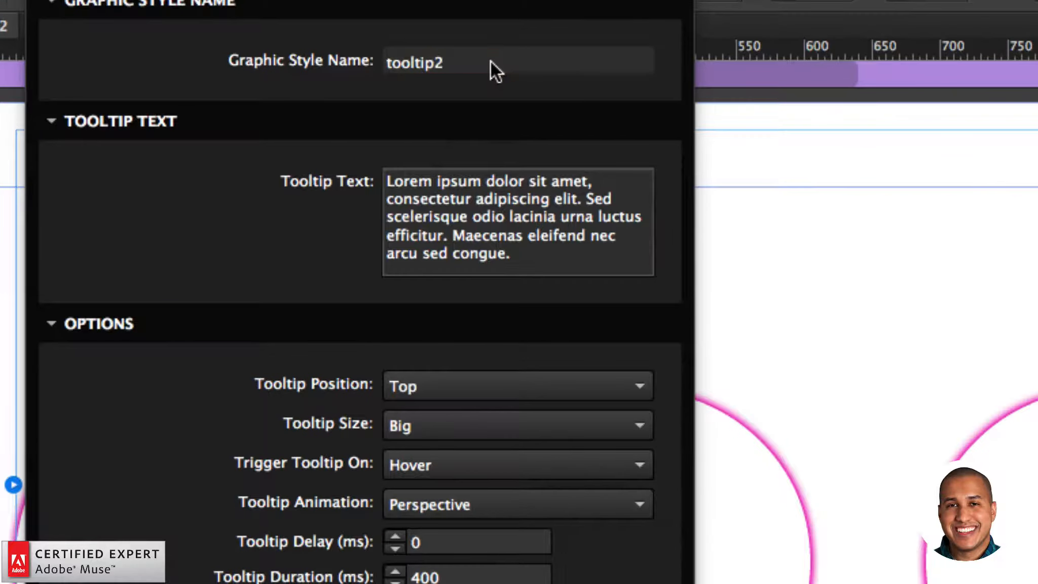
Step: Set the tooltip2 widget's tooltip position to Bottom and its animation to Scale
left_click(462, 388)
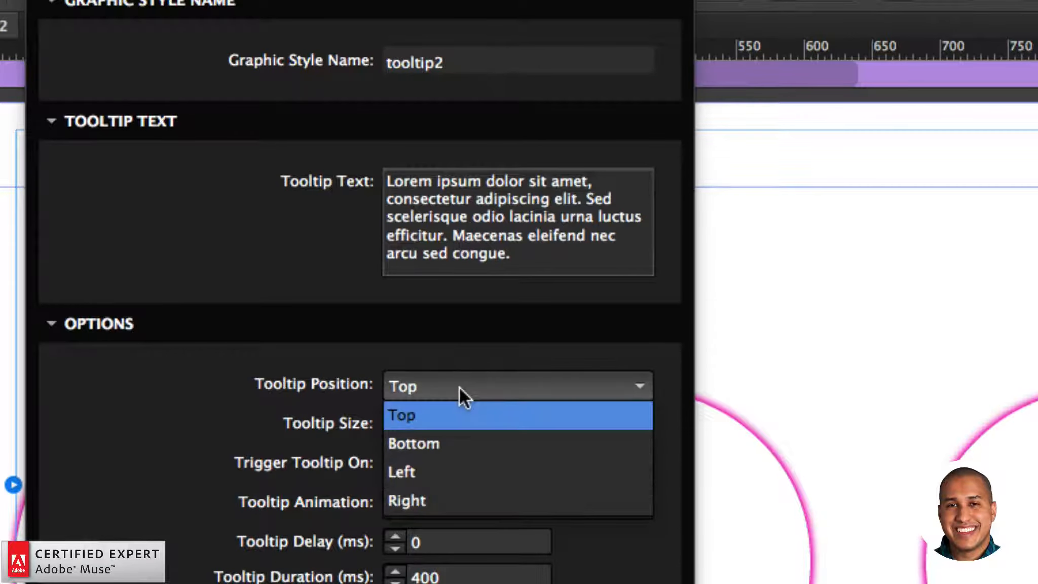
left_click(443, 444)
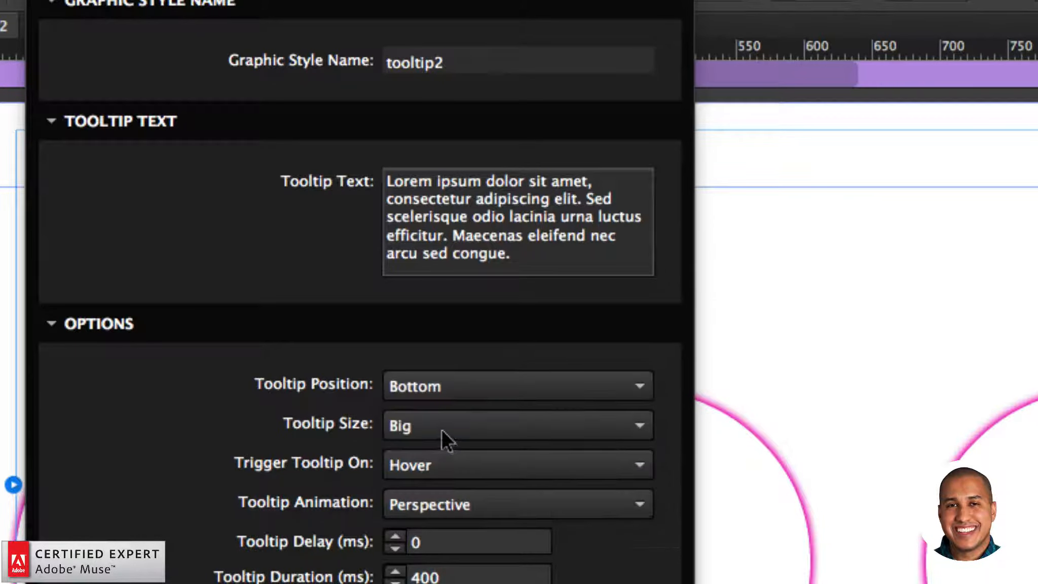
left_click(448, 505)
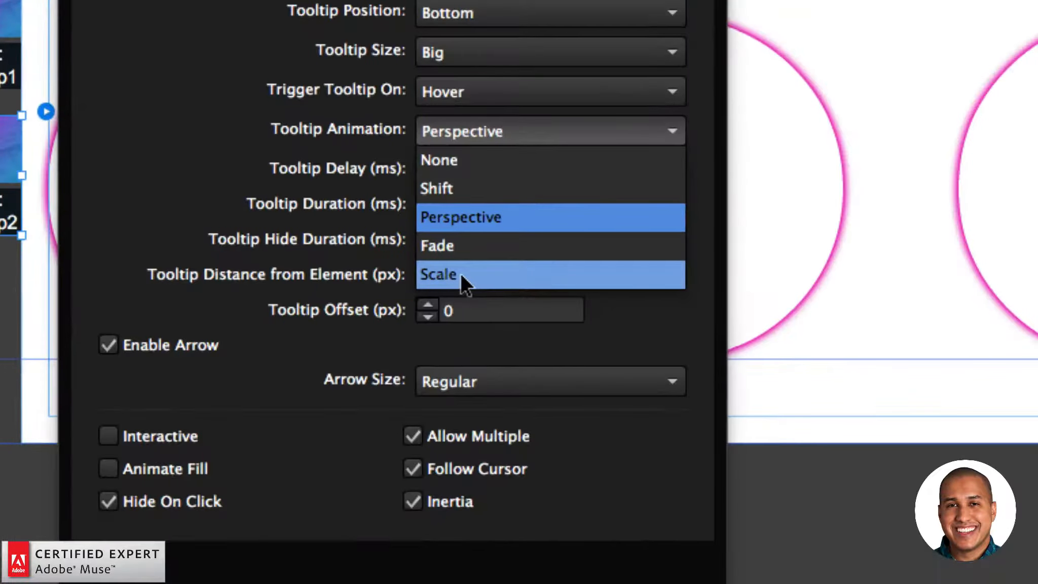
left_click(460, 273)
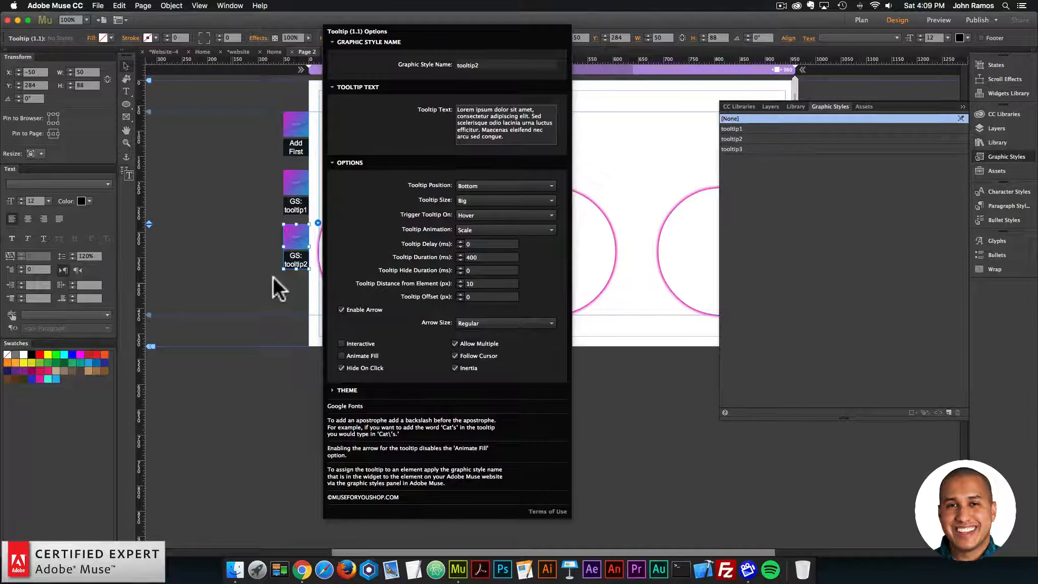
left_click(273, 278)
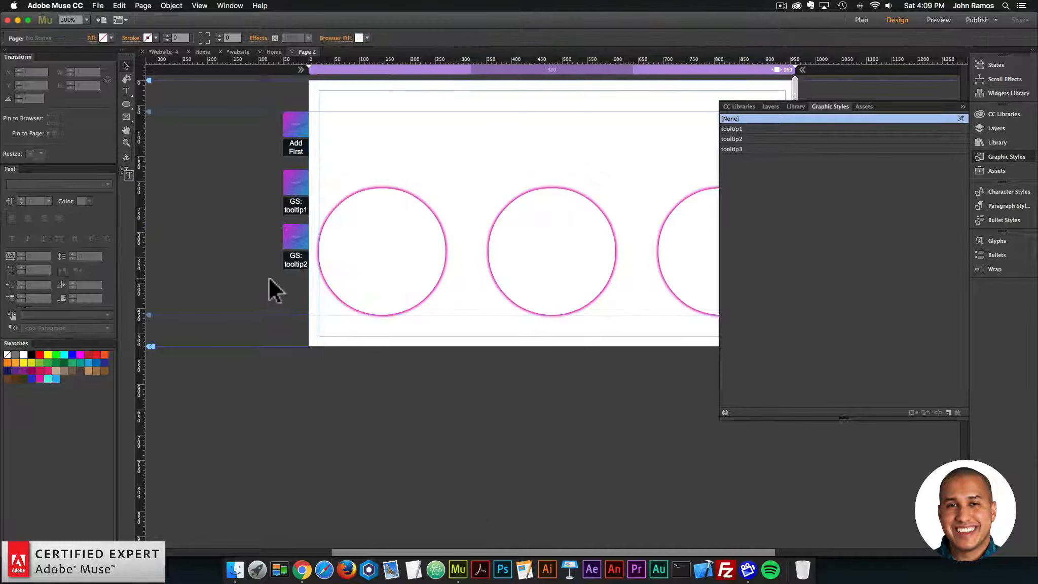
Step: Paste another tooltip widget copy below the tooltip2 widget and set its graphic style name to tooltip3
key("super+v")
left_click_drag(557, 300, 310, 307)
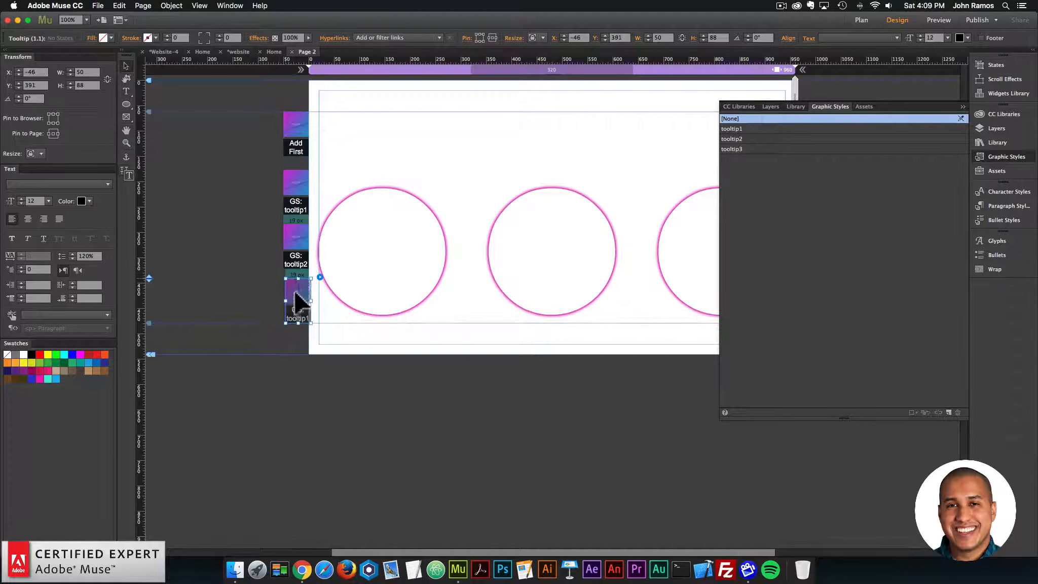
left_click(318, 275)
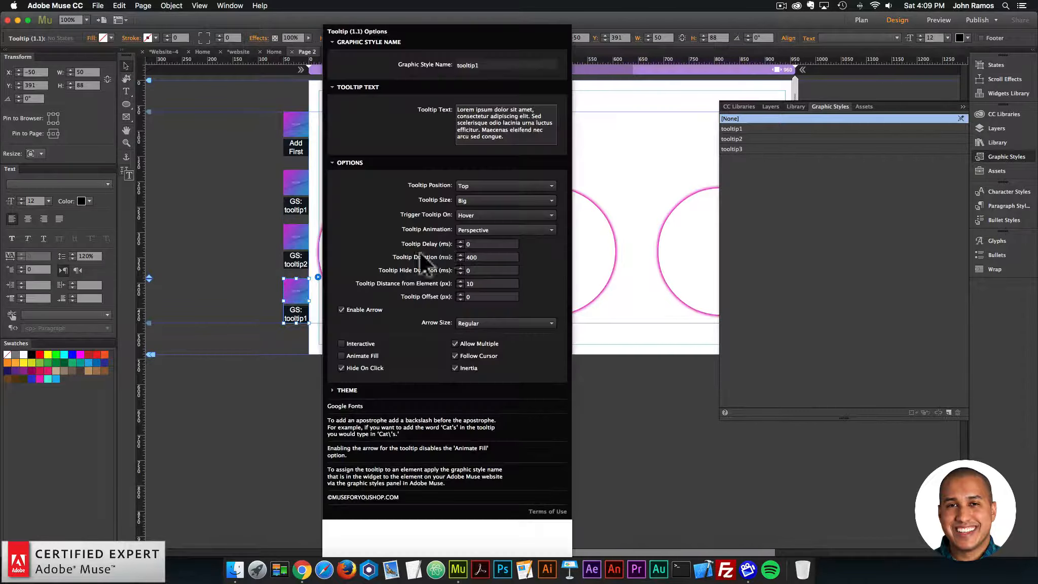
left_click(493, 64)
key("BackSpace")
type("3")
key("Return")
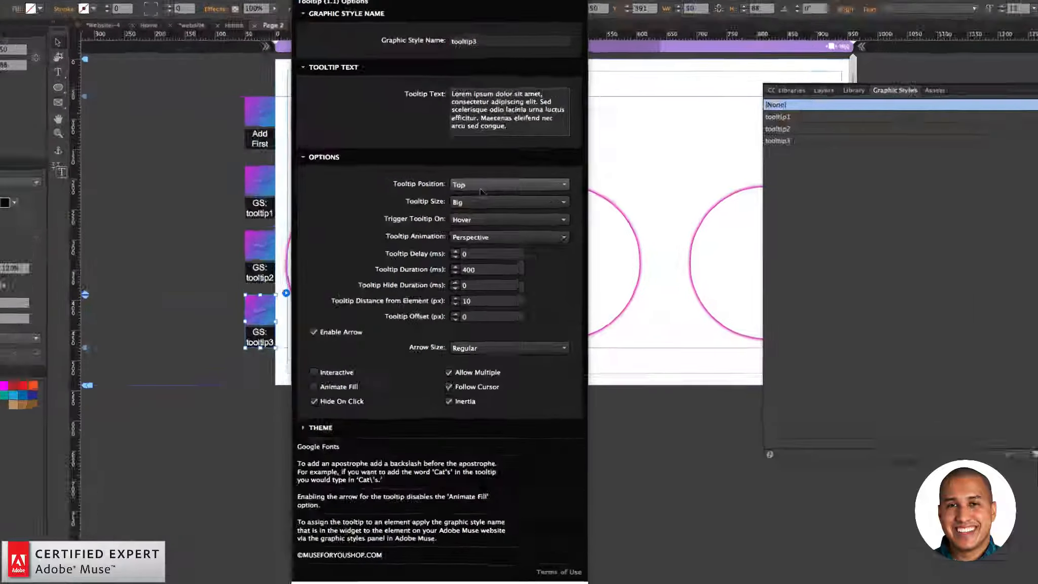
Step: Set the tooltip3 widget's tooltip position to Left and its animation to Fade, and collapse the graphic styles list
left_click(477, 184)
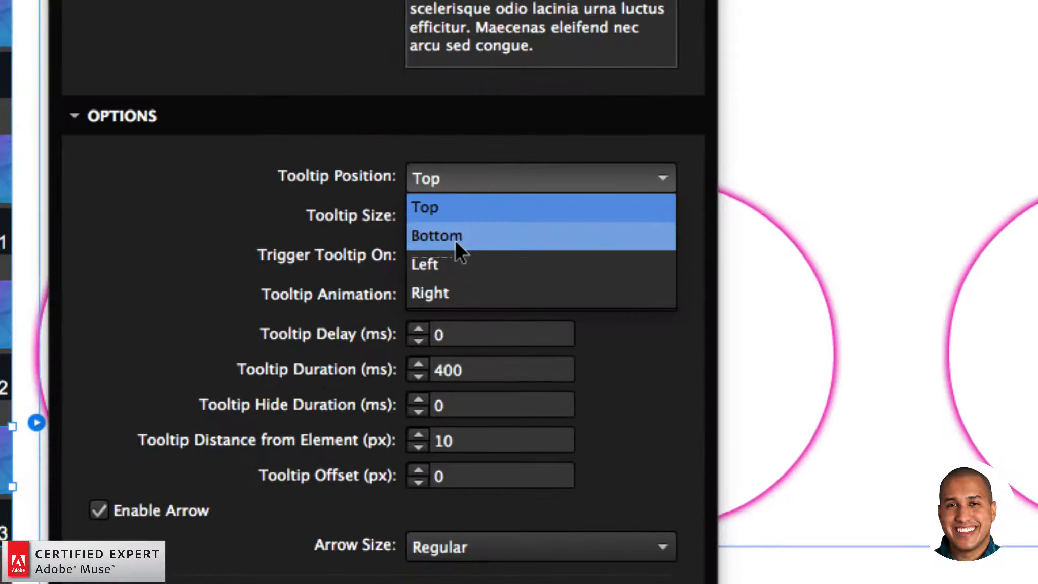
left_click(455, 261)
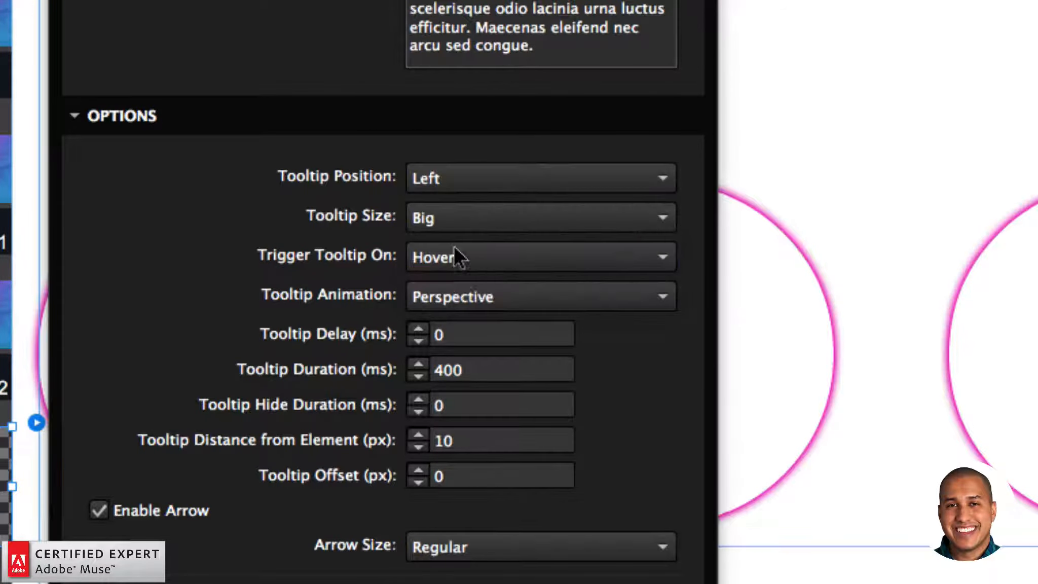
left_click(444, 296)
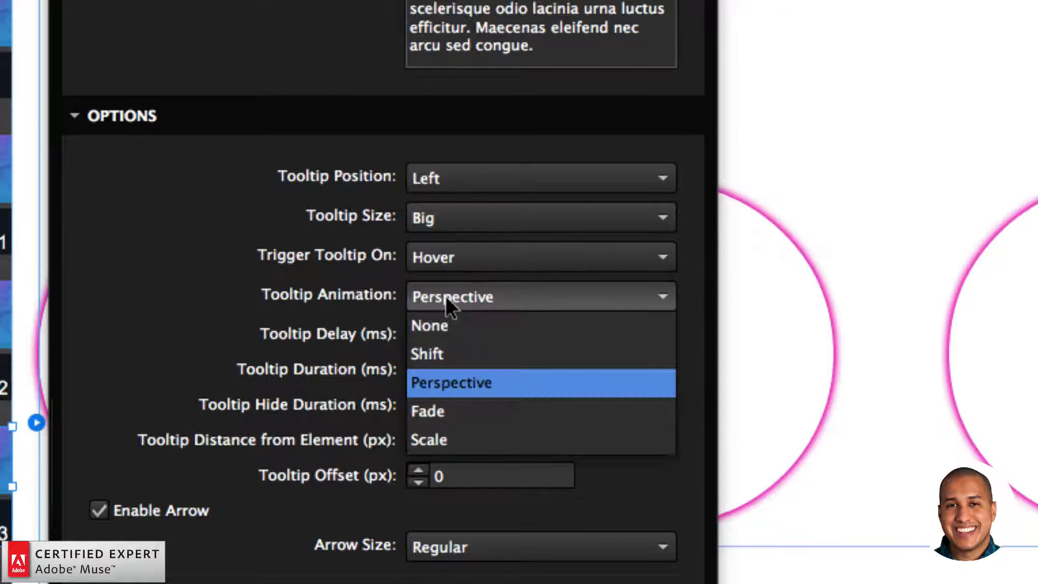
left_click(447, 413)
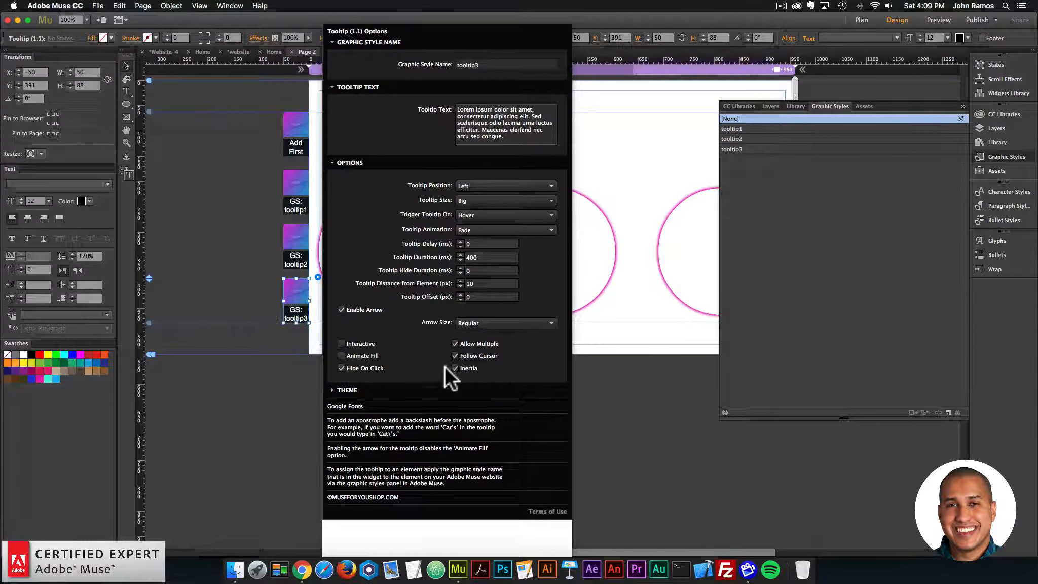
left_click(222, 221)
left_click(1015, 156)
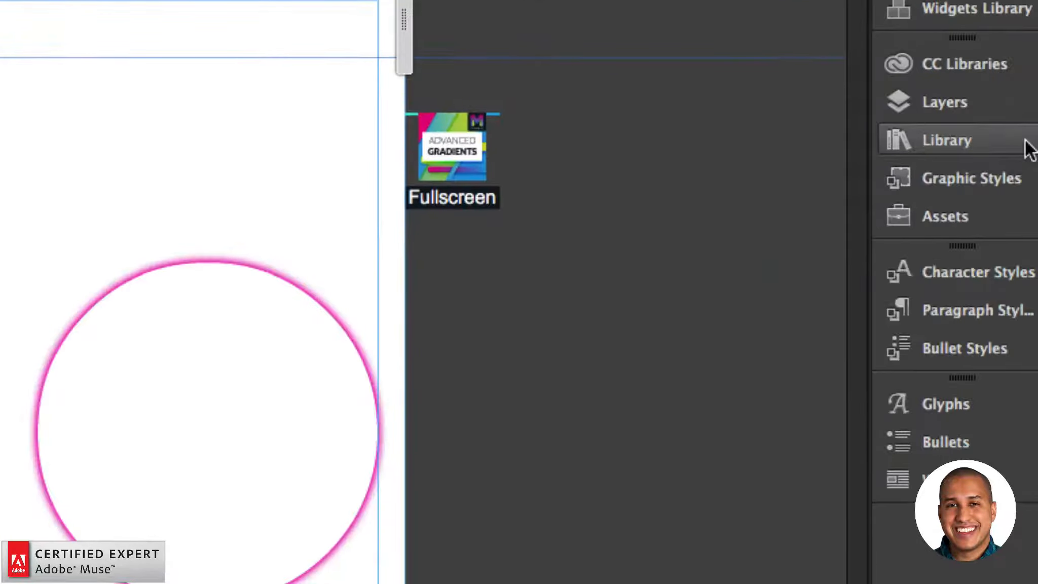
Step: Search the library for "advanced" and place the Advanced Gradients - 2 Colors - Graphic Style widget beside the page, below the Fullscreen widget
left_click(1025, 142)
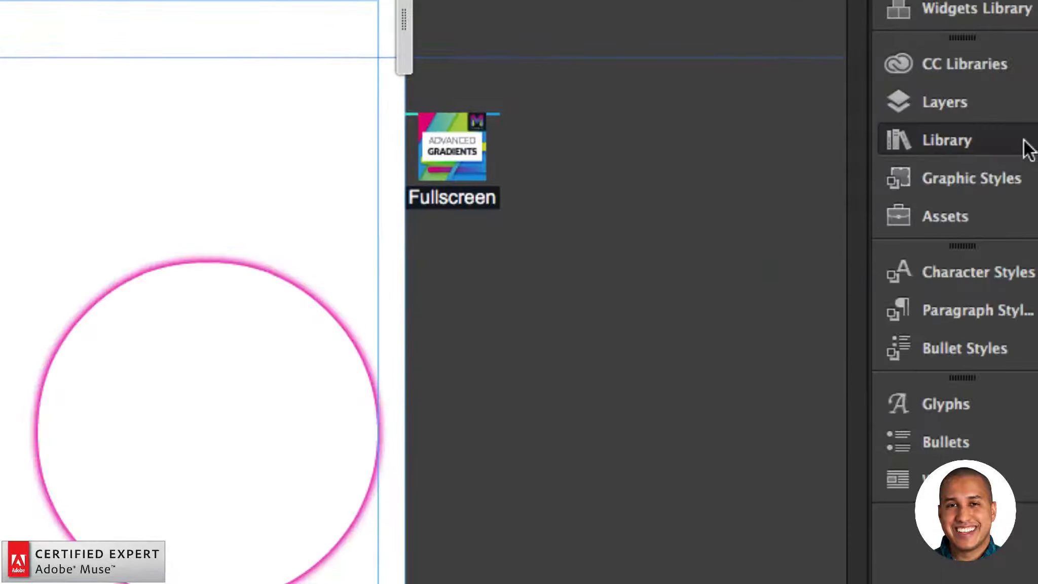
left_click_drag(385, 236, 260, 194)
key("super+a")
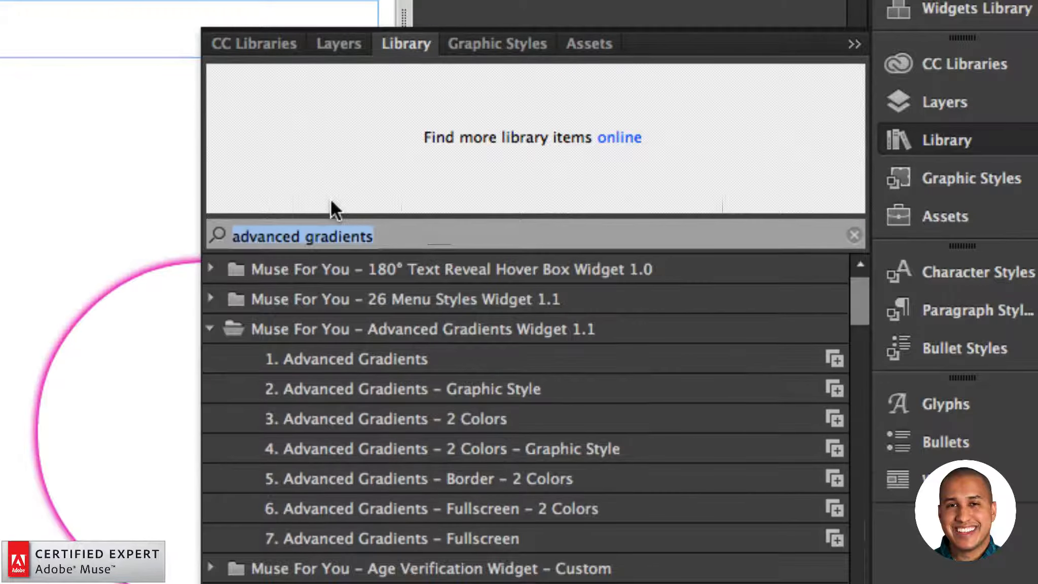
type("advance dgra")
key("BackSpace")
key("BackSpace")
key("BackSpace")
key("BackSpace")
key("BackSpace")
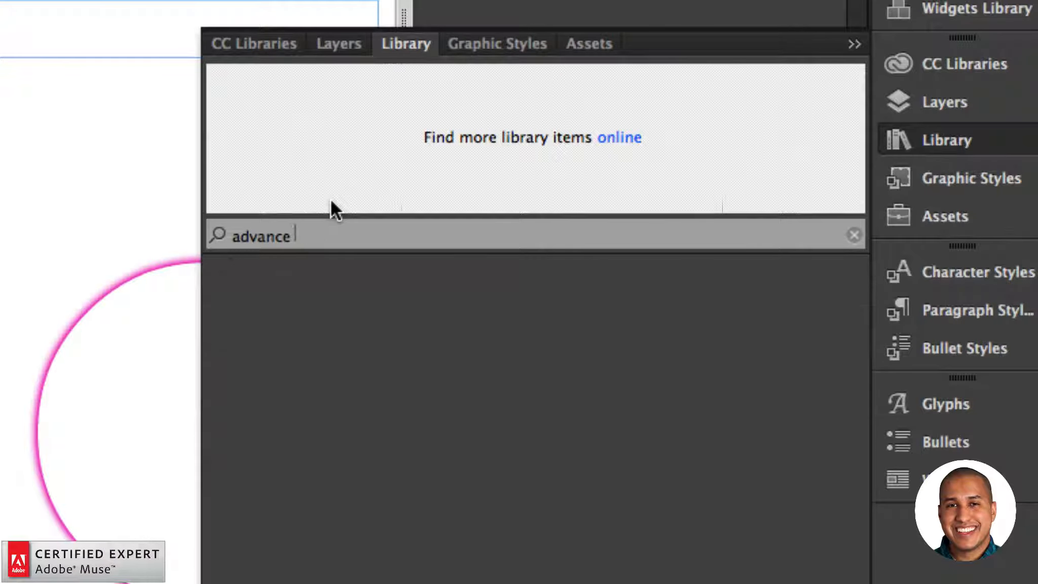
type("dg")
key("BackSpace")
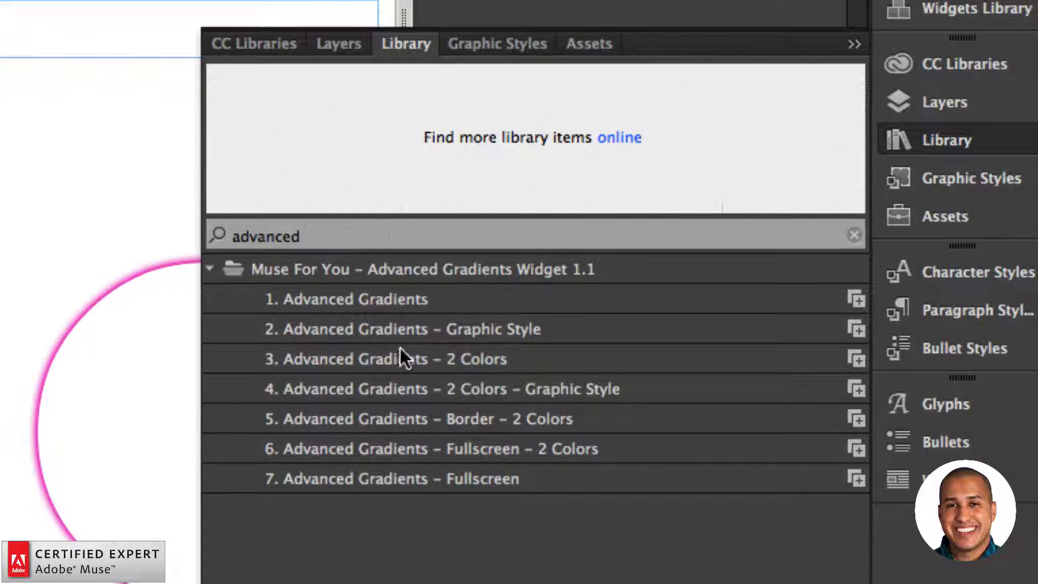
left_click(558, 389)
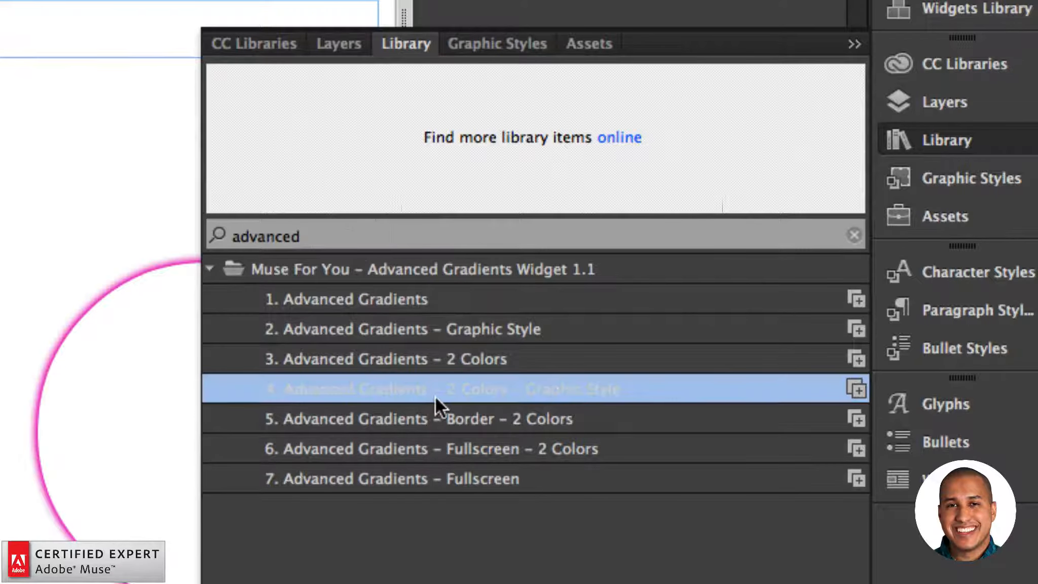
left_click(446, 413)
left_click(455, 389)
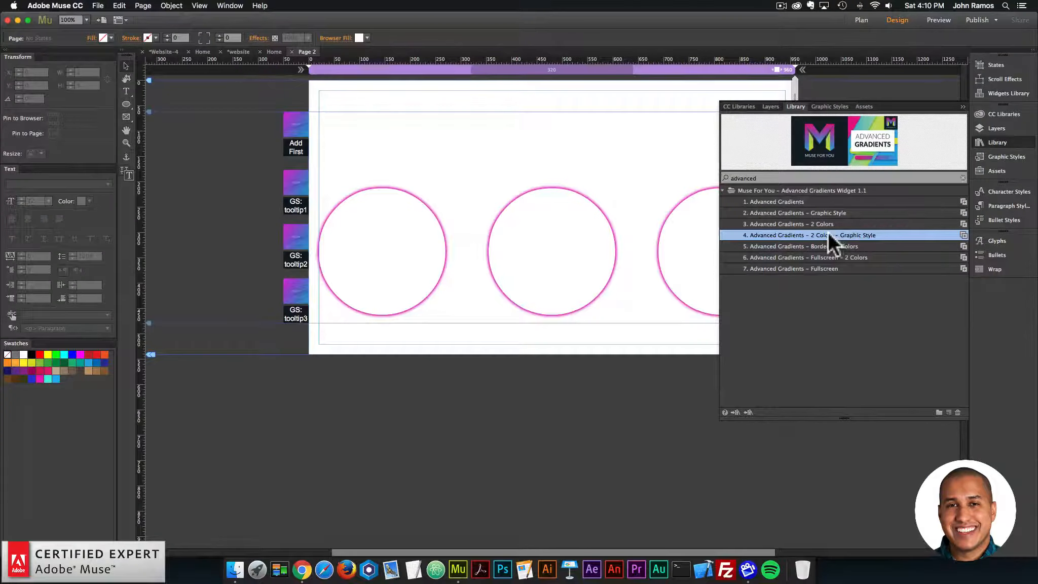
left_click_drag(828, 231, 811, 194)
left_click(997, 142)
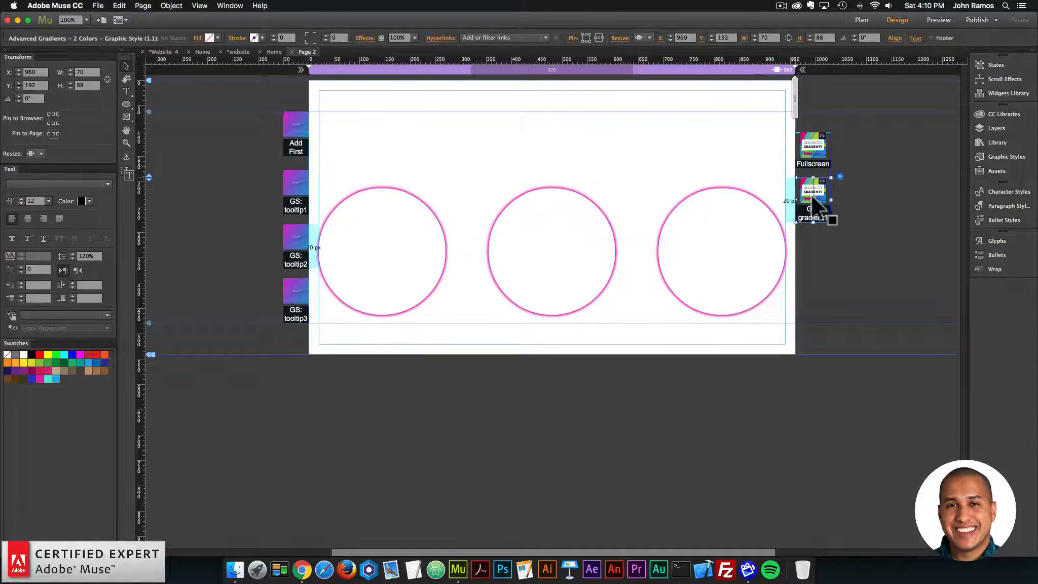
Step: Set the new gradient widget's Color 1 to blue R=41 G=51 B=209 and Color 2 to pink R=233 G=25 B=177
left_click(839, 177)
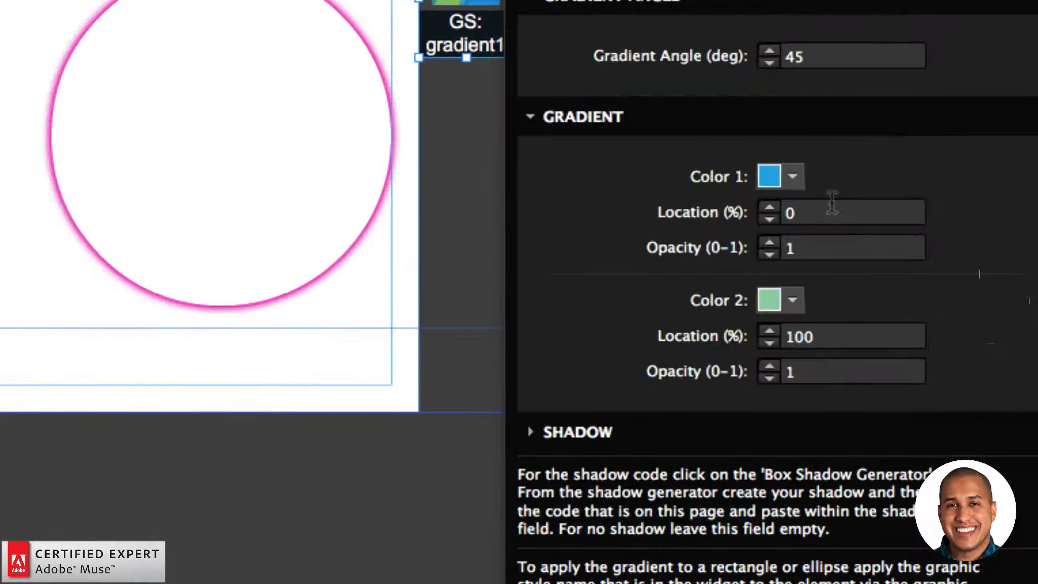
left_click(935, 267)
left_click(607, 345)
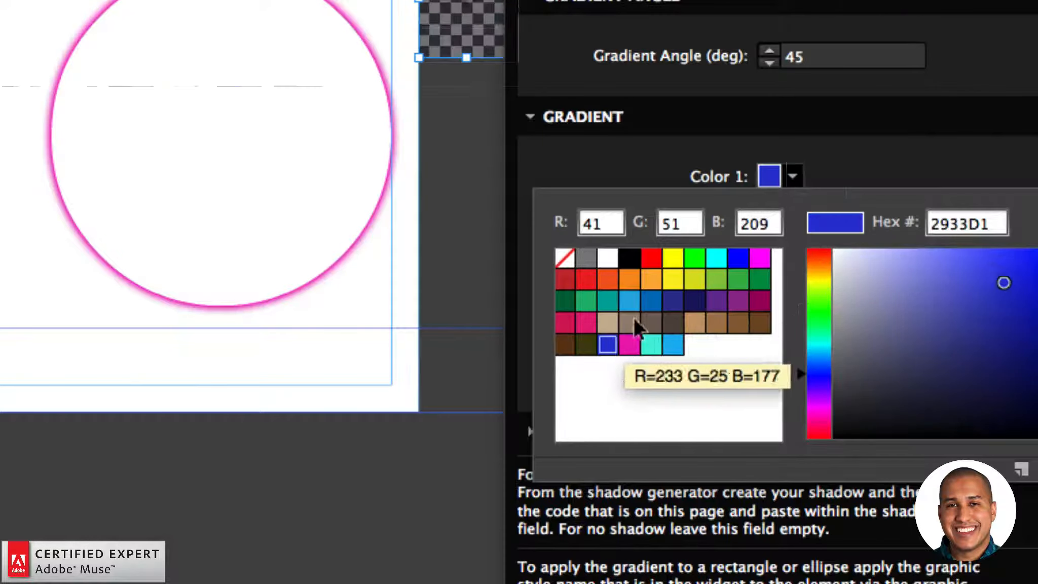
left_click(792, 300)
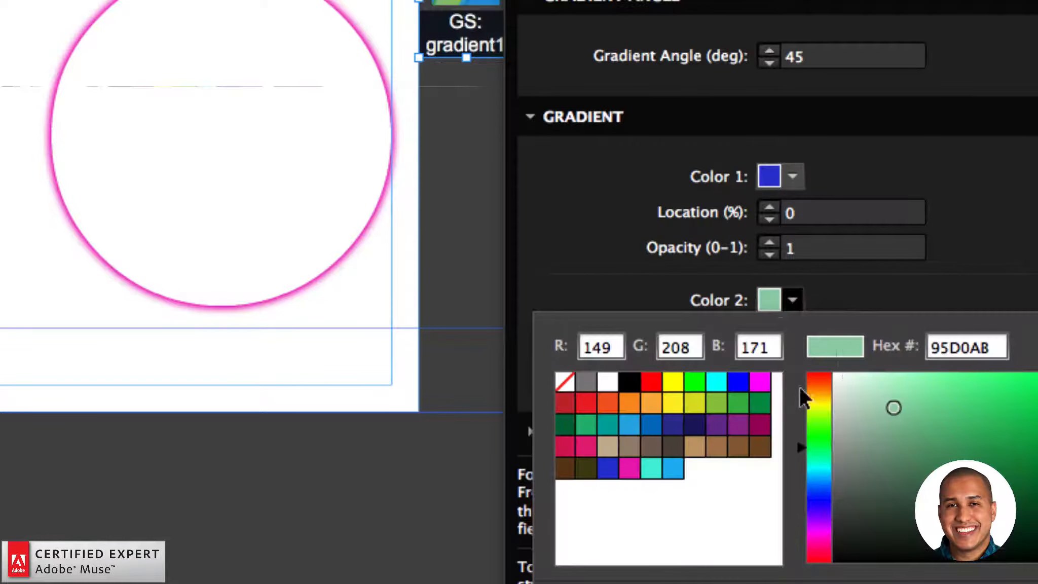
left_click(629, 466)
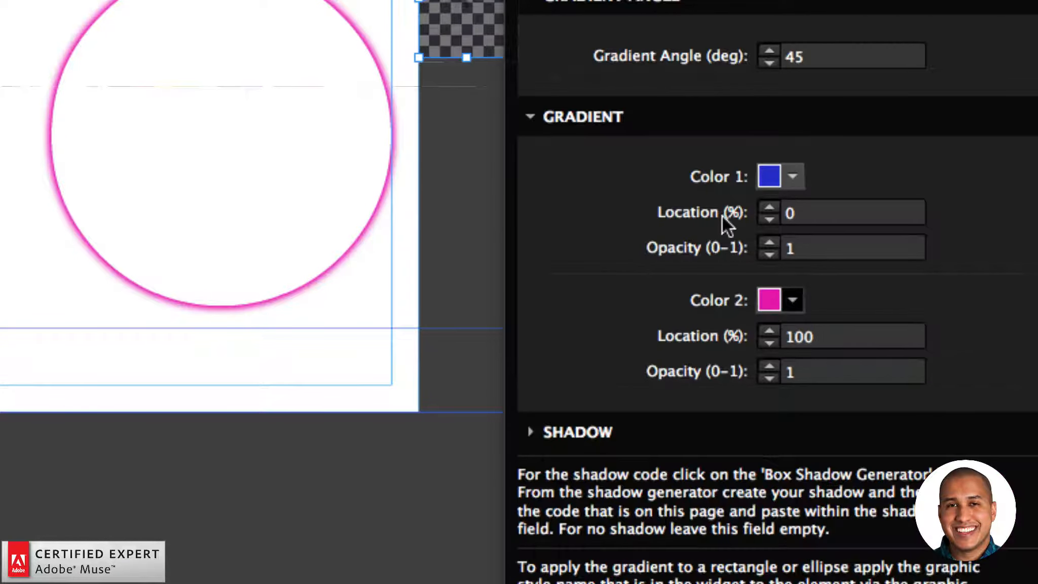
Step: Set the gradient widget's angle to 120 degrees and its graphic style name to tooltip1
left_click(785, 56)
key("Delete")
key("Delete")
type("120")
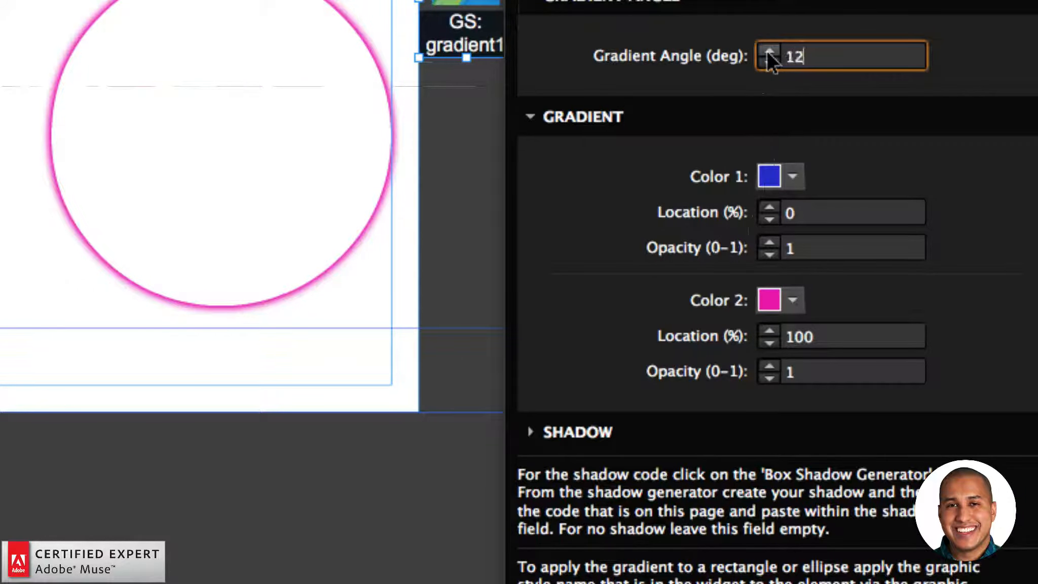
key("Return")
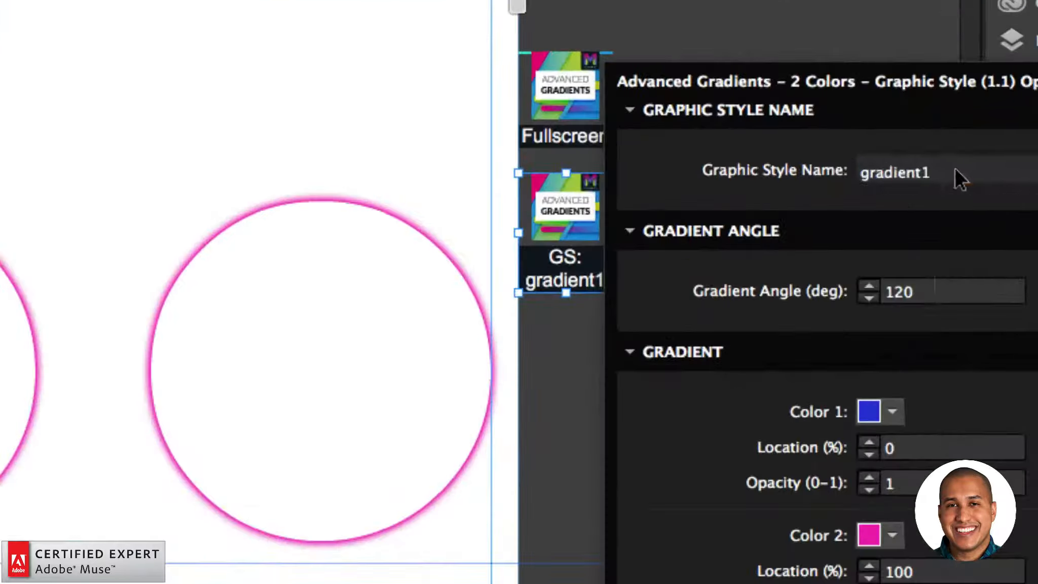
left_click_drag(958, 178, 911, 176)
type("tooltip1")
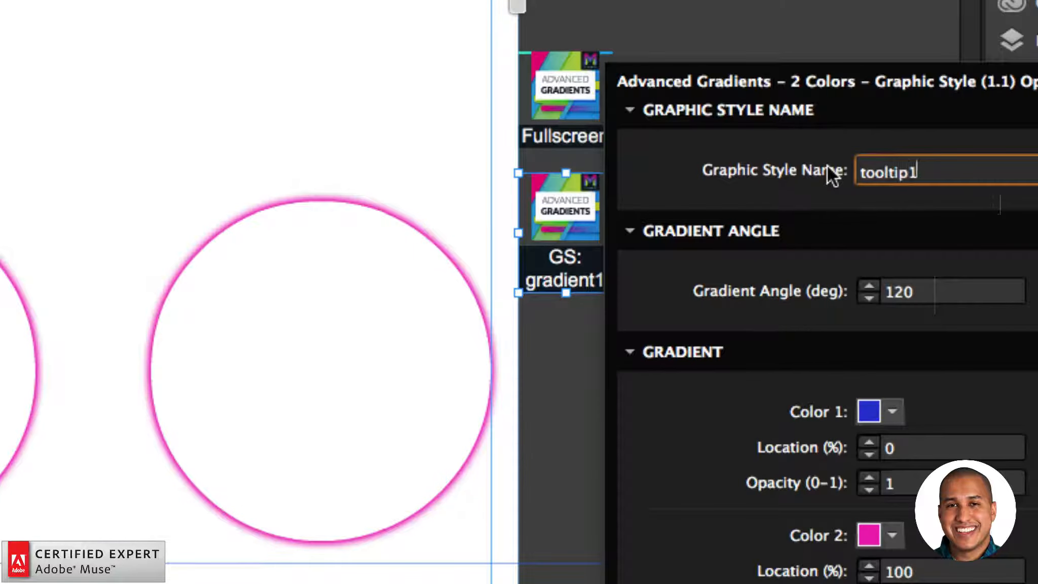
Step: Duplicate the tooltip1 gradient widget, place the copy directly below it, and set its graphic style name to tooltip2
key("Return")
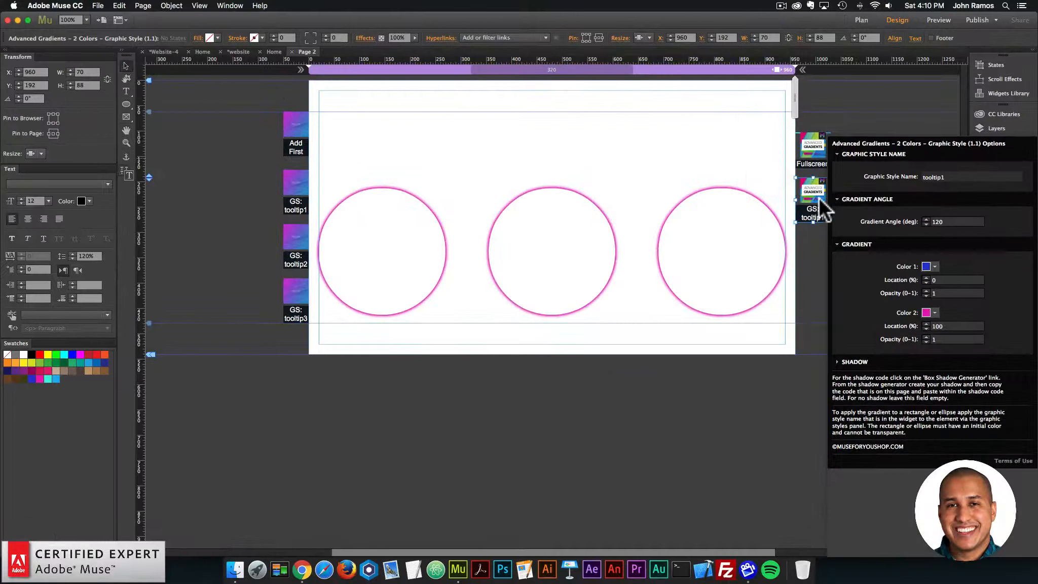
left_click(817, 198)
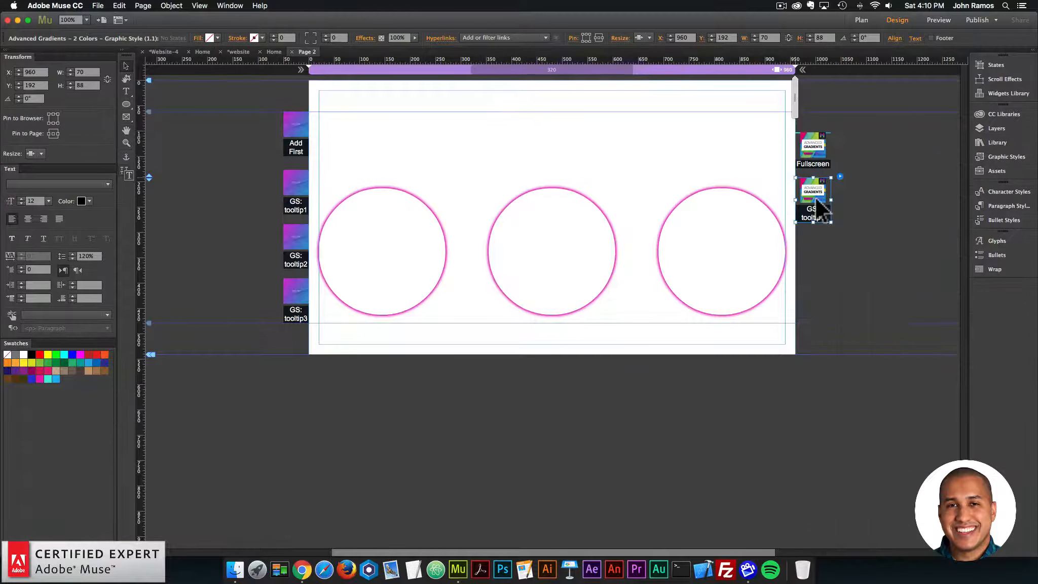
key("super+v")
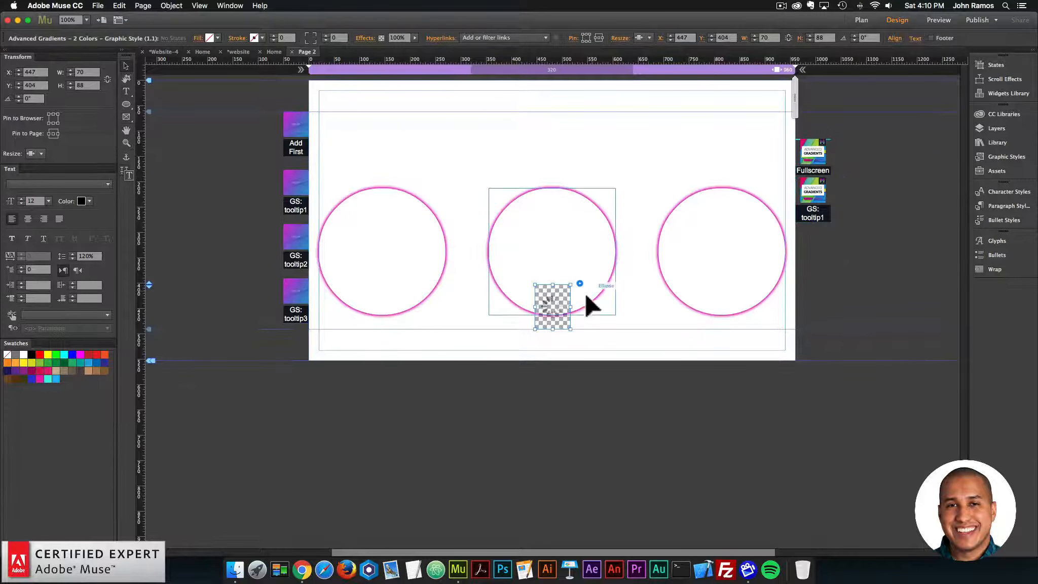
left_click_drag(557, 299, 818, 245)
left_click(839, 228)
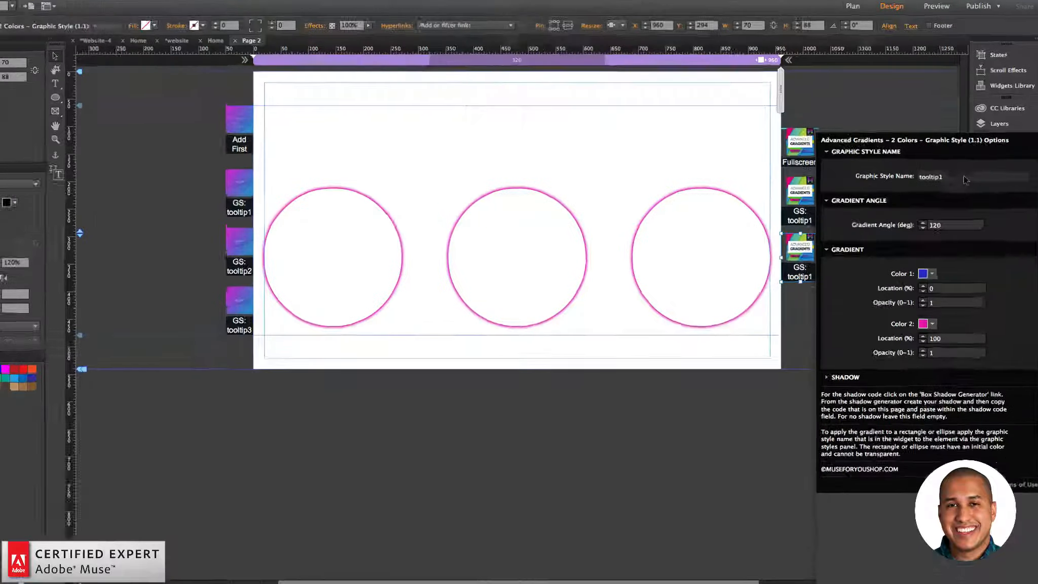
left_click(963, 175)
key("BackSpace")
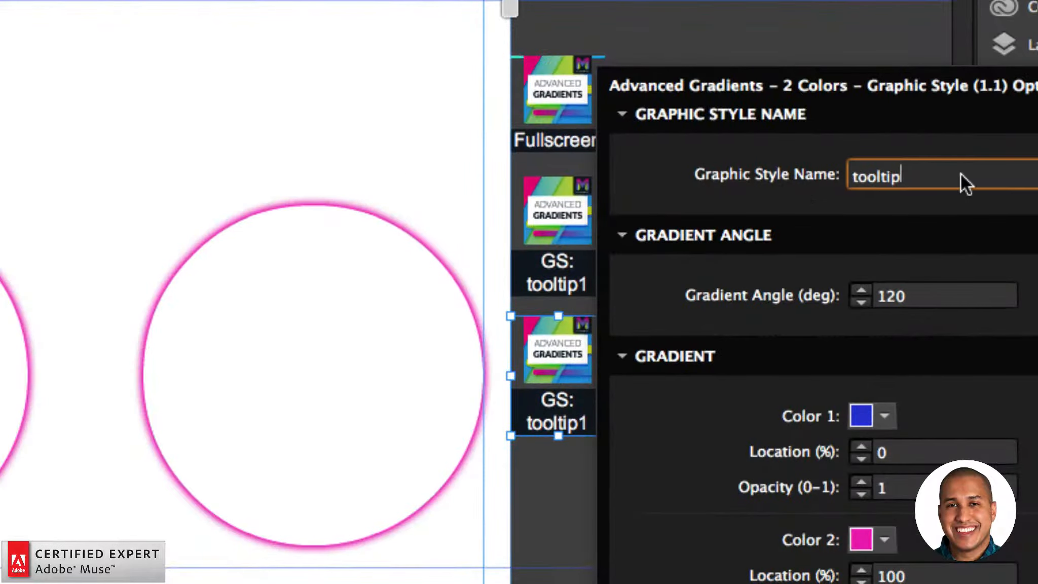
type("2")
key("Return")
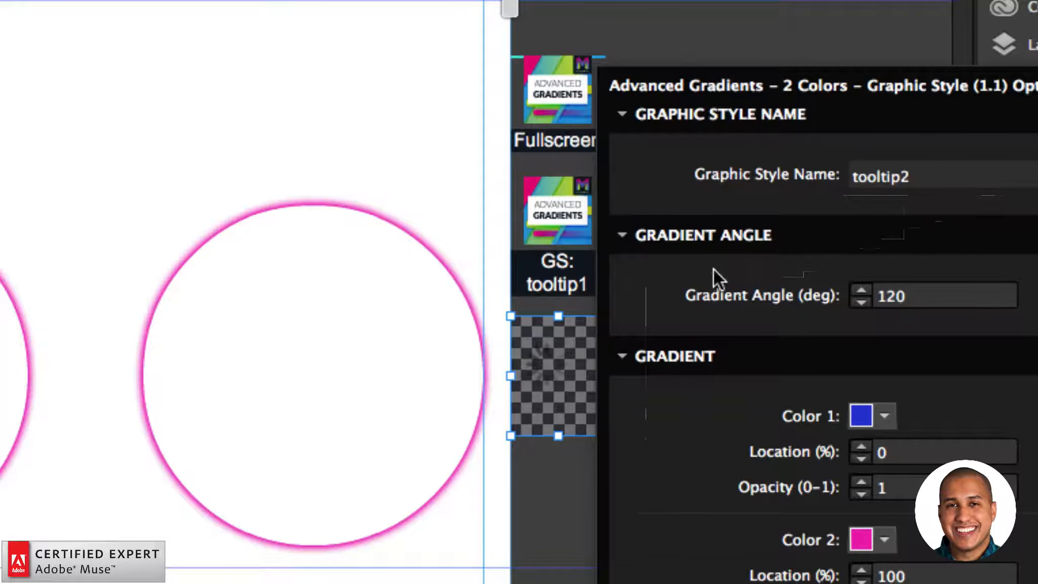
Step: Place another copy of the gradient widget below tooltip2 and set its graphic style name to tooltip3
left_click(566, 334)
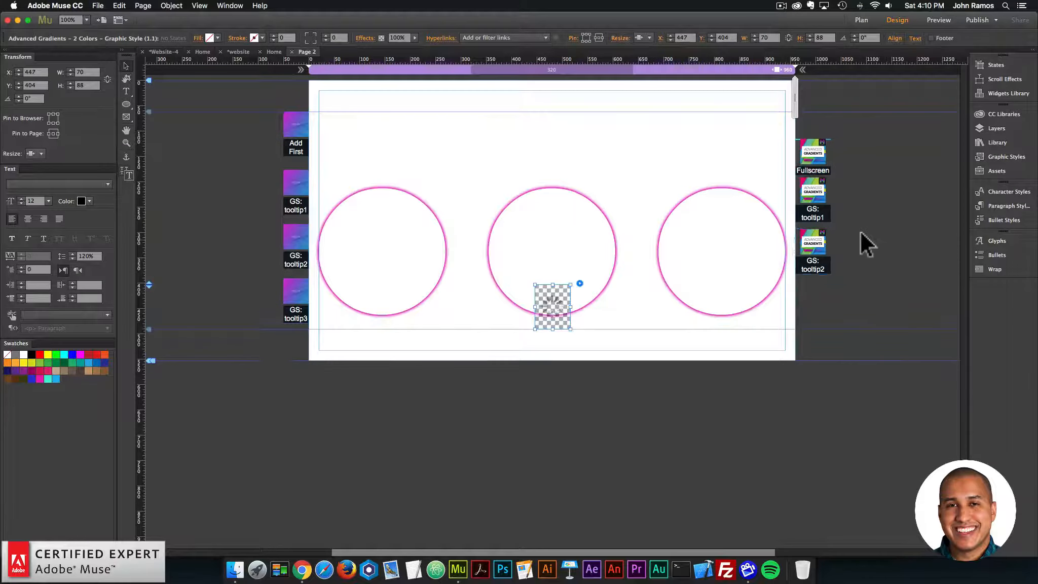
left_click_drag(551, 300, 813, 300)
left_click(840, 280)
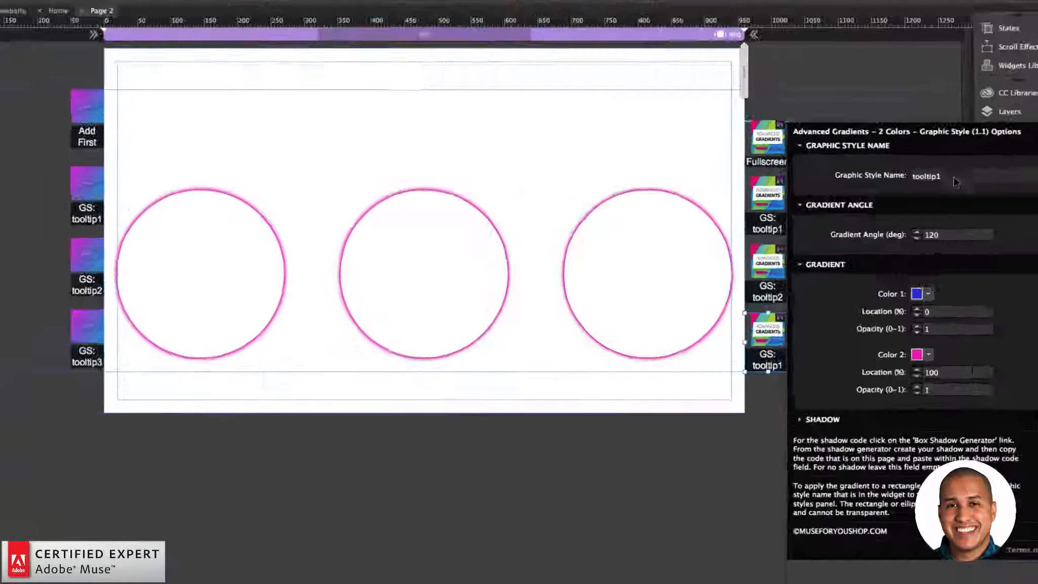
left_click(954, 178)
key("BackSpace")
type("3")
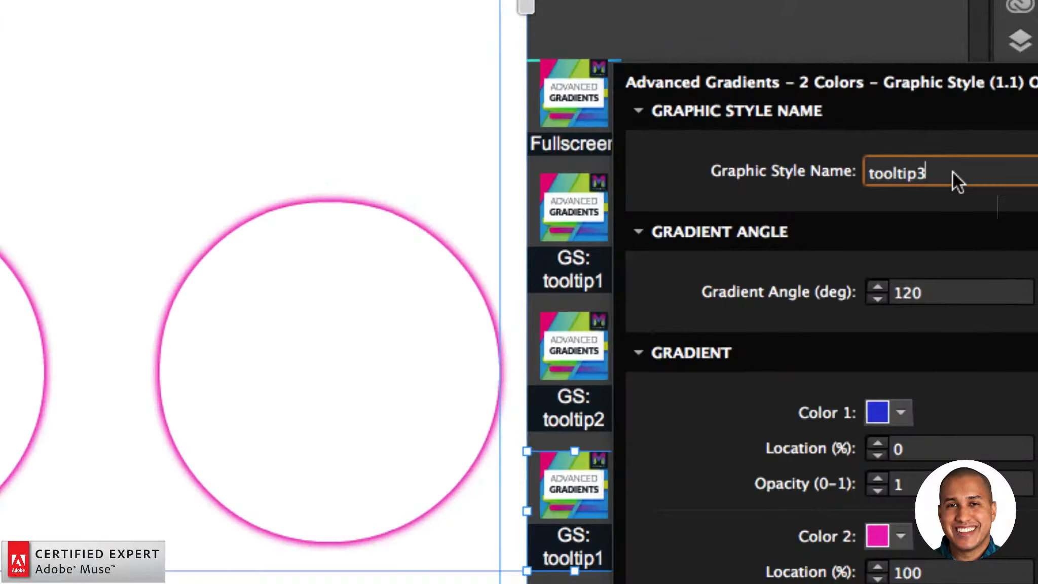
key("Return")
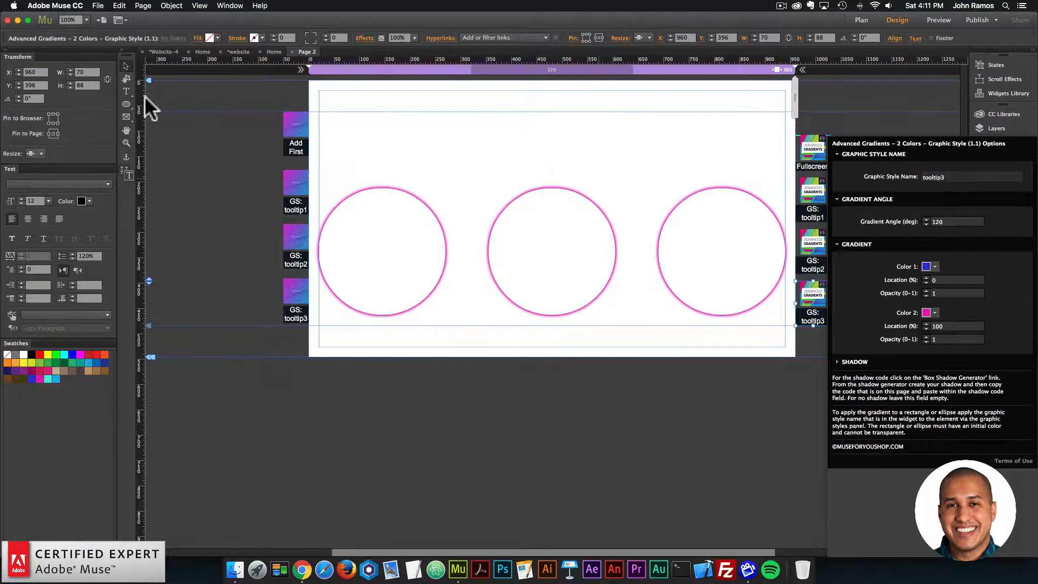
Step: Draw a text frame about 365 by 63 px above the middle circle, enter "tooltip", and set its size to 45
left_click(146, 97)
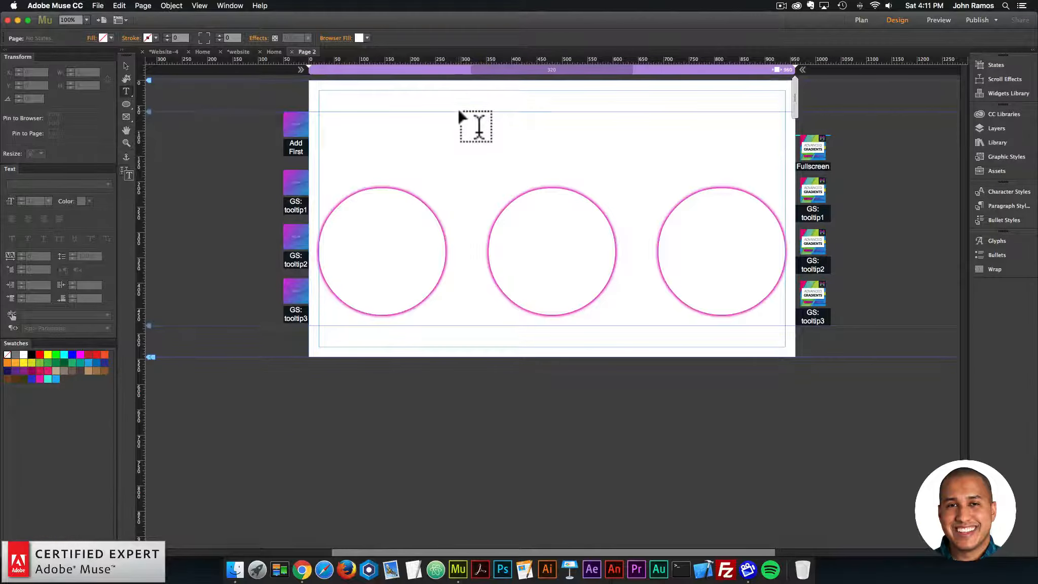
left_click_drag(458, 112, 631, 140)
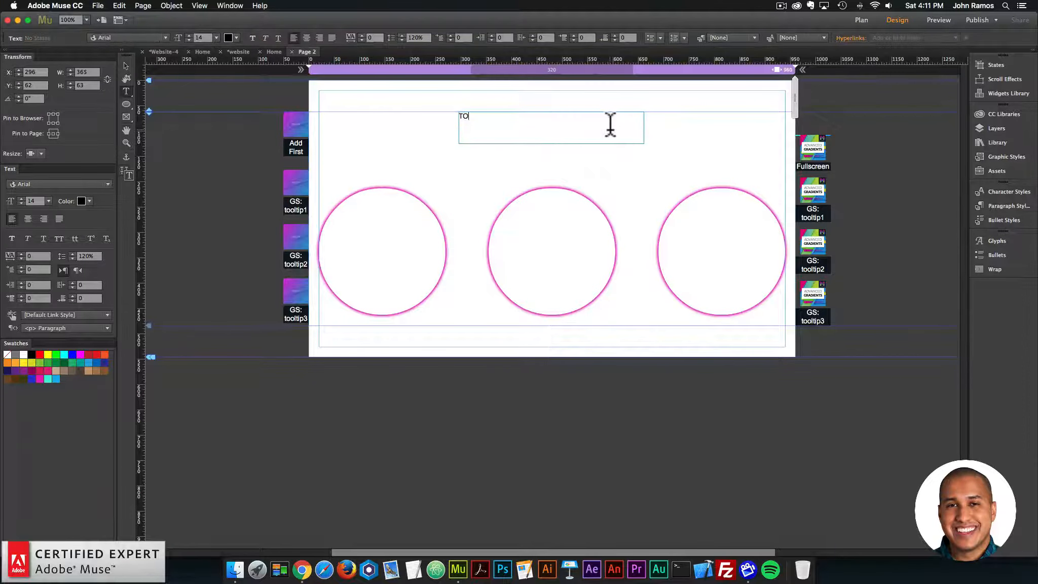
key("super+a")
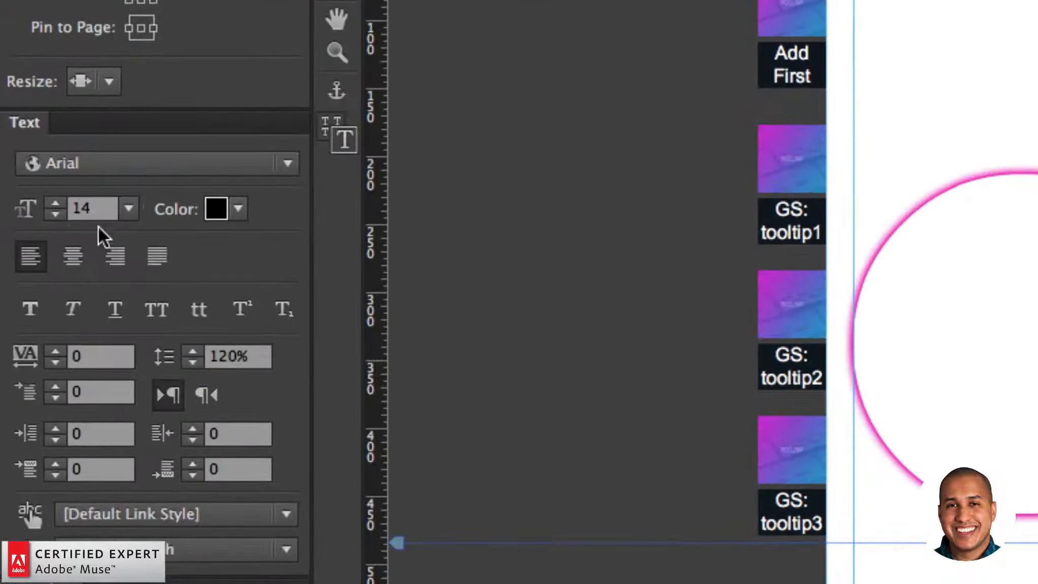
left_click(27, 203)
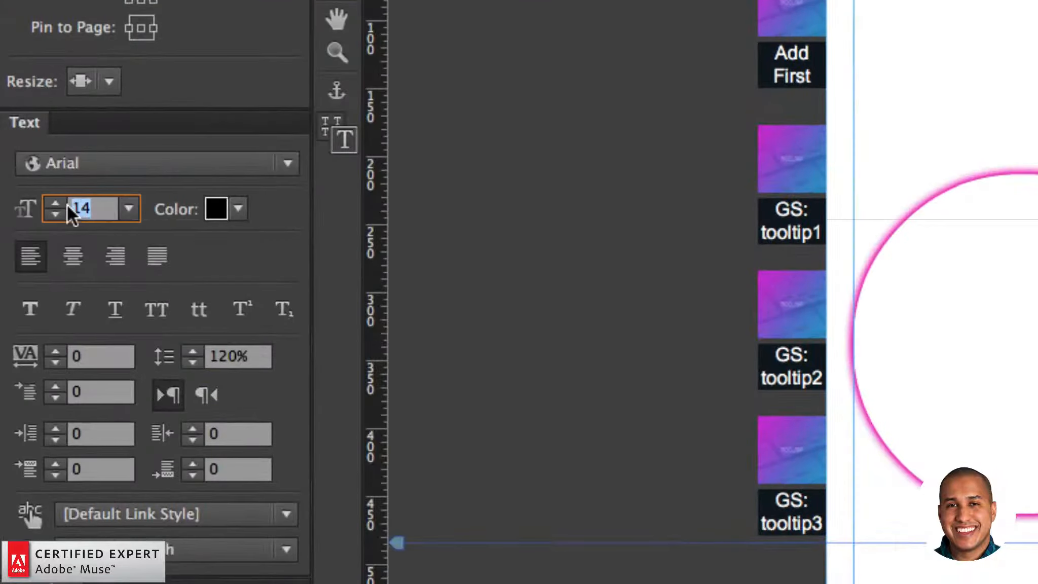
type("45")
key("Return")
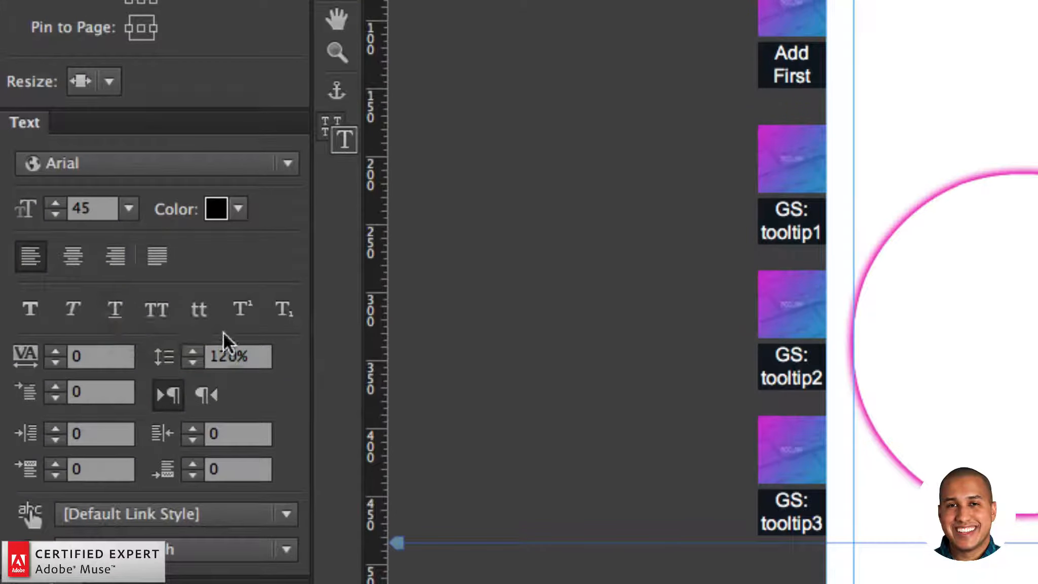
Step: Format the heading text as all caps in white, with letter spacing 5 and centered alignment
left_click(158, 311)
left_click(246, 206)
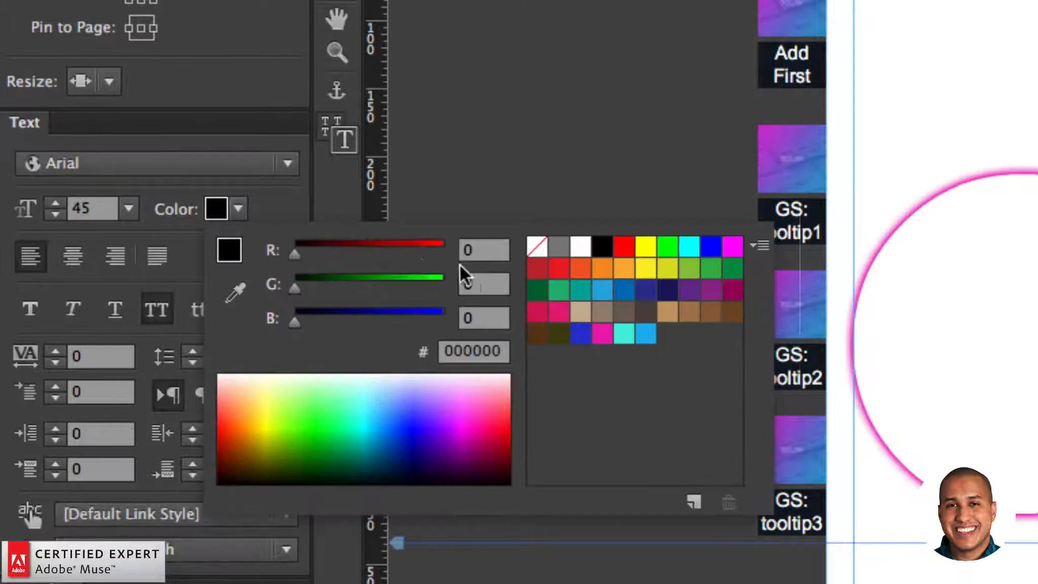
left_click(581, 247)
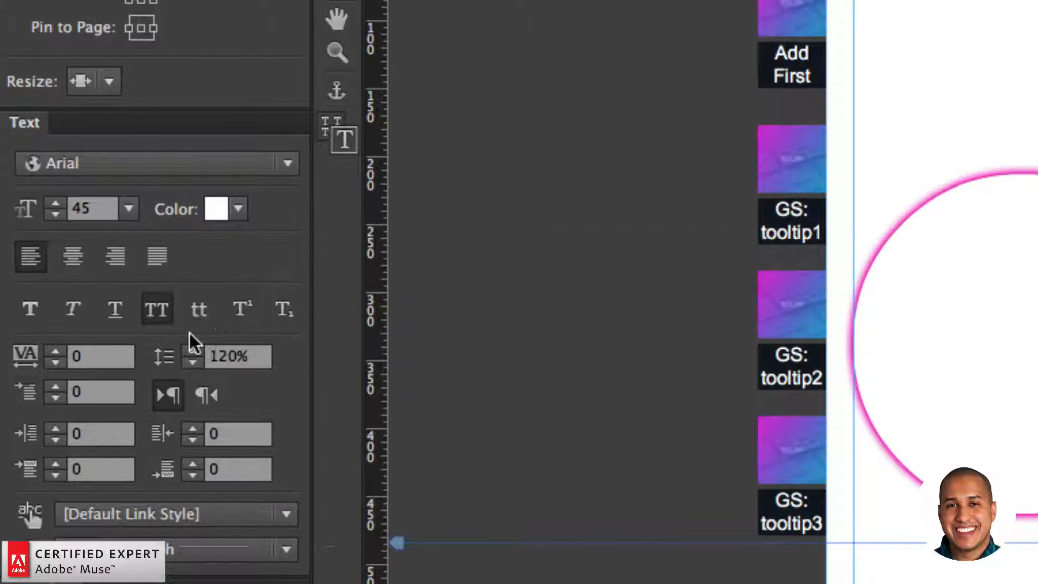
left_click(51, 353)
left_click(51, 353)
left_click(52, 354)
left_click(53, 353)
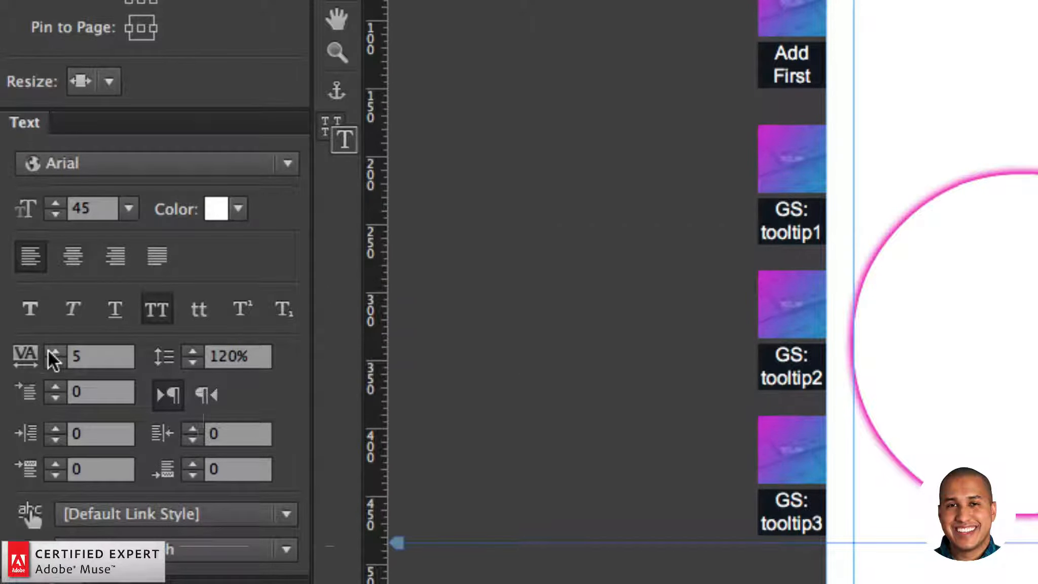
left_click(81, 261)
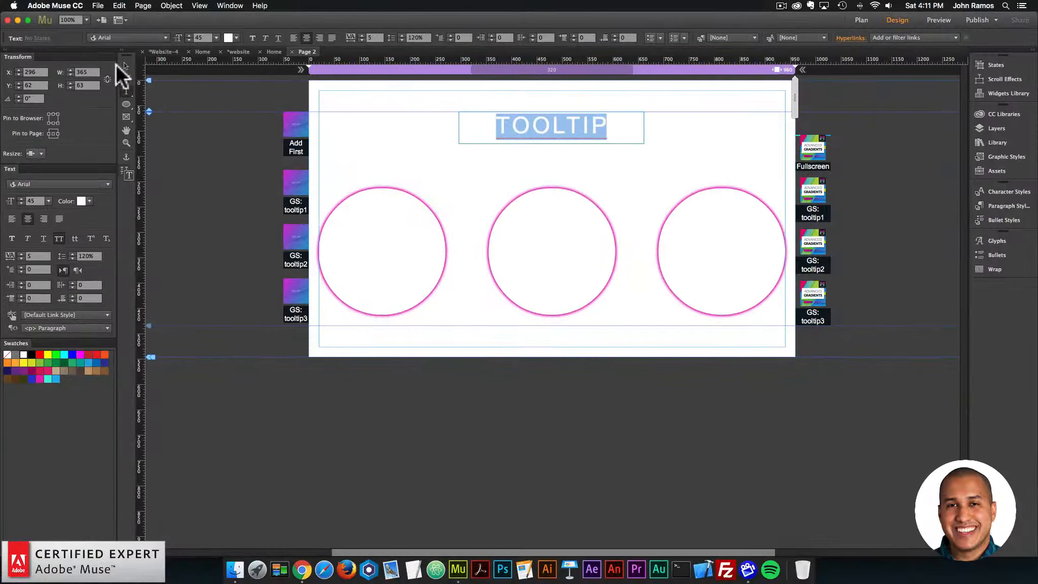
left_click(126, 66)
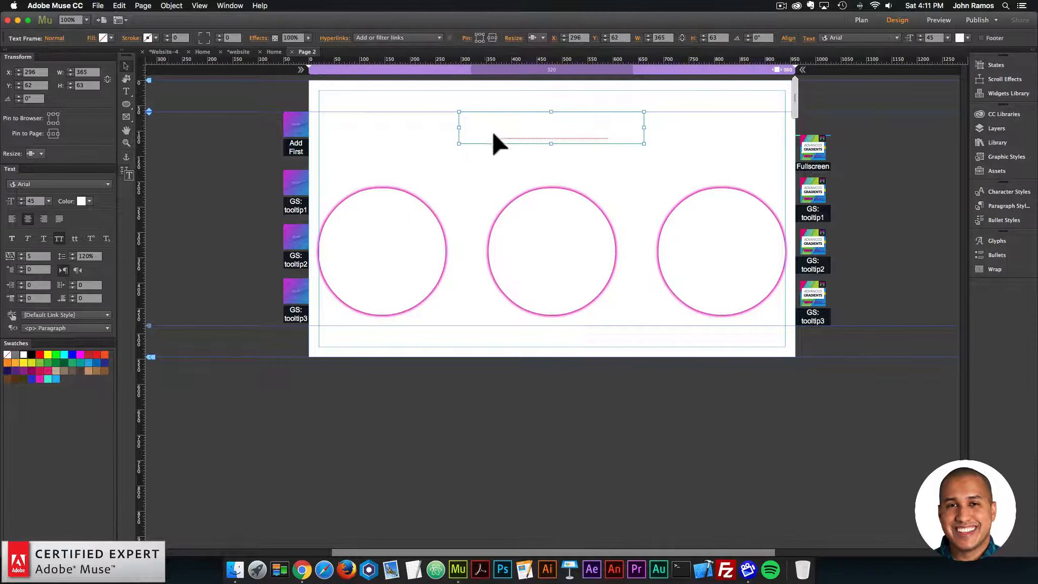
Step: Shift the heading frame slightly to X=298 and change its font to Roboto Light
mouse_move(530, 127)
left_mouse_down()
mouse_move(548, 127)
mouse_move(527, 127)
left_mouse_up()
double_click(536, 127)
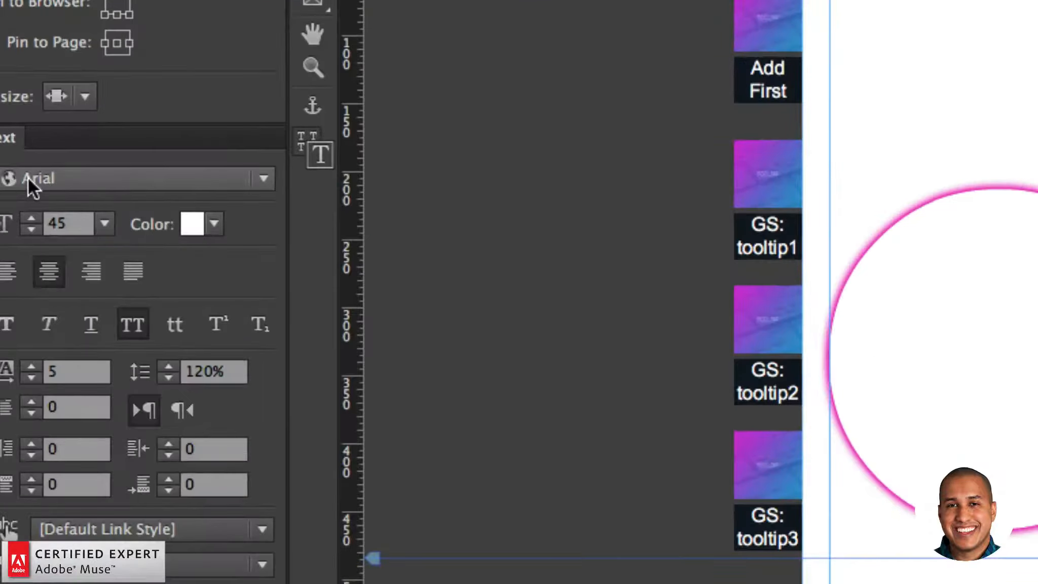
left_click(20, 185)
type("roboto light")
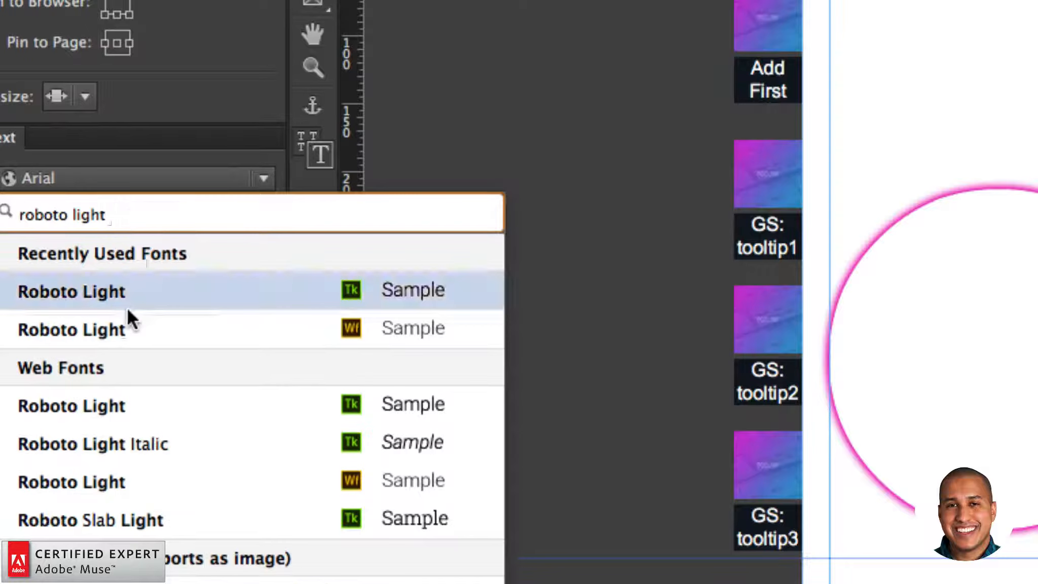
left_click(120, 285)
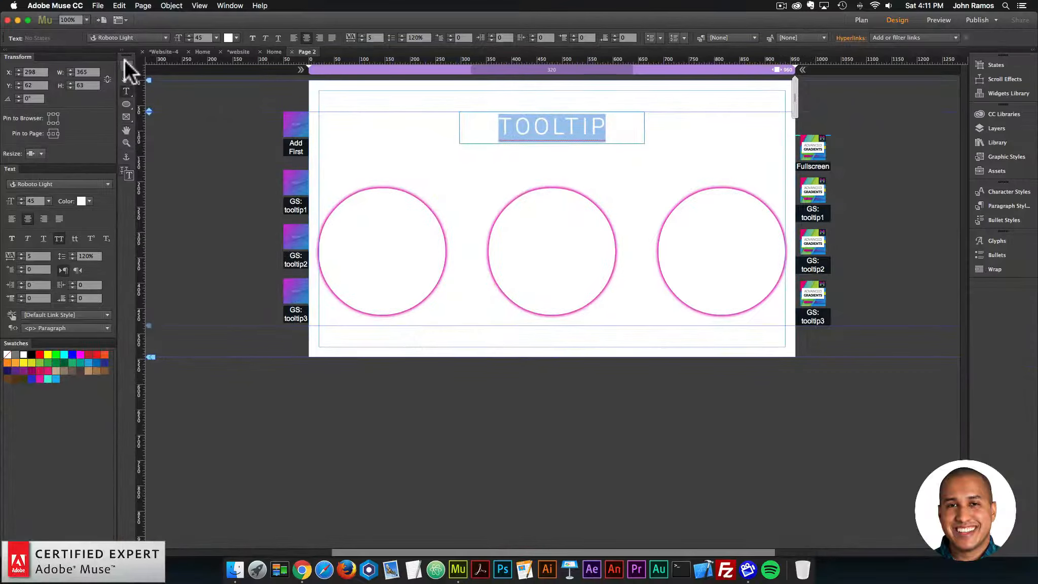
left_click(127, 66)
left_click(542, 120)
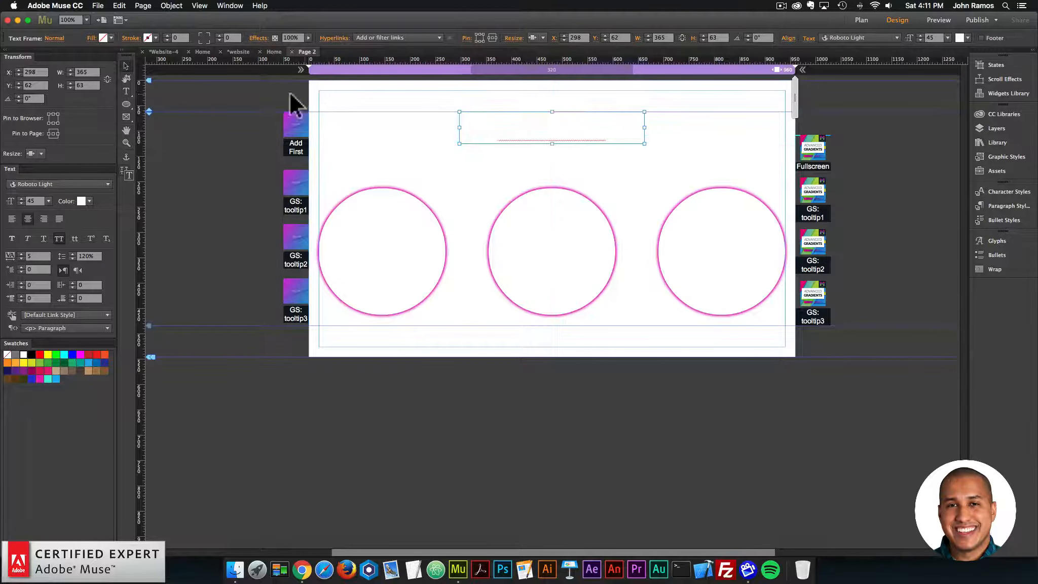
Step: Set the page's browser fill to the blue swatch 1EB4F1
left_click(373, 94)
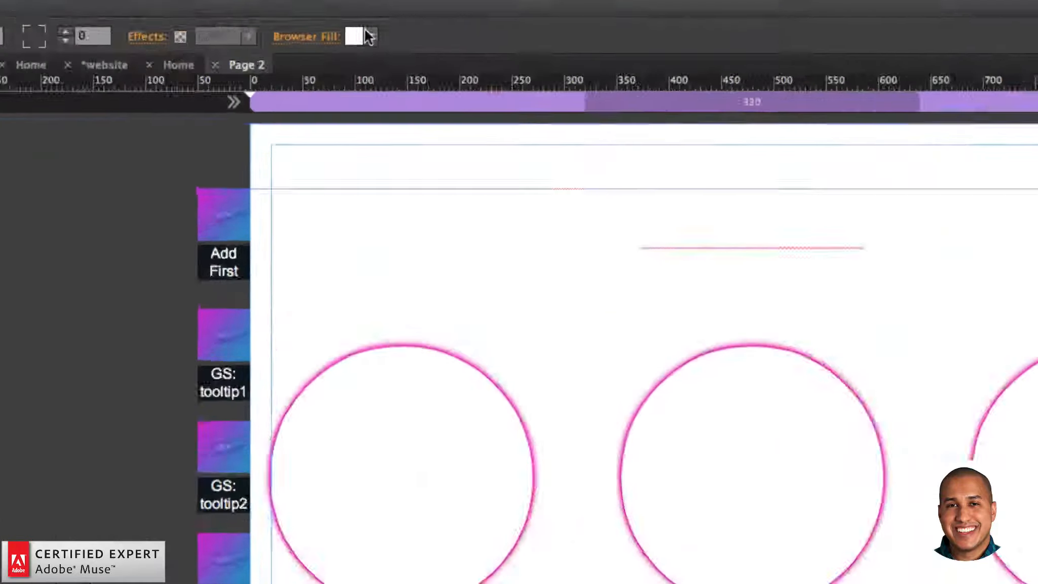
left_click(358, 37)
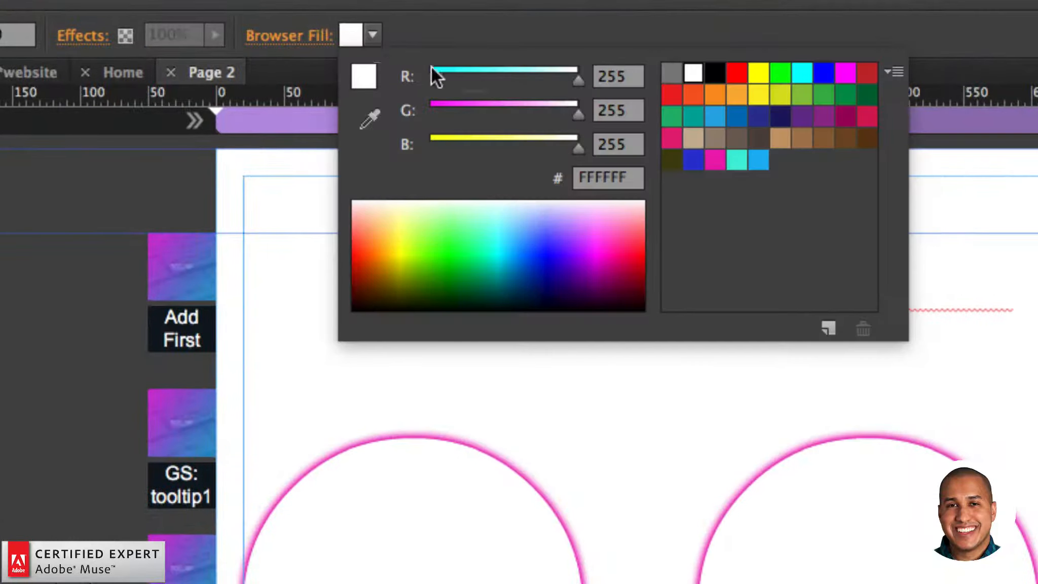
left_click(753, 161)
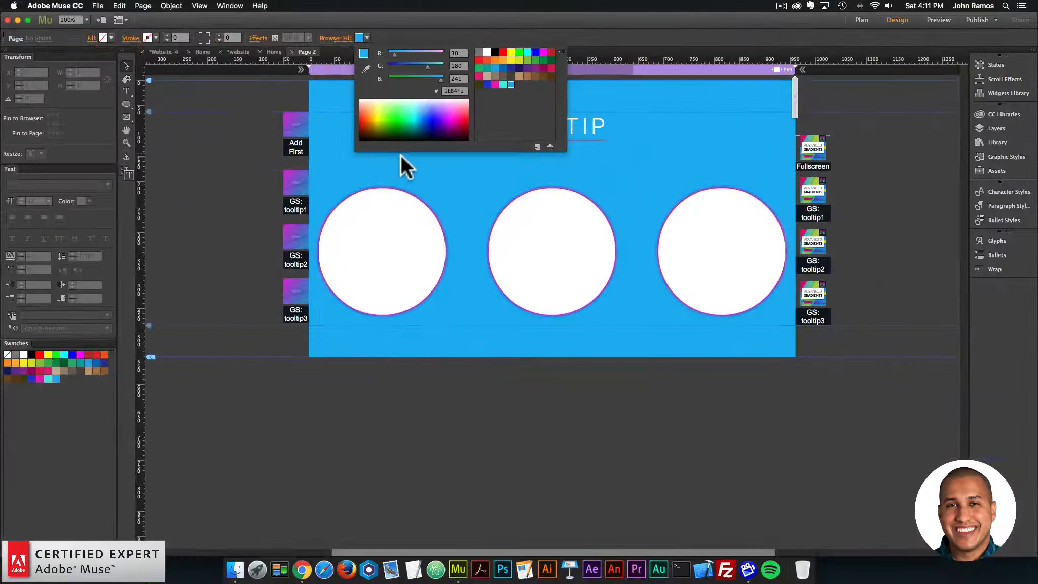
left_click(339, 165)
Step: Review the angle and color options of the Fullscreen gradient widget
left_click(817, 153)
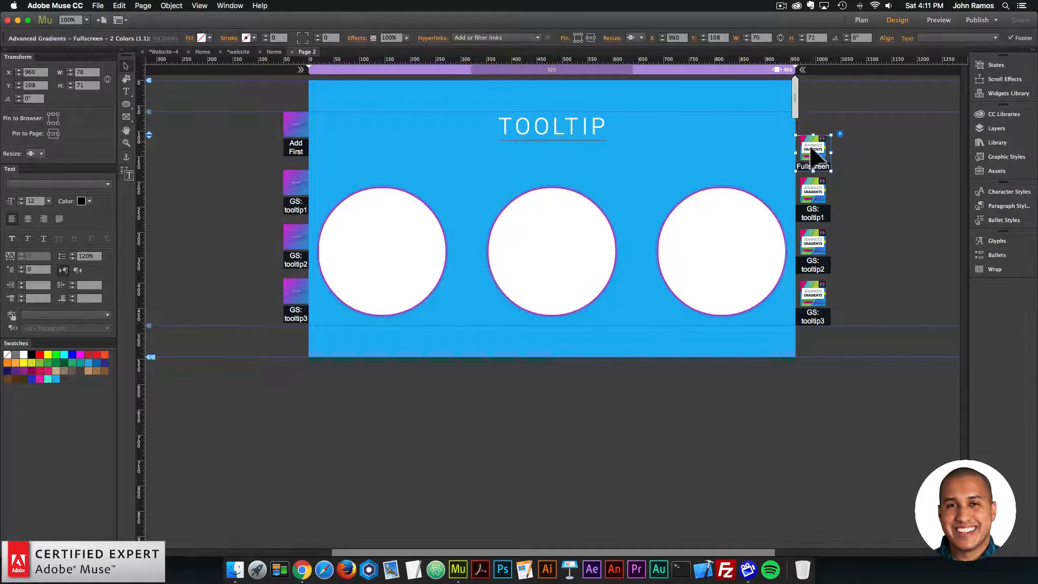
left_click(840, 134)
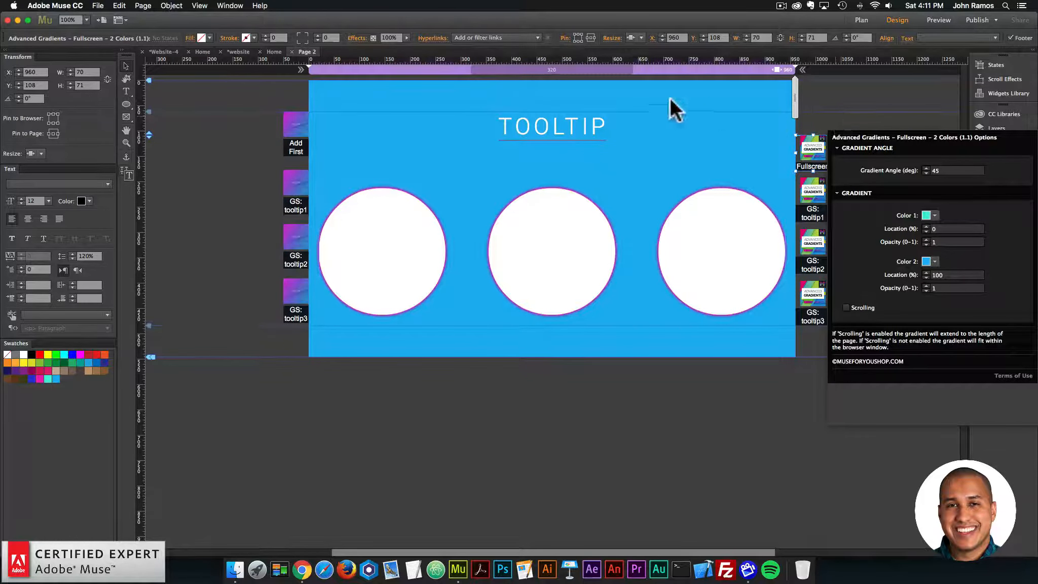
left_click(659, 153)
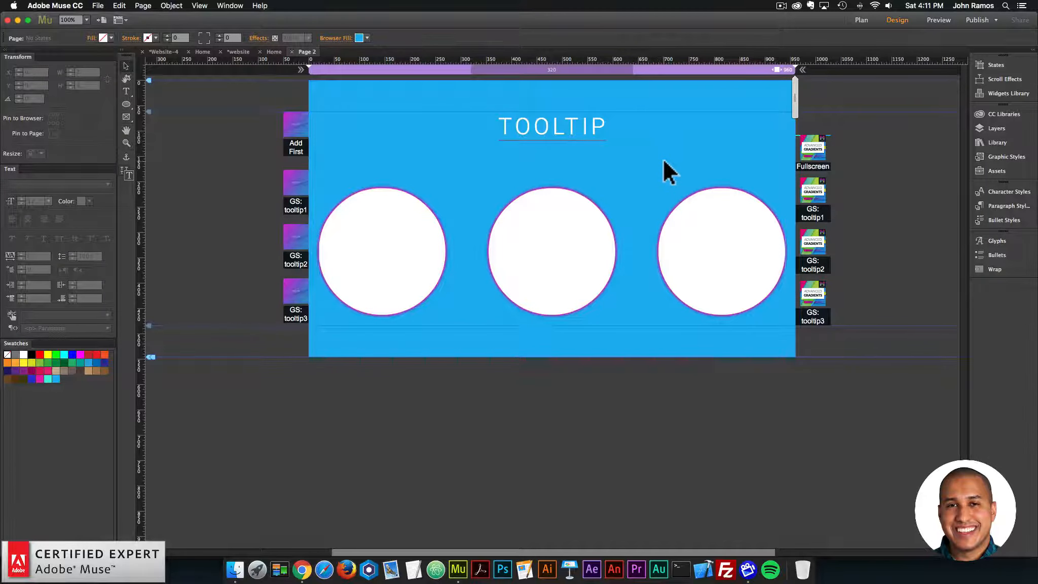
Step: Preview Page 2 in the browser, check the tooltips of the middle and first circles, and return to the Muse layout
left_click(99, 6)
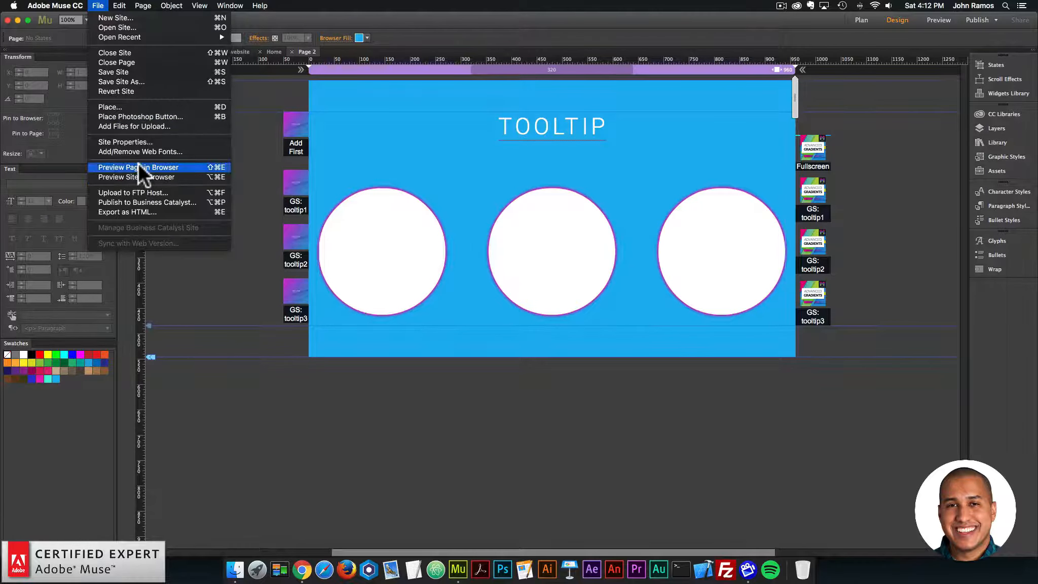
left_click(138, 163)
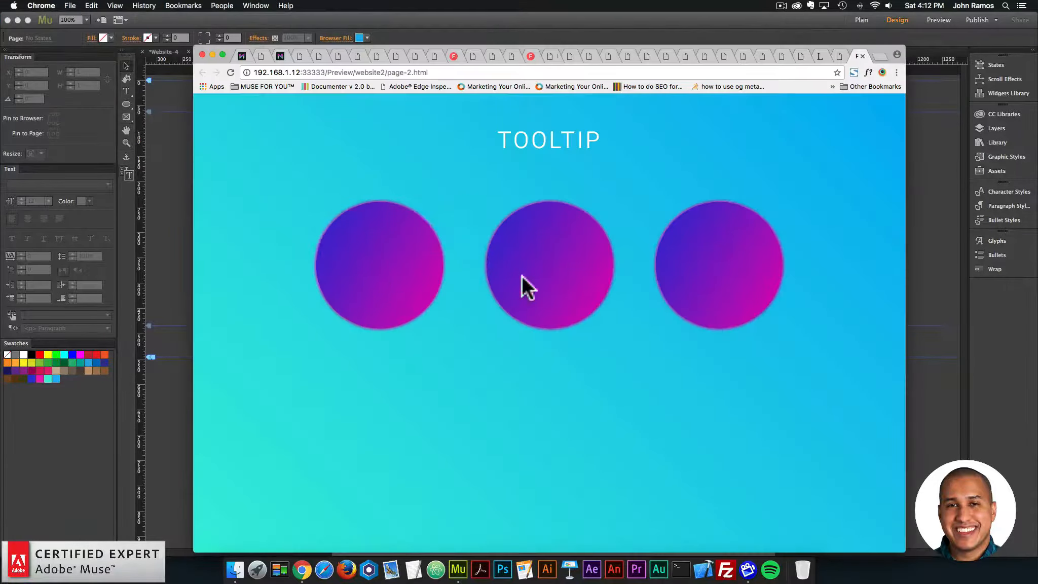
mouse_move(560, 278)
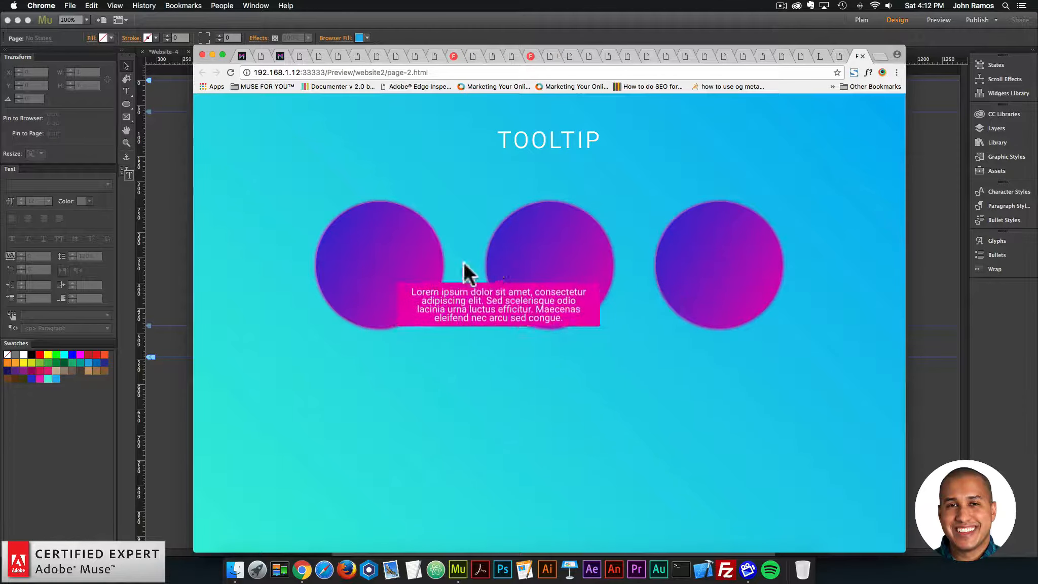
mouse_move(366, 257)
left_click(187, 167)
Step: Open the Home page from the site plan to compare its layout and widgets, and reopen Page 2
left_click(536, 129)
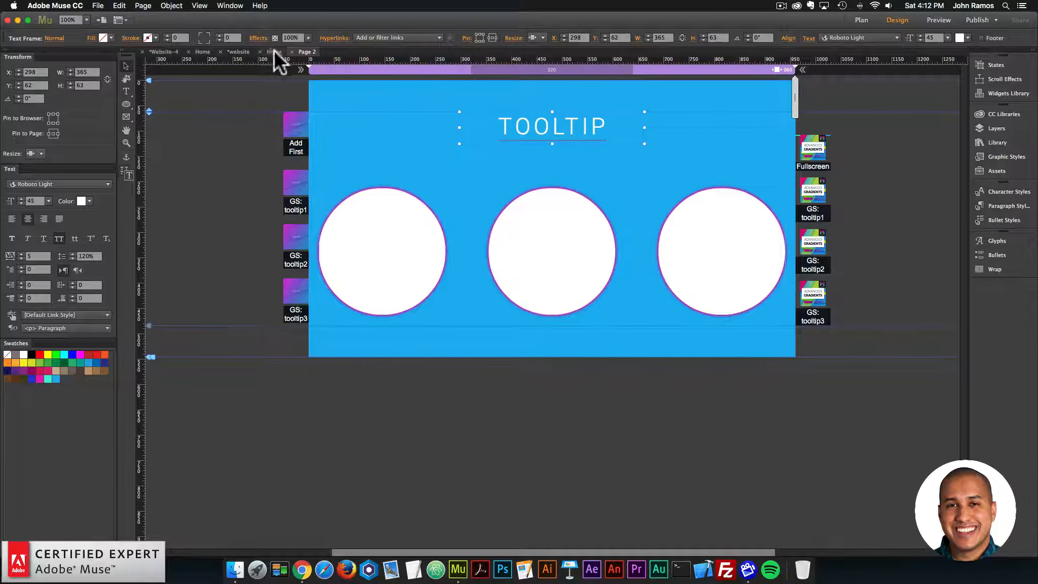
left_click(861, 20)
double_click(283, 109)
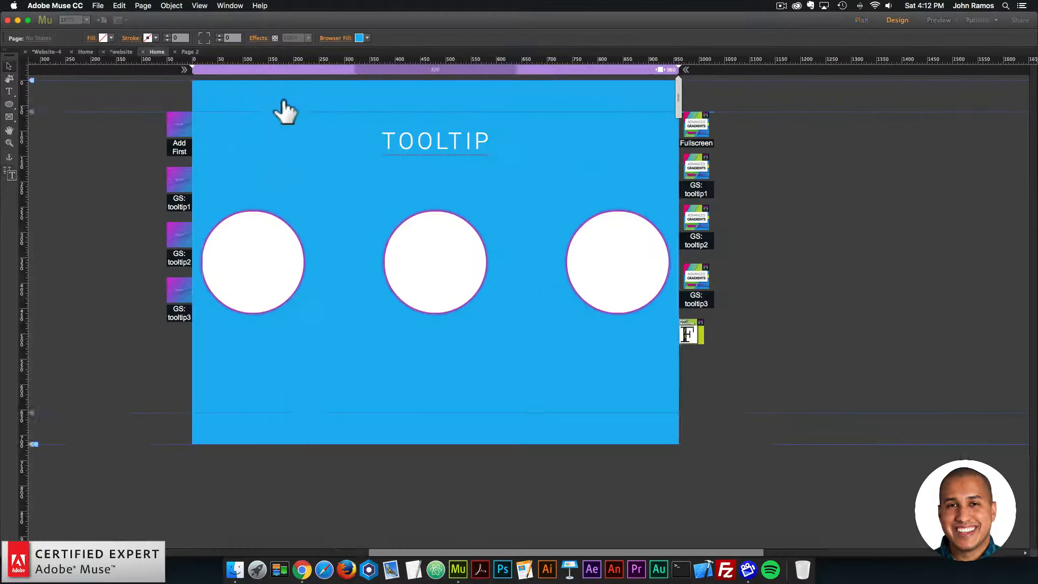
left_click(861, 20)
double_click(259, 203)
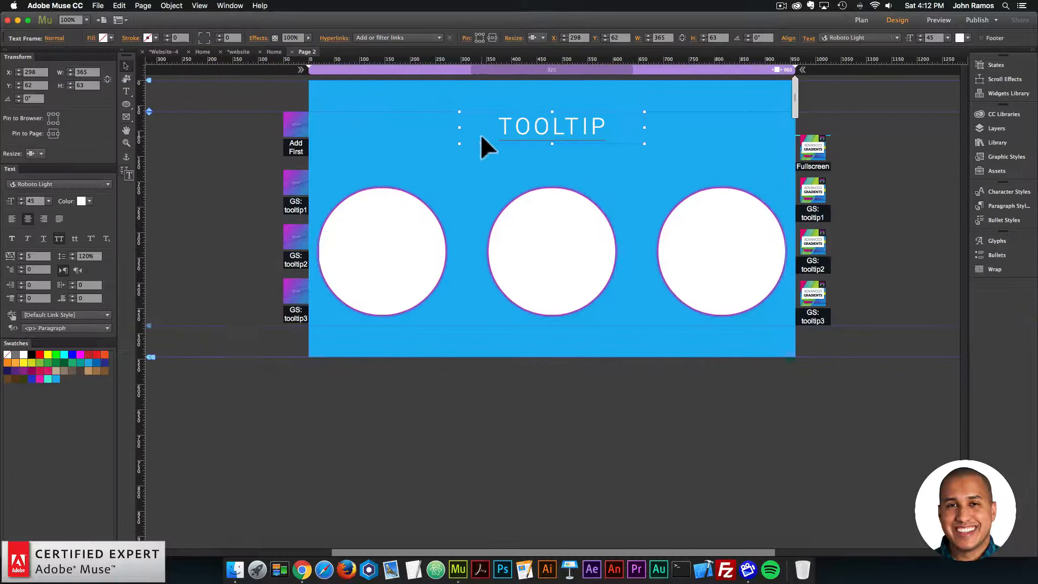
left_click(876, 285)
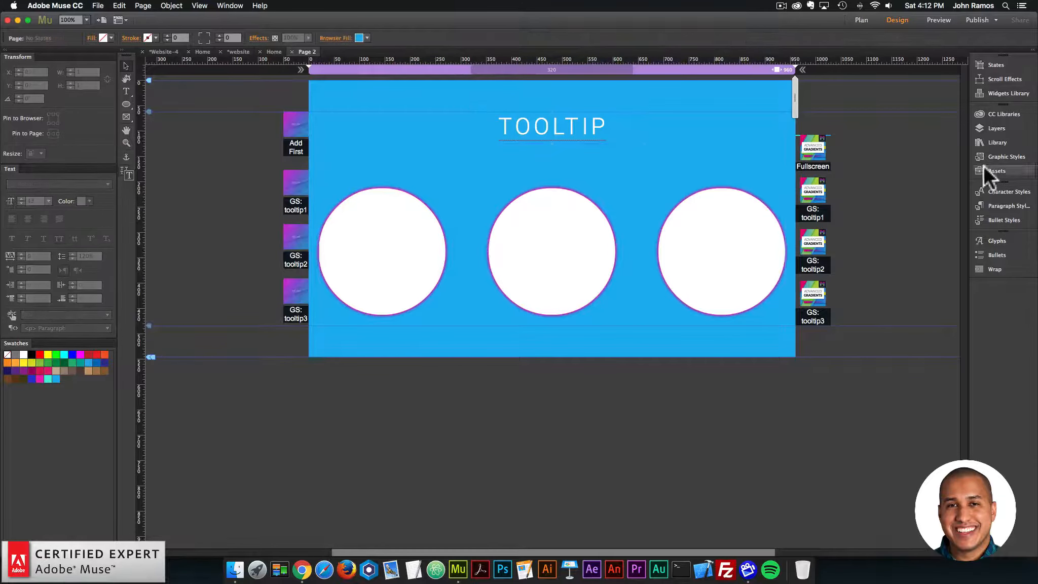
Step: Find the Font Smoother Light widget in the library and place it beside the page, next to the Add First widget
left_click(991, 142)
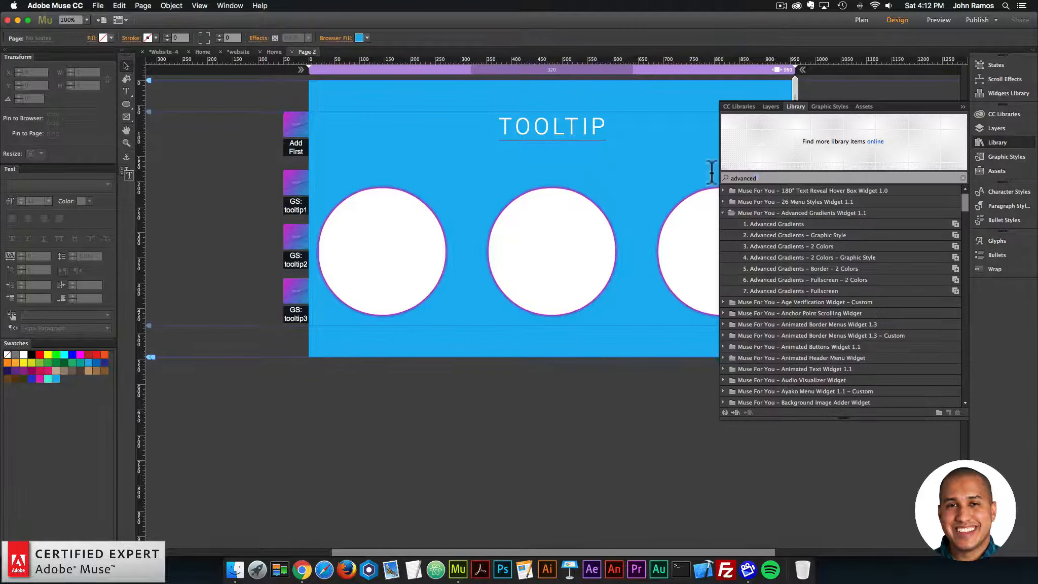
type("font smoother")
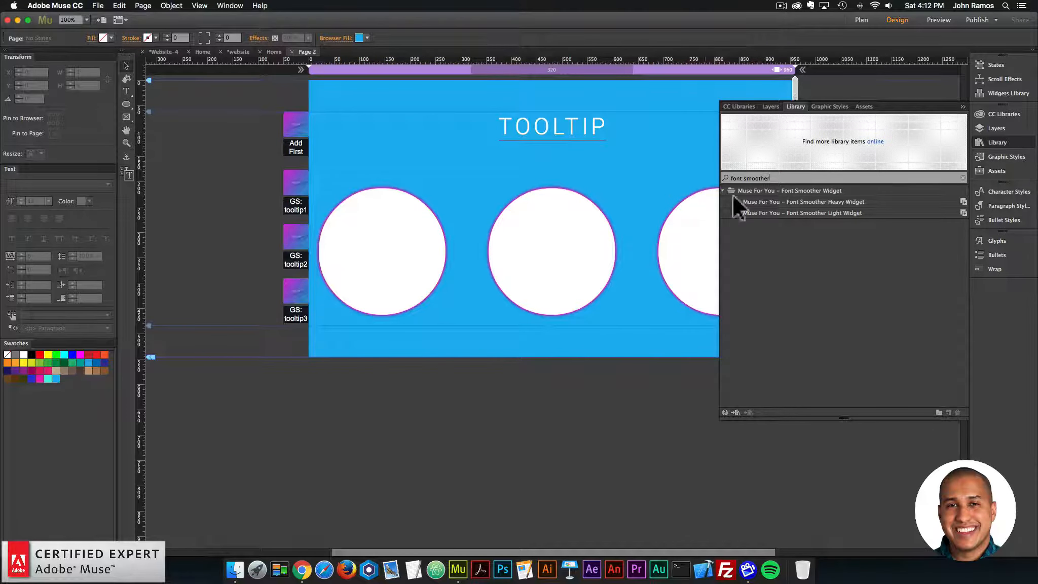
left_click(804, 213)
left_click_drag(325, 68, 261, 127)
left_click(253, 161)
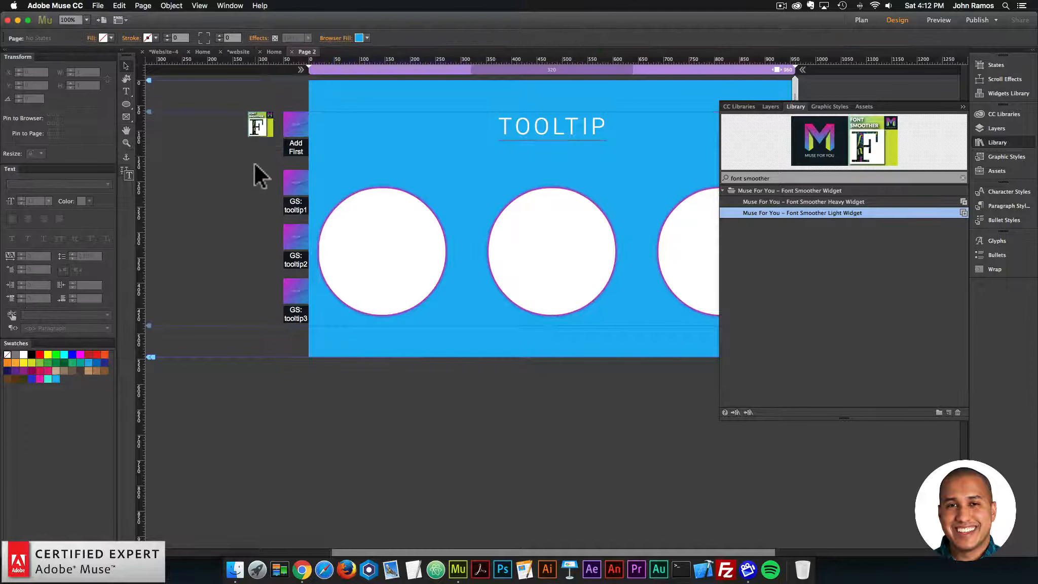
Step: Preview Page 2 in the browser and check the tooltips on the three gradient circles
left_click(101, 6)
left_click(135, 169)
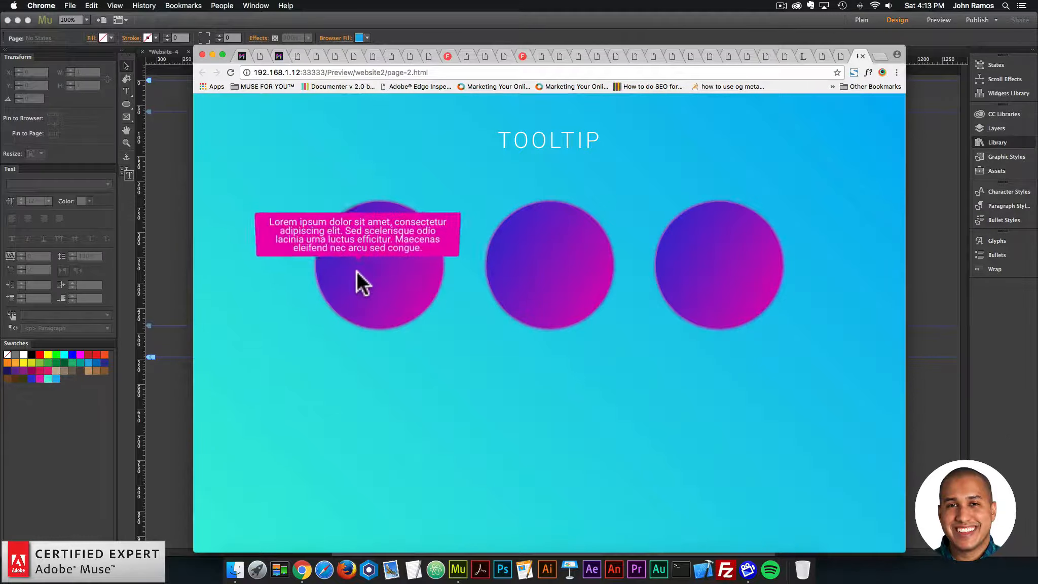
mouse_move(529, 271)
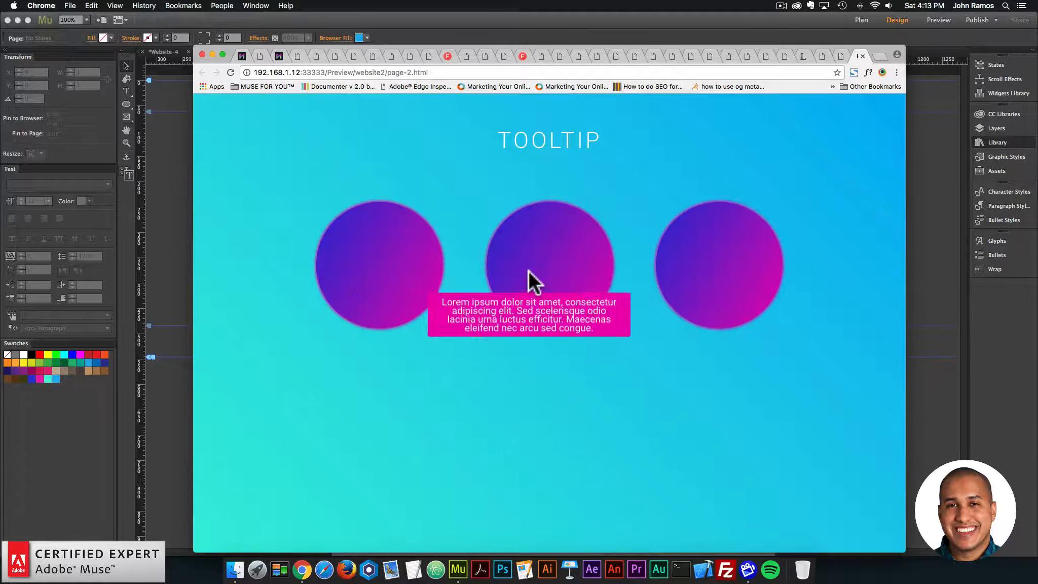
mouse_move(386, 270)
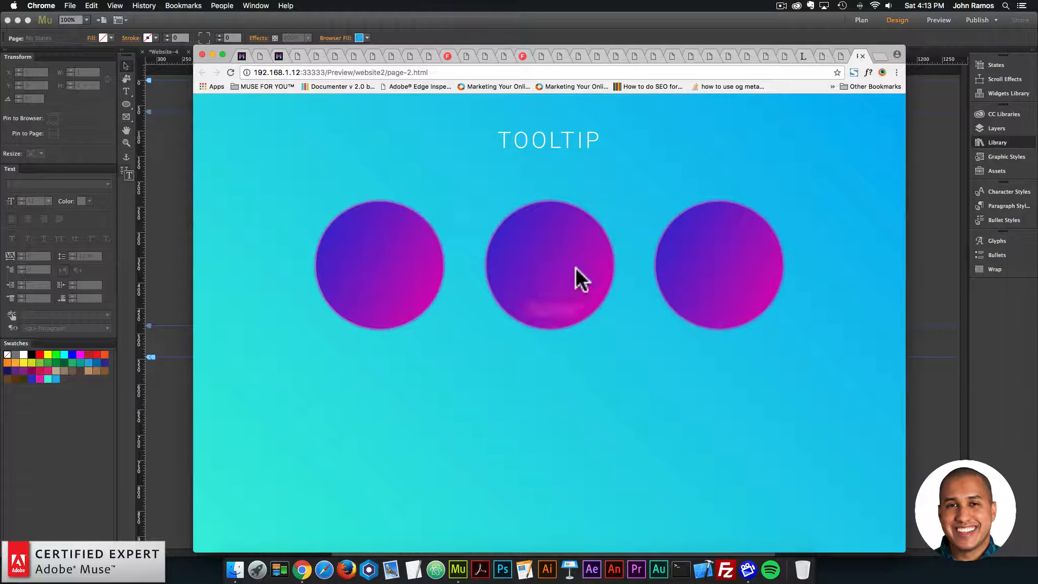
mouse_move(490, 276)
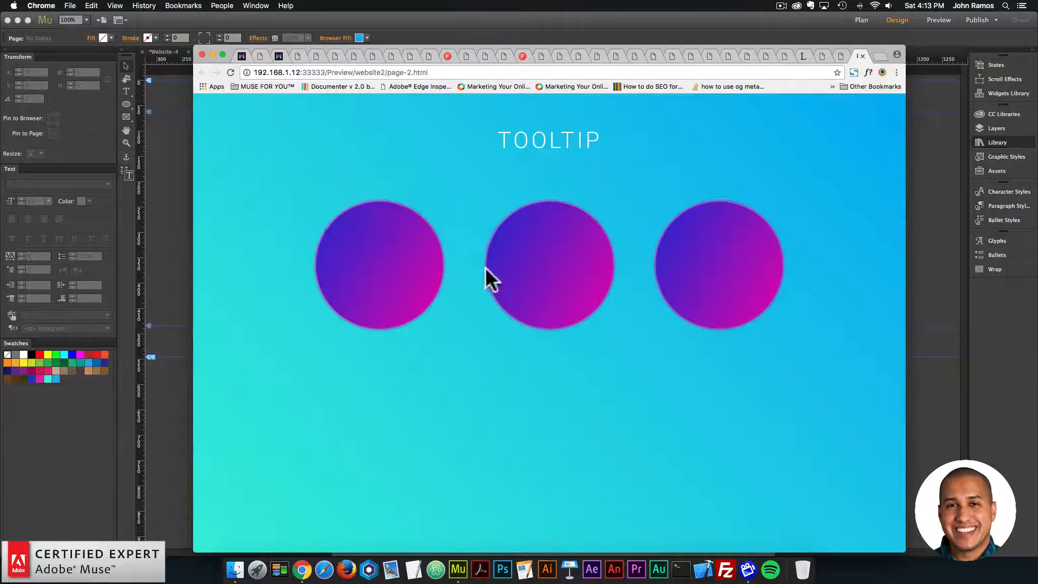
mouse_move(597, 264)
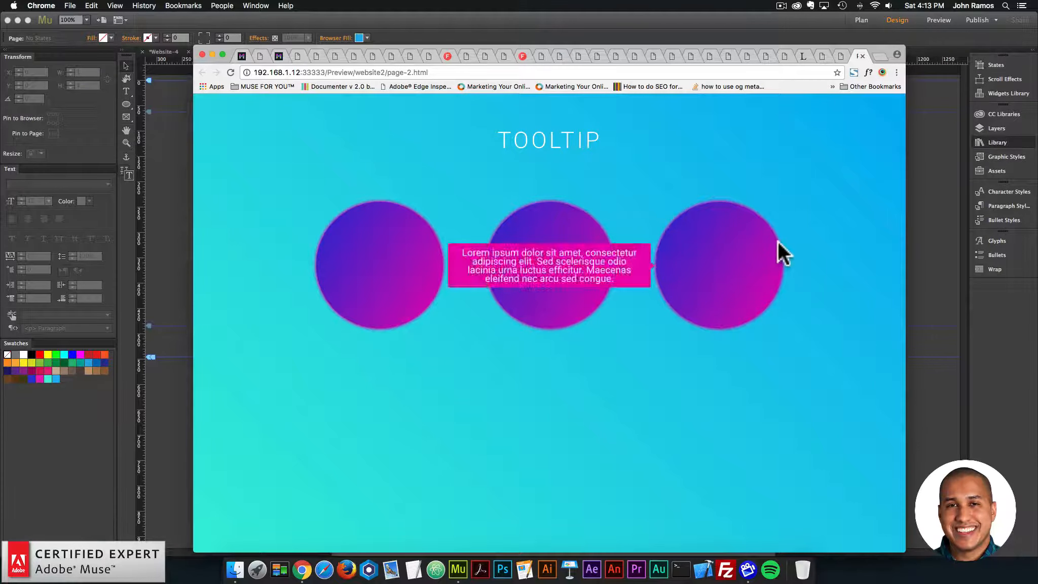
Step: Open museforyoushop.com in a new browser tab and go to the Tooltip widget's product page in the widget shop
left_click(873, 57)
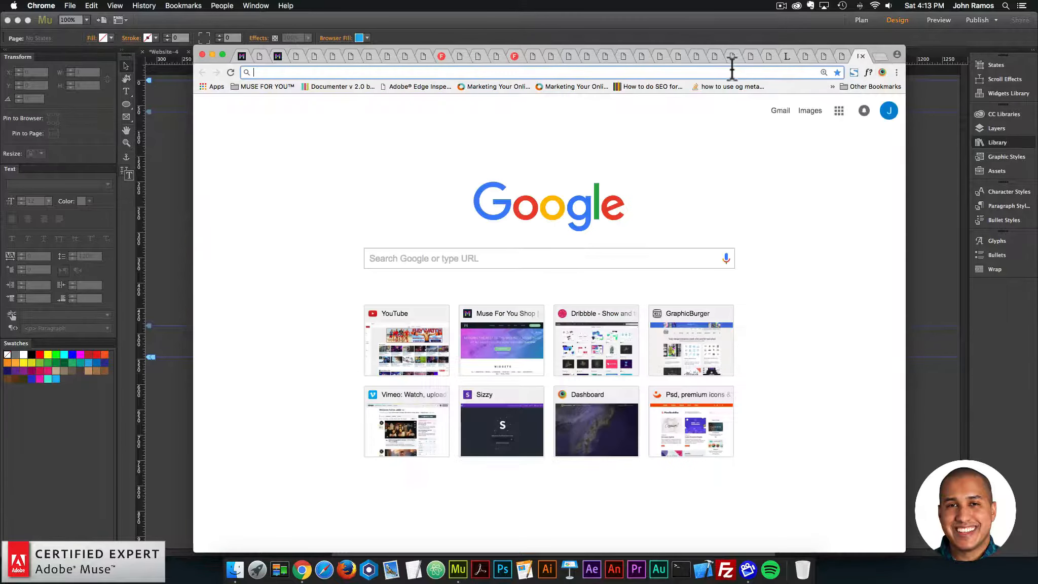
type("museforyoushop.c")
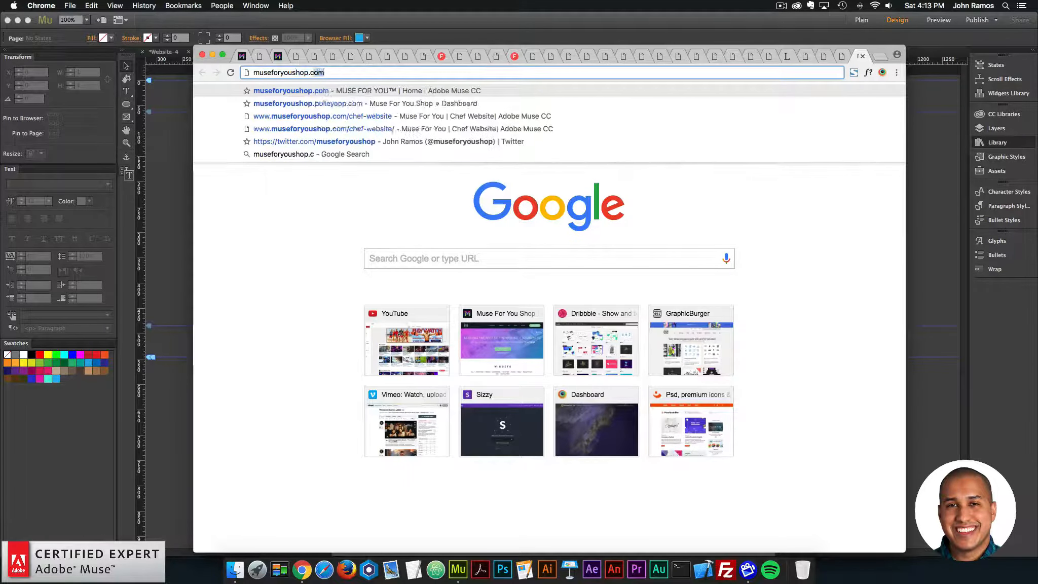
key("Return")
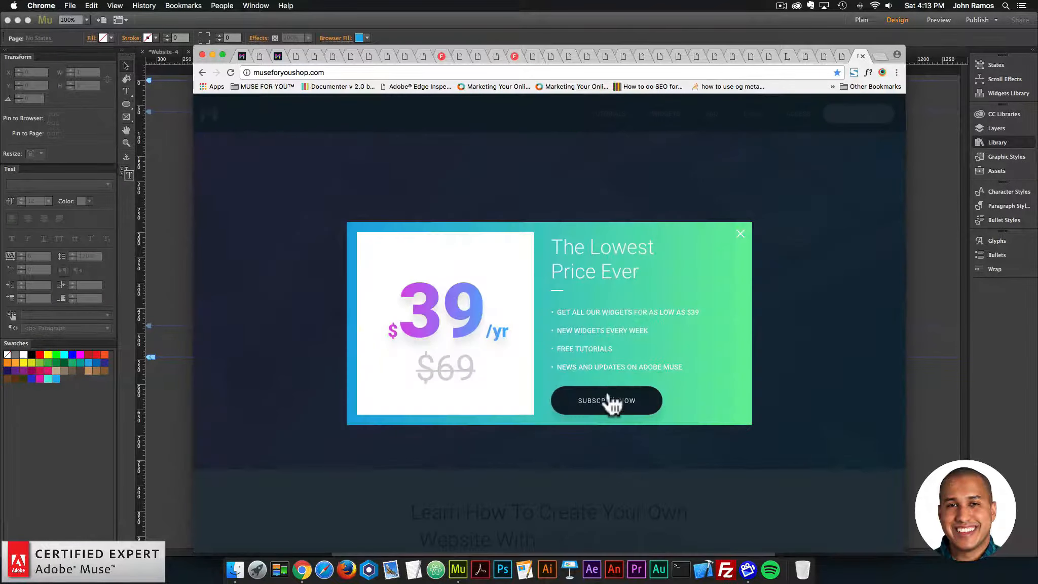
left_click(614, 399)
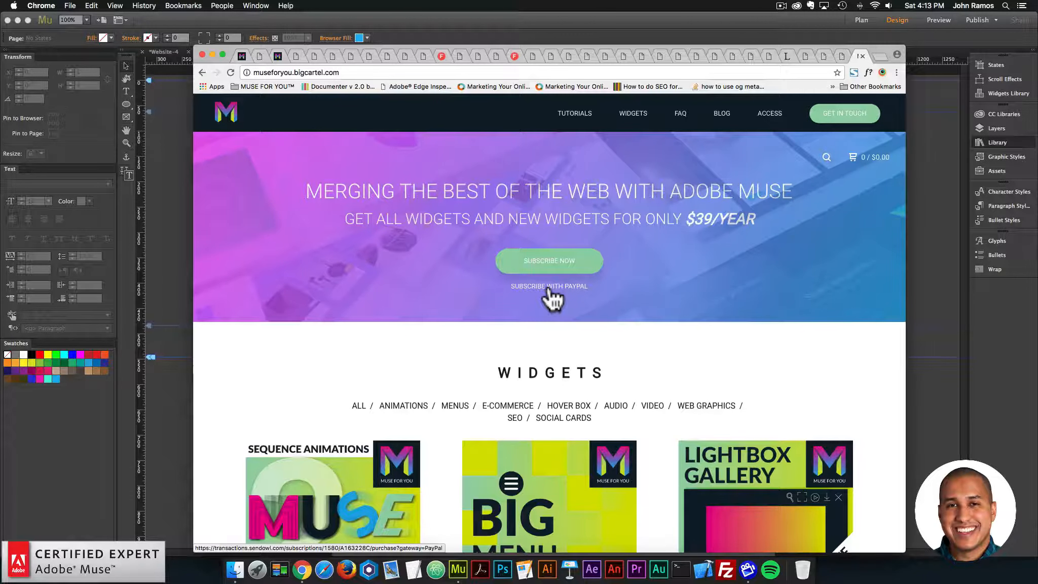
scroll(552, 299, "down", 10)
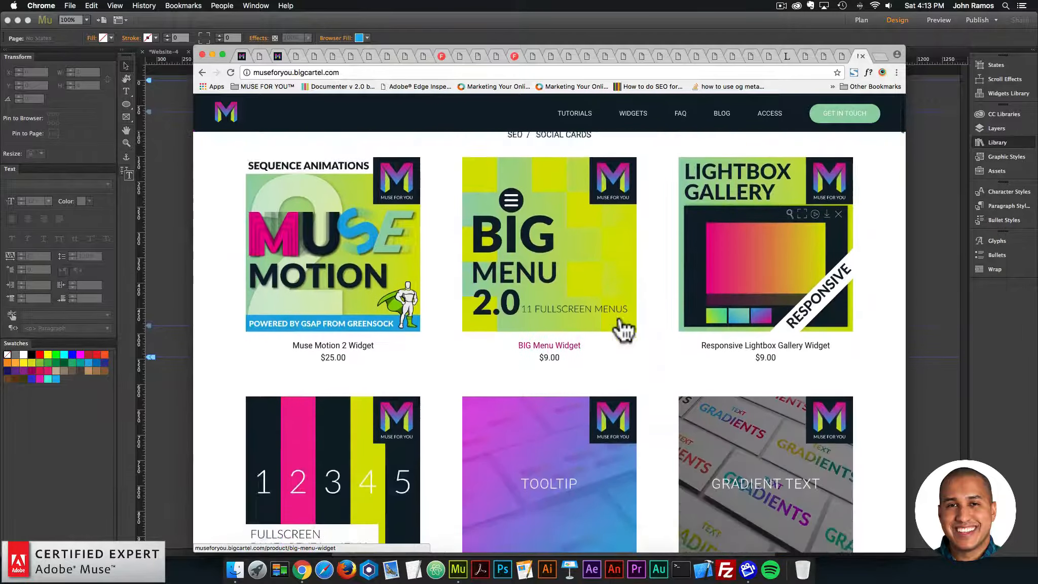
left_click(565, 336)
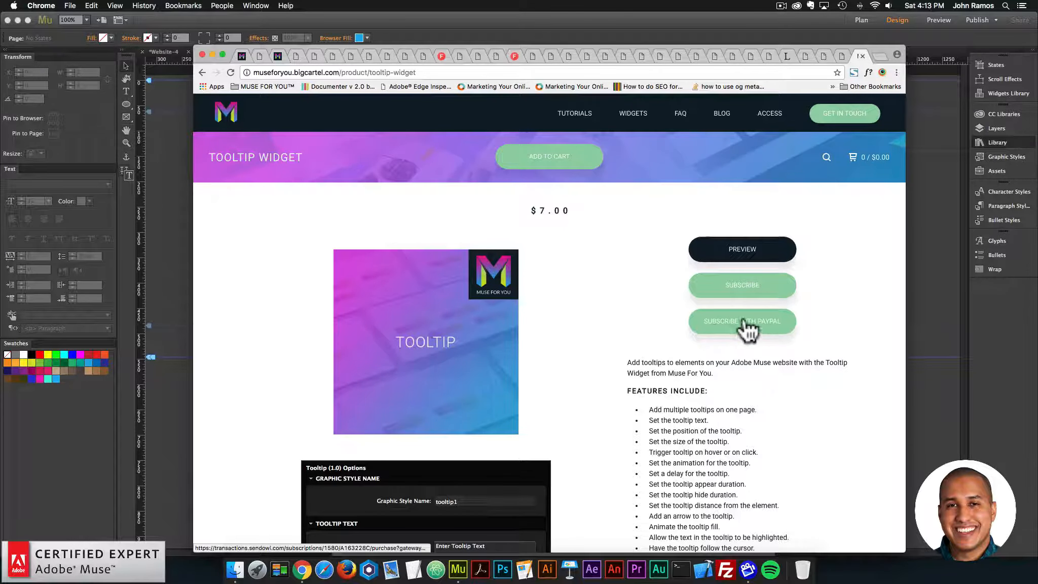
Step: Review the Tooltip widget's feature list and options, open its live preview, and return to the product page
scroll(749, 329, "down", 5)
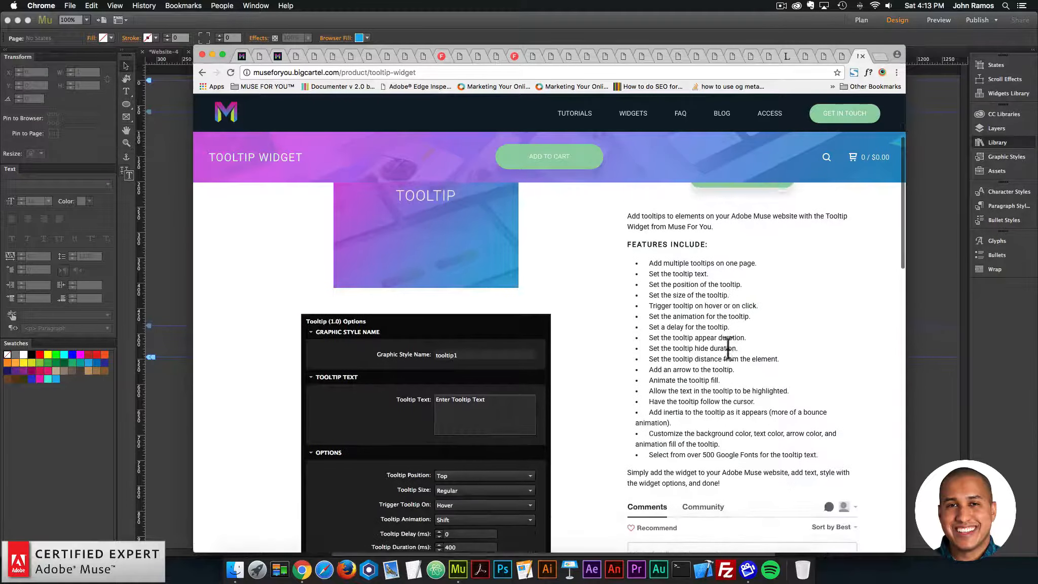
scroll(727, 350, "down", 6)
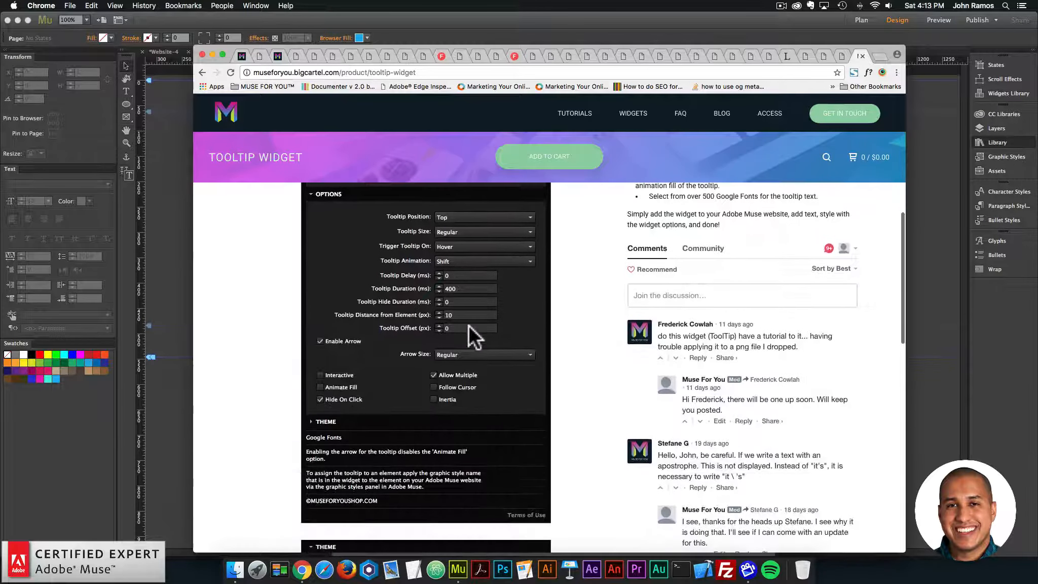
scroll(730, 368, "up", 4)
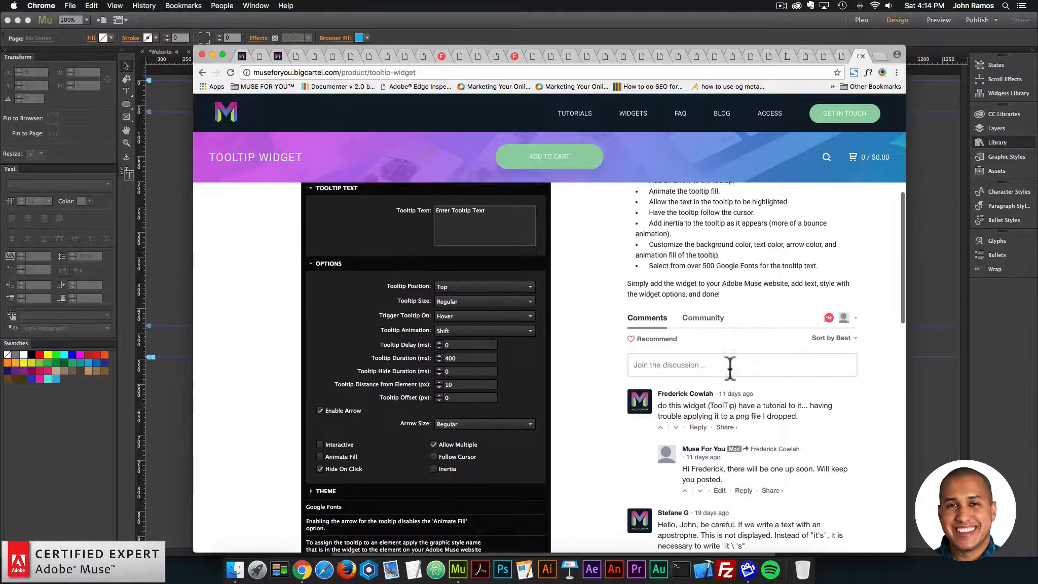
scroll(735, 340, "up", 8)
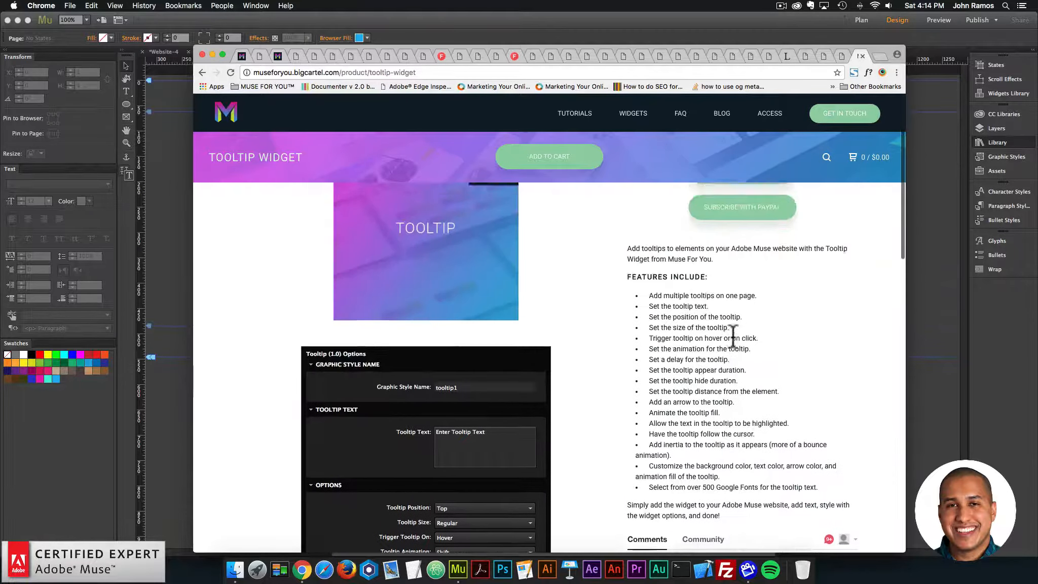
left_click(732, 251)
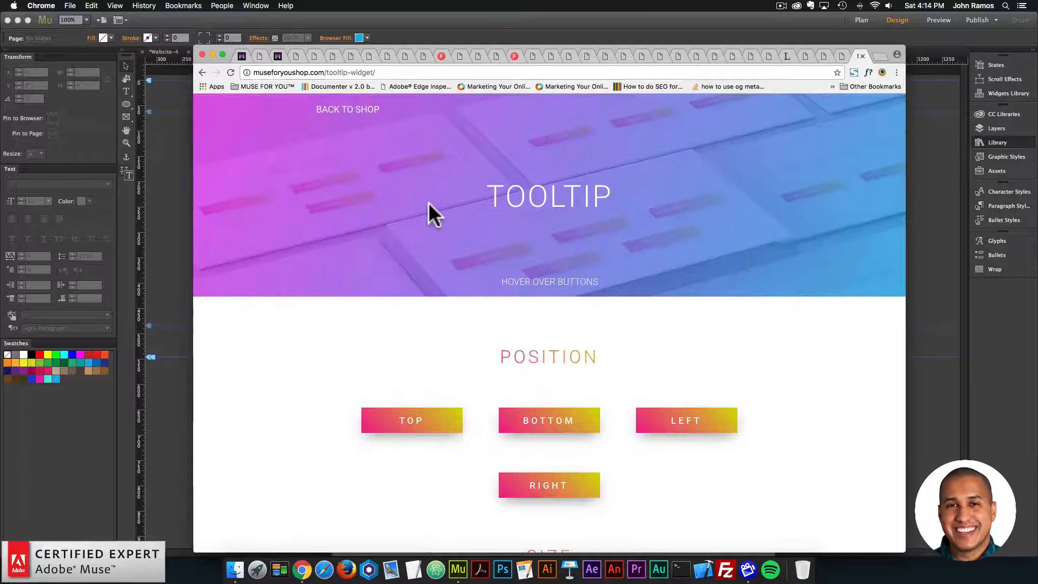
left_click(202, 72)
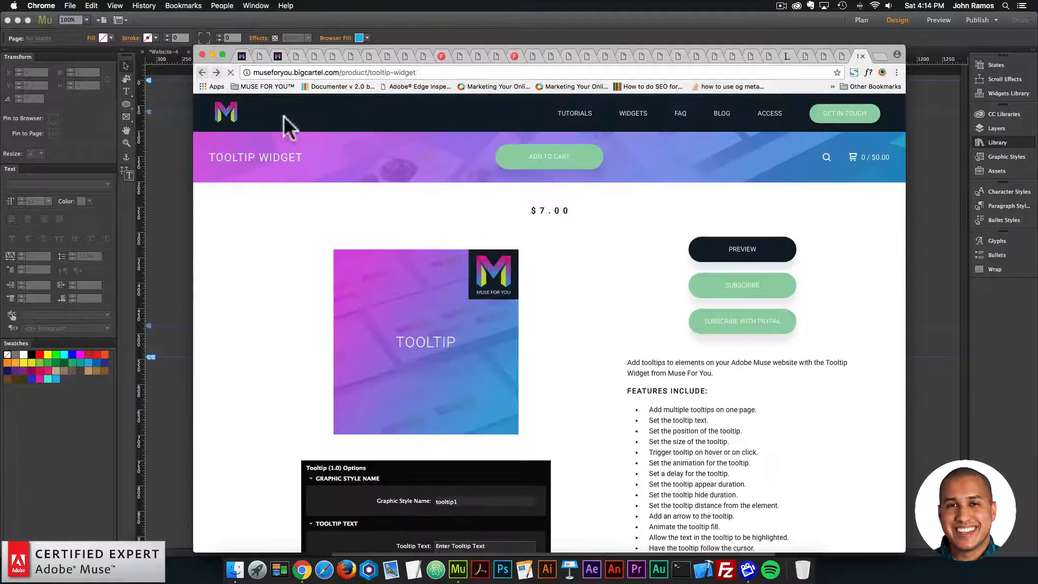